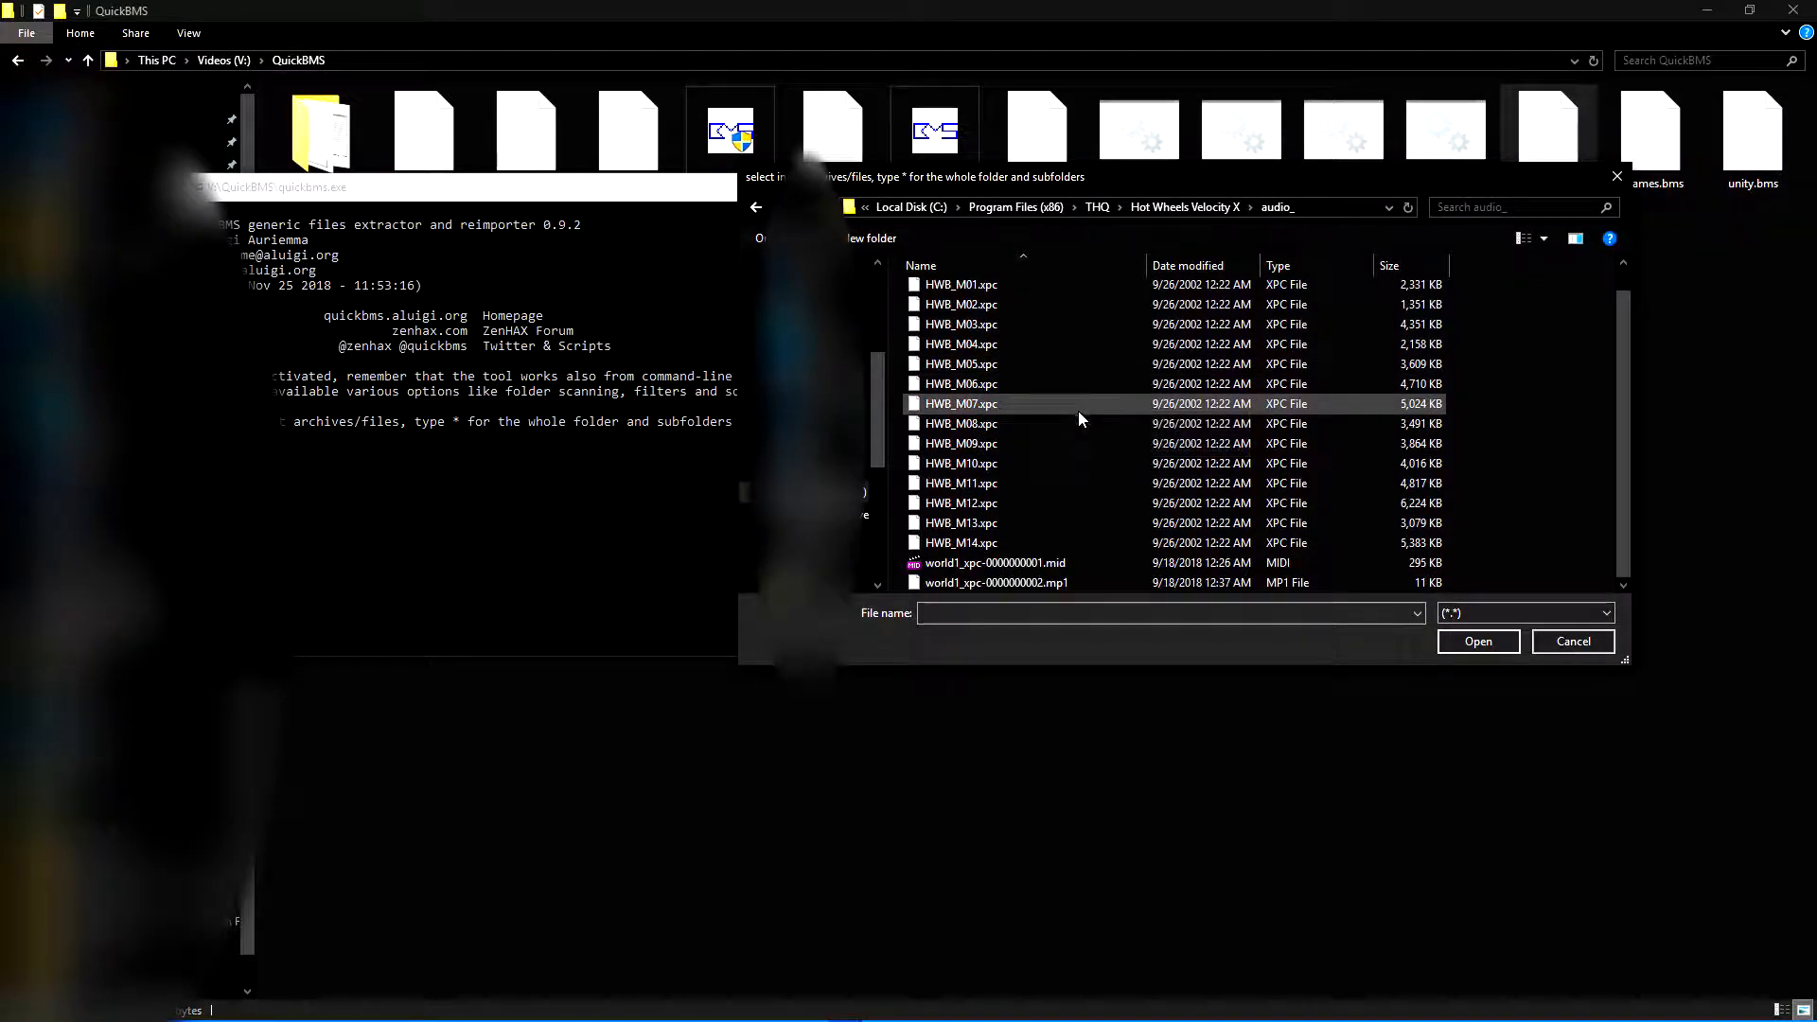
Choose HWB_M14.xpc as the input archive and create an output folder named Extracted in the Hot Wheels Velocity X folder.
double_click(965, 545)
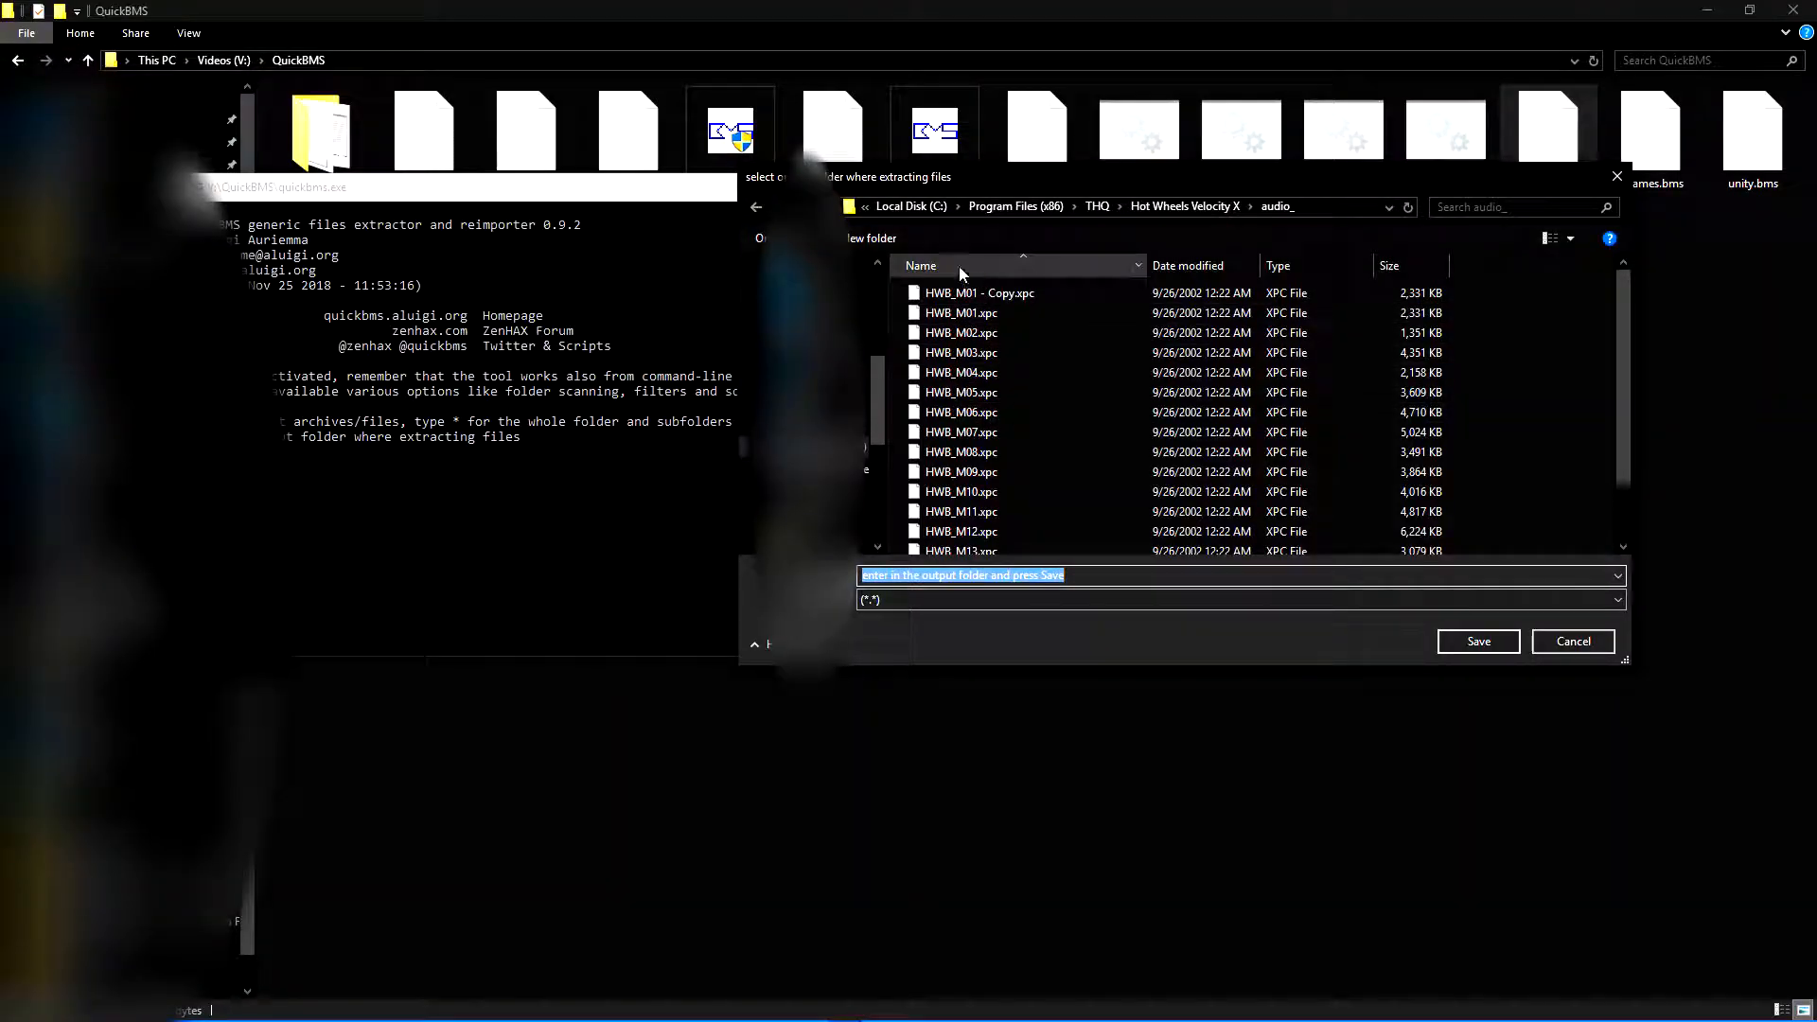
left_click(825, 207)
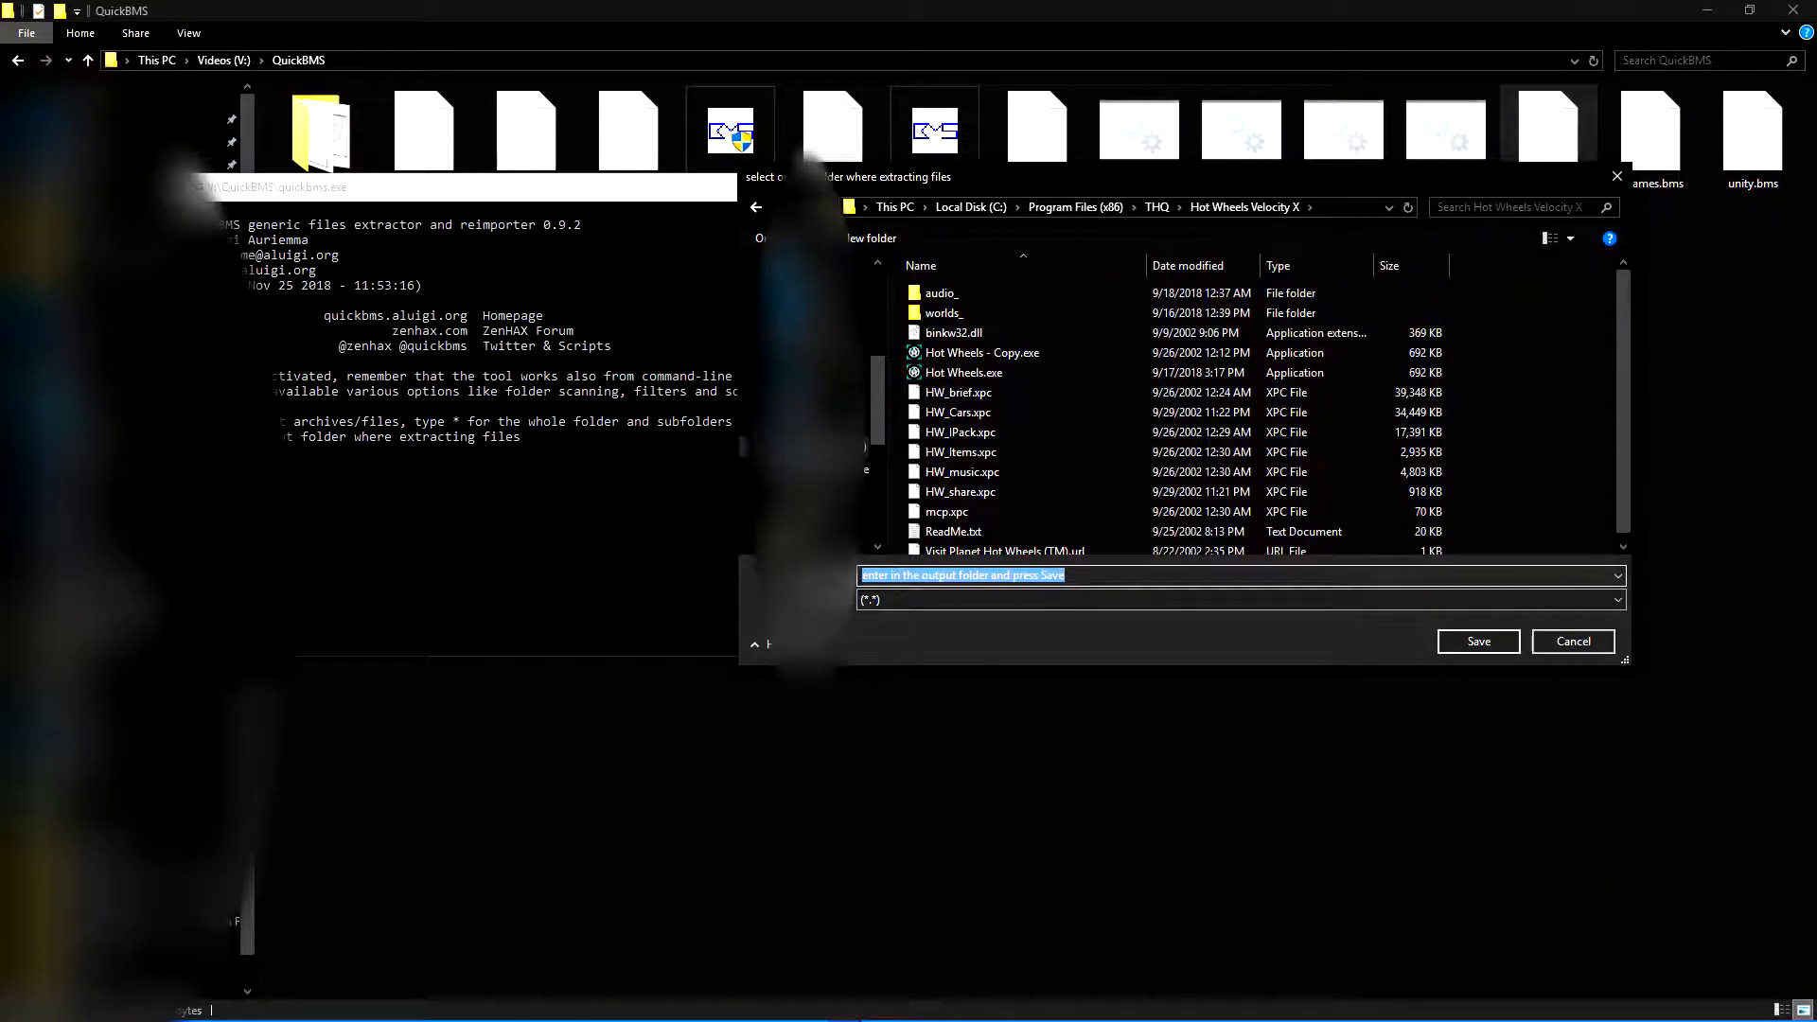
scroll(1041, 416, "down", 1)
right_click(904, 413)
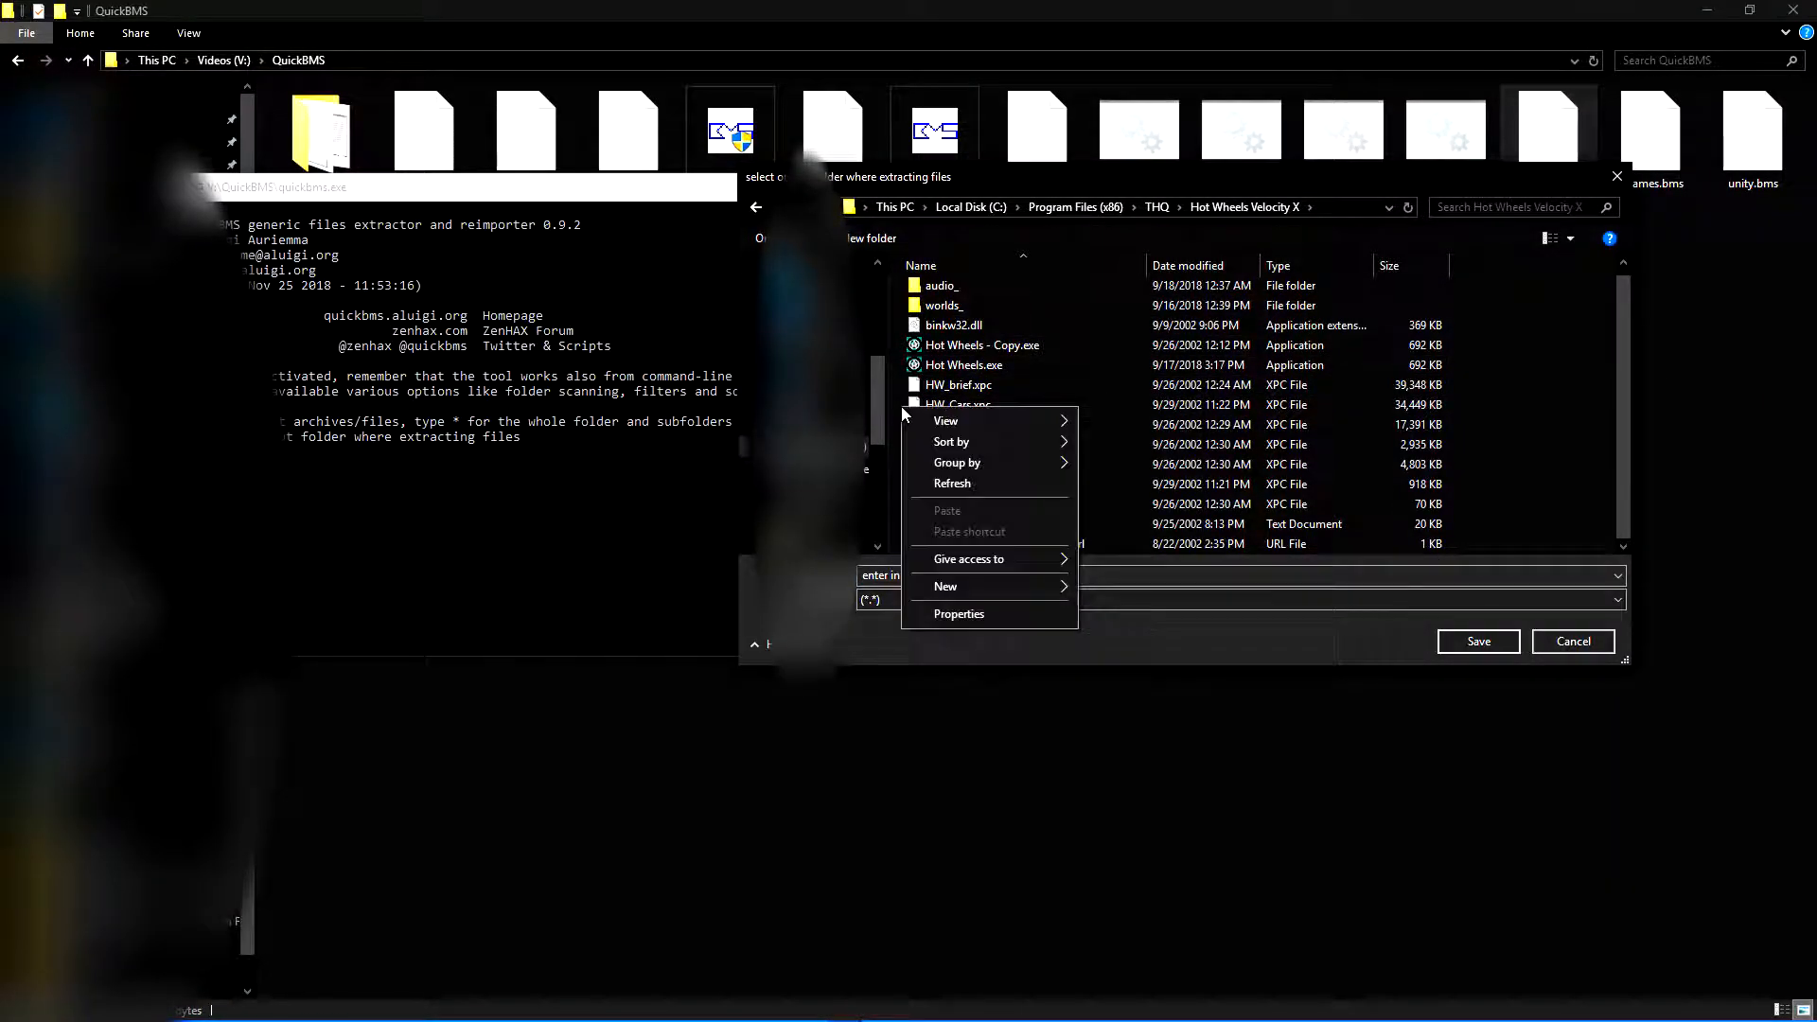
mouse_move(1019, 592)
left_click(1103, 587)
type("Extract")
type("ed")
key("Return")
Extract the archive into the Extracted folder and open that folder in File Explorer.
double_click(923, 308)
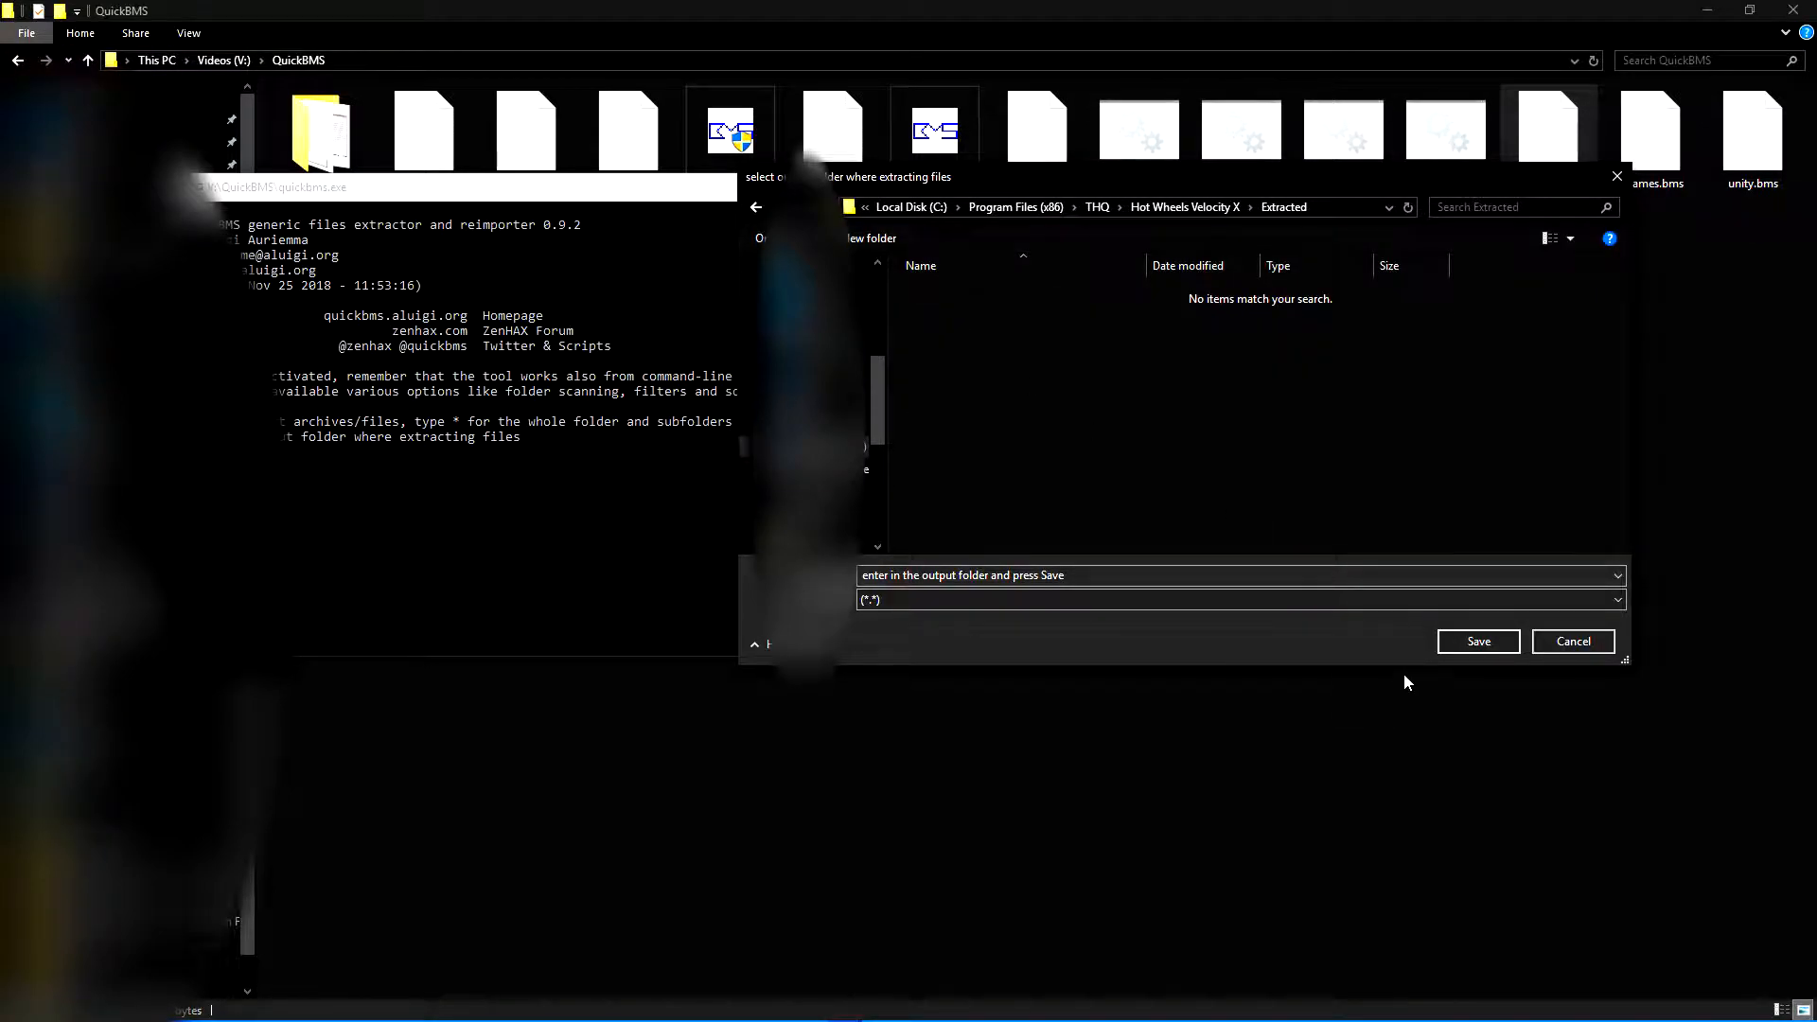
left_click(1476, 642)
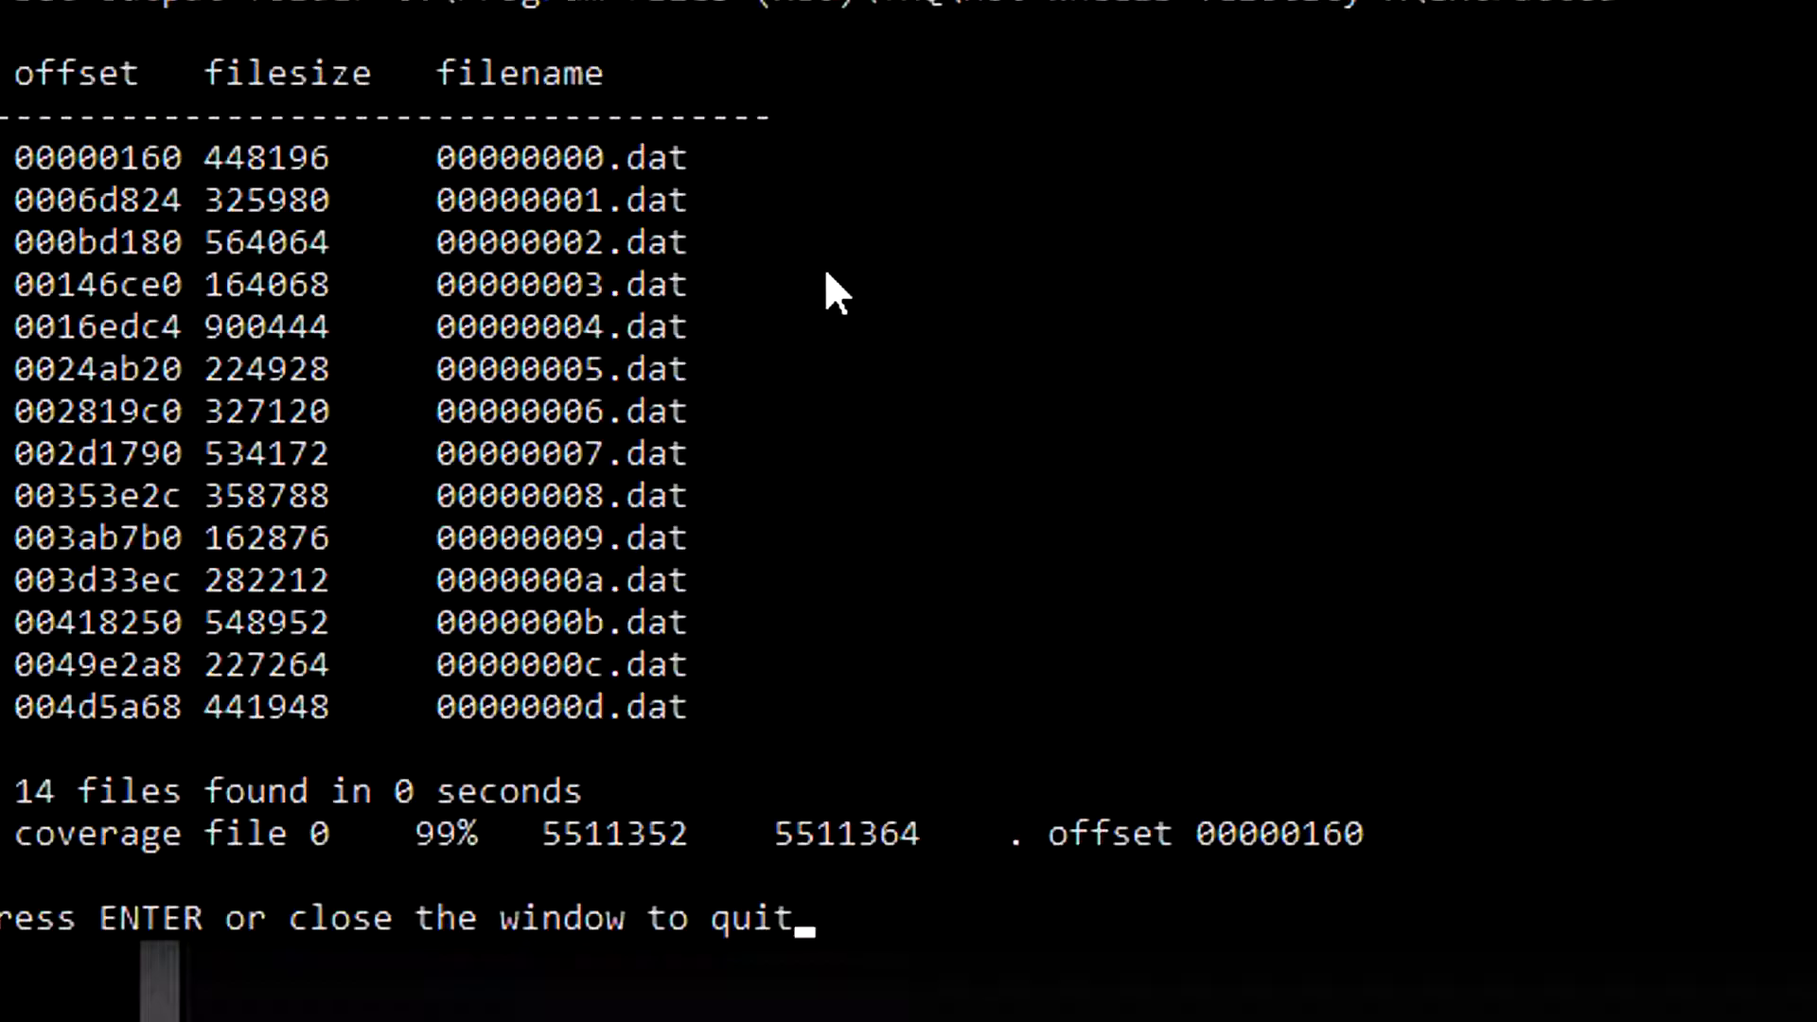
key("Return")
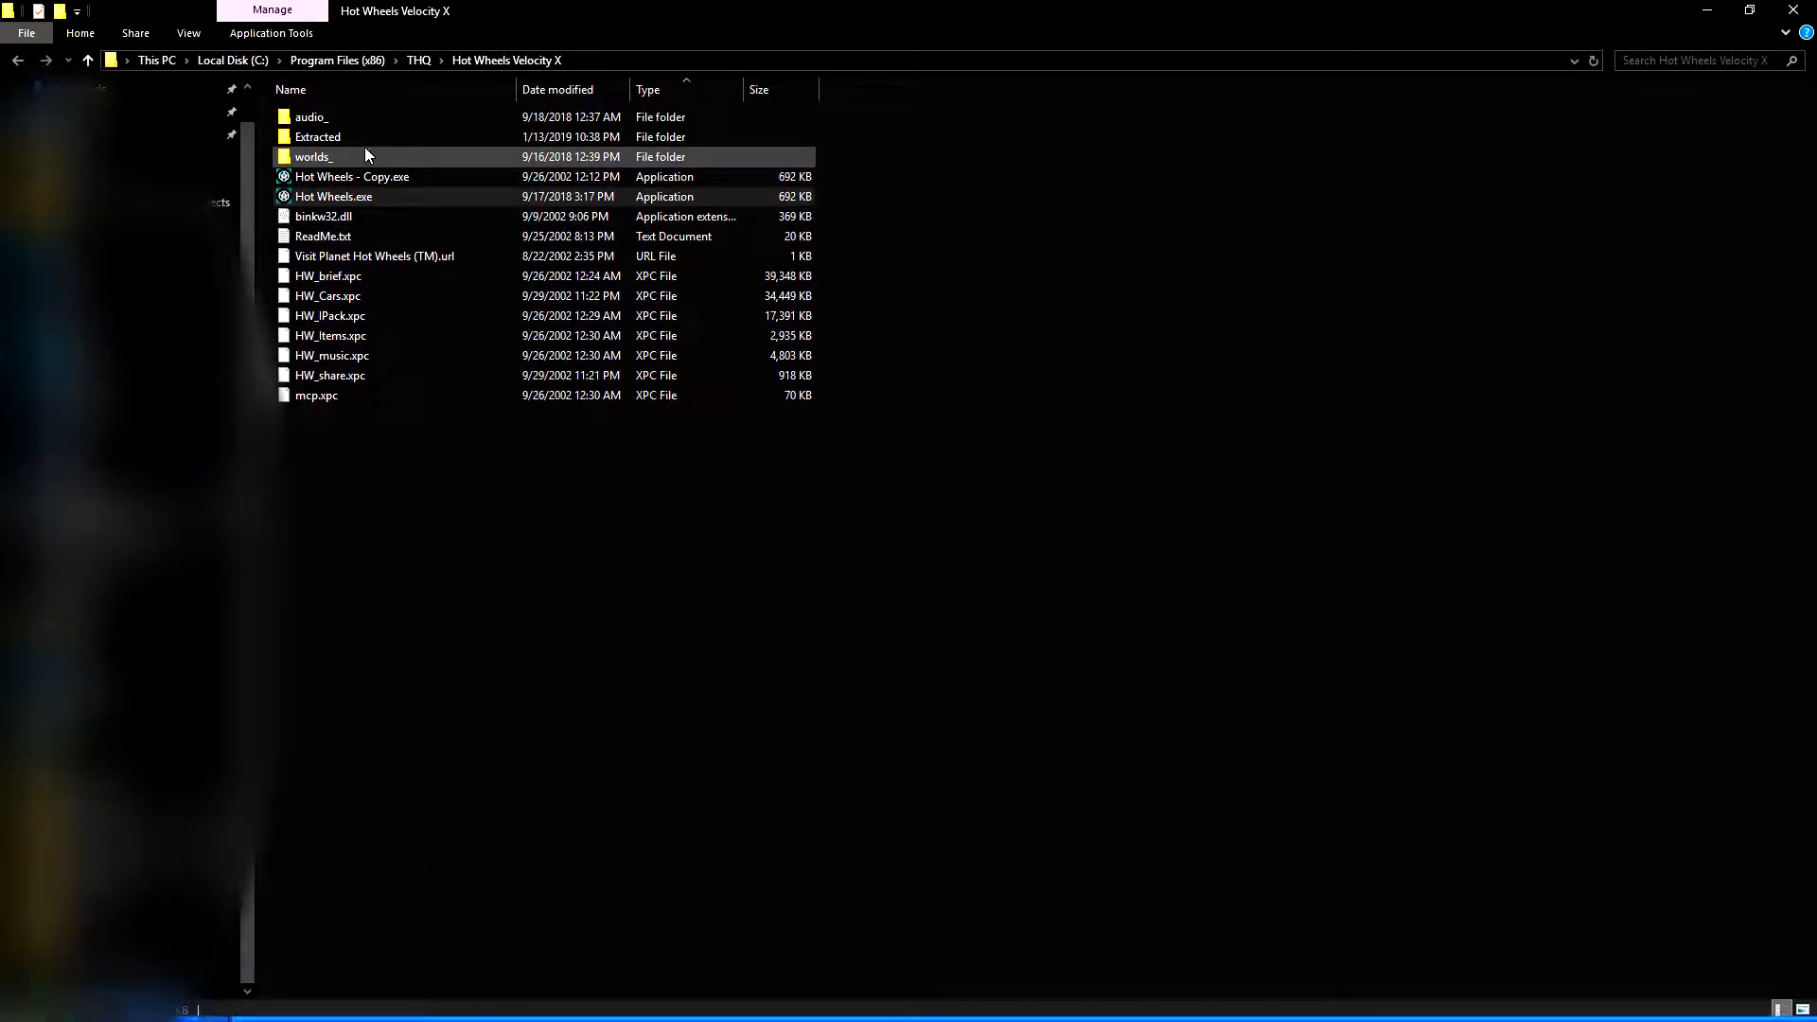
double_click(364, 144)
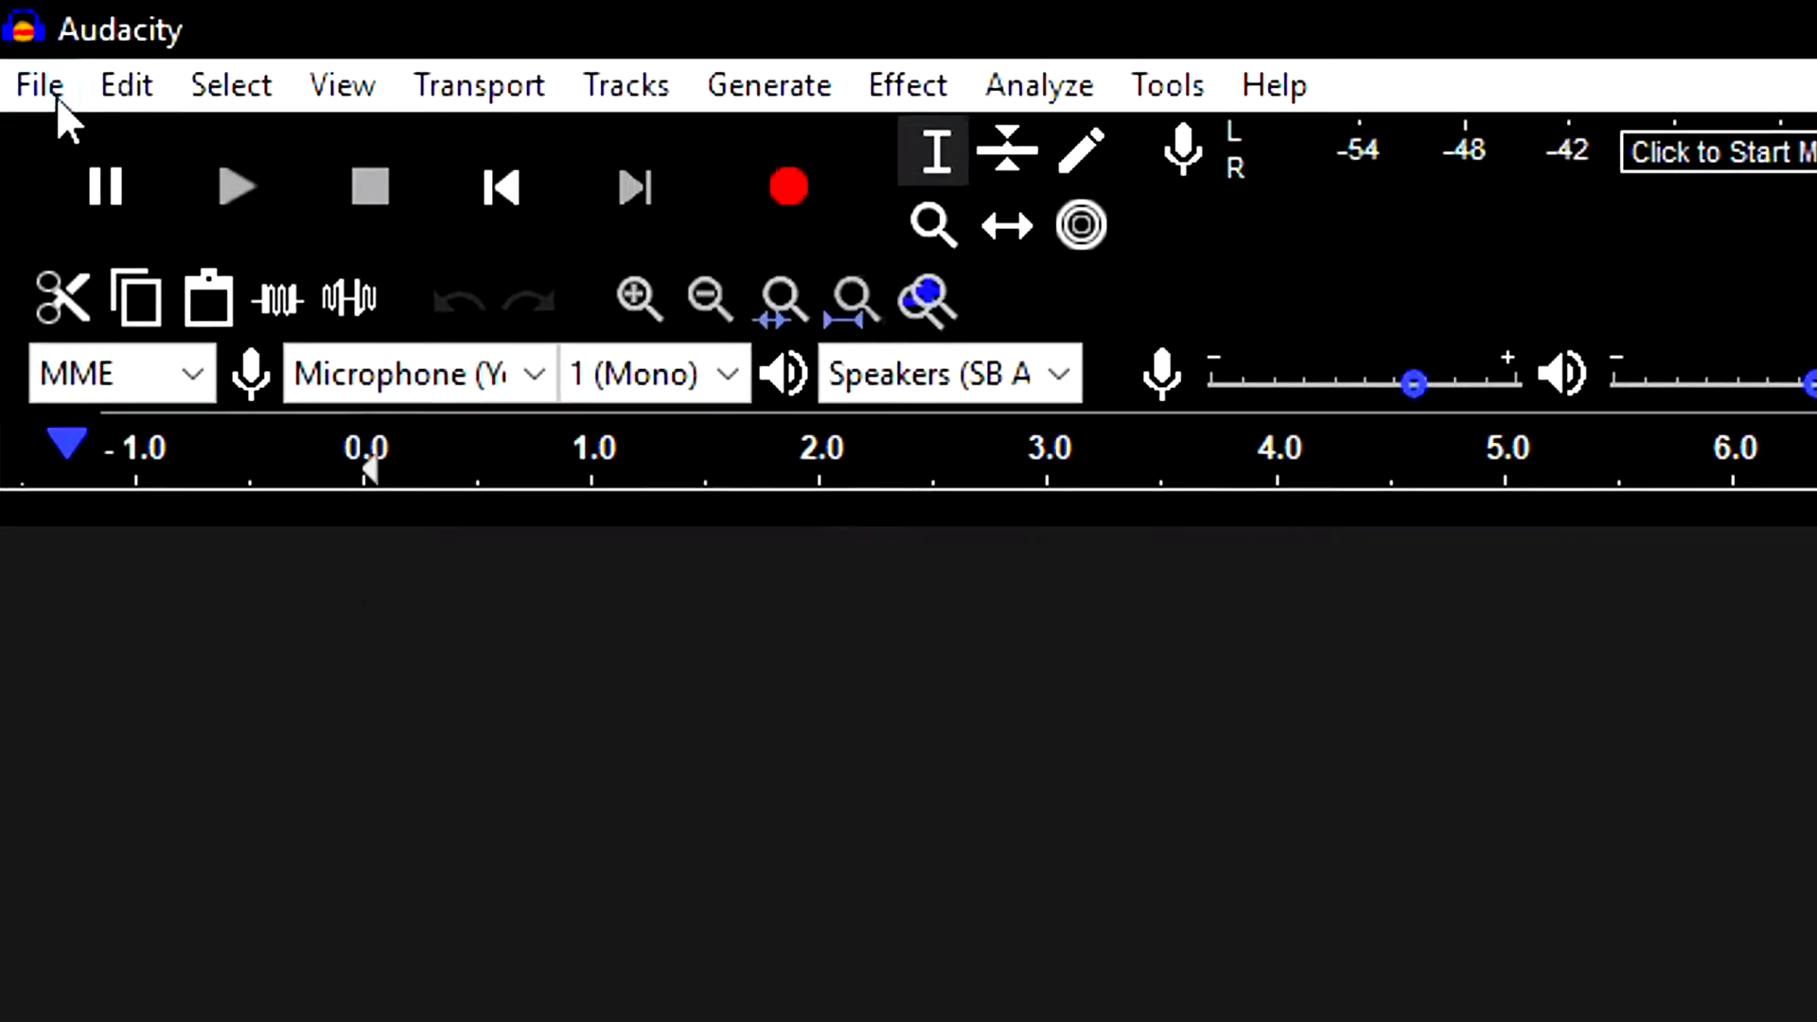
In Audacity, start a raw data import of 00000009.dat from the Extracted folder.
left_click(18, 33)
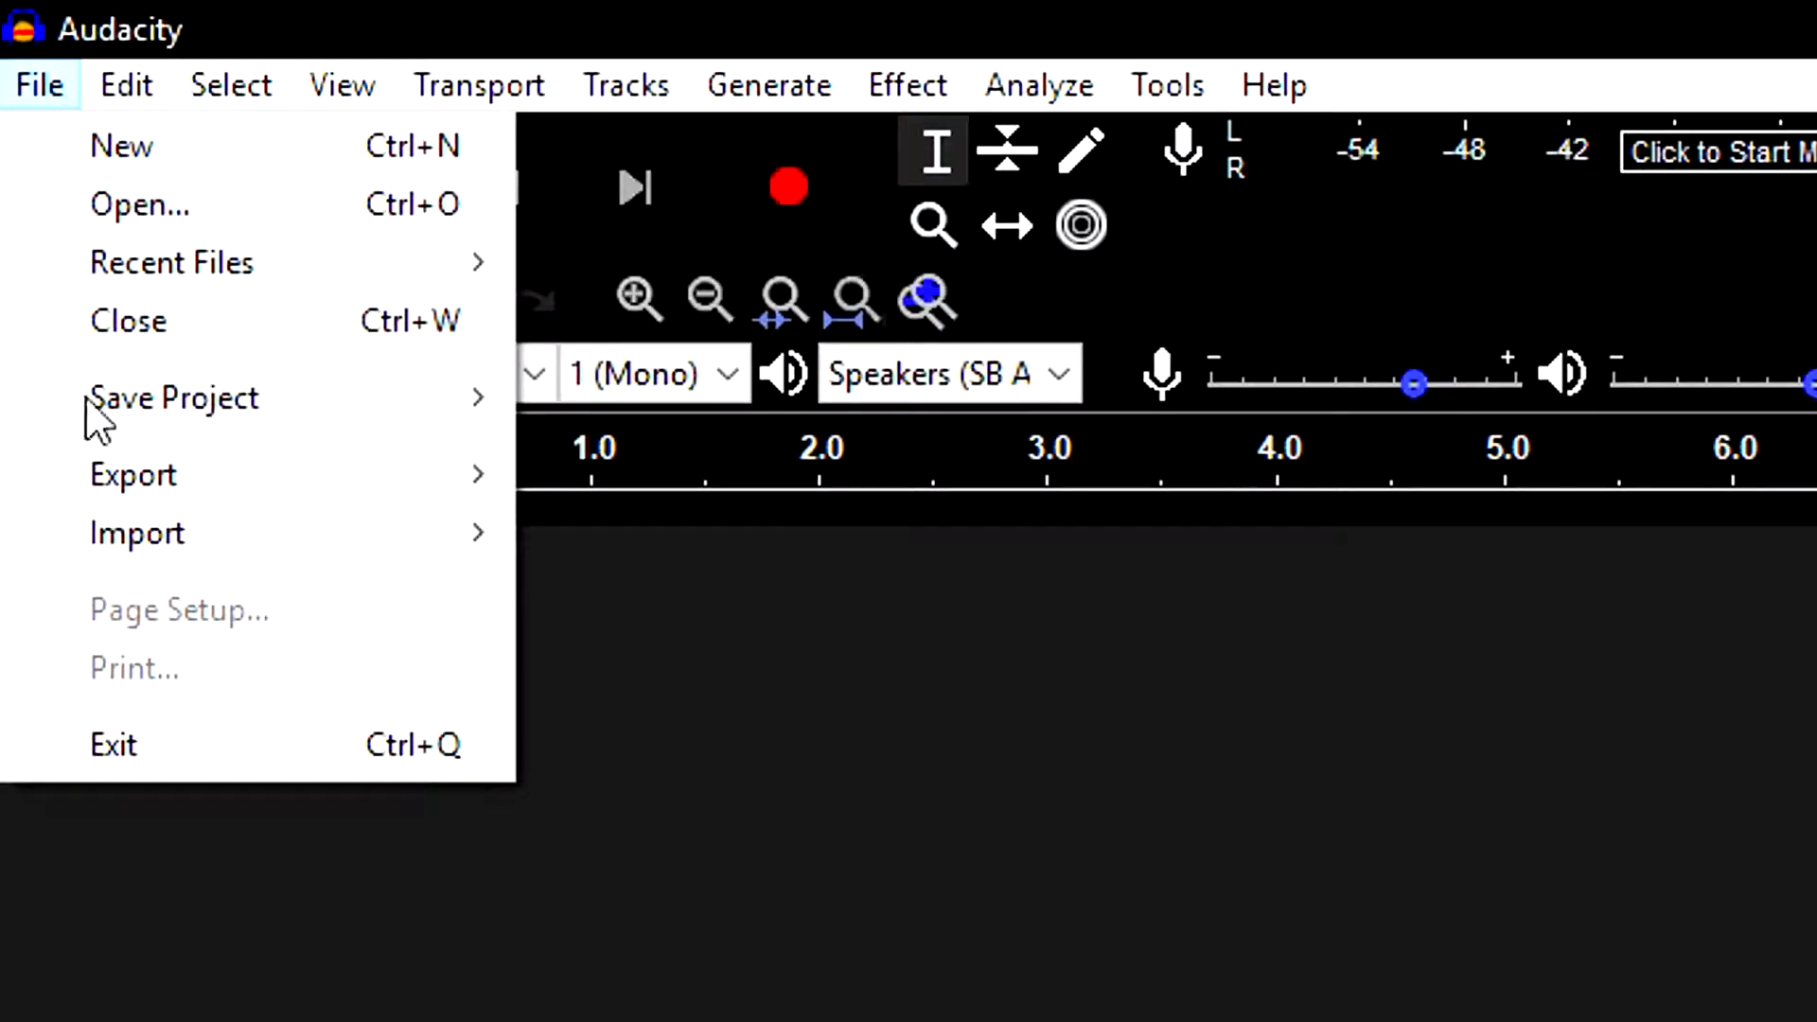
mouse_move(191, 533)
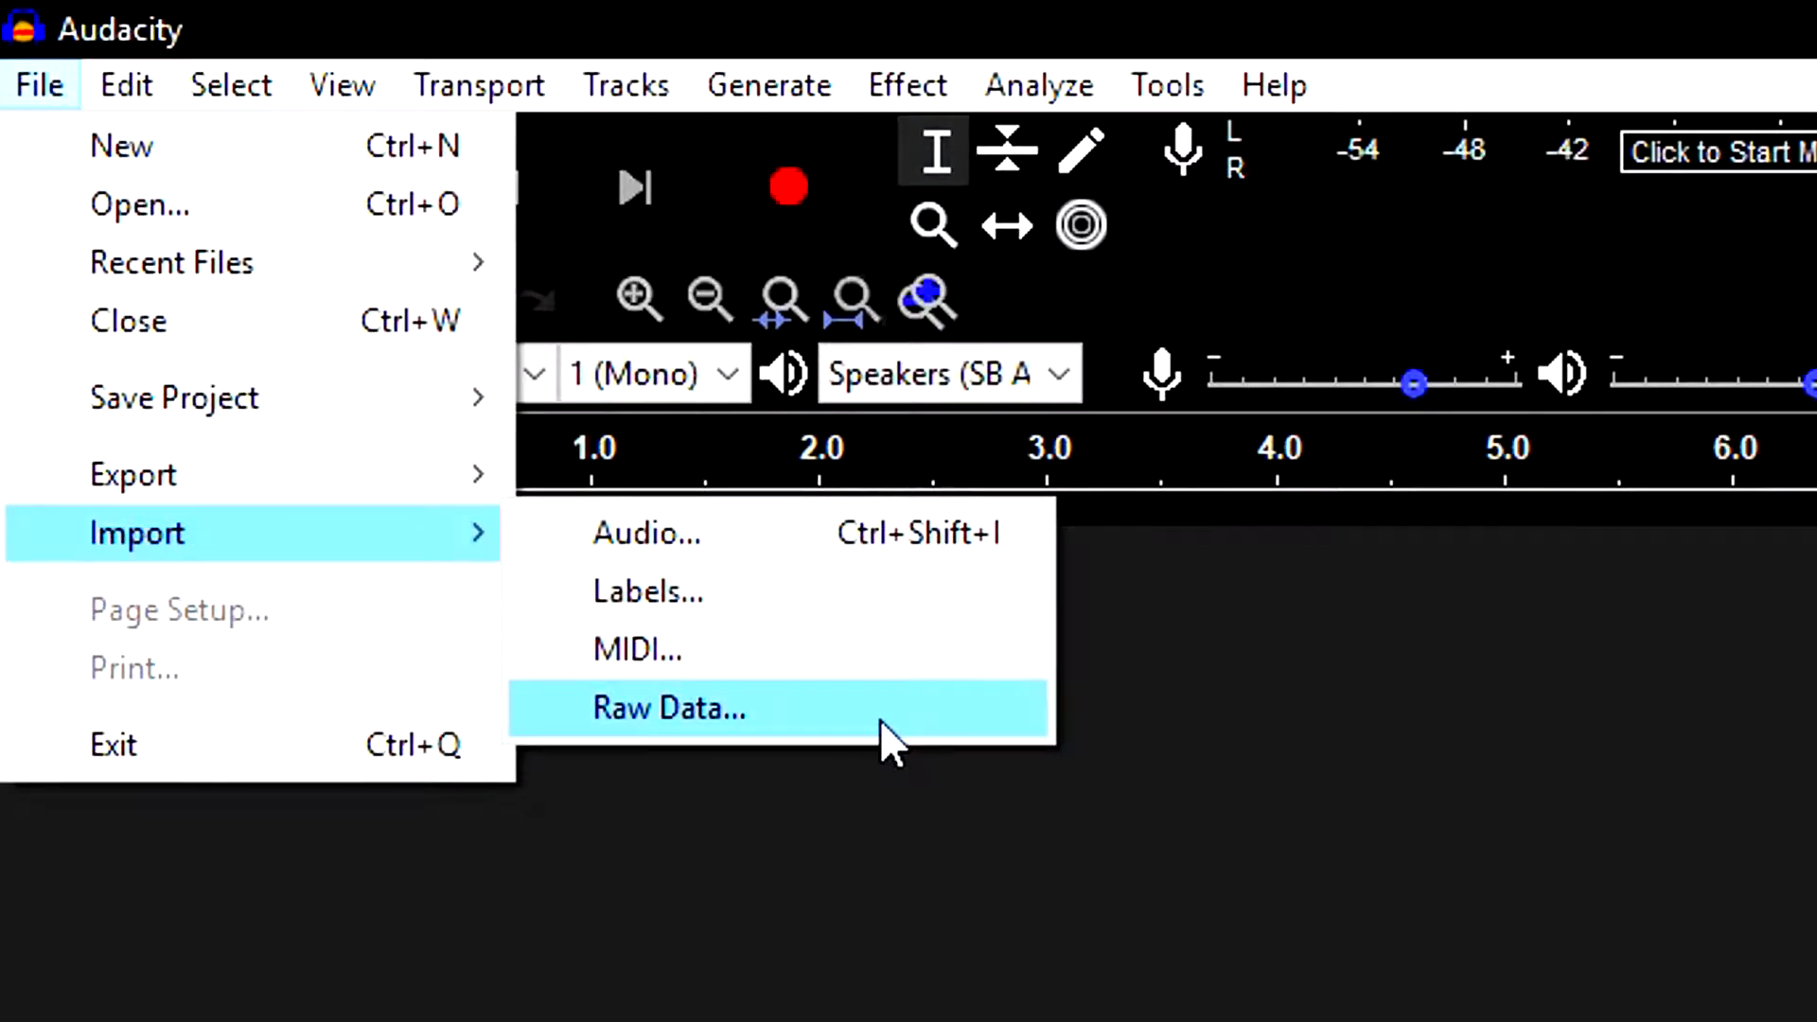
left_click(880, 719)
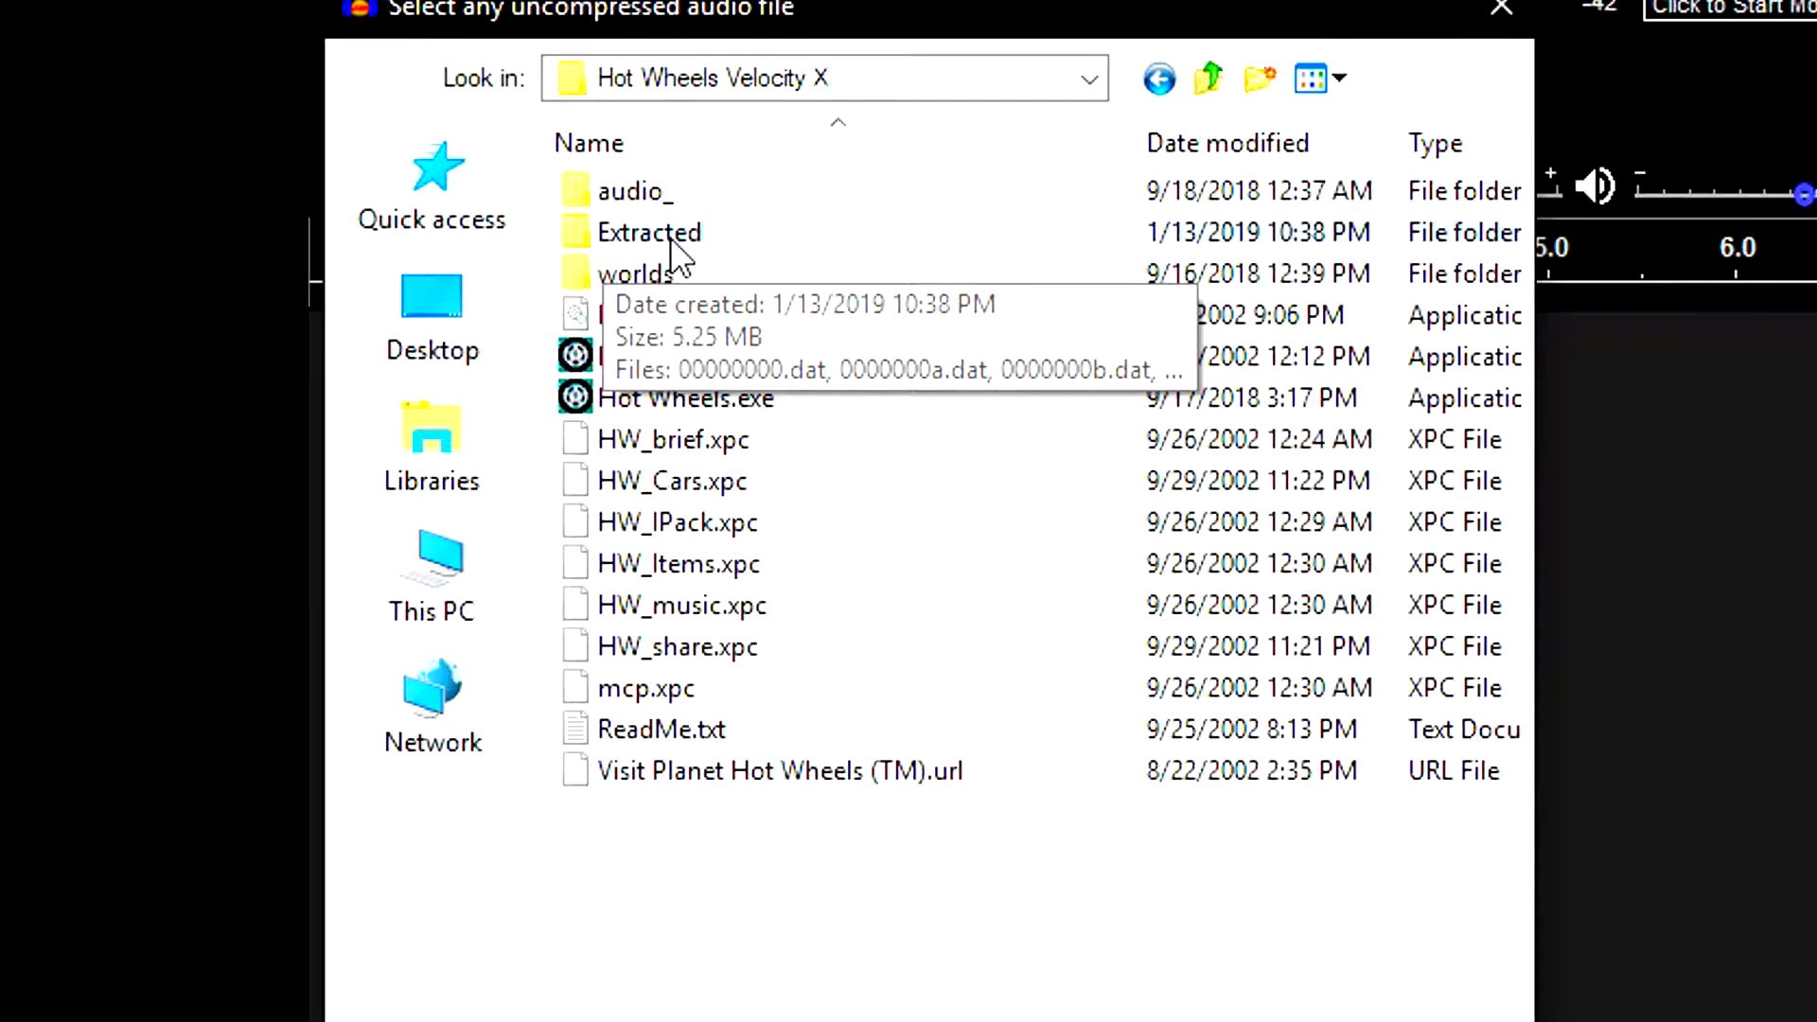
double_click(668, 252)
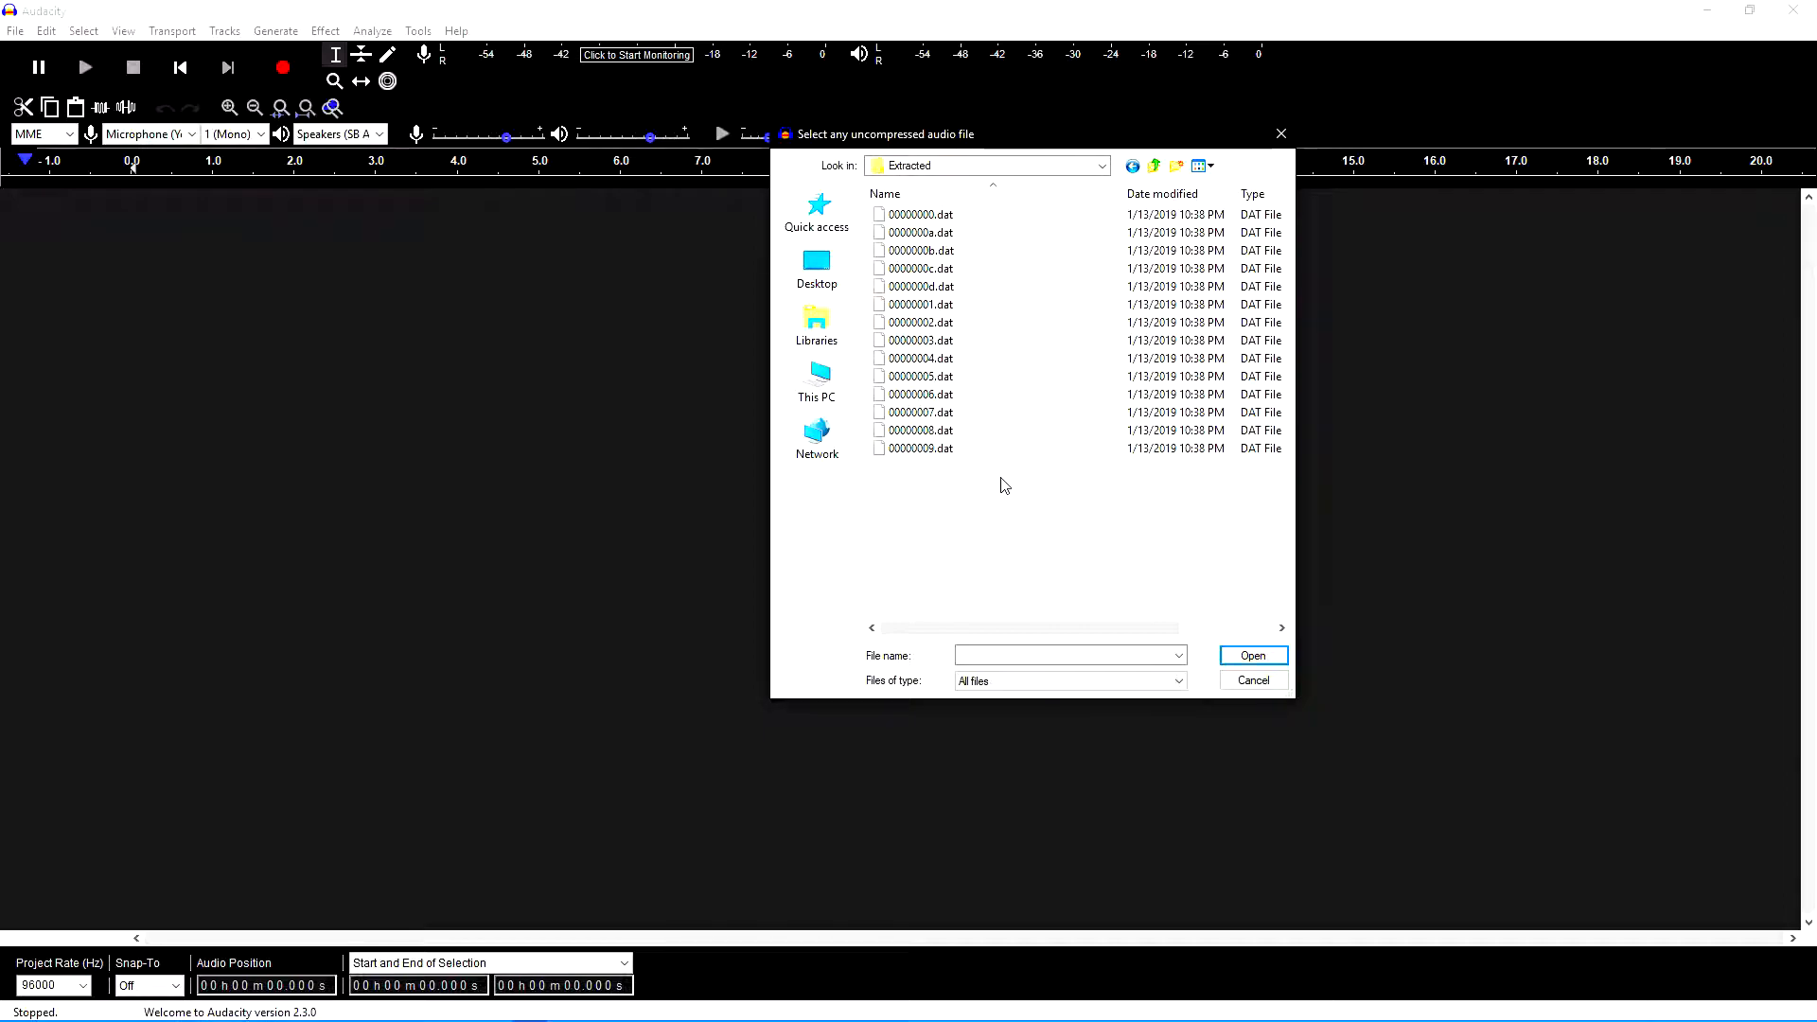
left_click(897, 451)
double_click(926, 451)
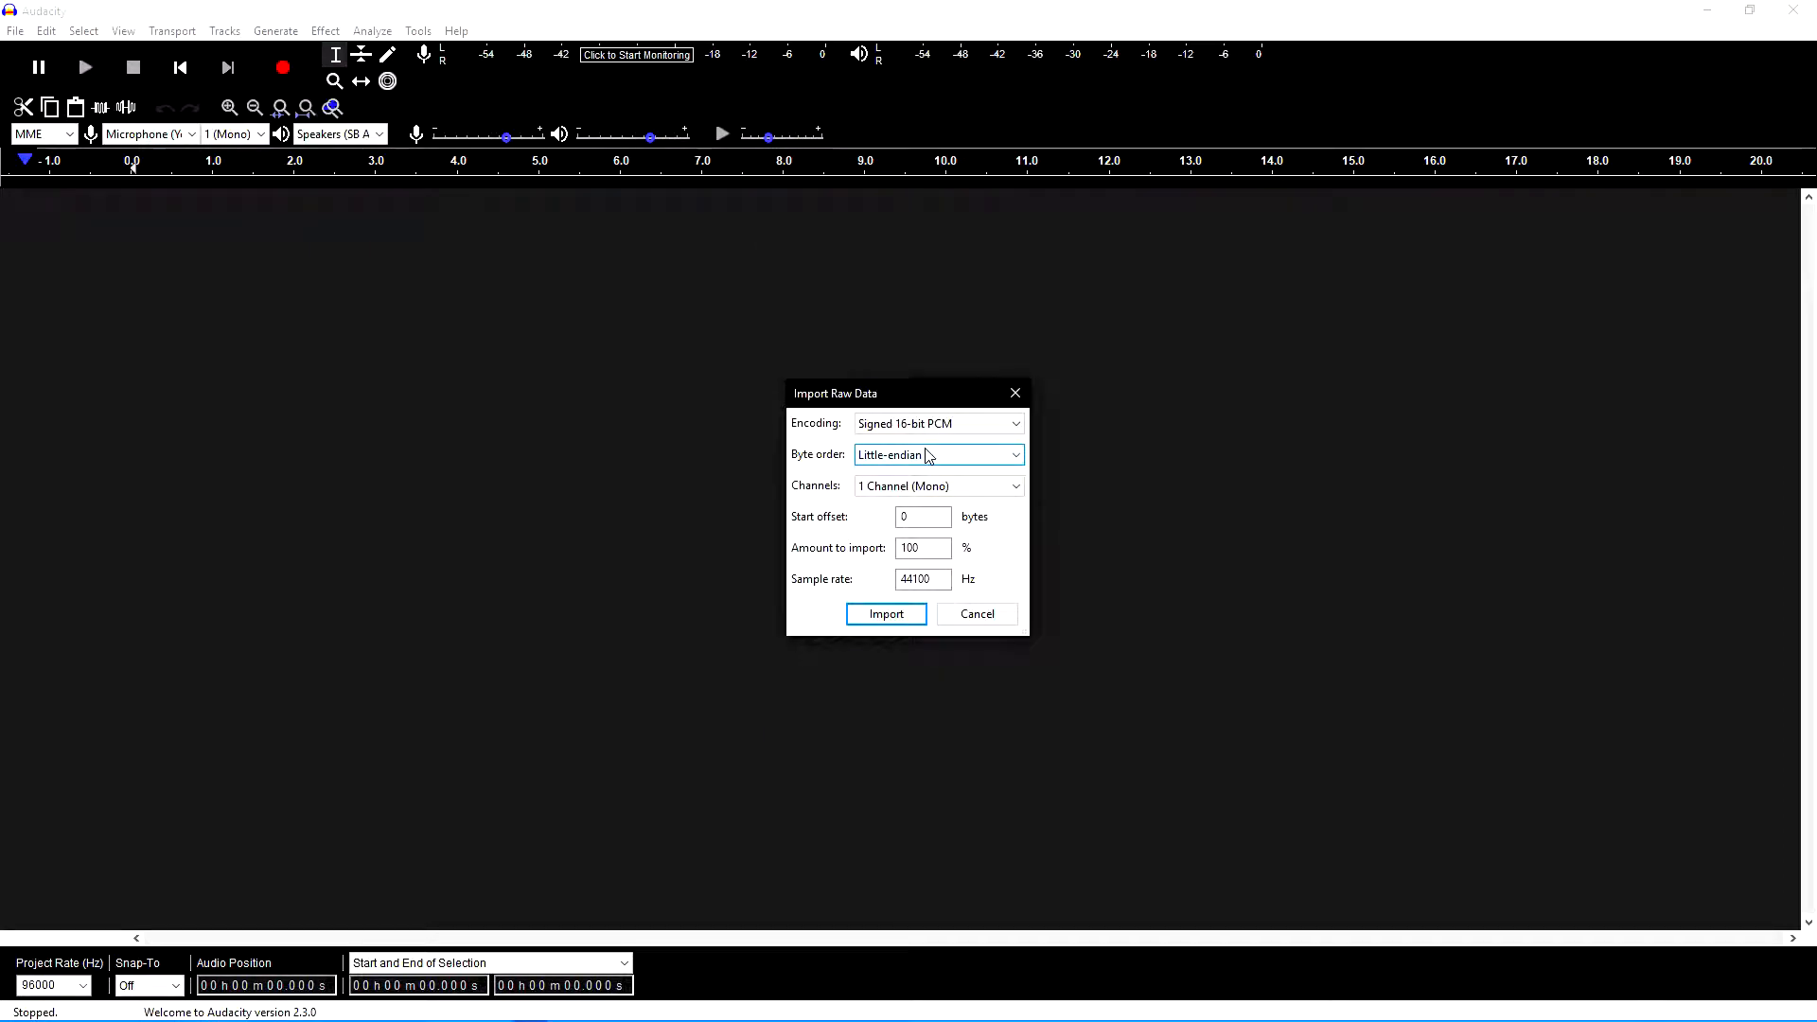
Set the byte order of the raw data import to No endianness.
mouse_move(879, 406)
left_mouse_down()
mouse_move(828, 385)
mouse_move(870, 390)
left_mouse_up()
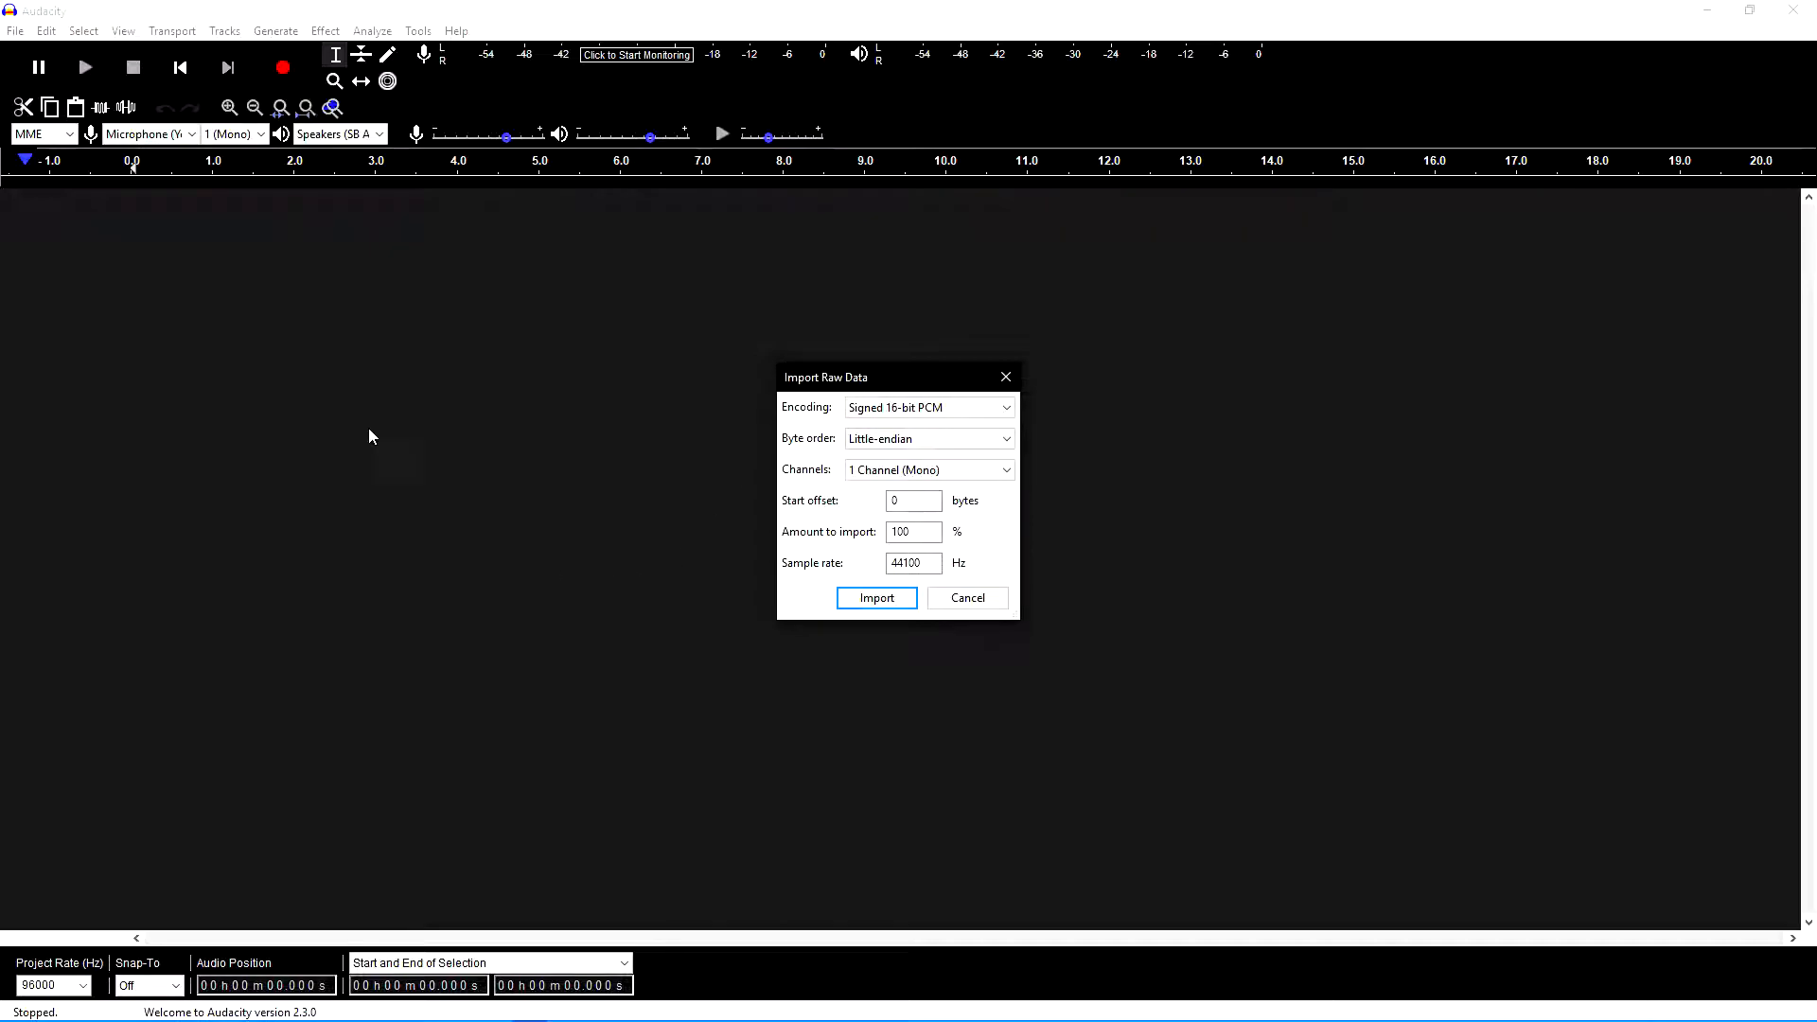
left_click_drag(909, 380, 957, 343)
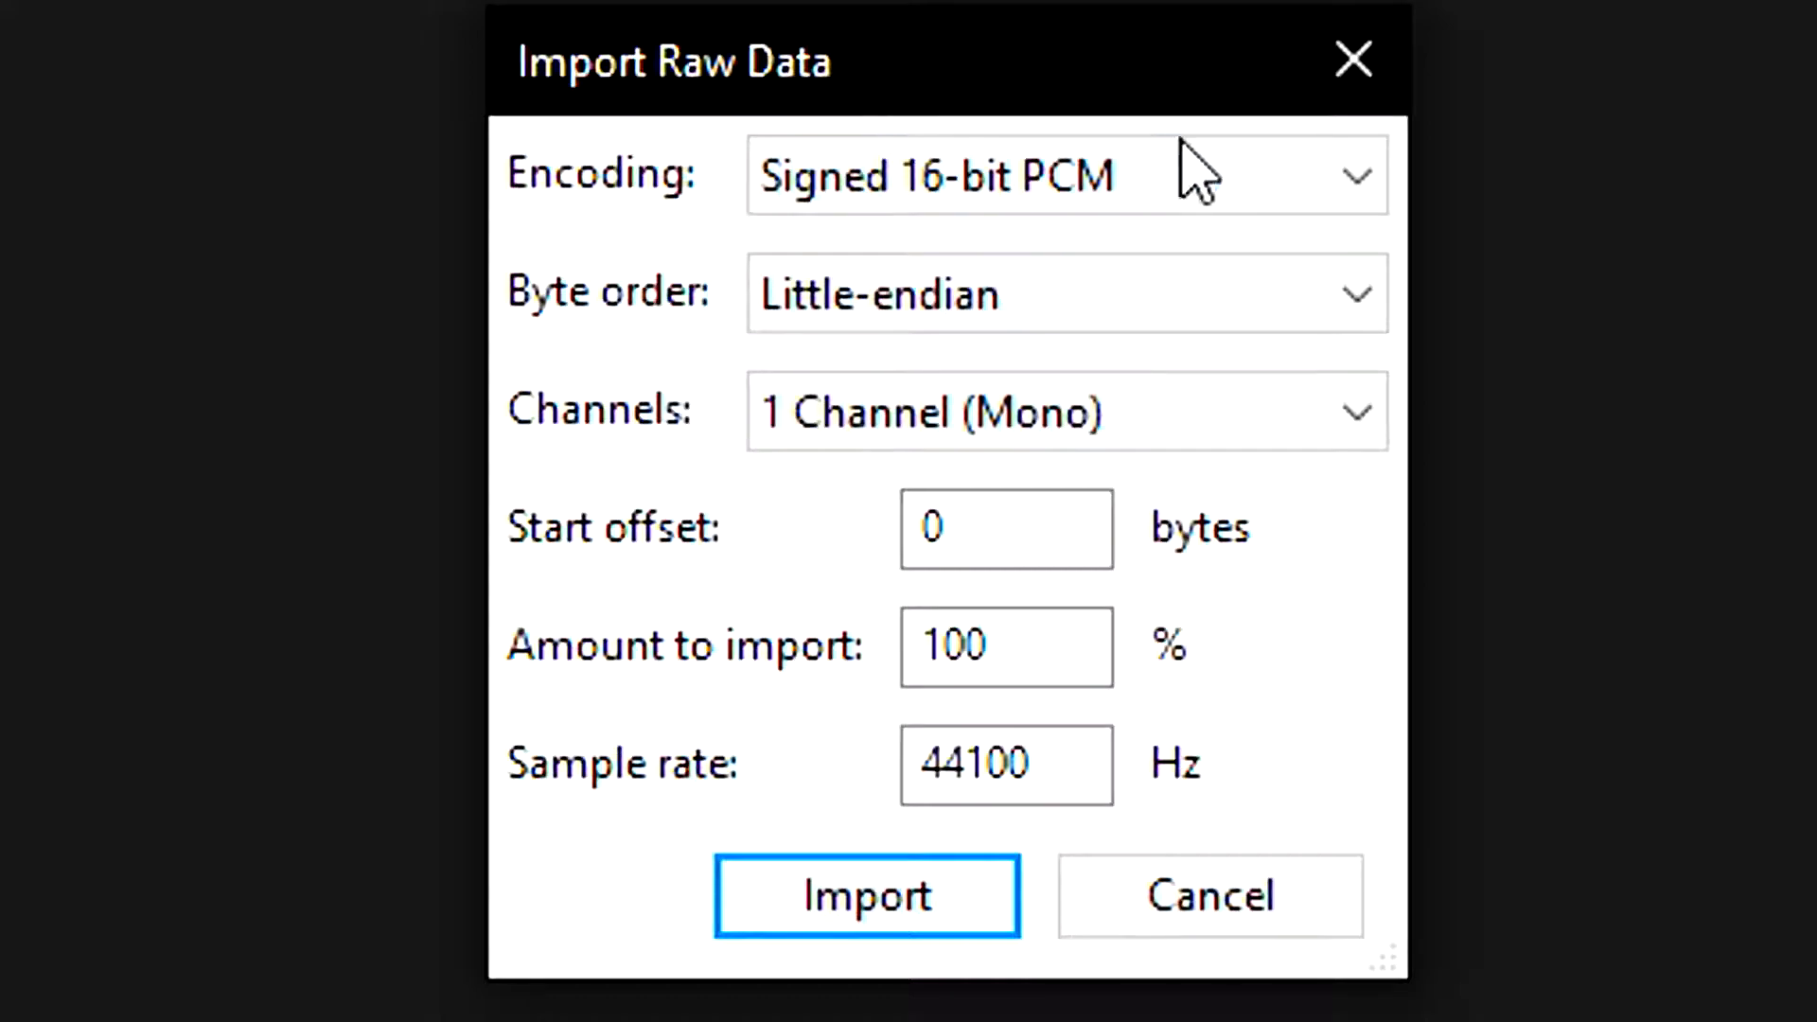
left_click(1041, 329)
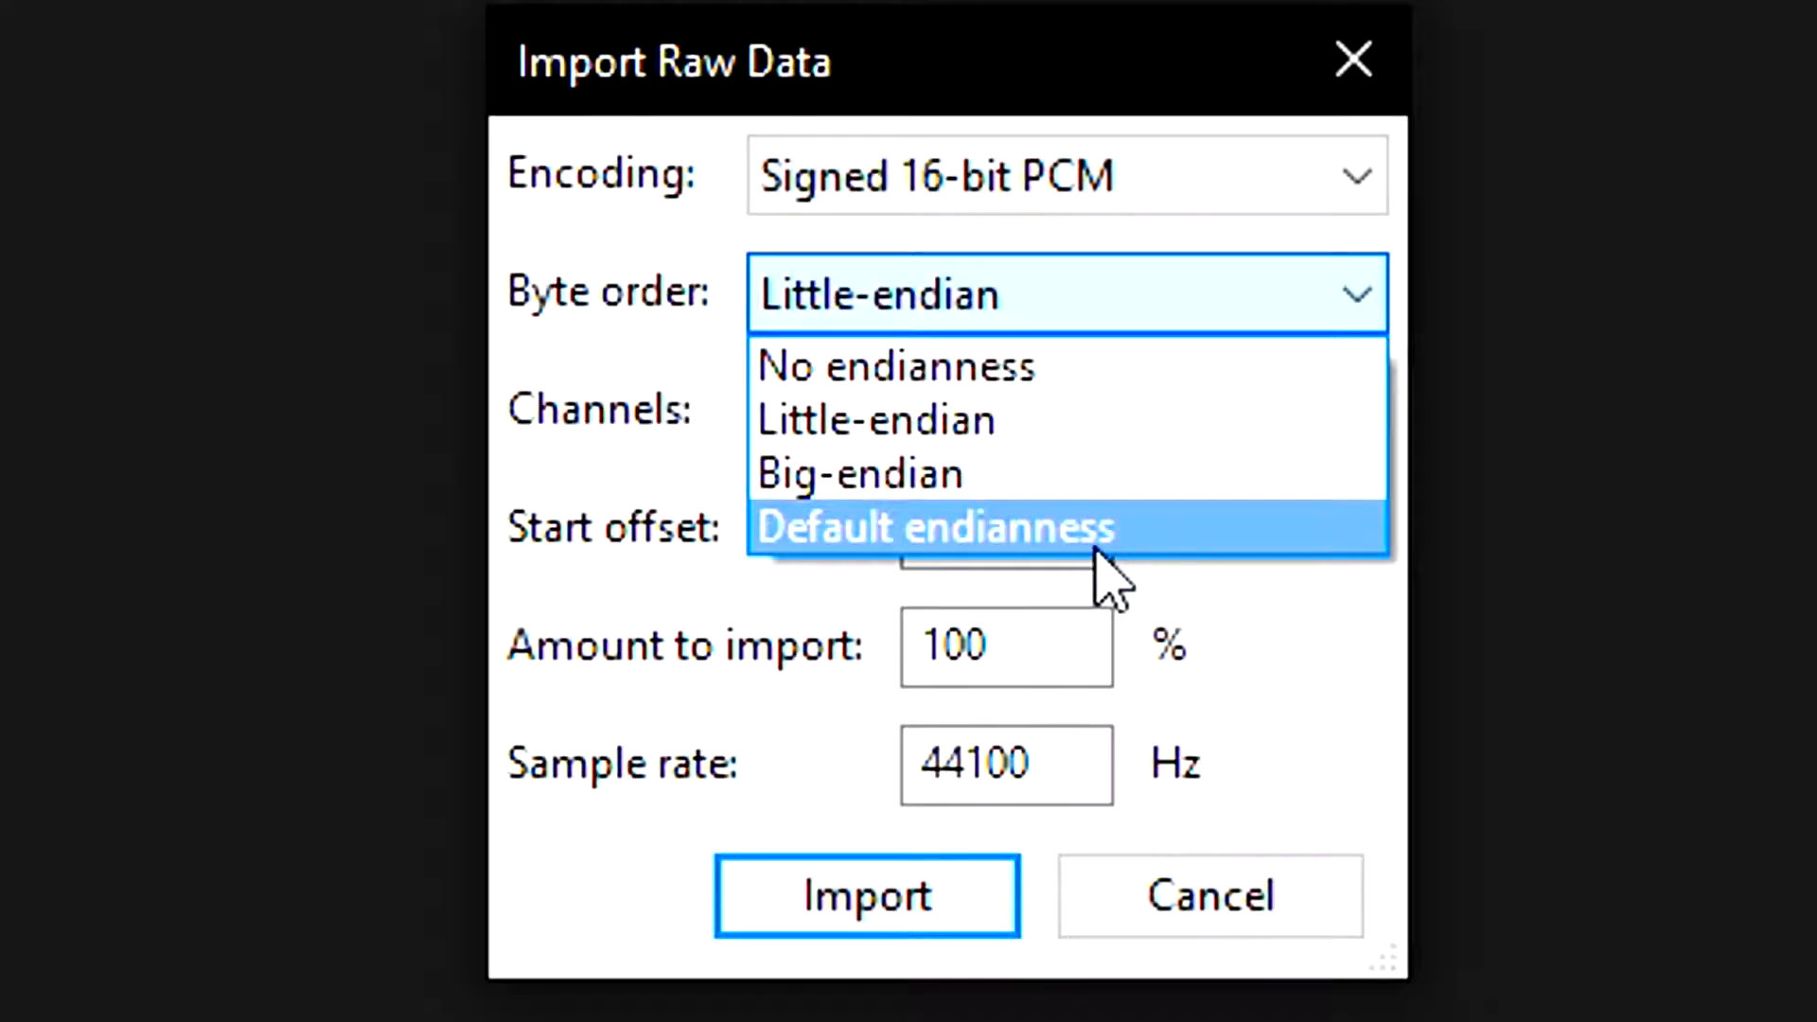
left_click(954, 379)
left_click(977, 300)
left_click(973, 526)
left_click(978, 300)
left_click(956, 365)
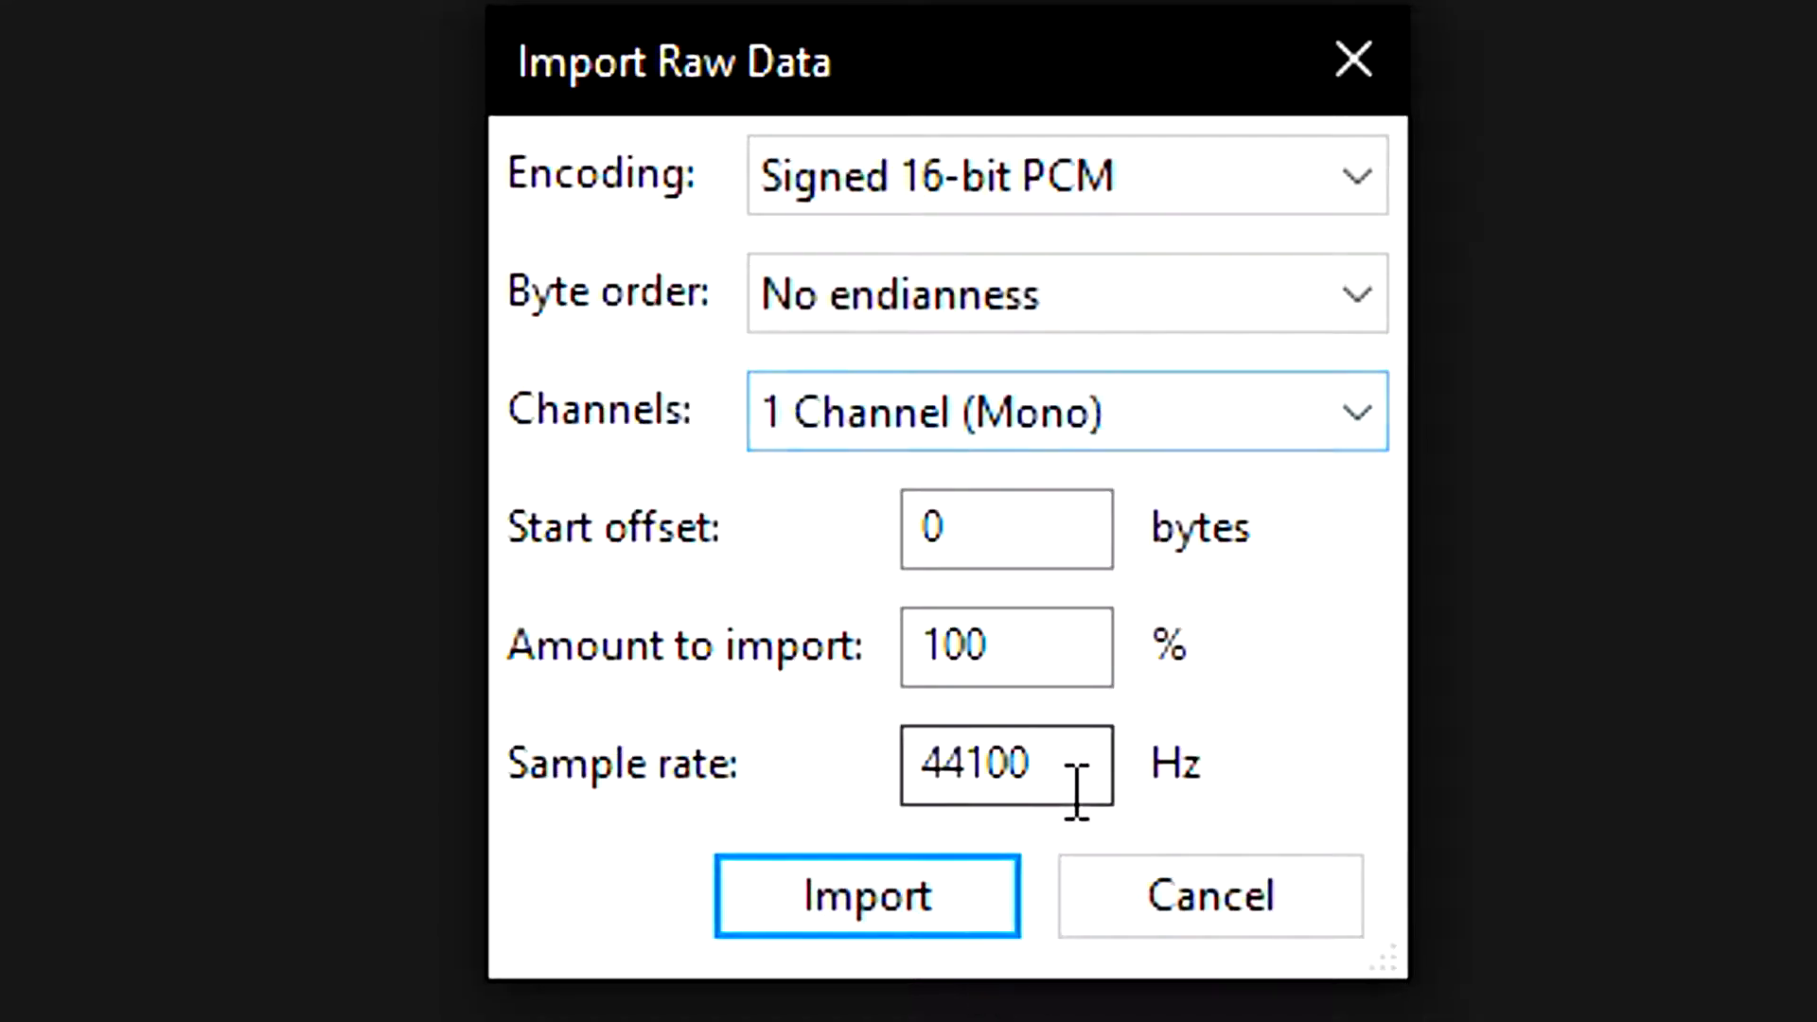
Import the raw audio at a sample rate of 22050 Hz and play the whole track.
left_click_drag(1077, 793, 851, 791)
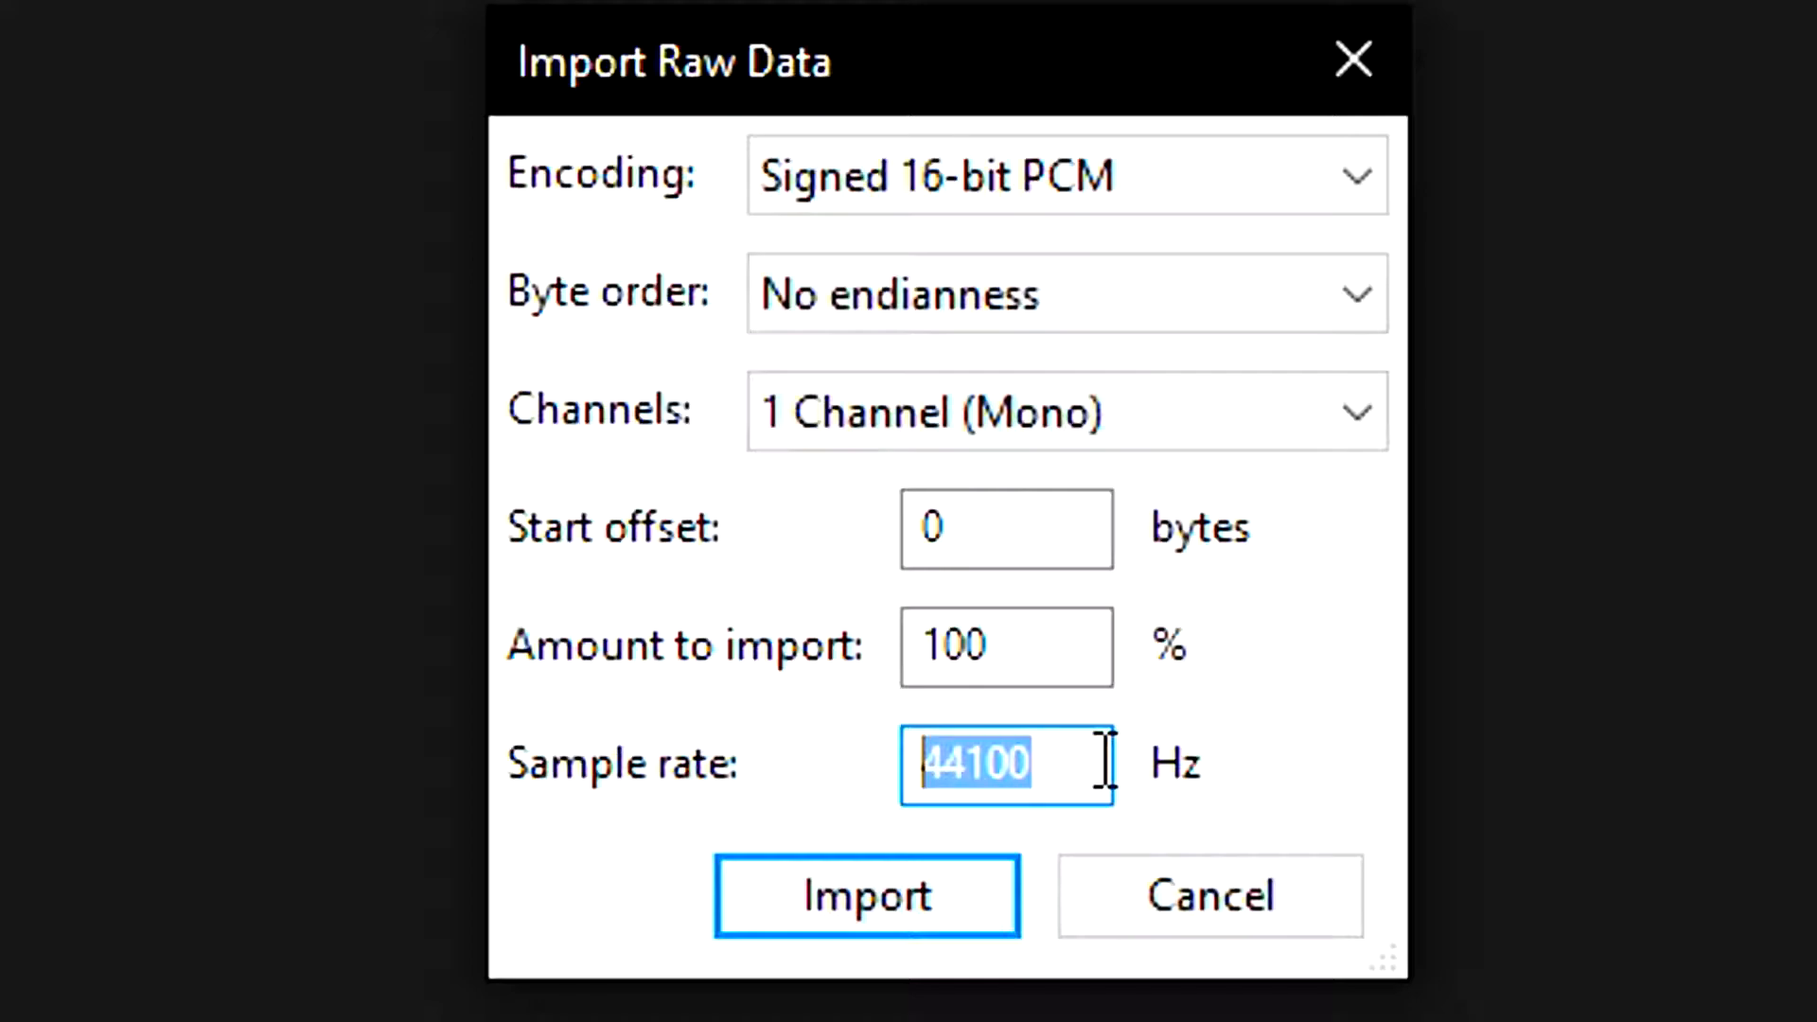
type("22050")
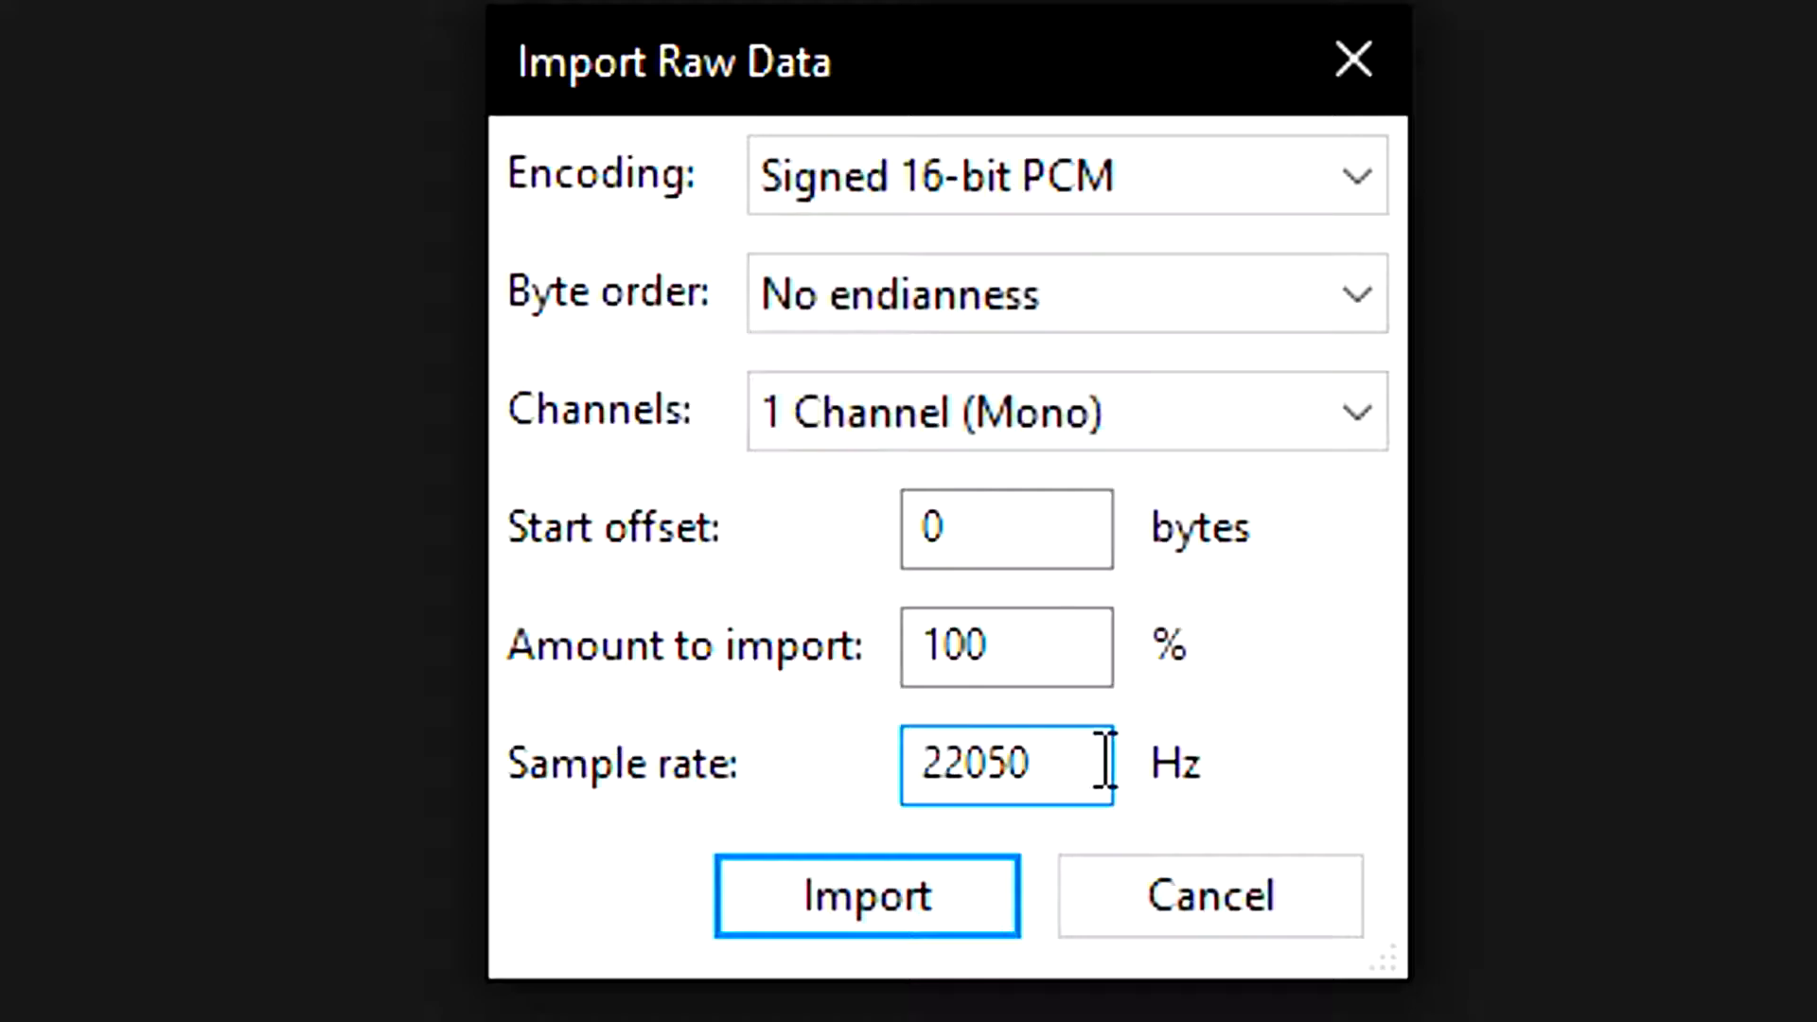
left_click(871, 910)
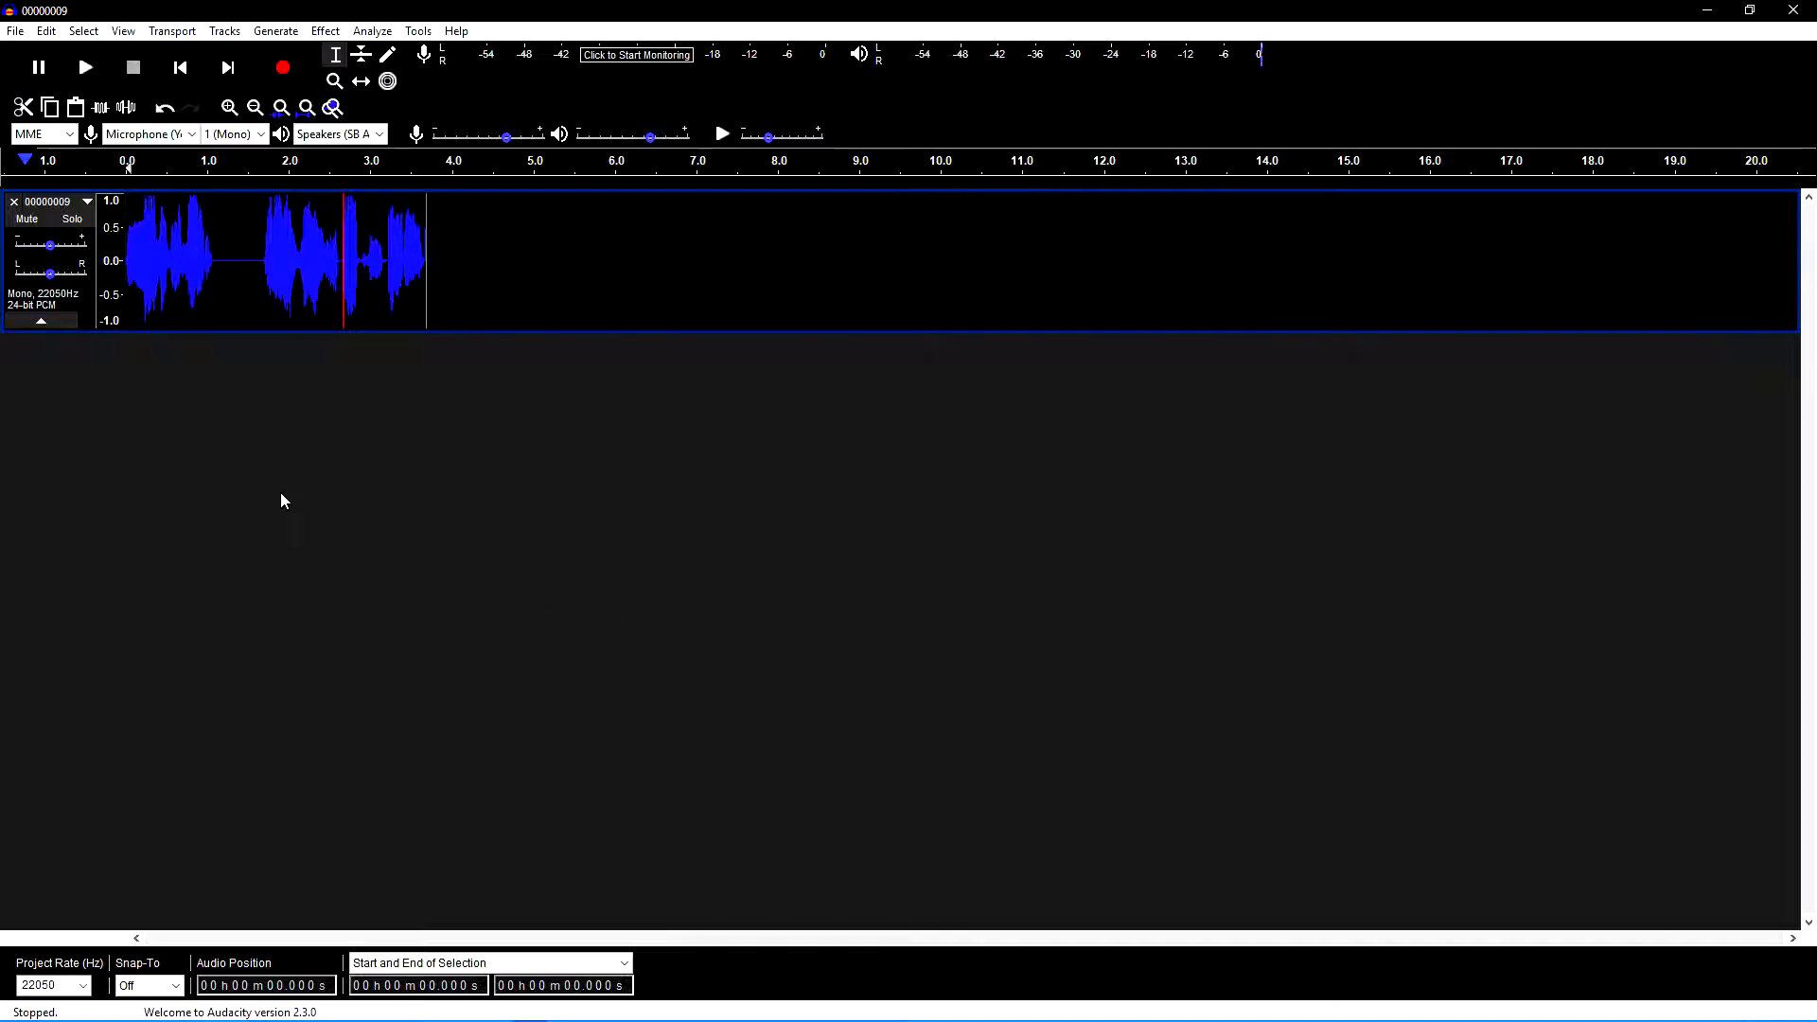
key("ctrl+a")
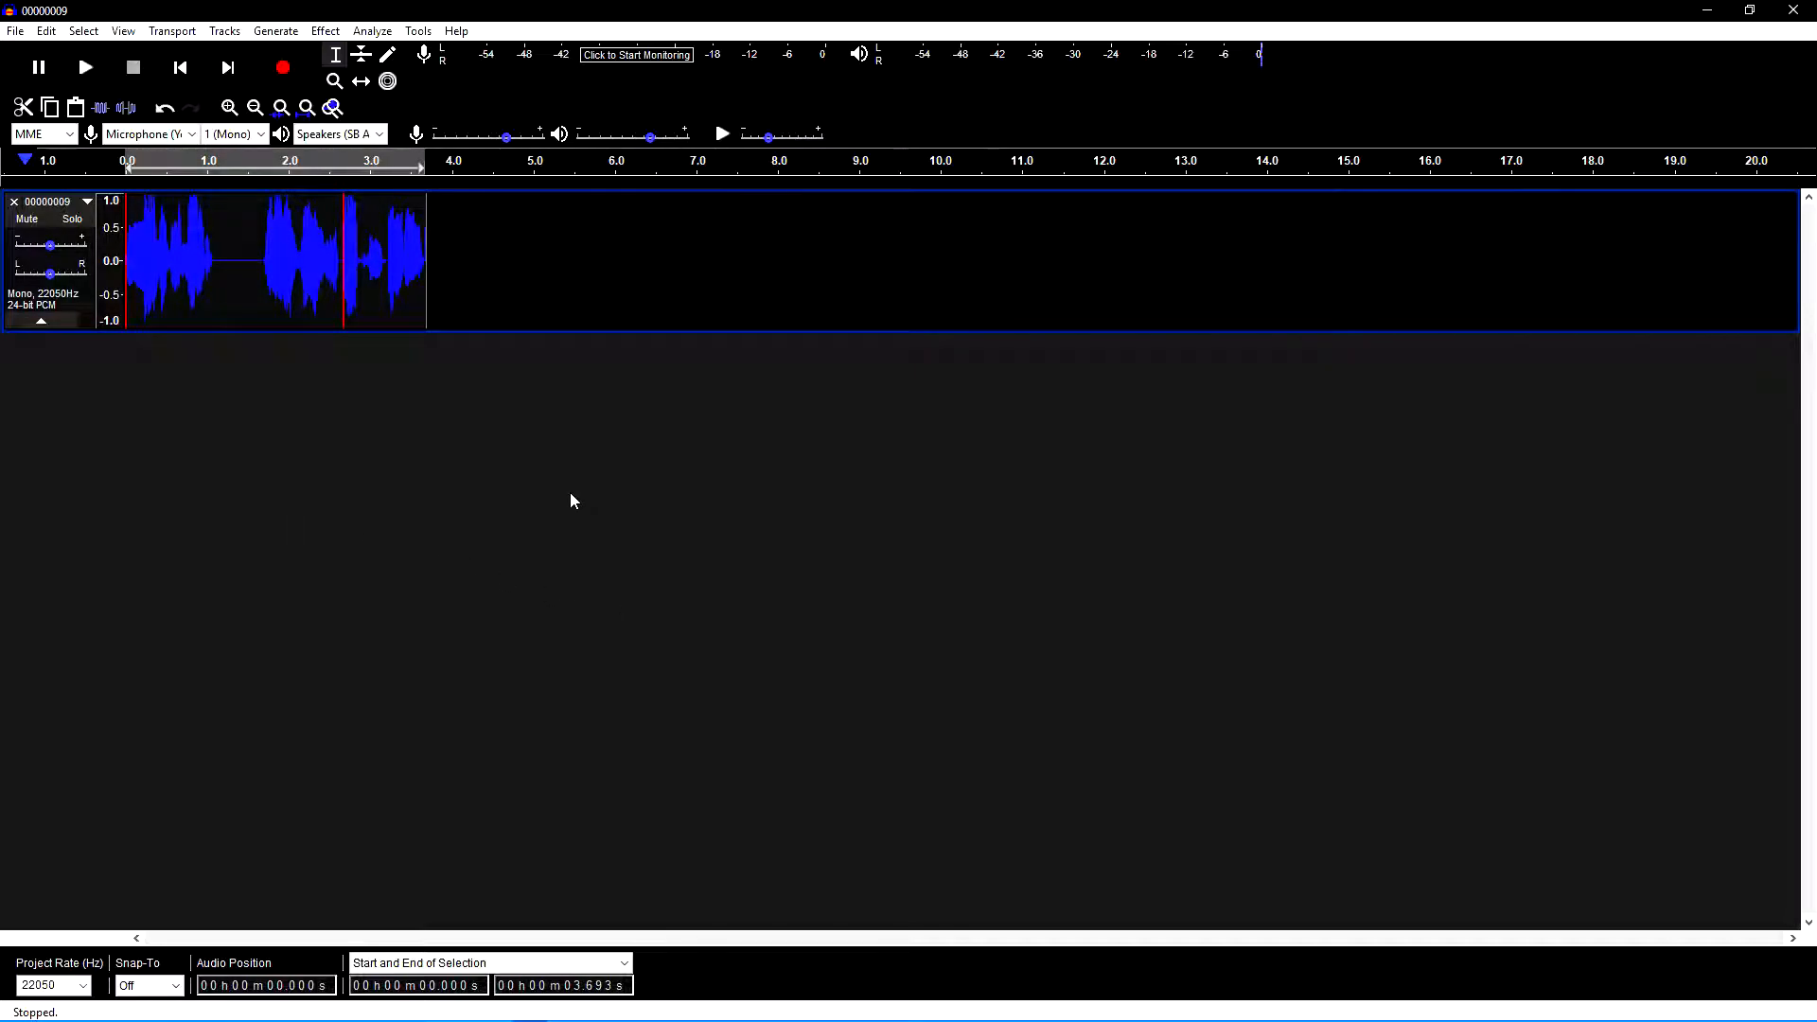
key("space")
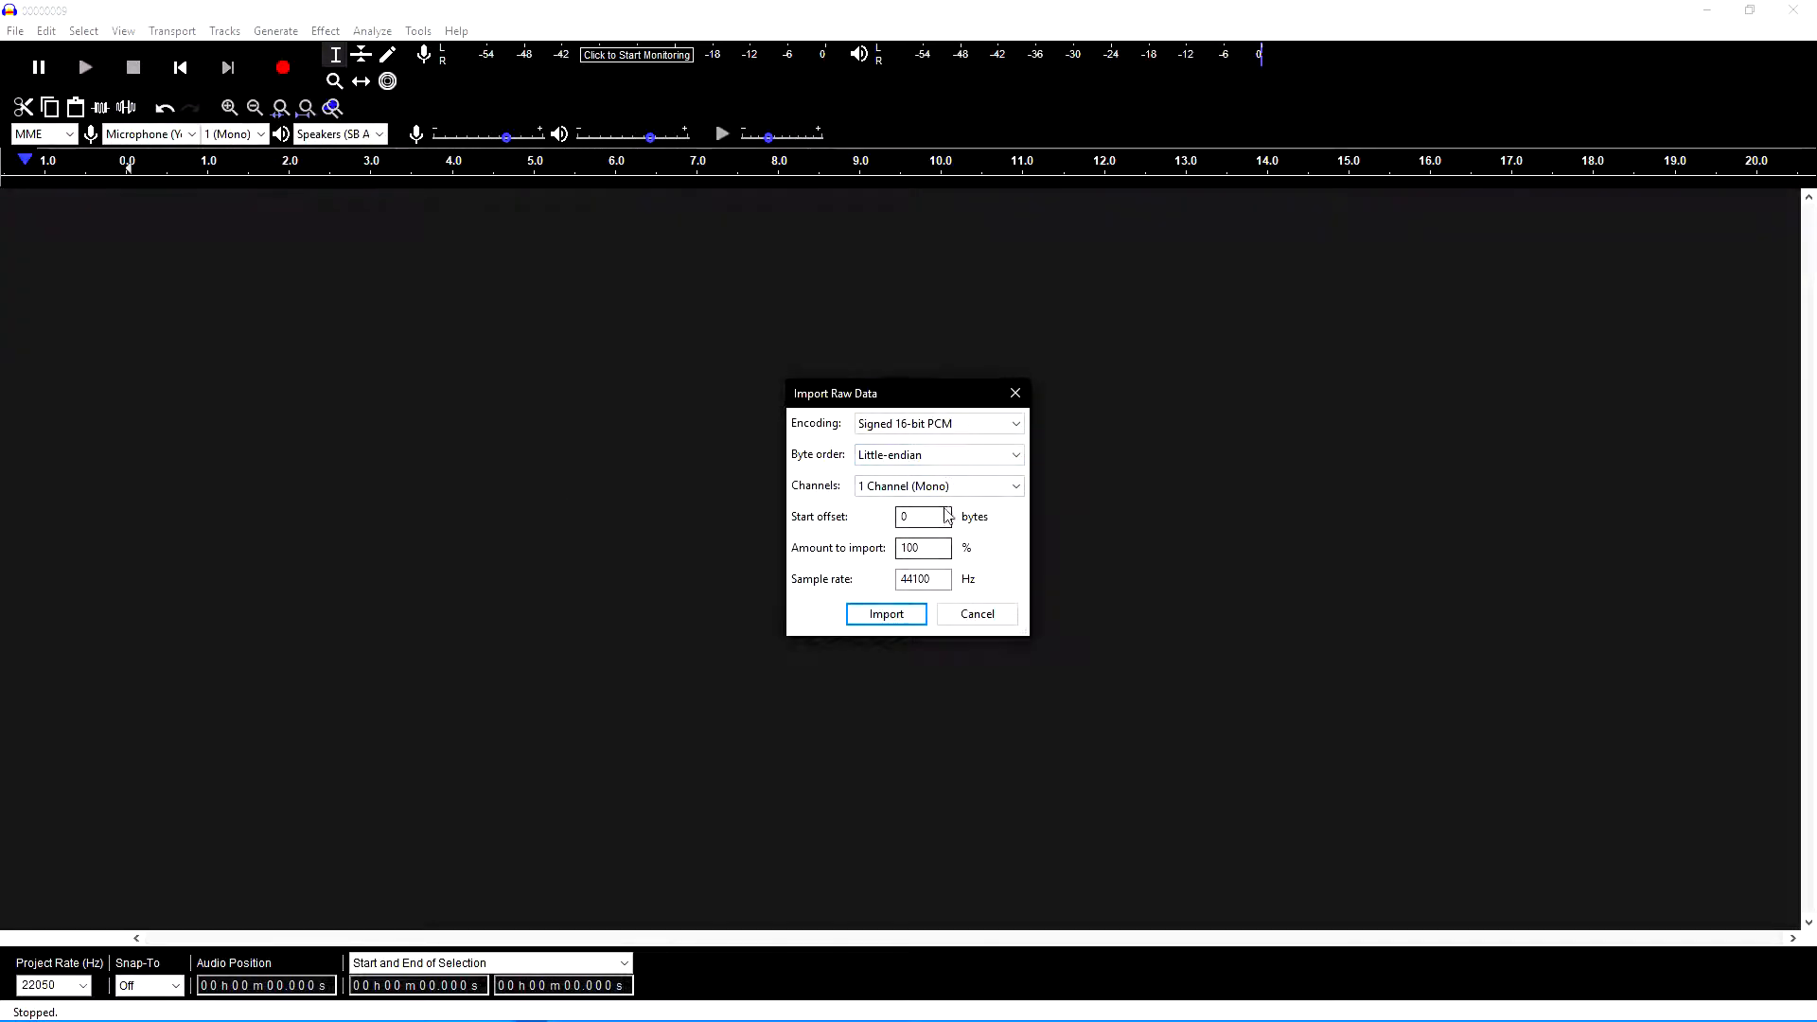
Reimport 00000009.dat as 2 Channels (Stereo) at a sample rate of 11025 Hz and play it.
left_click(951, 486)
left_click(951, 520)
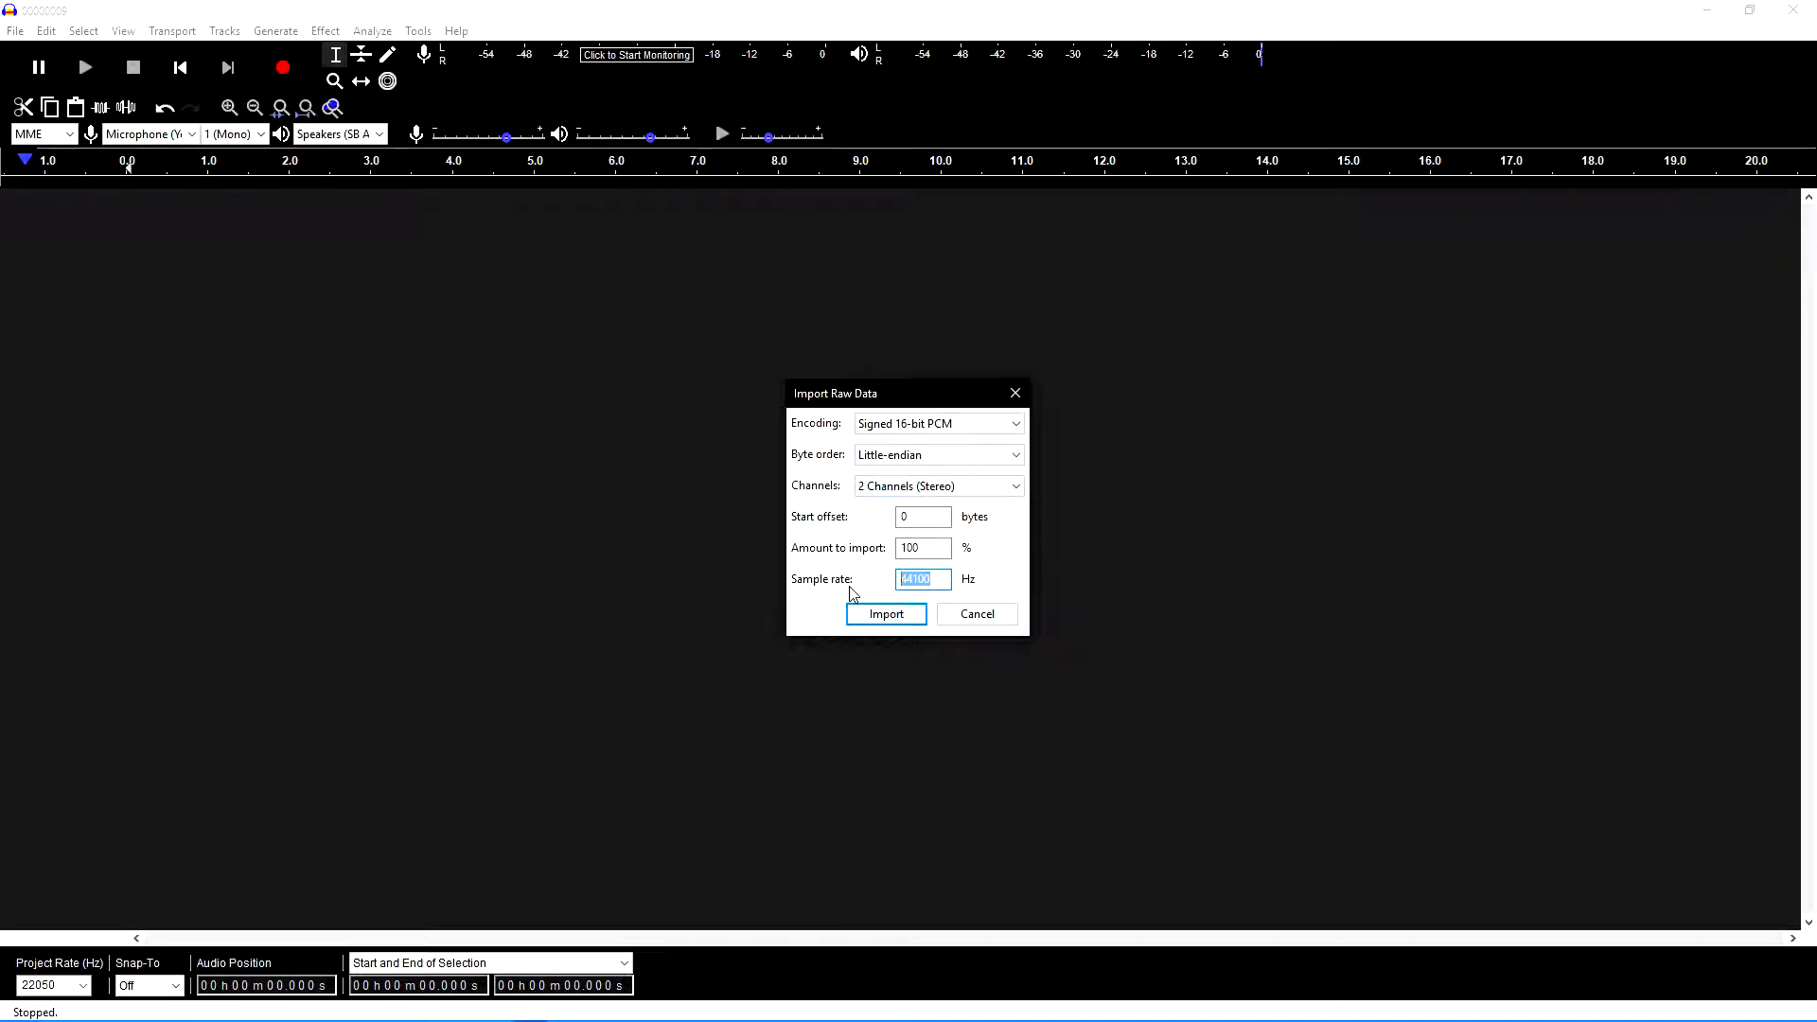
type("1")
key("Return")
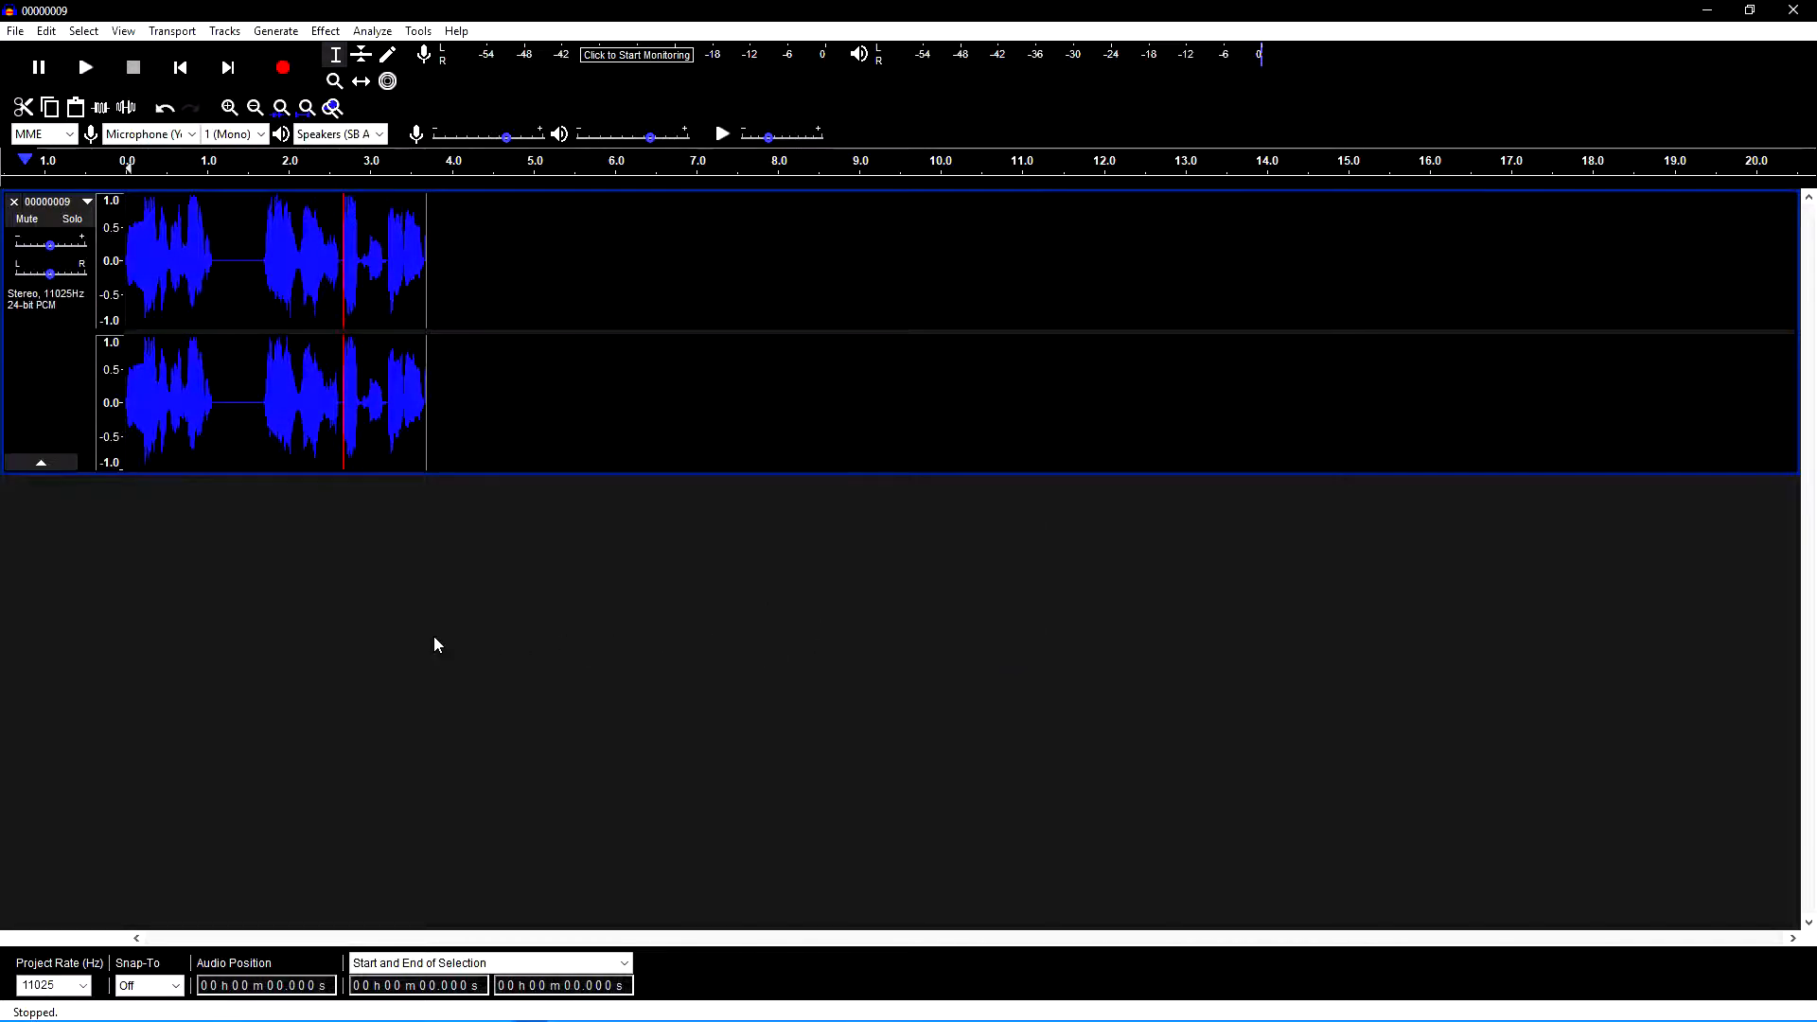
key("space")
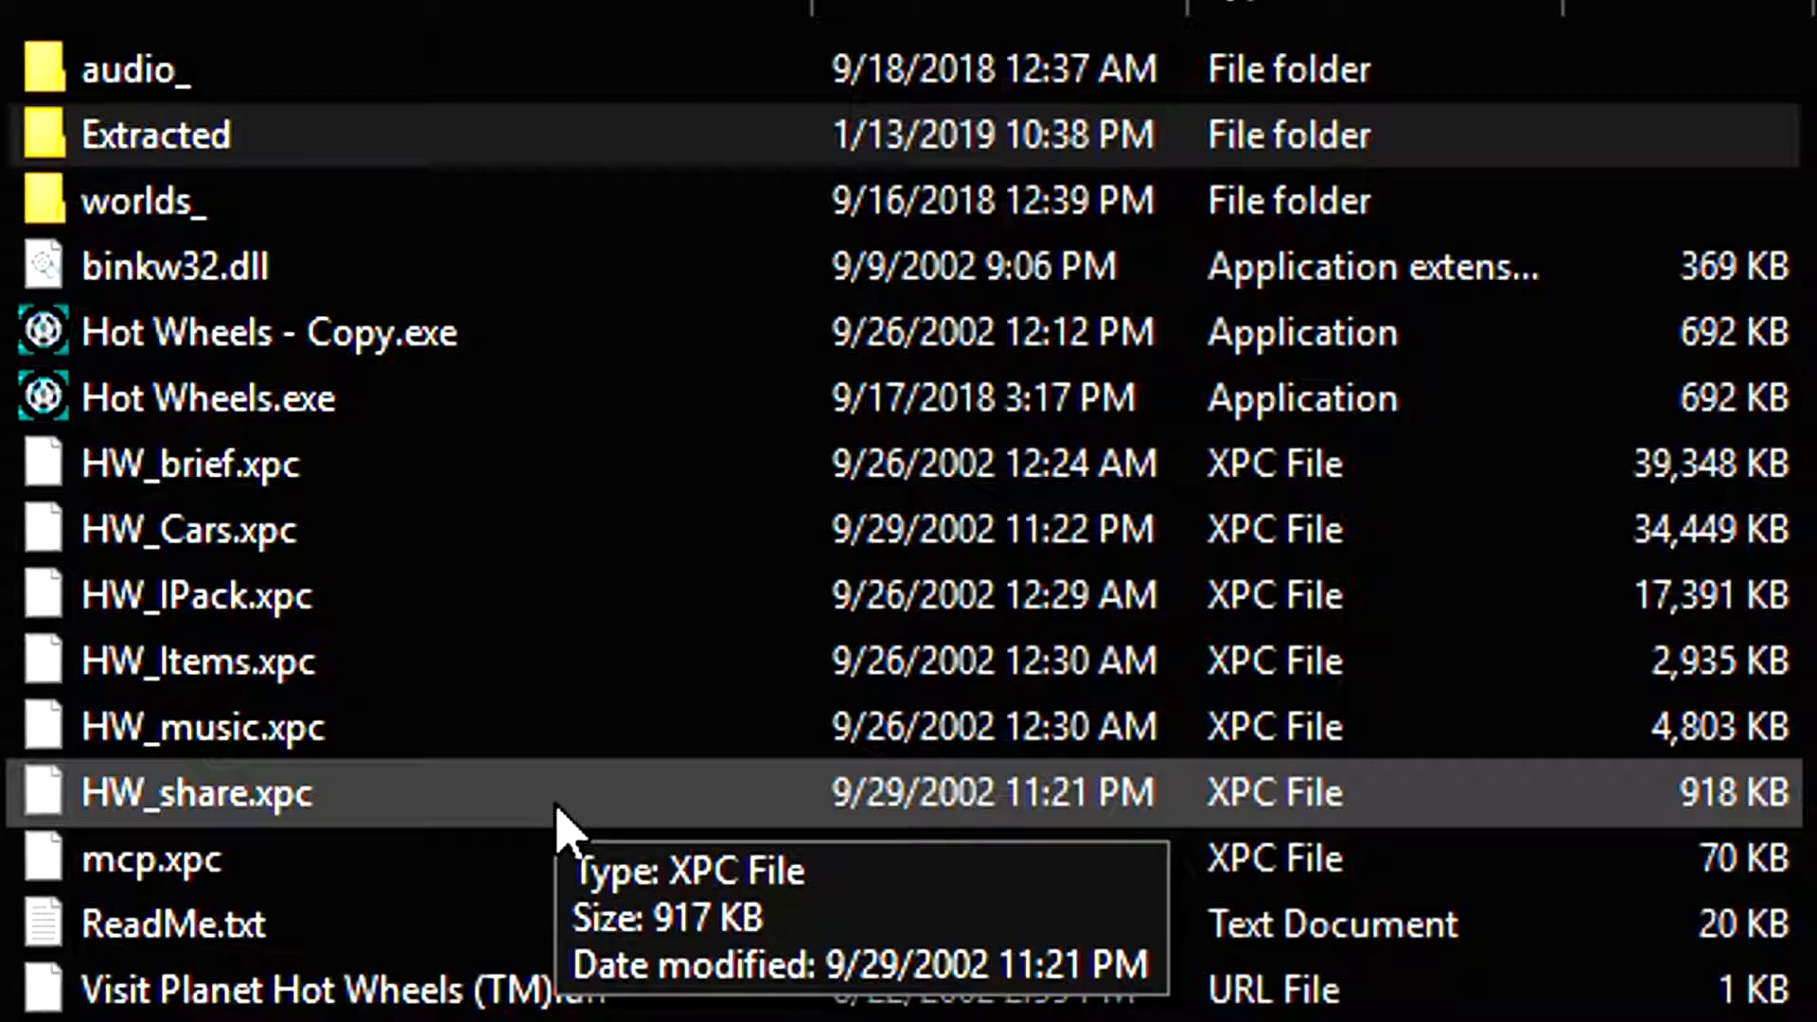
Switch to QuickBMS and extract world3.xpc from the worlds_ sp_ joyride_ folder into Extracted, automatically renaming files with the same name.
double_click(142, 68)
scroll(328, 564, "down", 1)
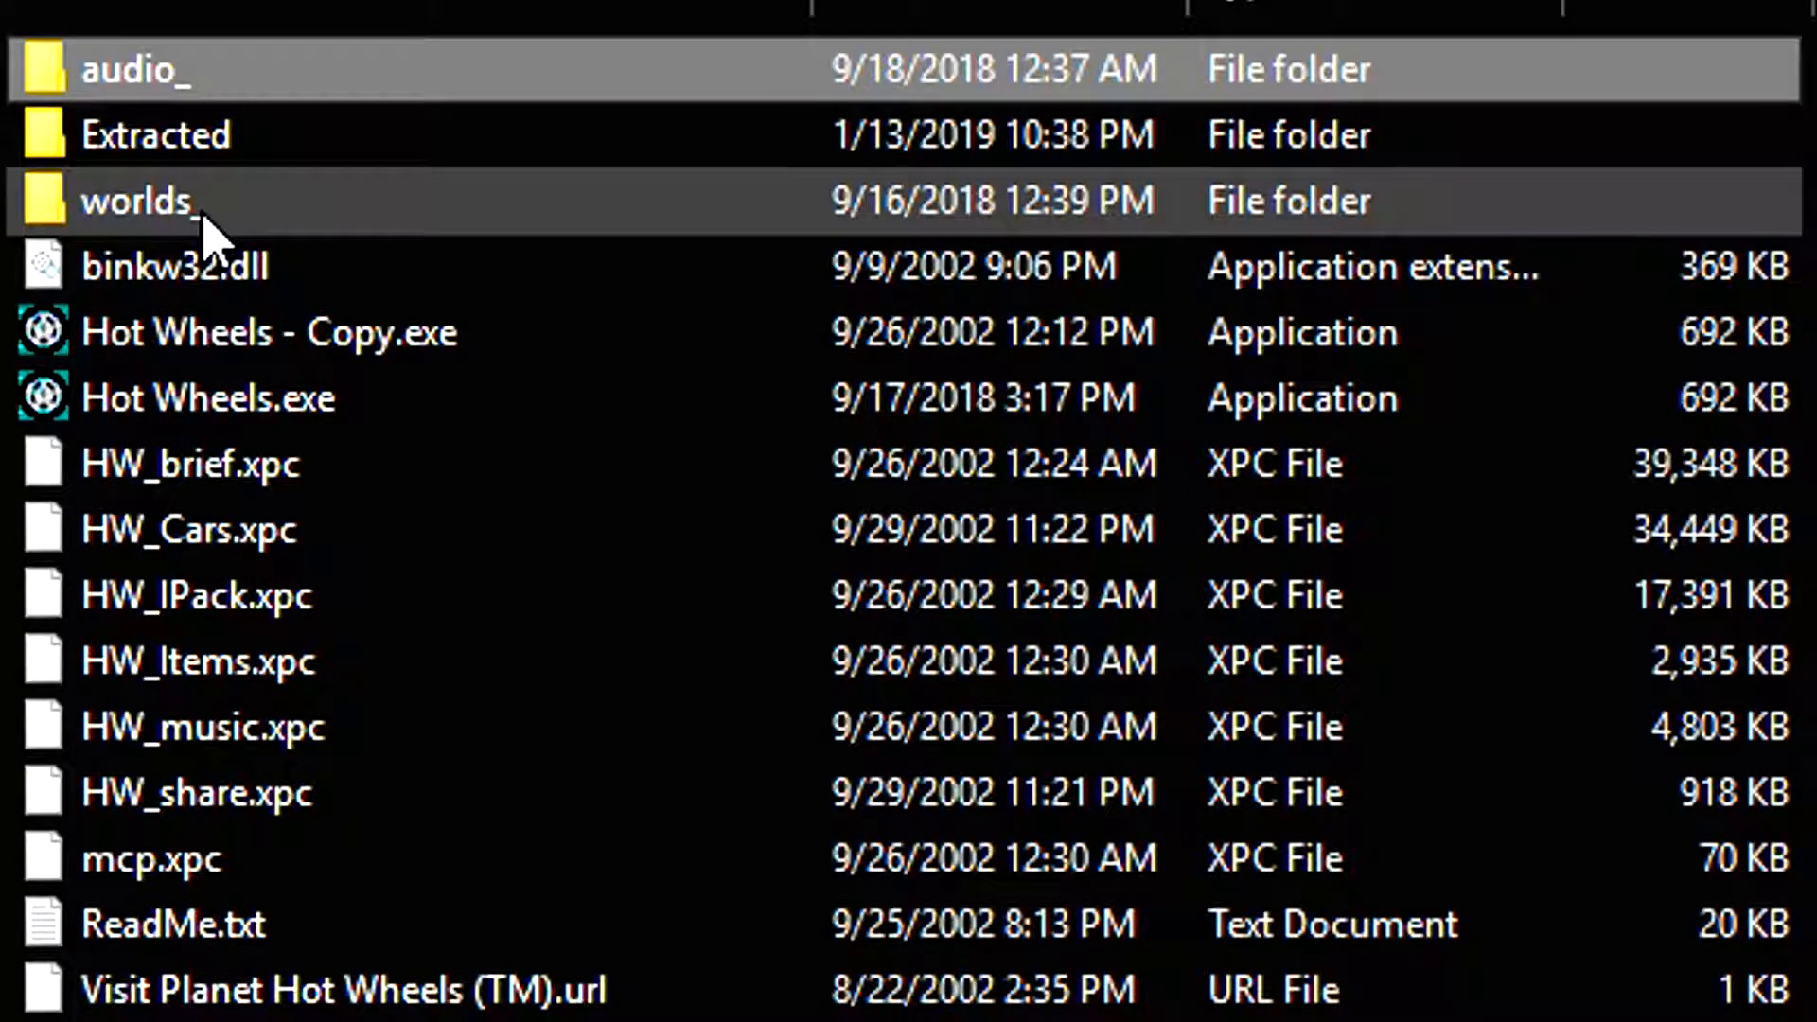
double_click(151, 201)
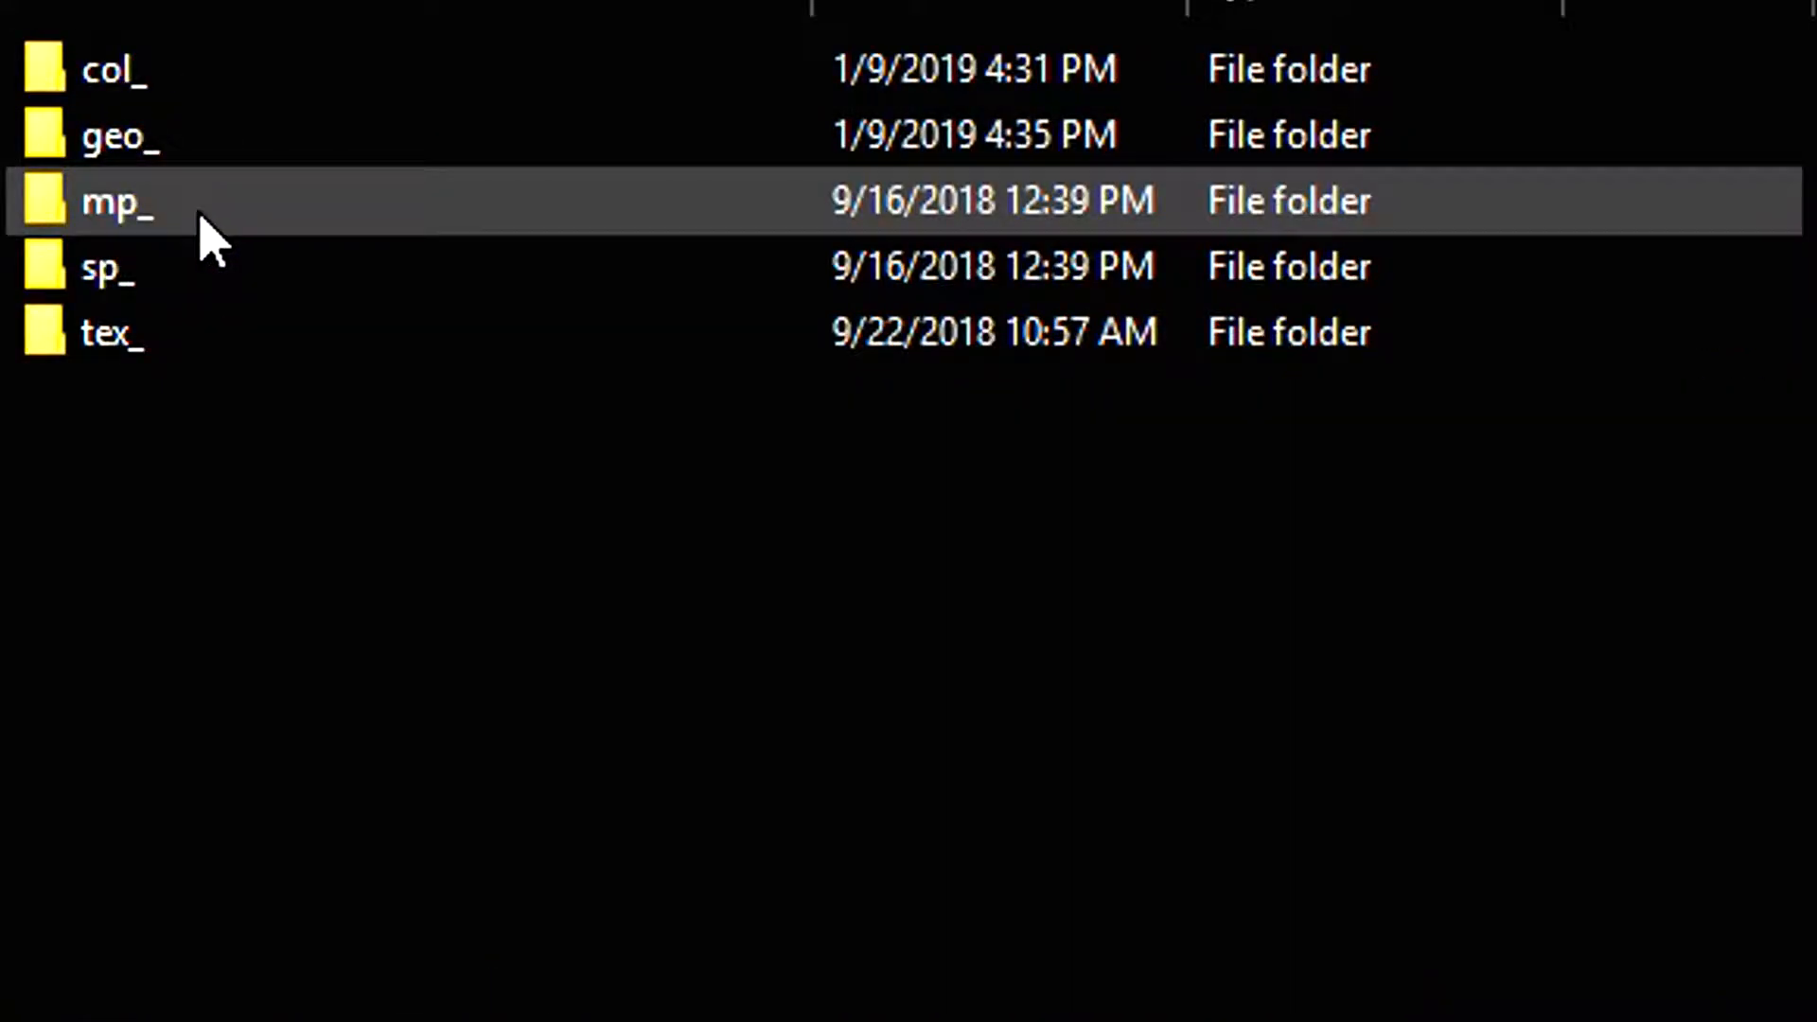
double_click(156, 276)
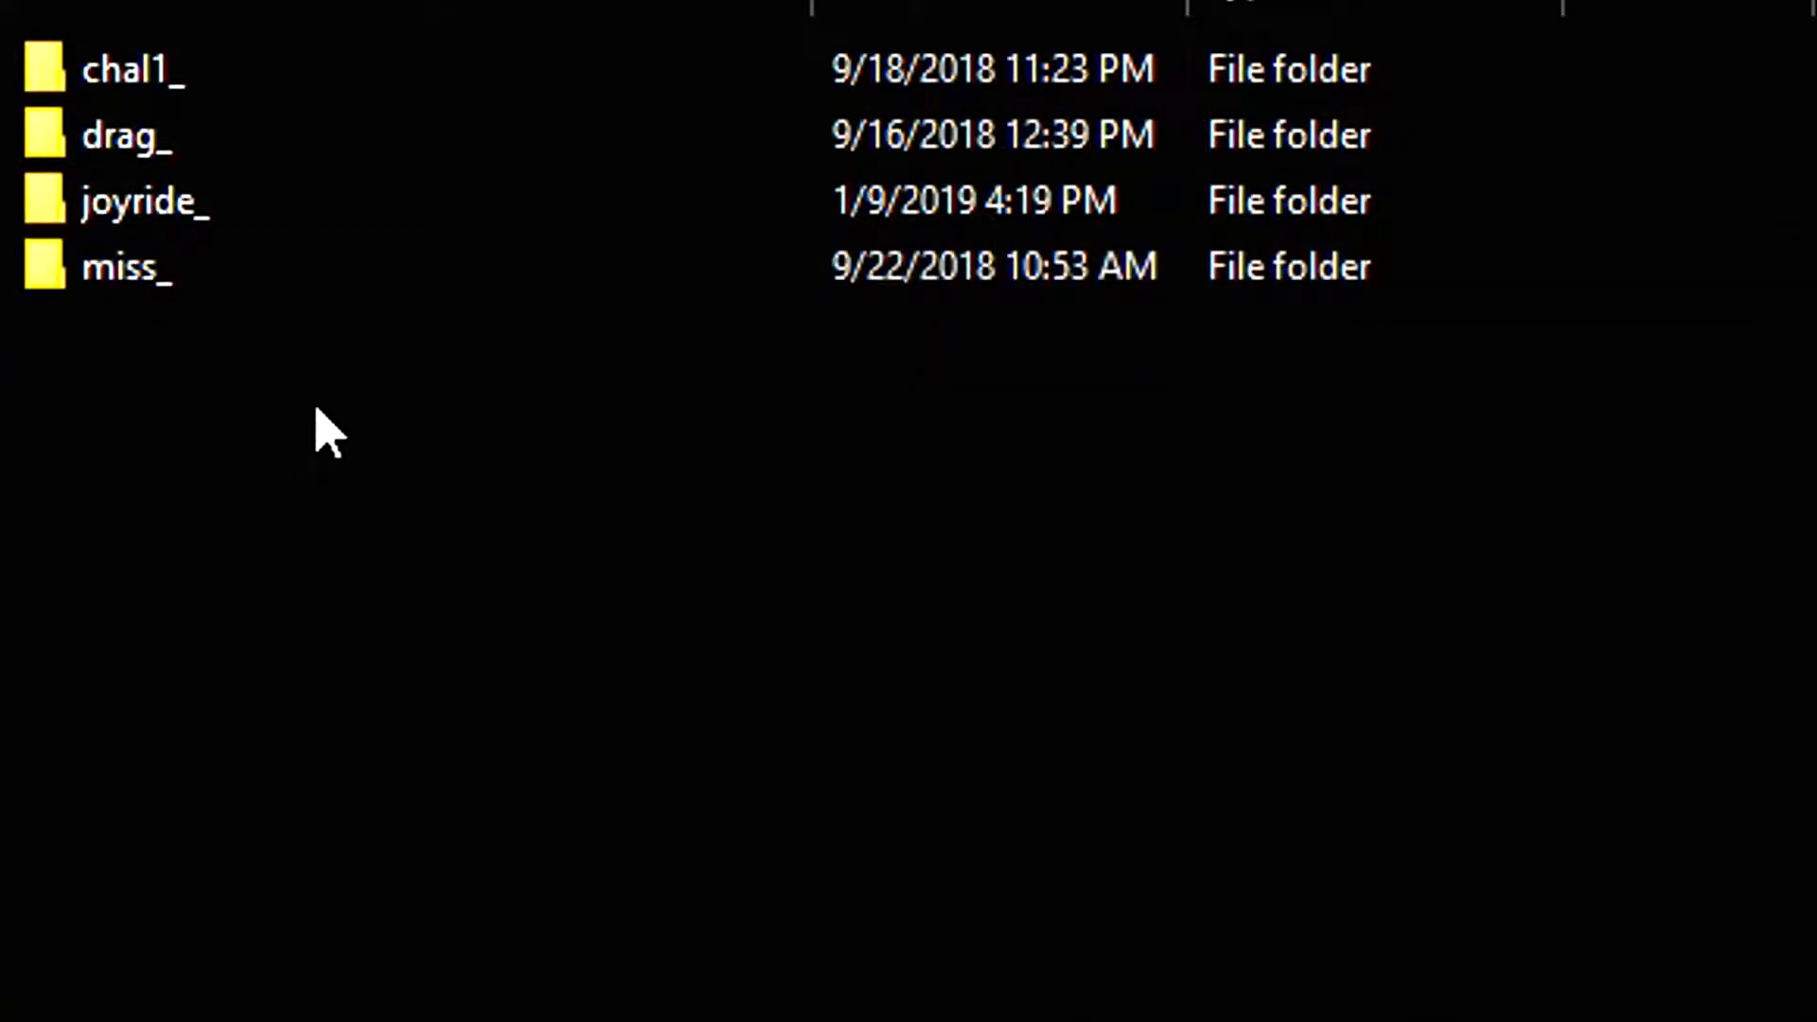
double_click(204, 210)
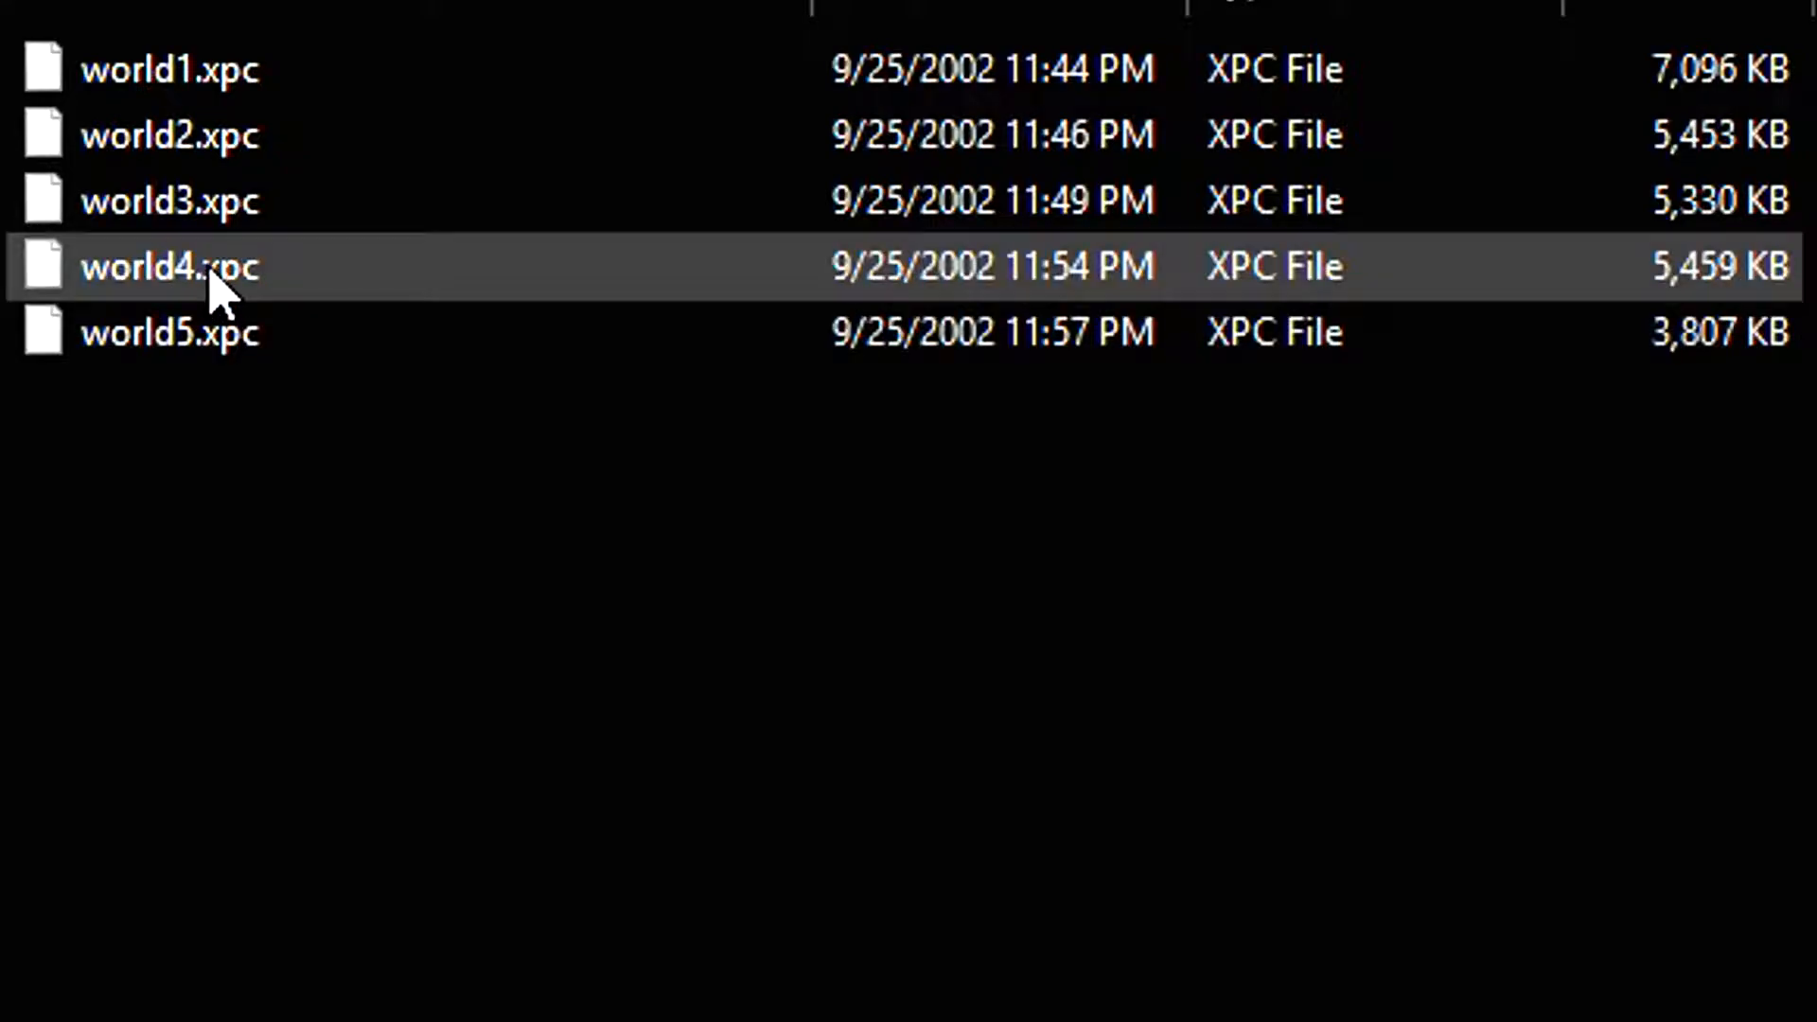
double_click(170, 200)
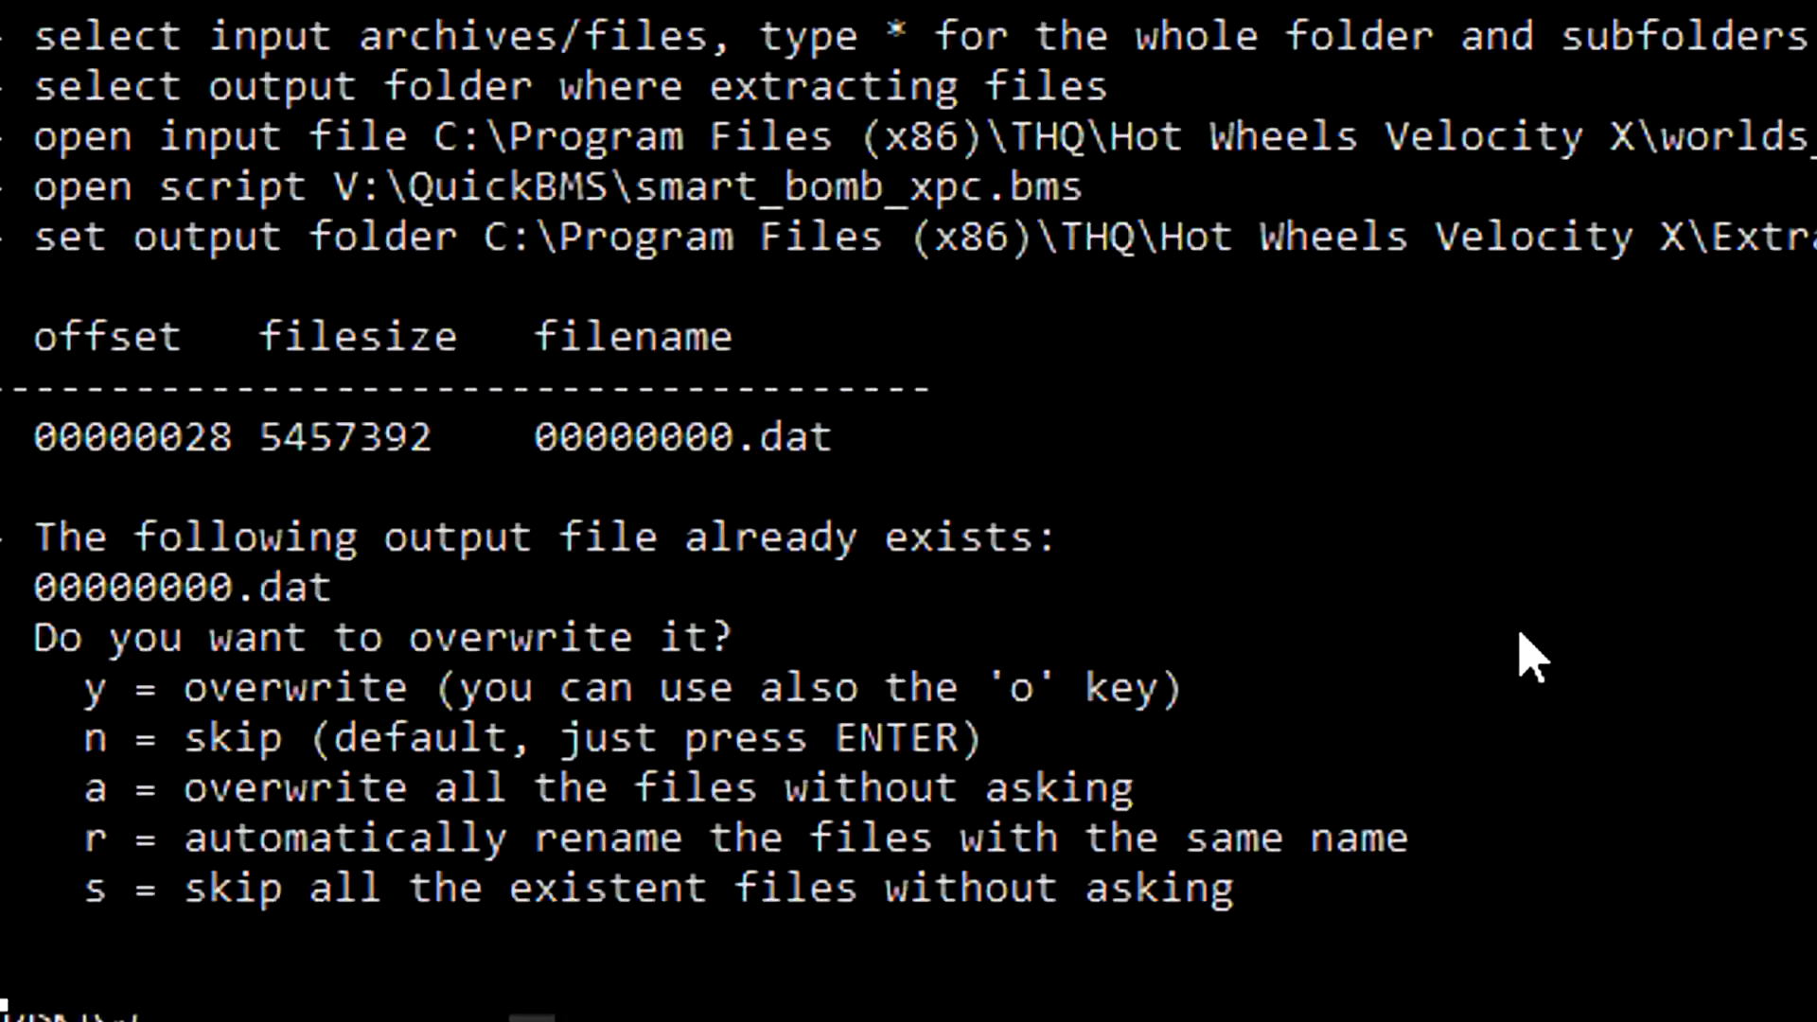
key("r")
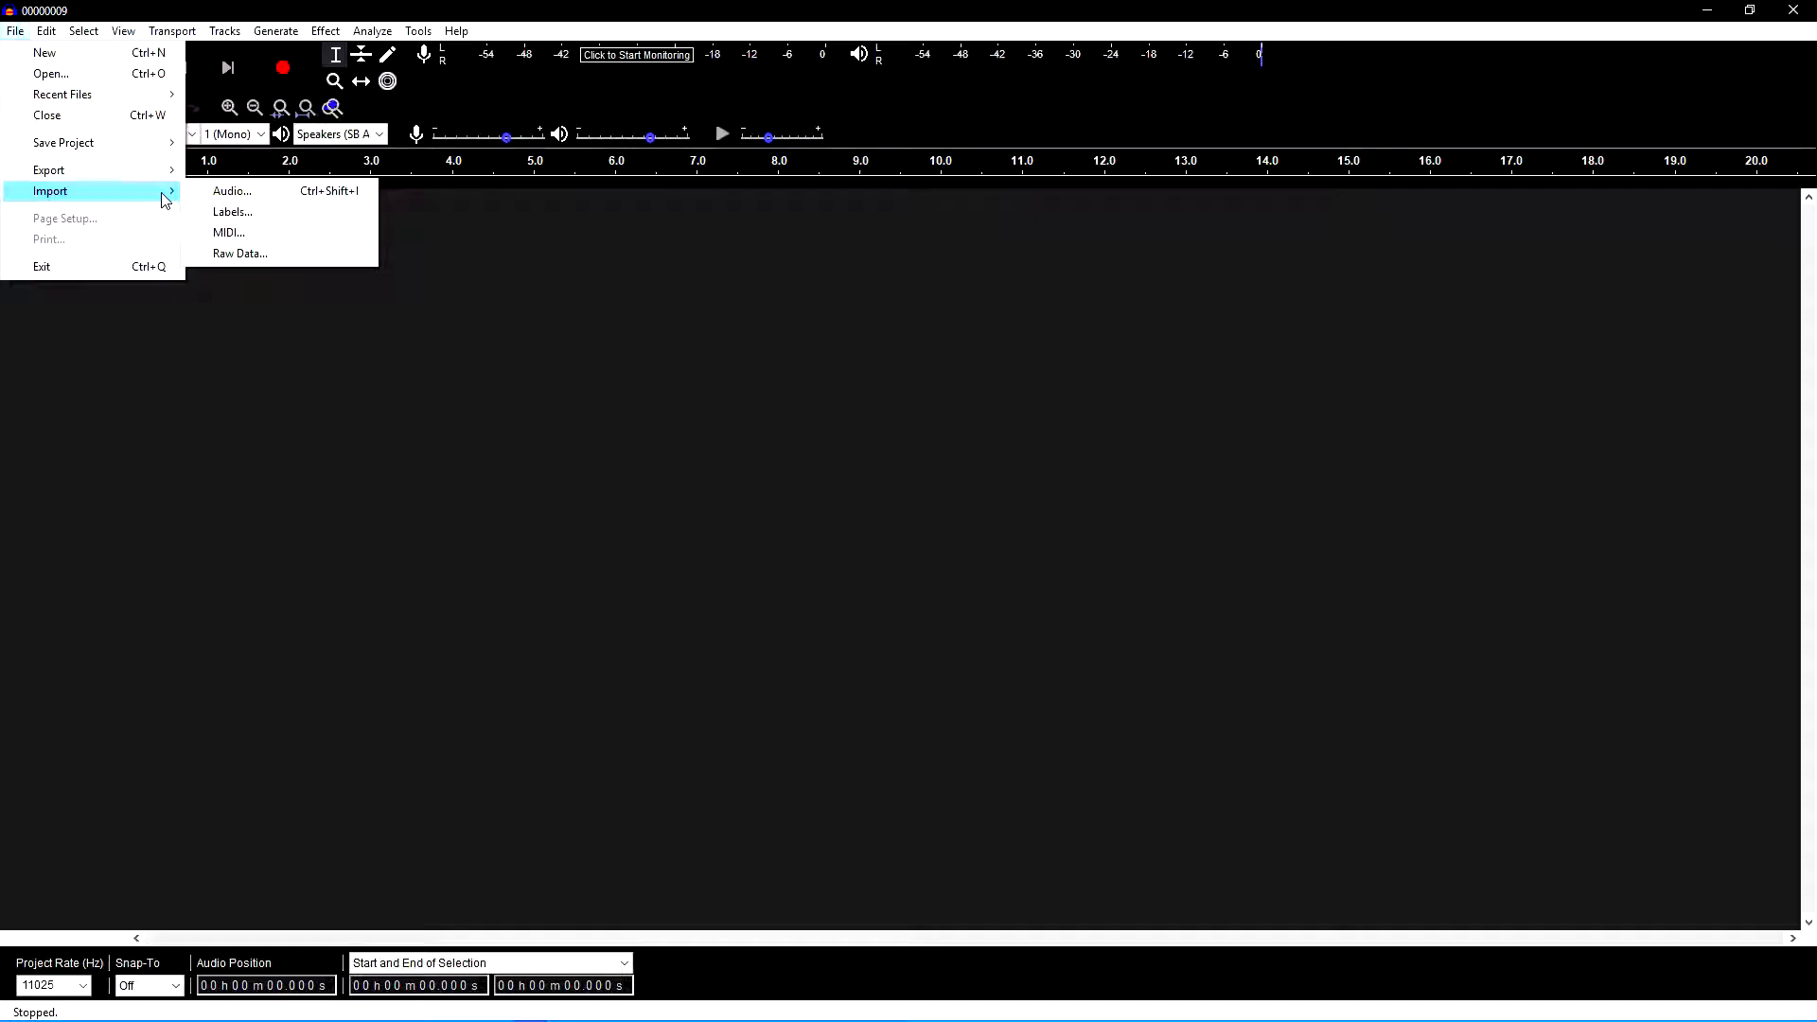
In Audacity, import the extracted 00000000_00000001 file as mono raw data at 22050 Hz and listen to parts of the track.
left_click(276, 254)
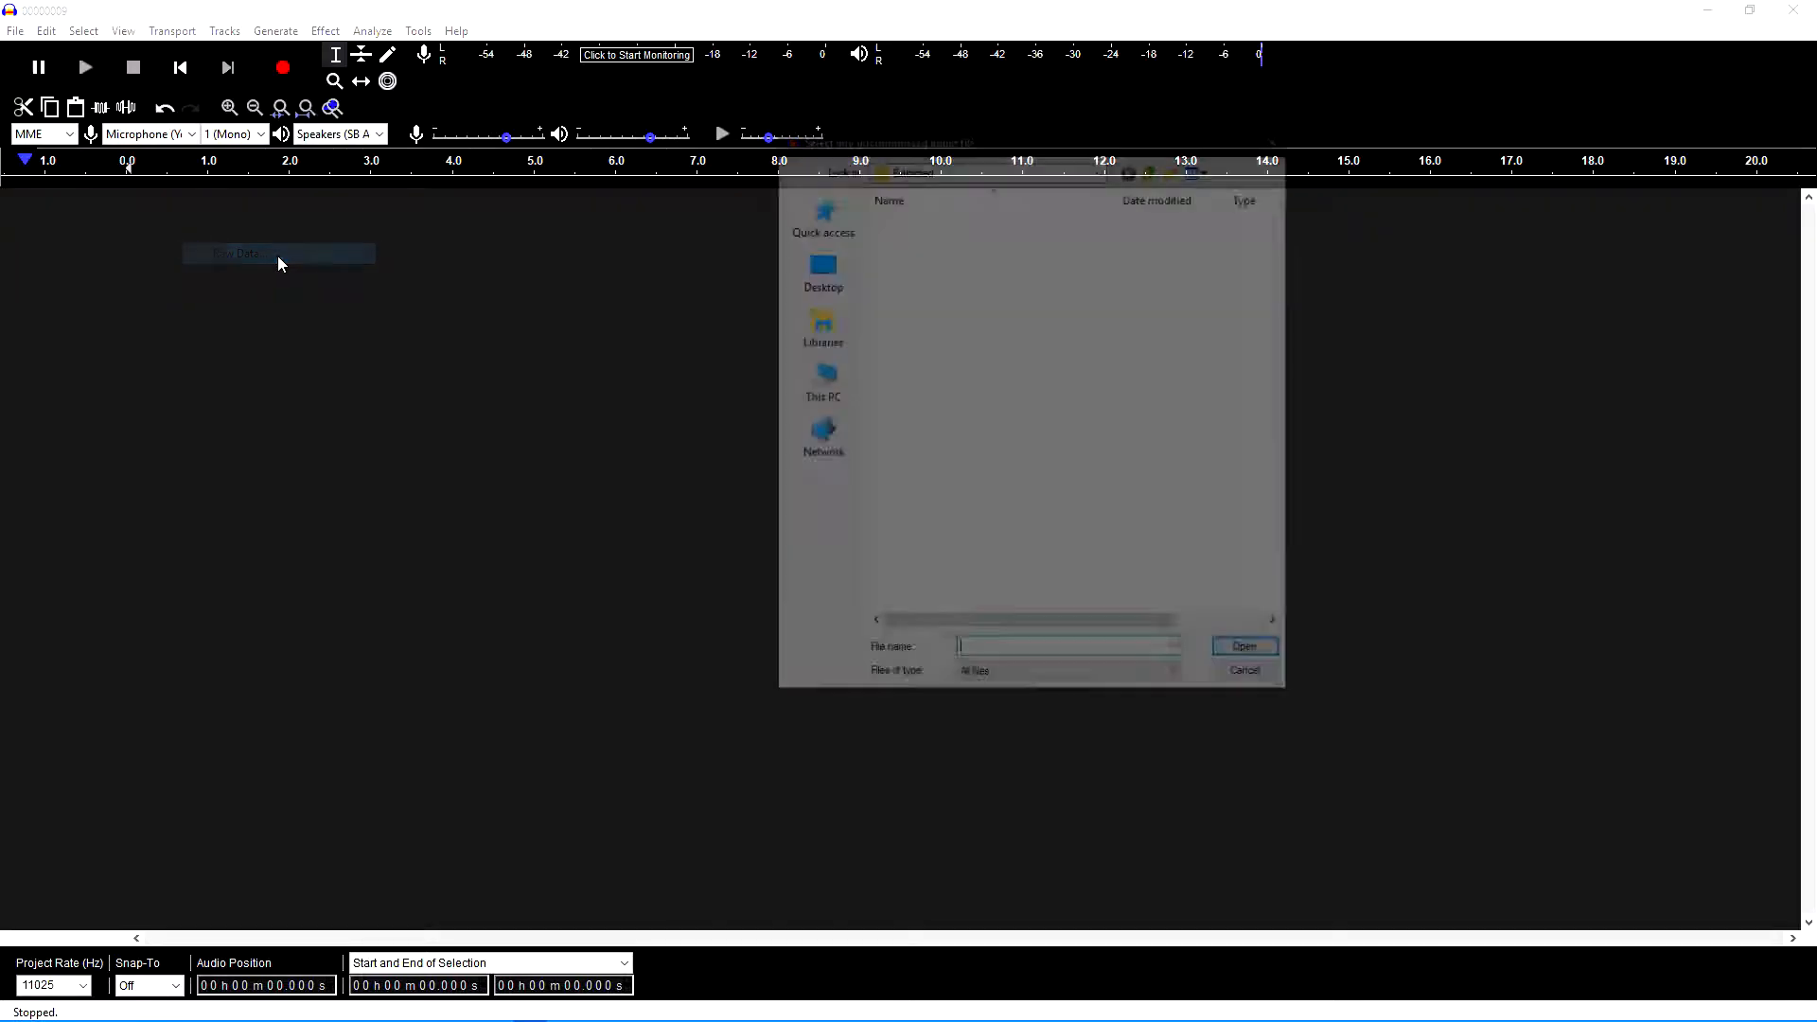
double_click(977, 235)
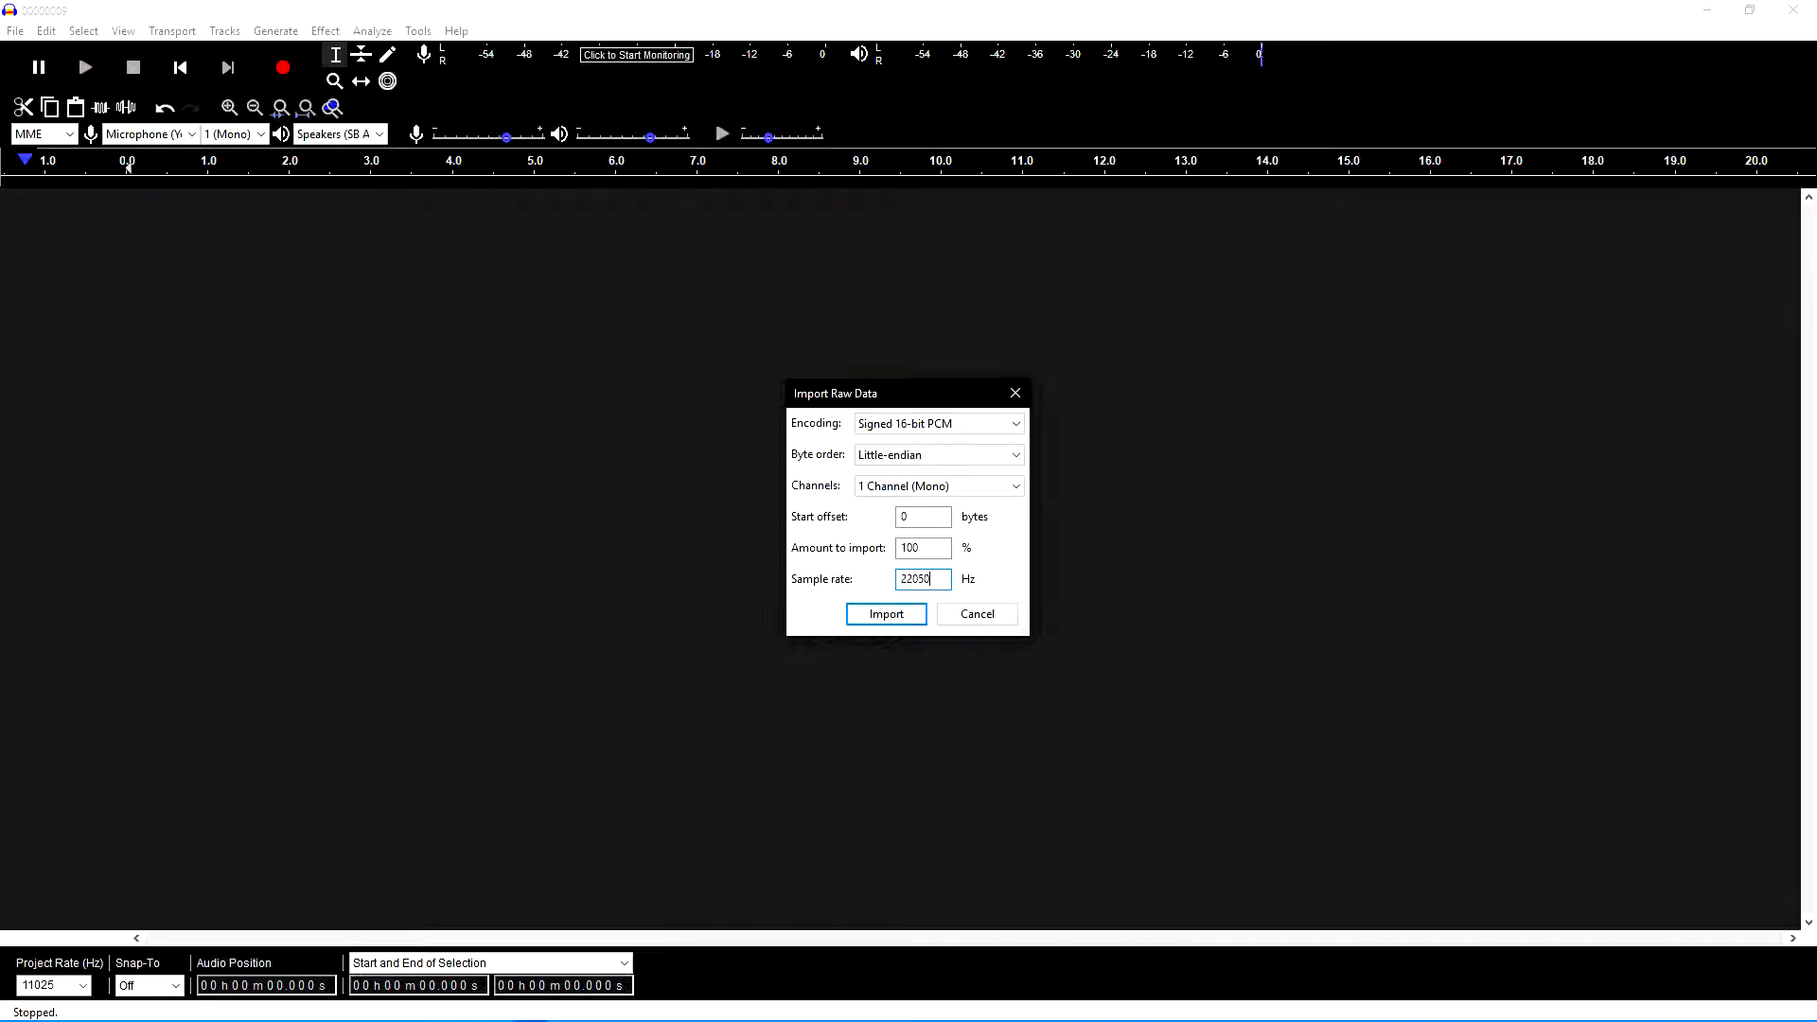
left_click(874, 615)
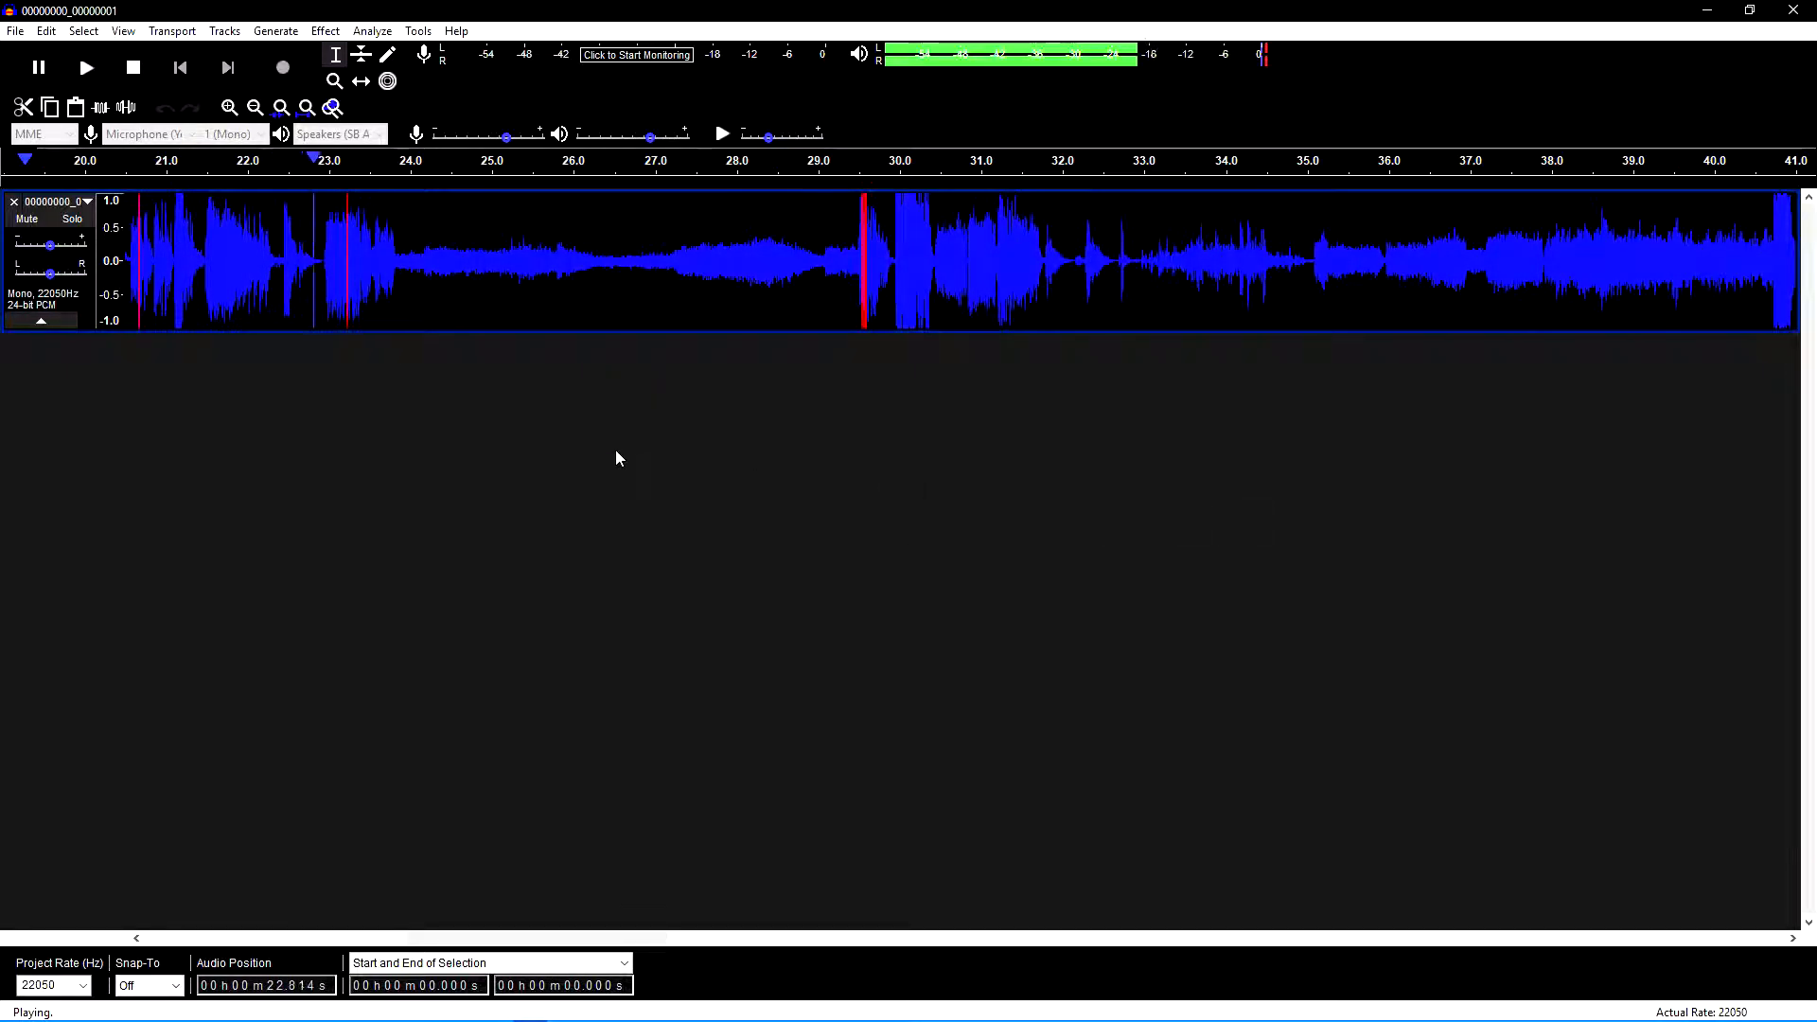
key("space")
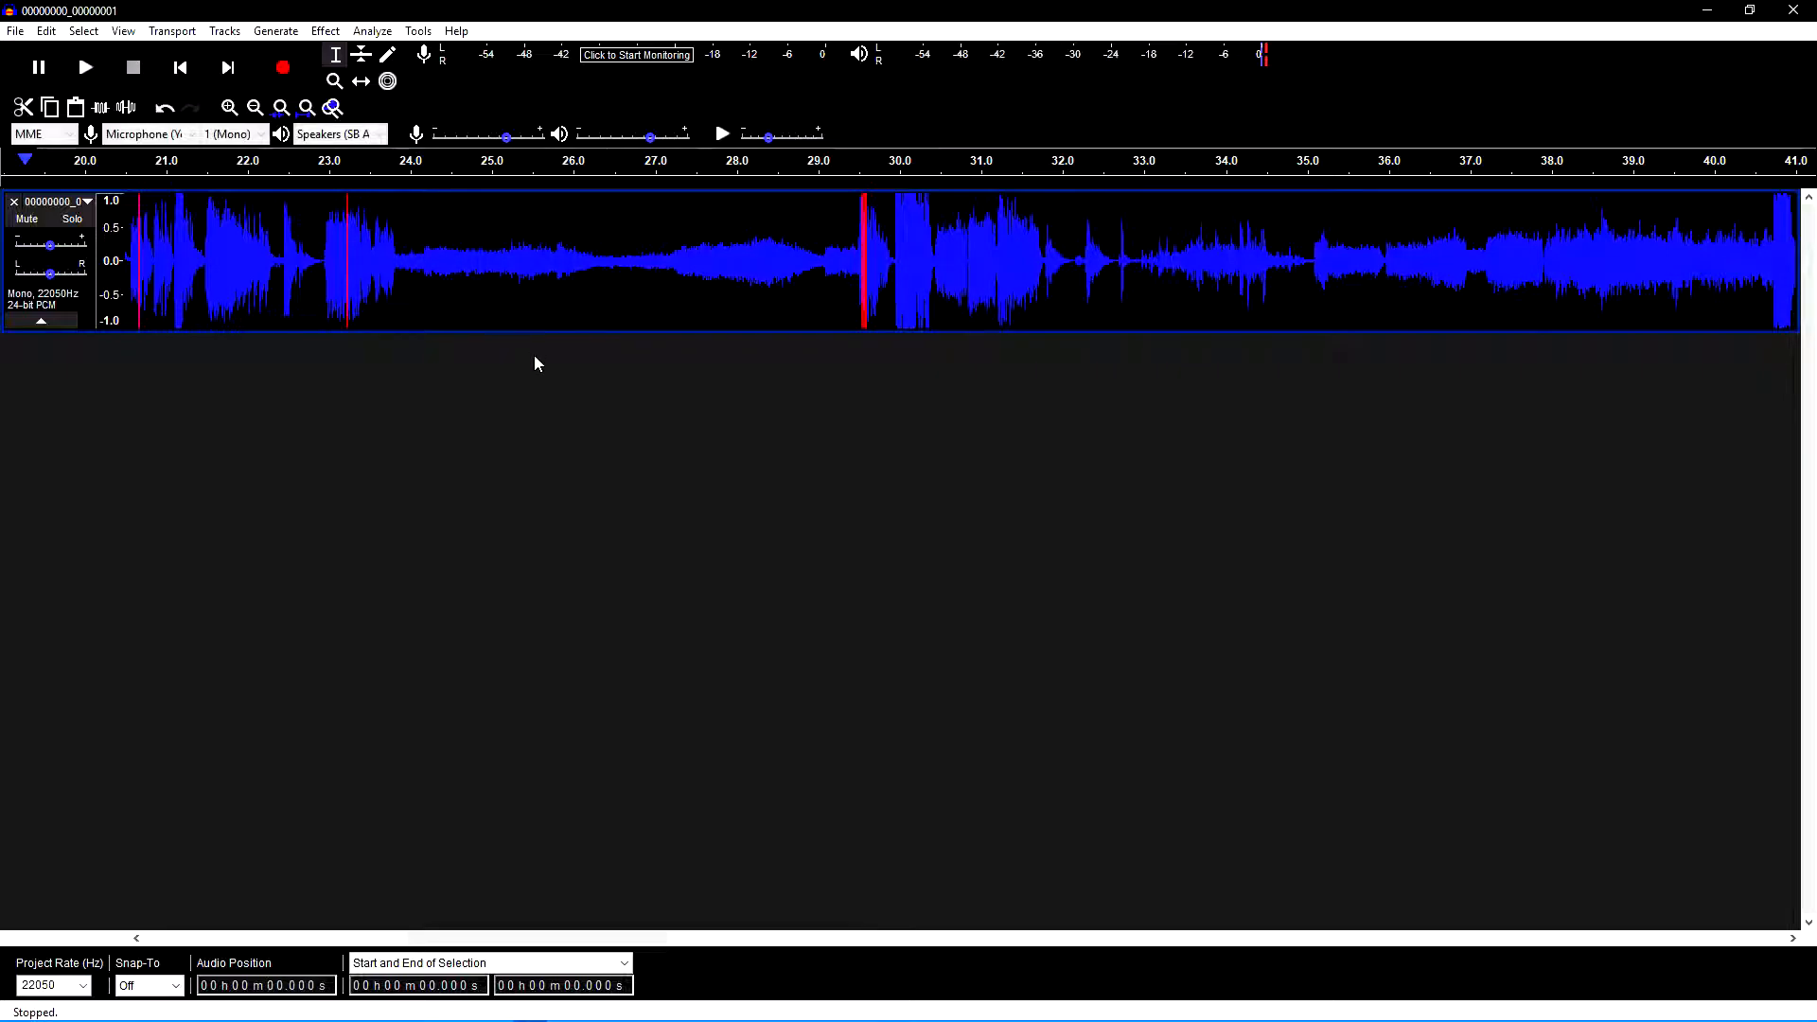
key("space")
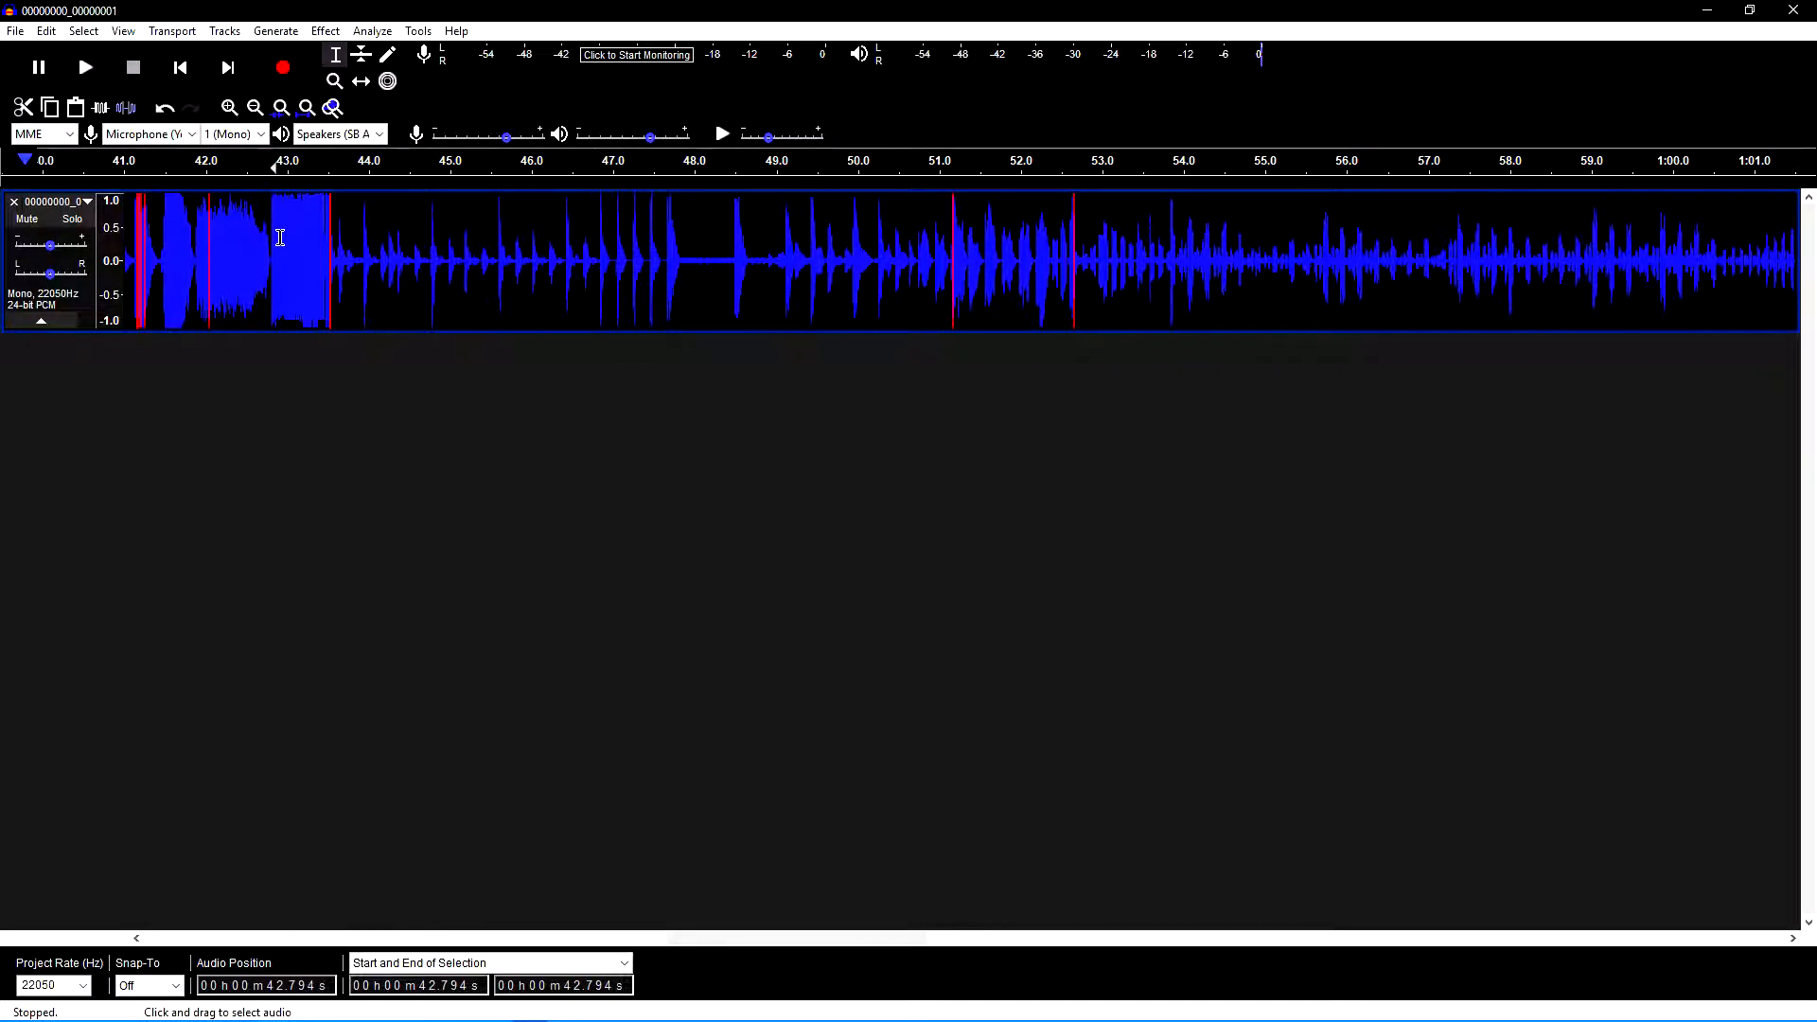
Select the loud section from about 42.8 to 43.5 seconds in the track and play it.
left_click(262, 245)
left_click_drag(281, 244, 324, 245)
key("space")
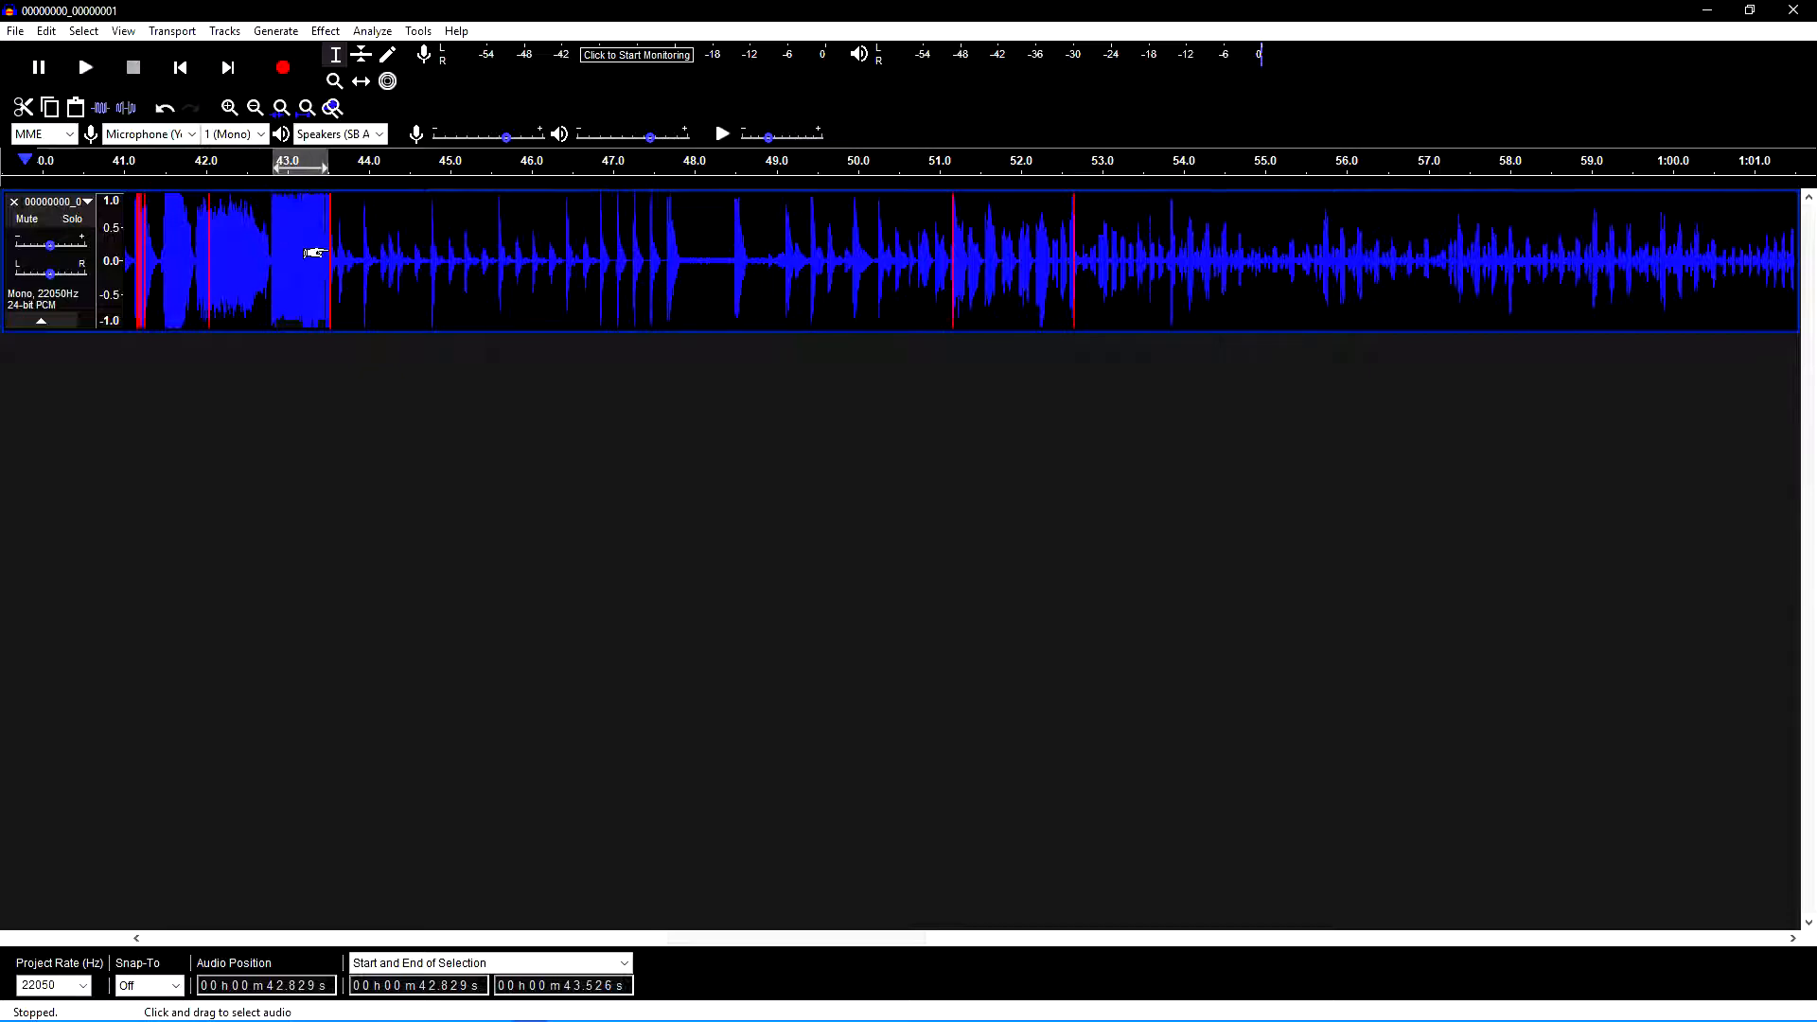
Listen to the track from about 43.5 seconds, and to a short part from about 1:10.4.
left_click(270, 278)
left_click(284, 252)
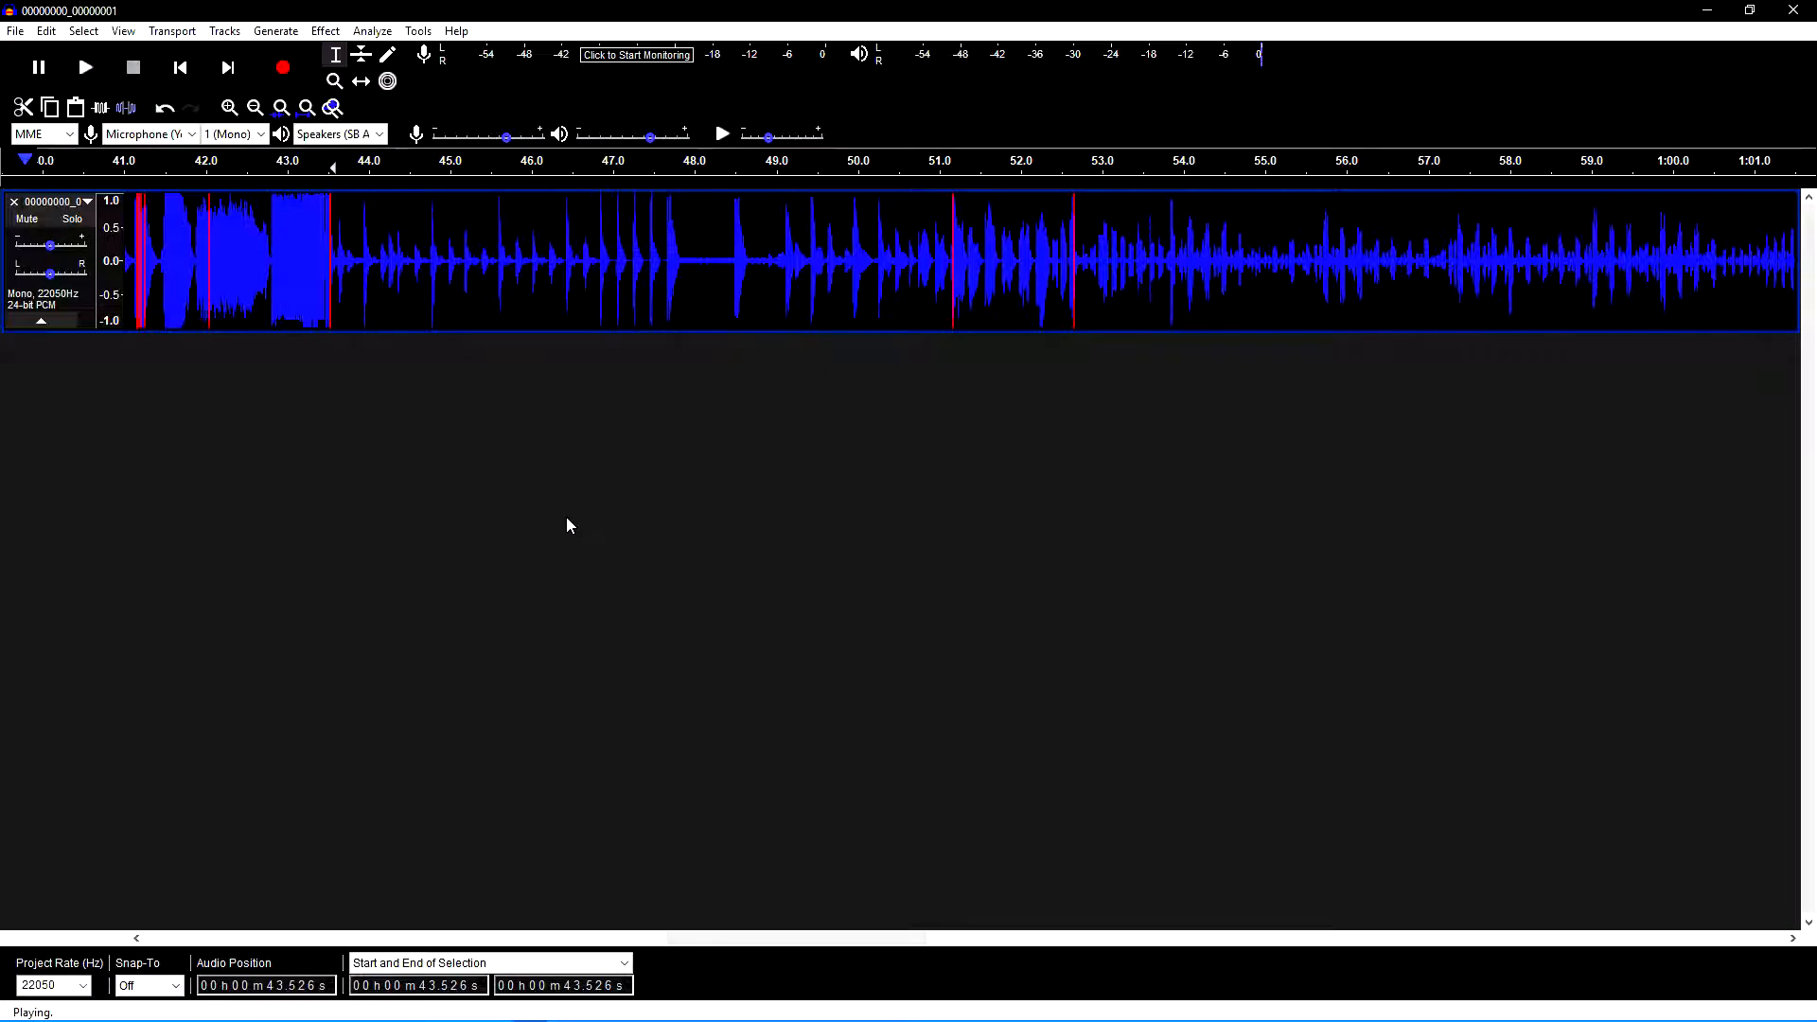
key("space")
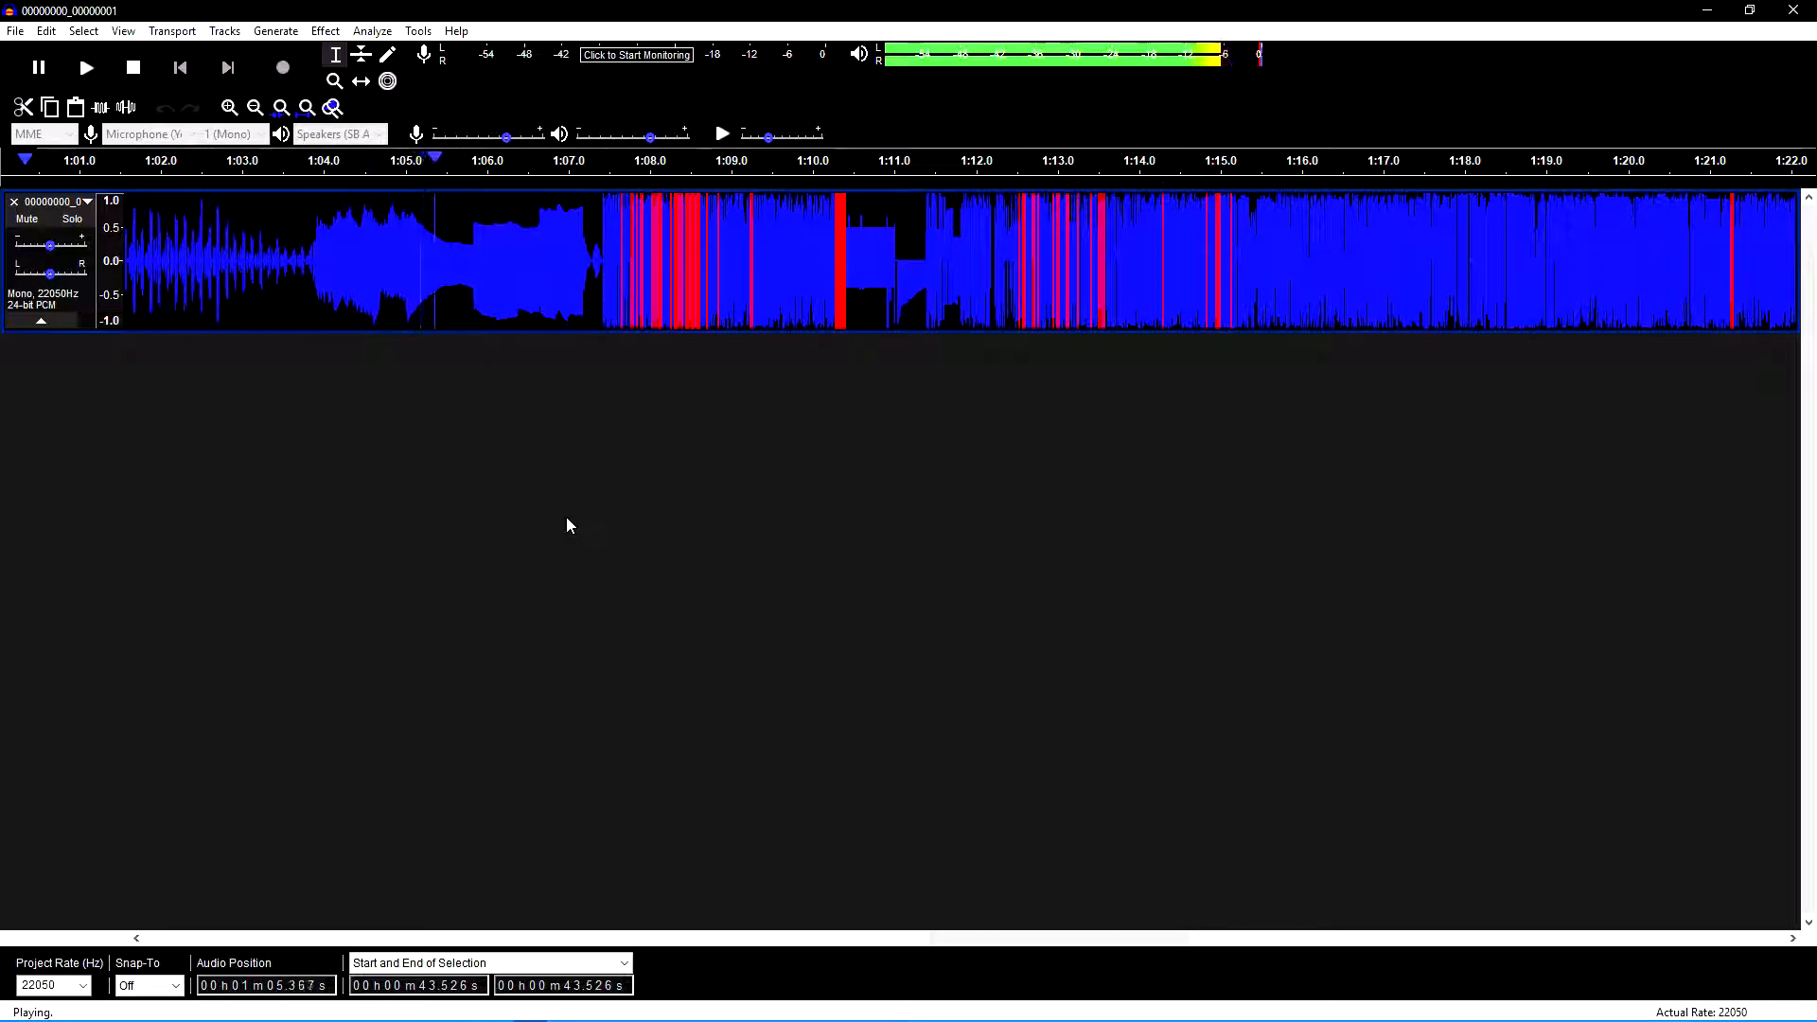
key("space")
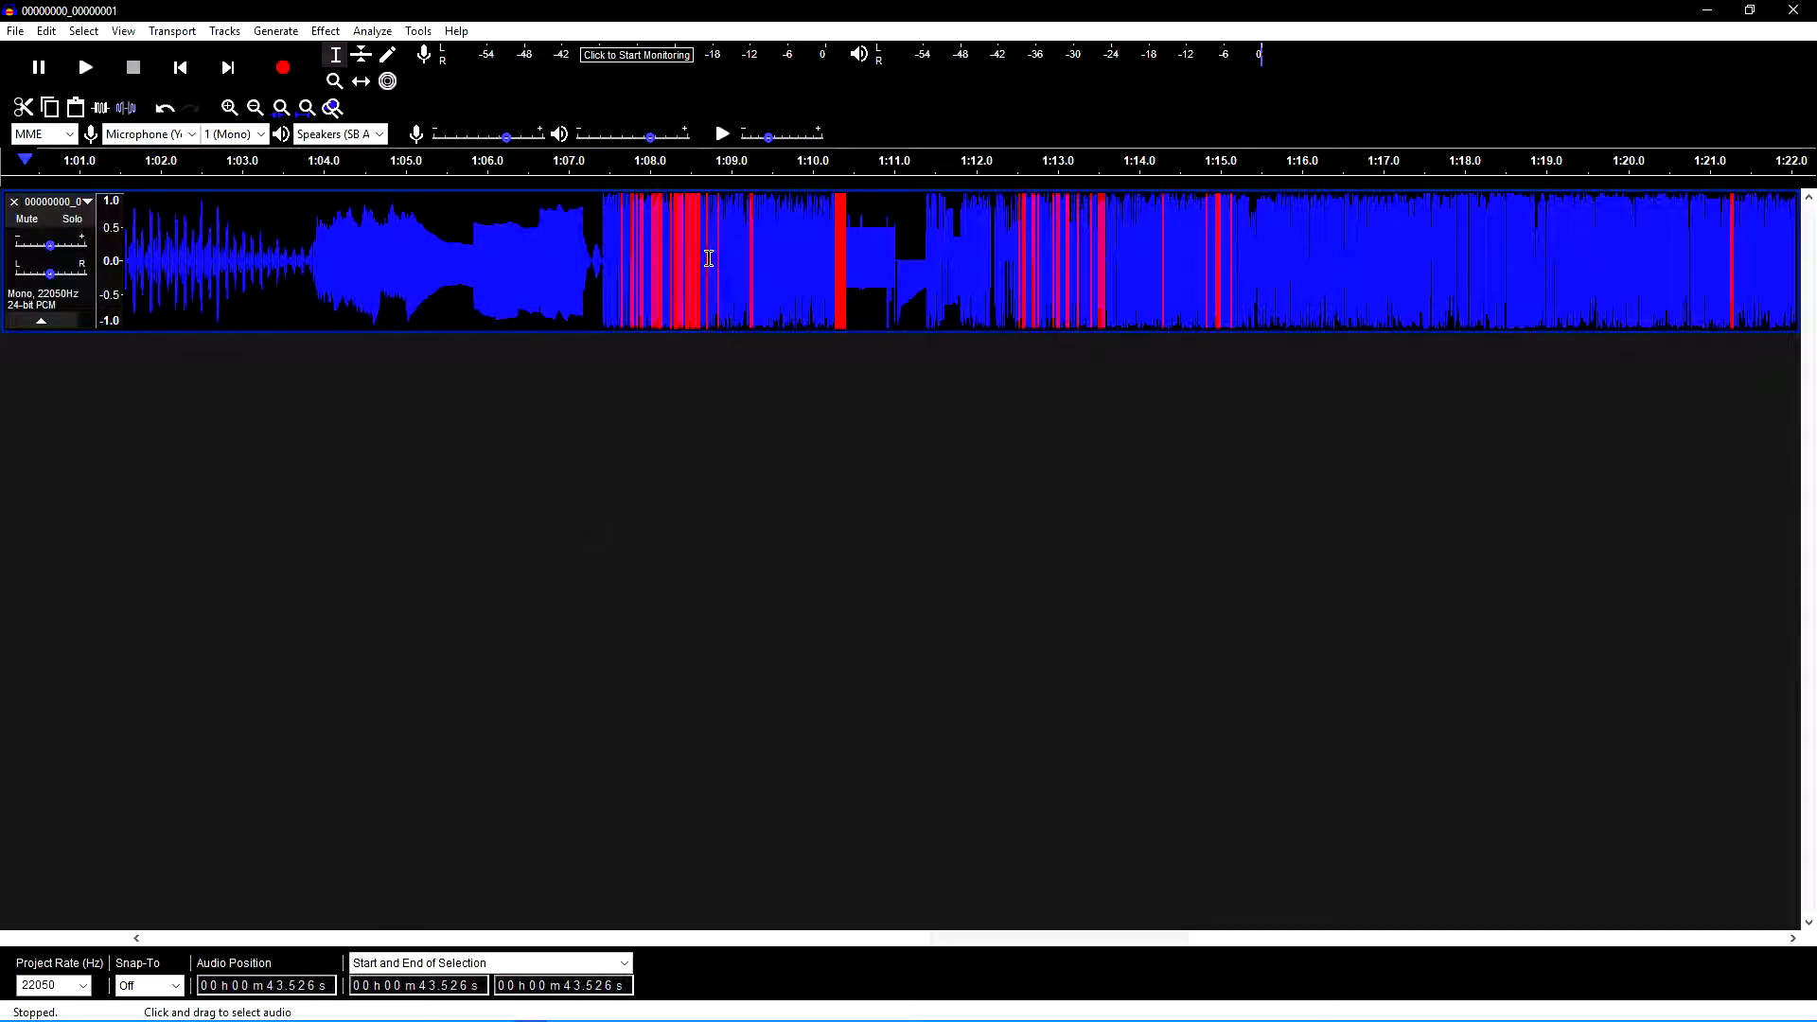
left_click(847, 293)
key("space")
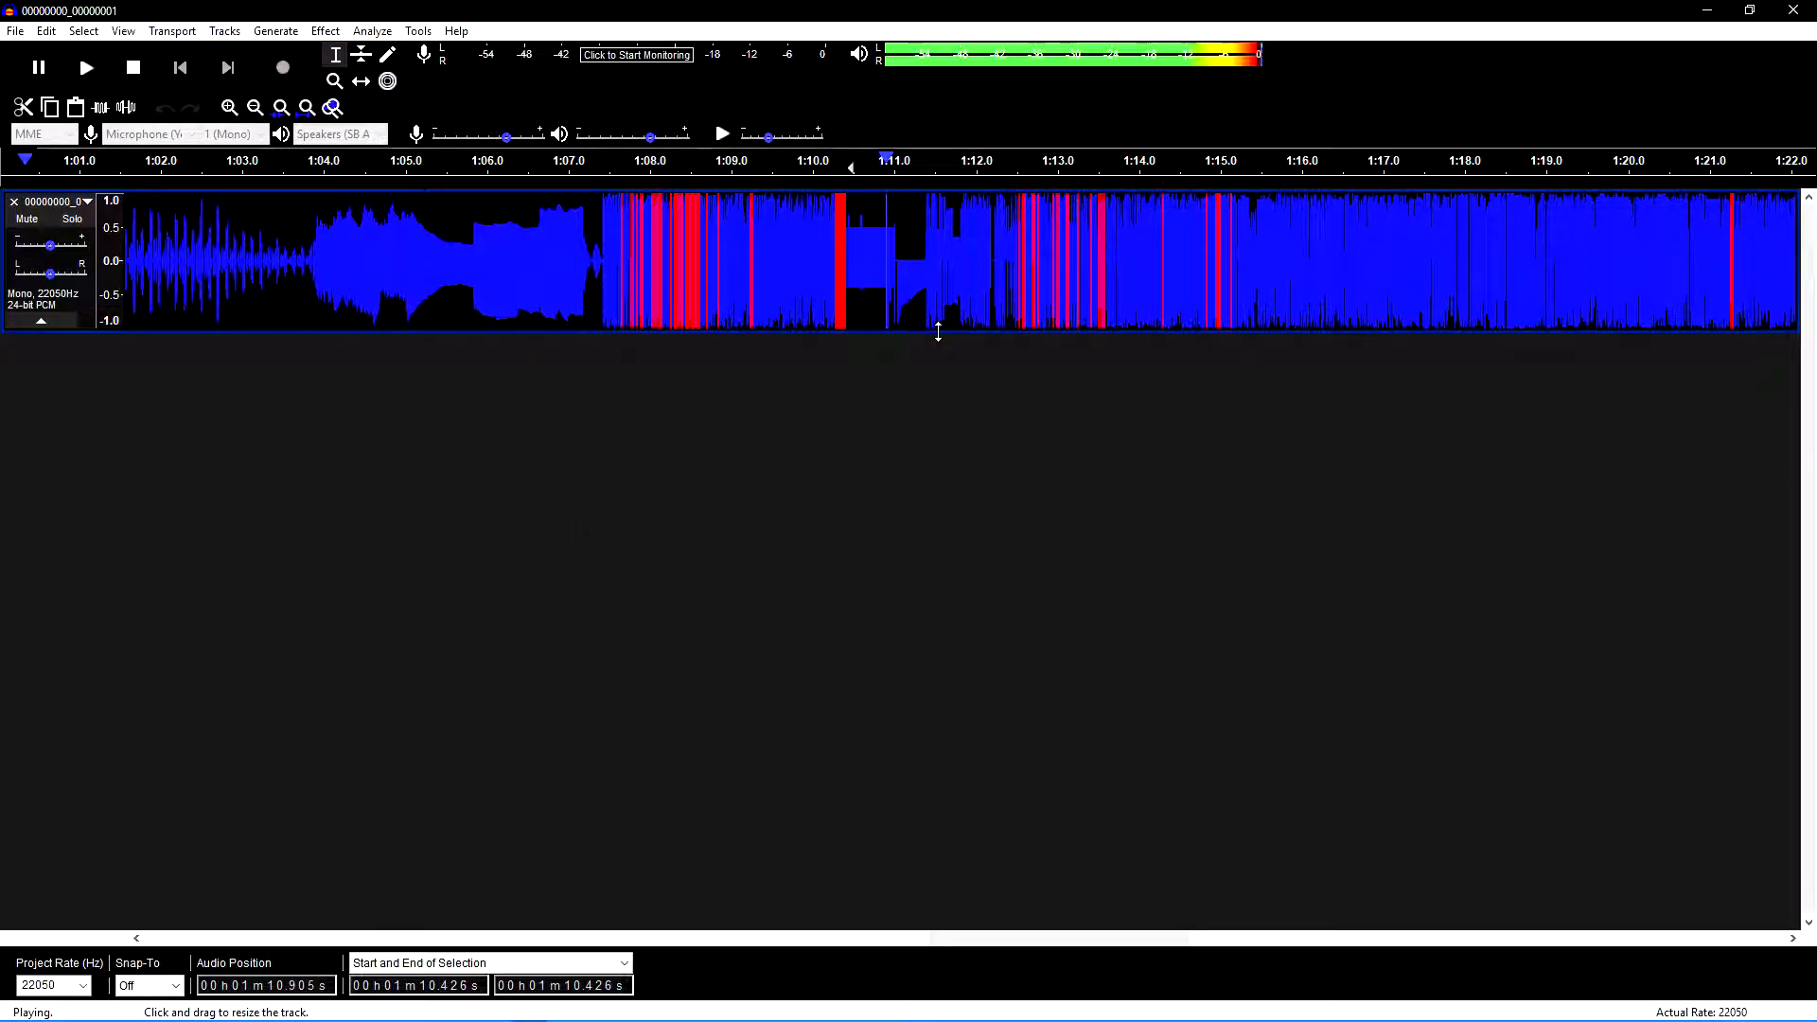
key("space")
Examine the waveform around 43.6 seconds up close and in the wider context of the track.
key("ctrl+z")
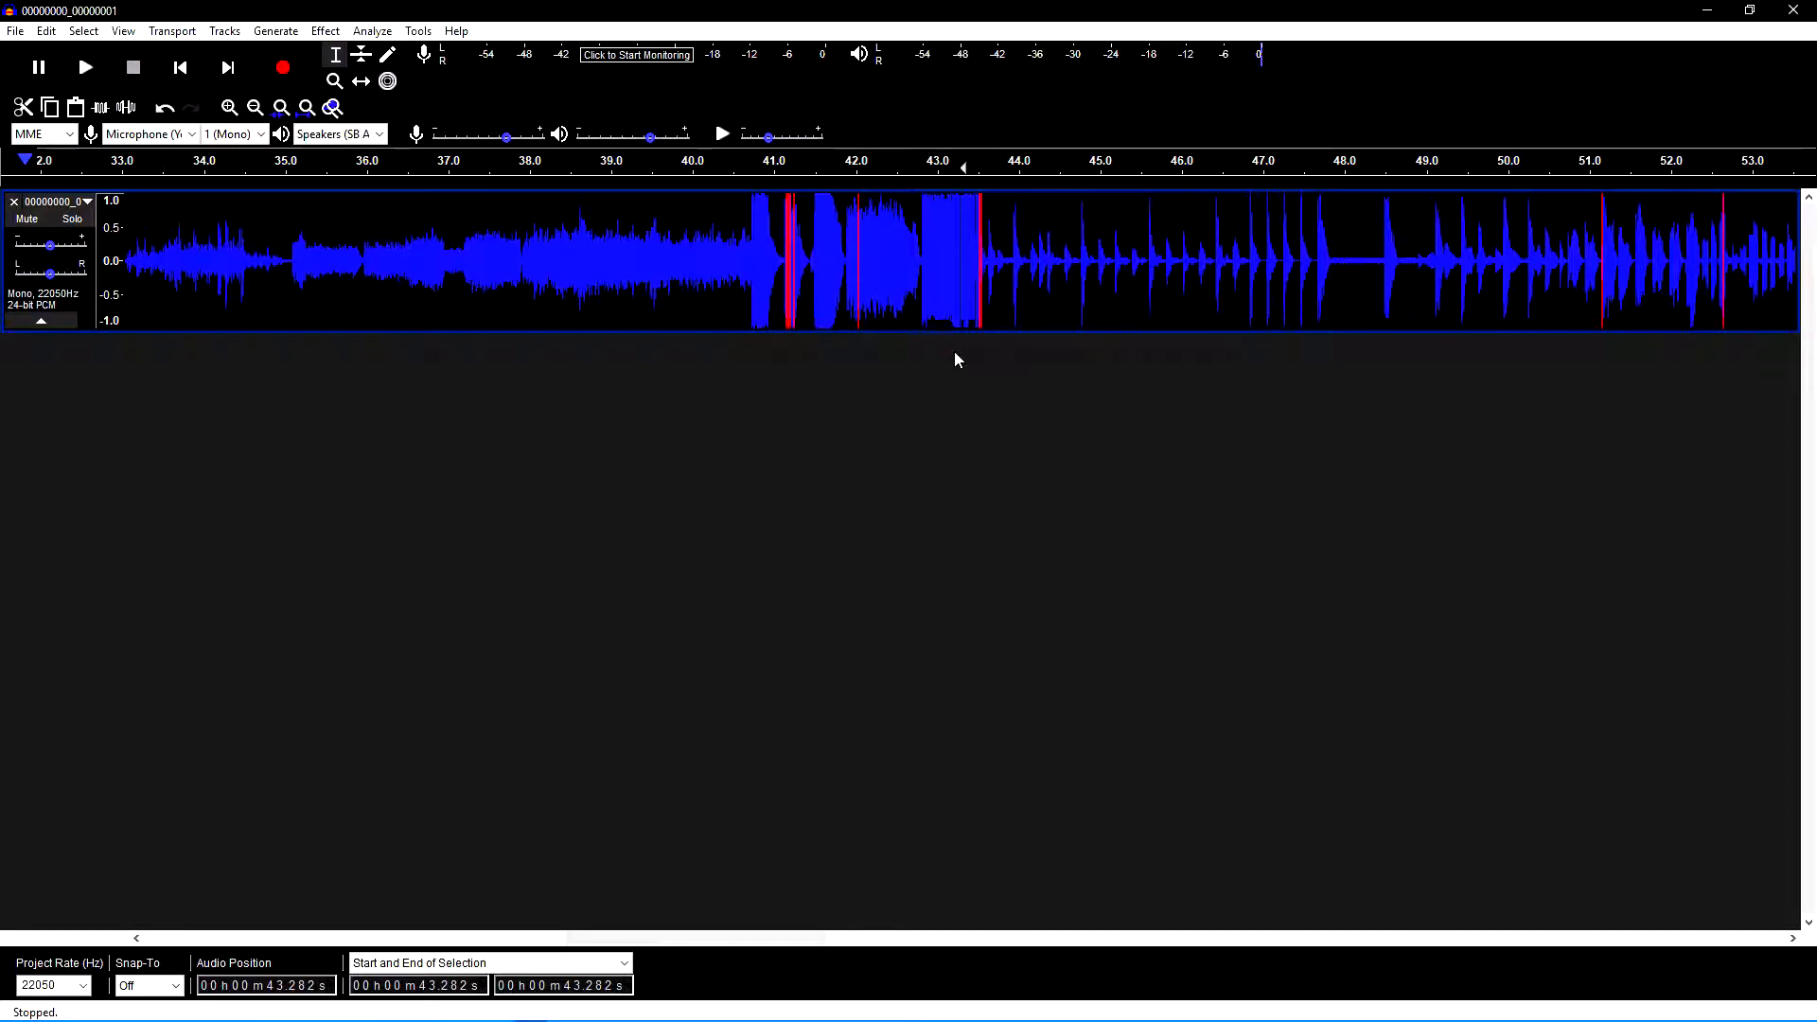
left_click(987, 295)
left_click(230, 107)
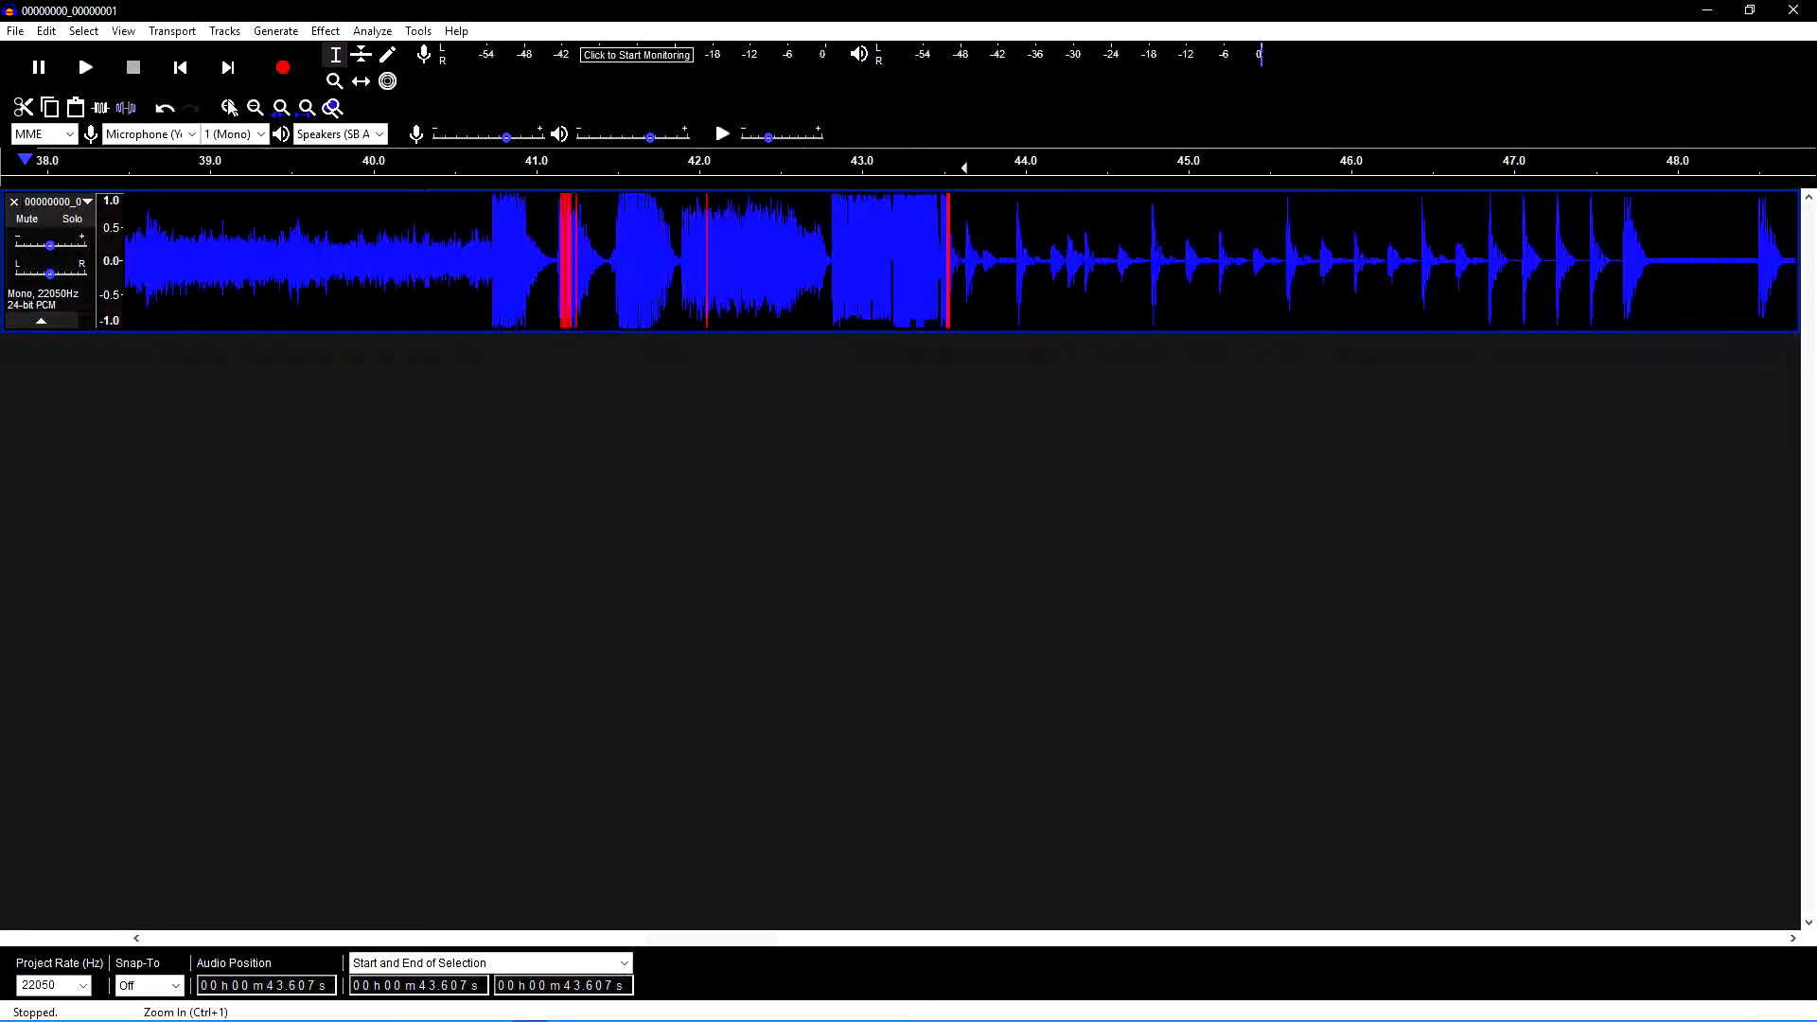
left_click(230, 107)
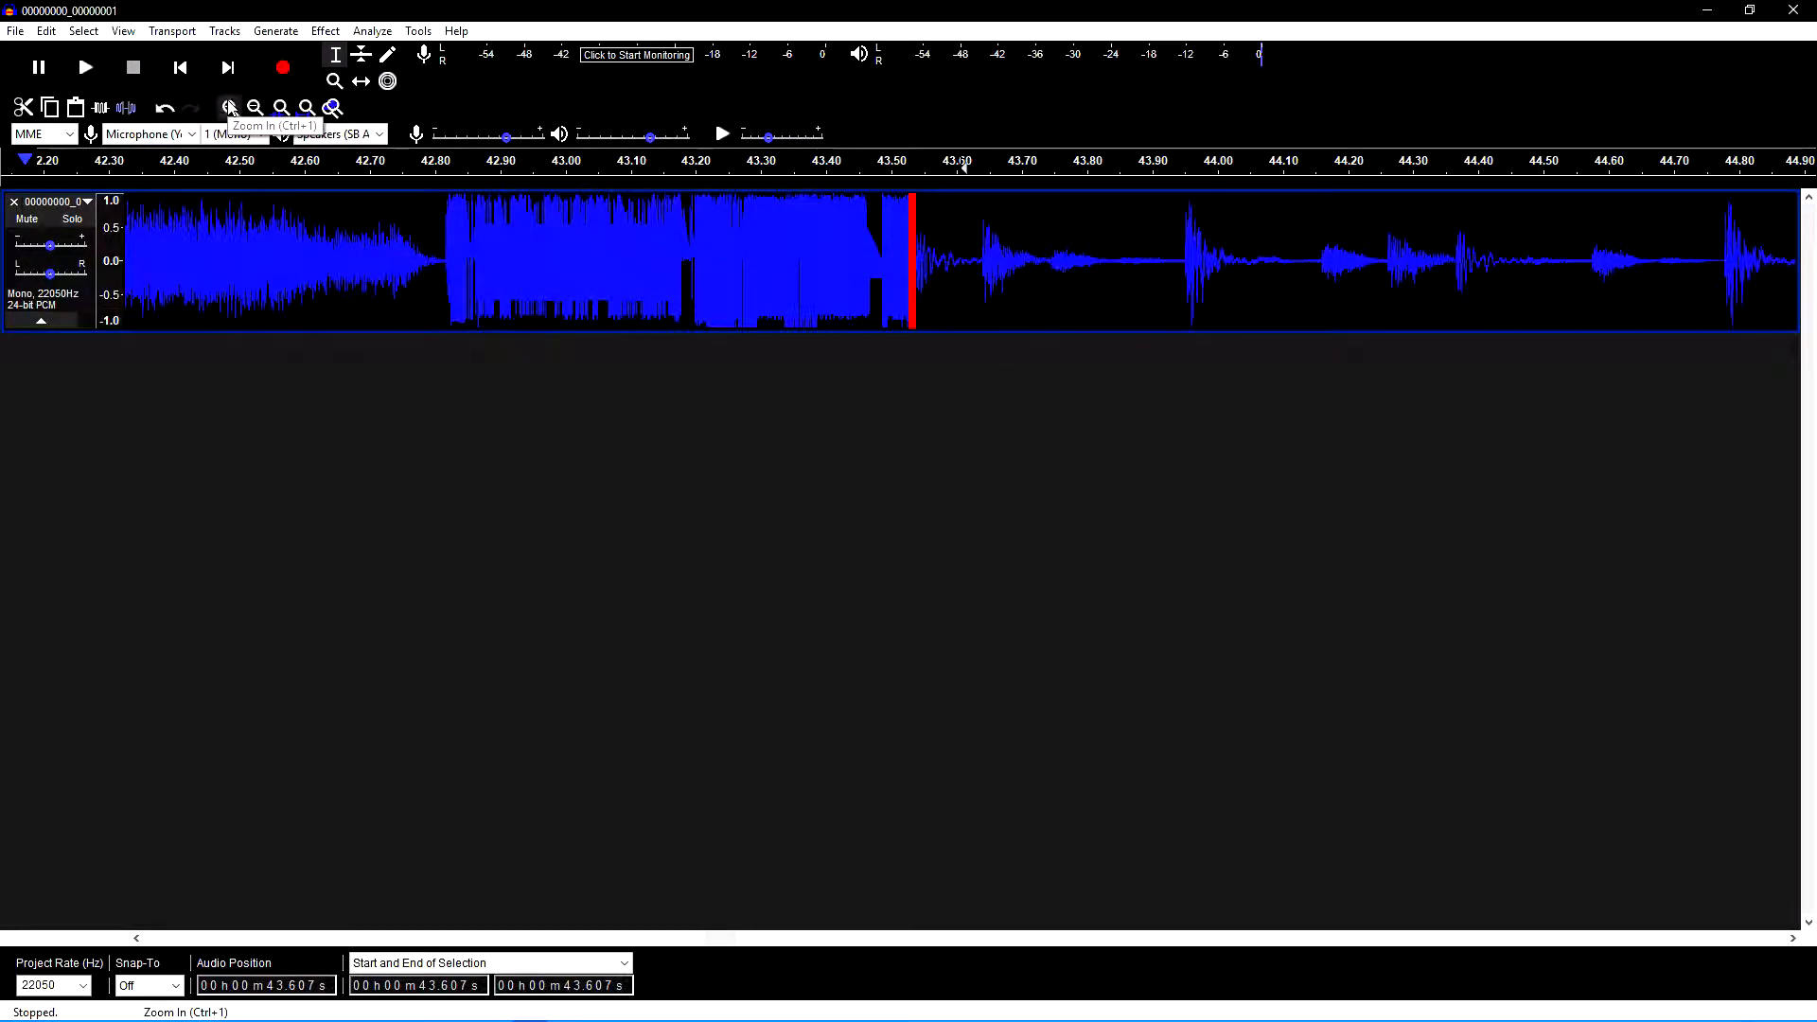
left_click(230, 107)
left_click(256, 107)
left_click(256, 107)
left_click(256, 107)
left_click(255, 107)
left_click(255, 107)
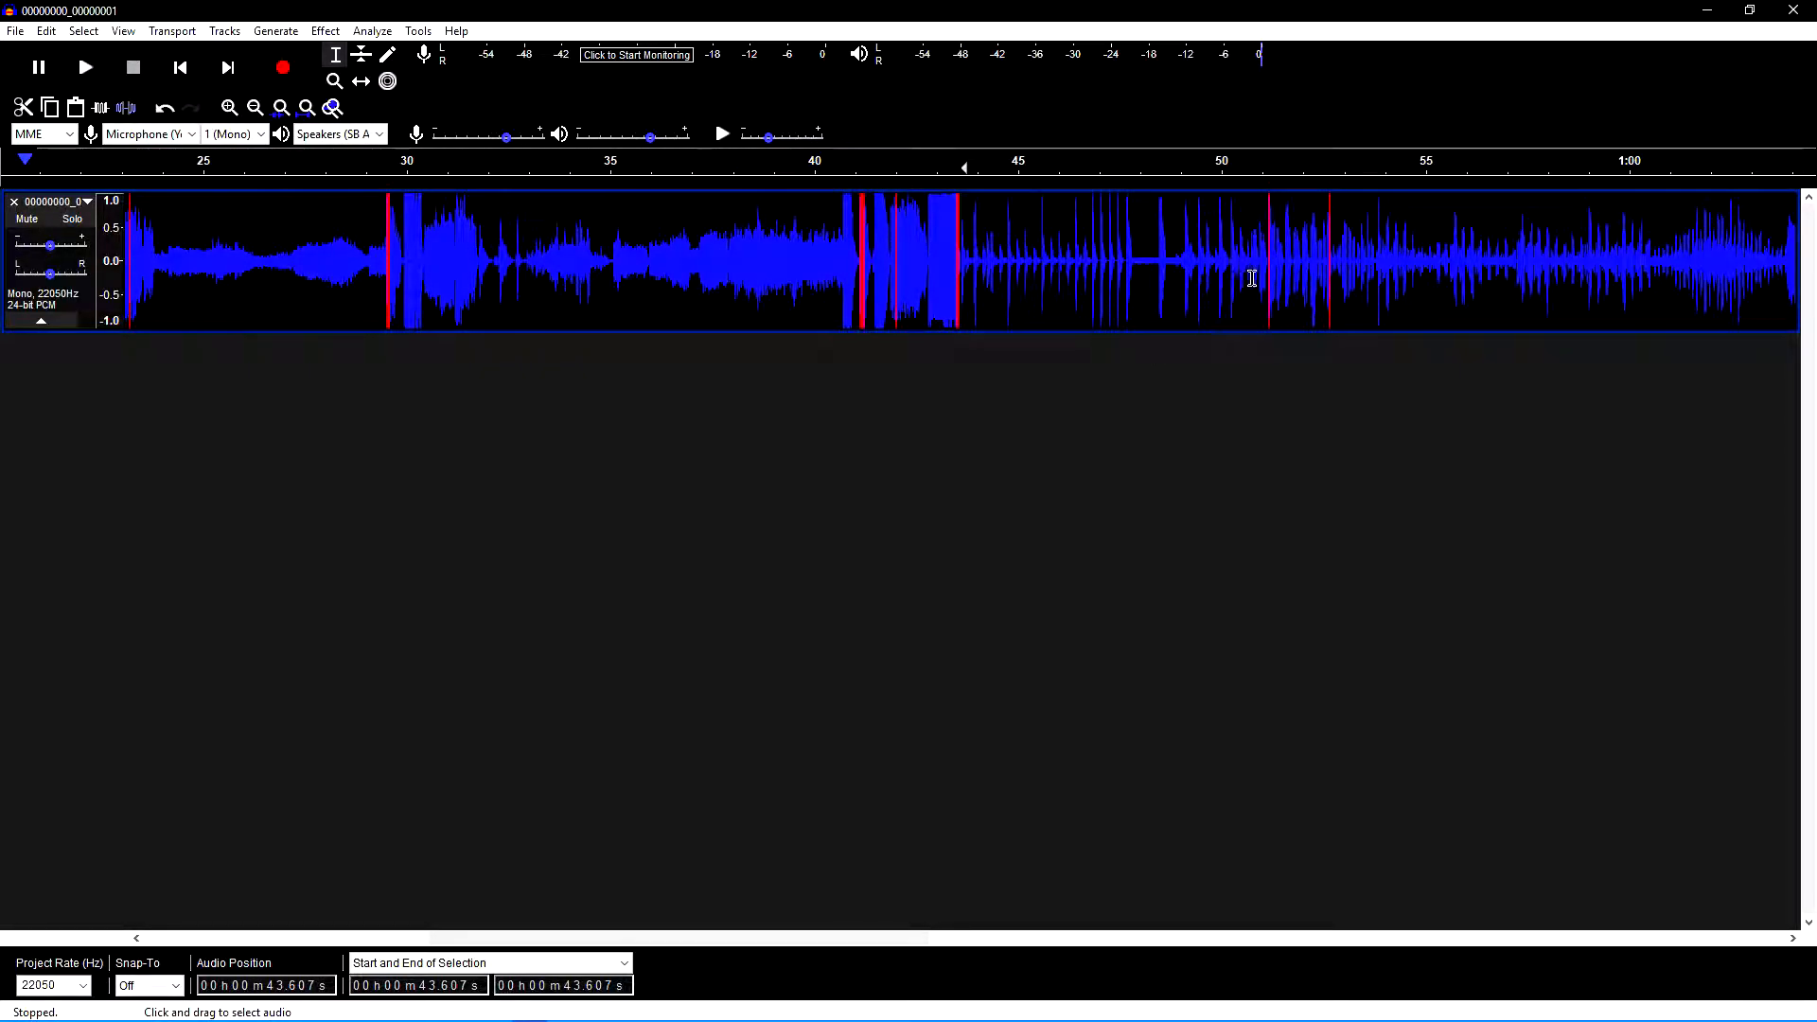
Play a short part of the track from about 50.7 seconds and place the cursor at about 50.5 seconds.
scroll(1245, 281, "right", 2)
left_click(1107, 284)
key("space")
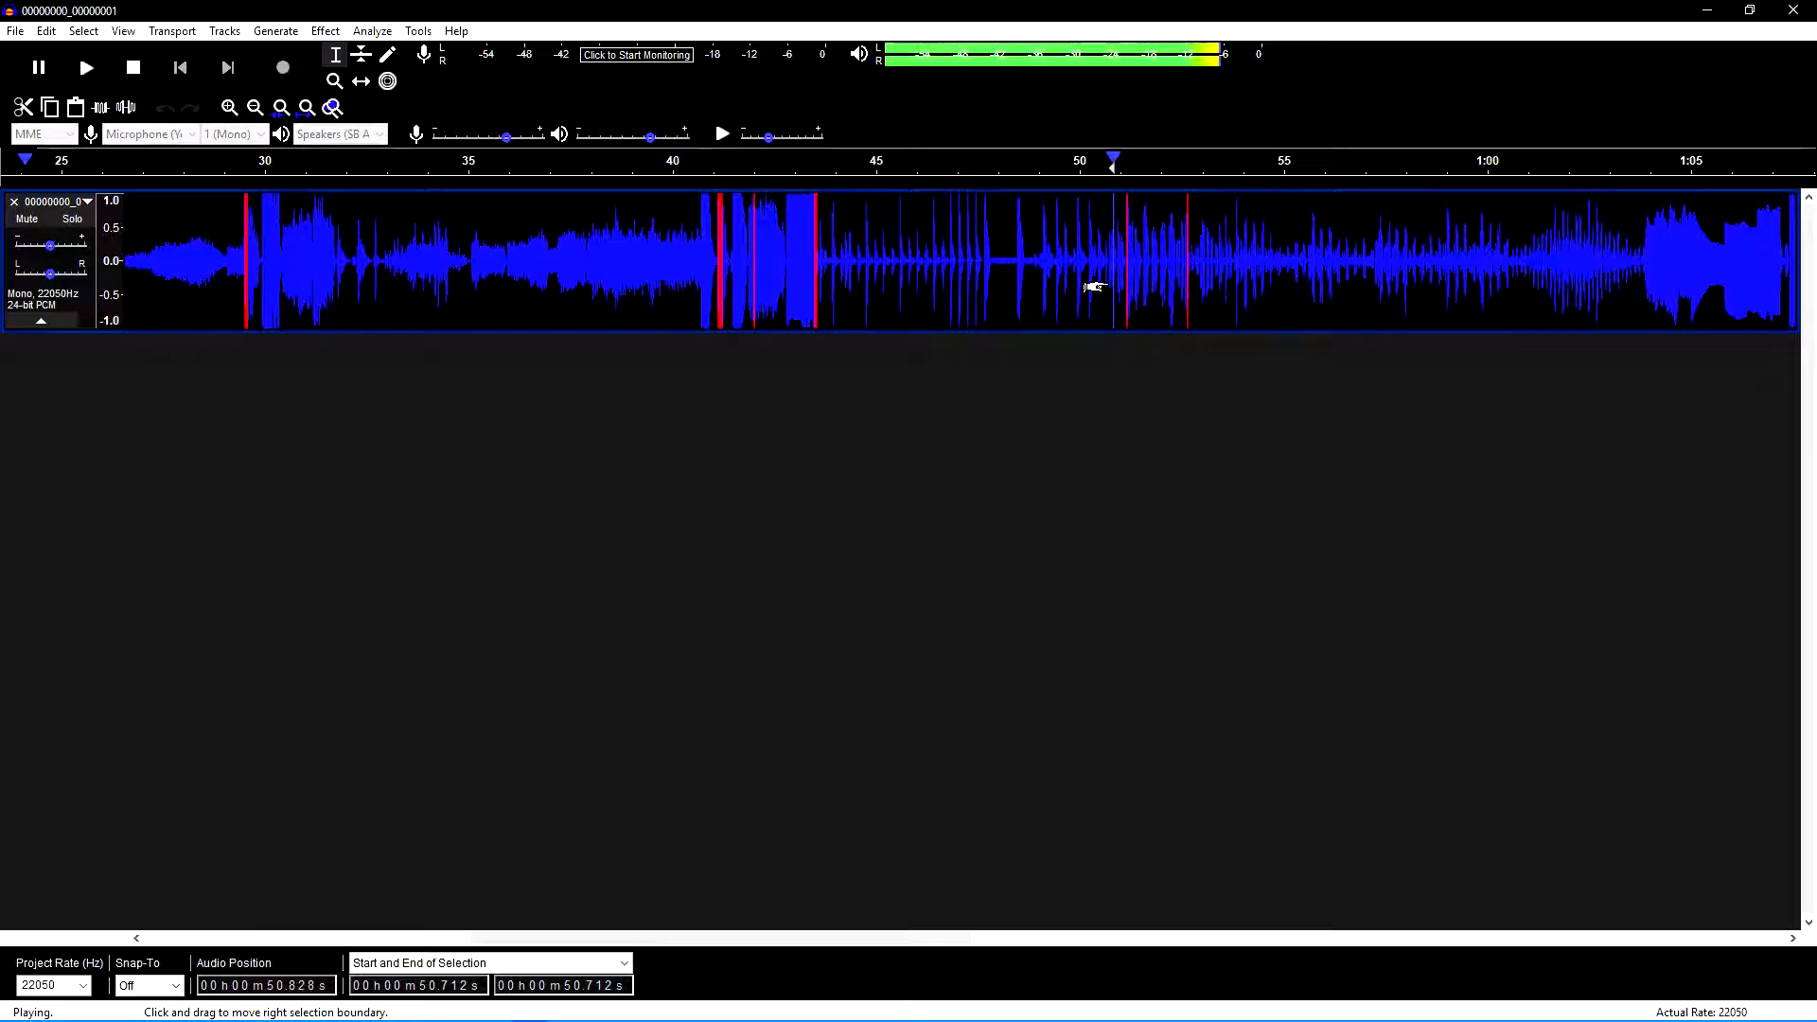
key("space")
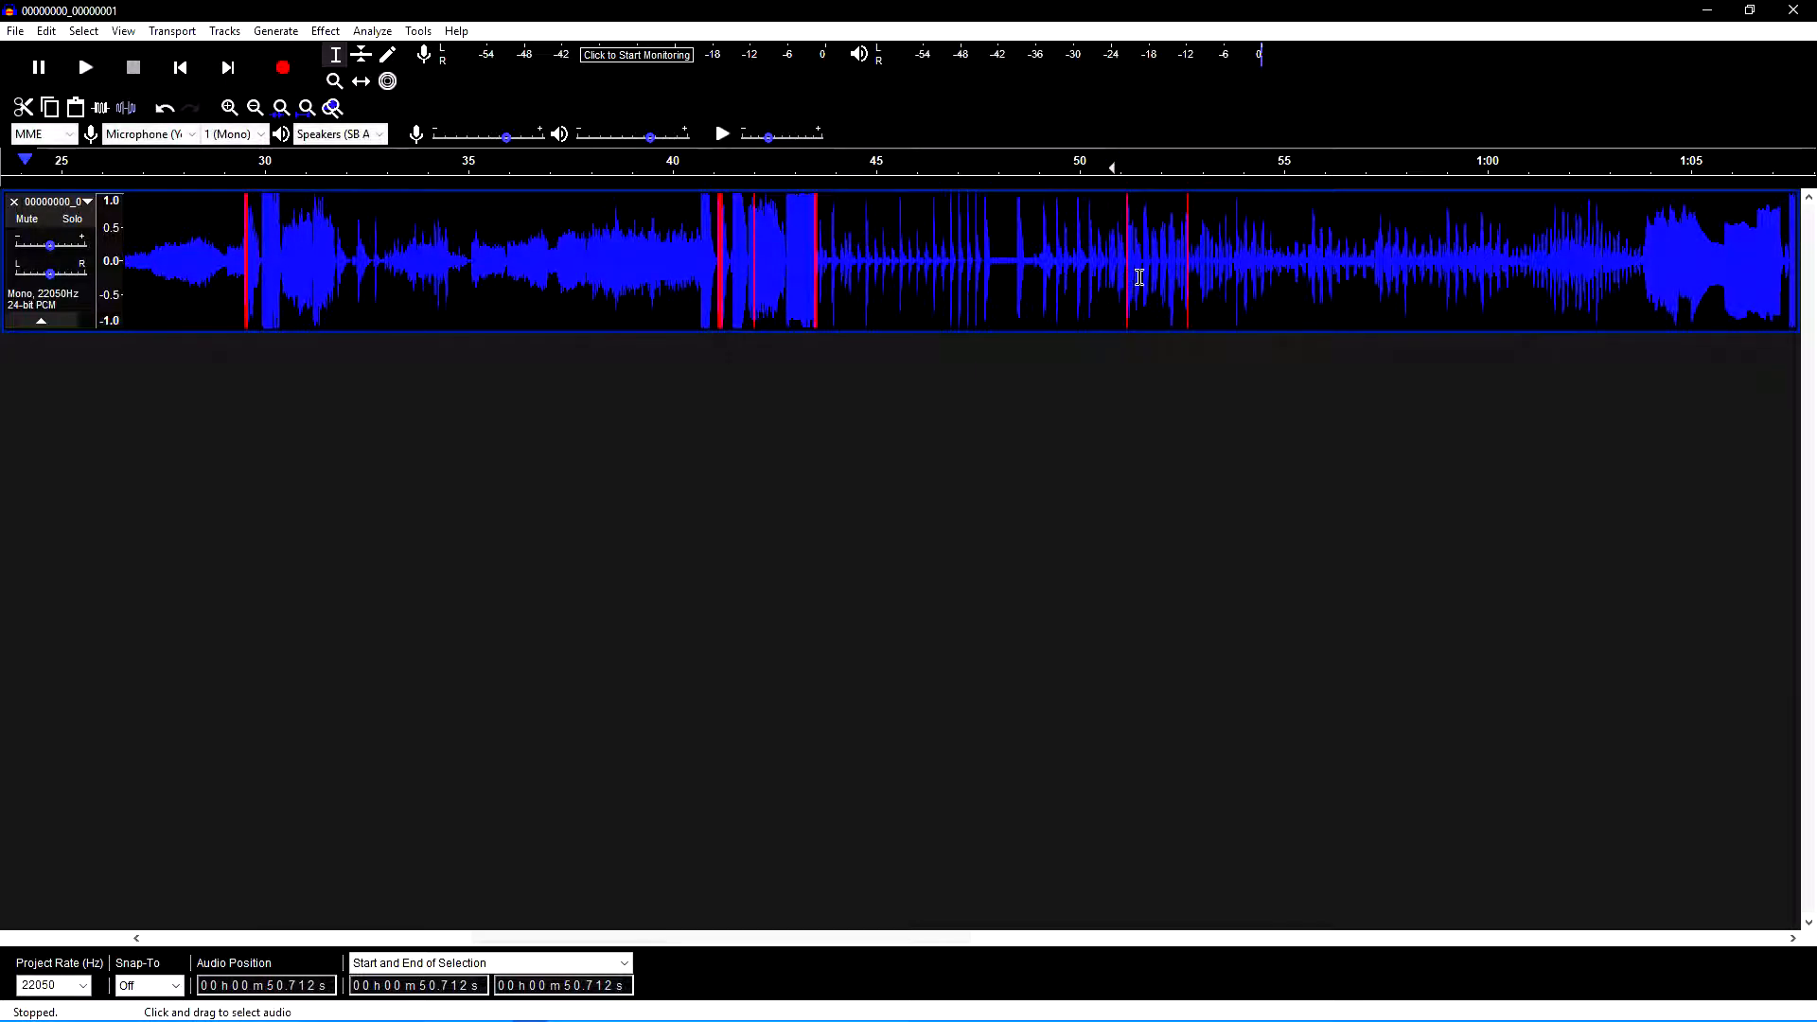
left_click(1098, 270)
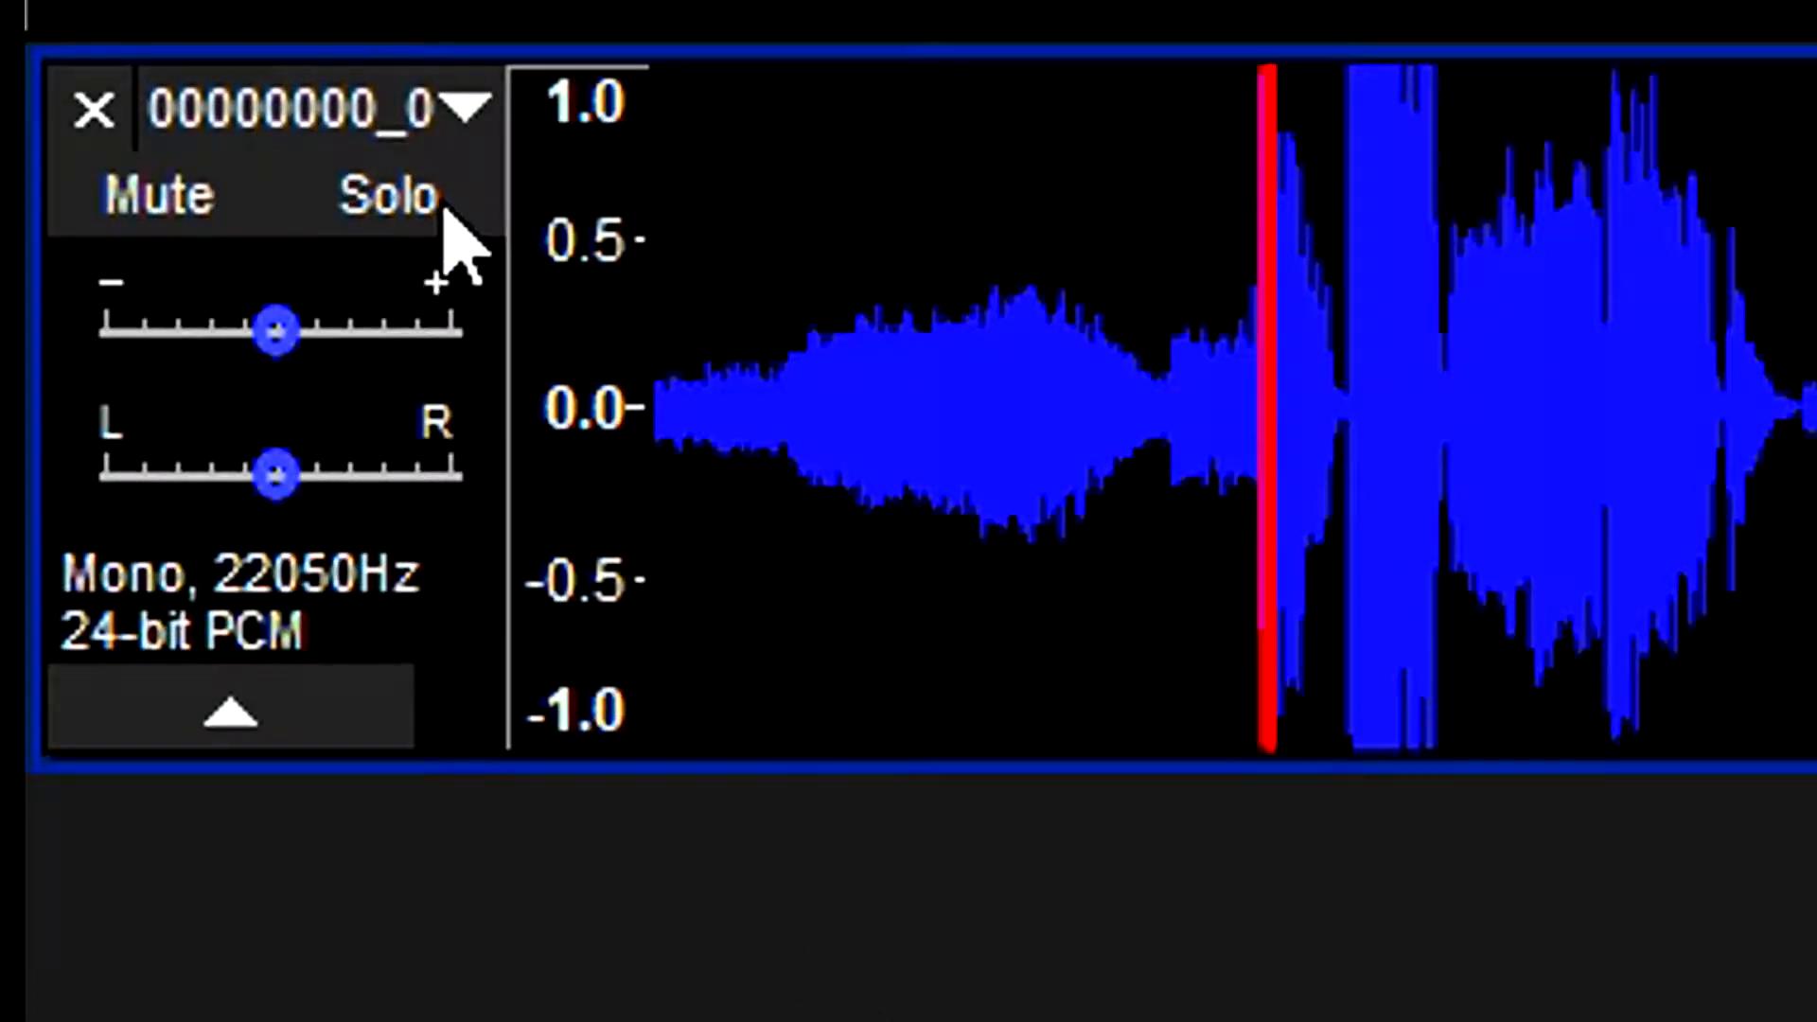
Set the track's sample rate to 11025 Hz.
left_click(431, 118)
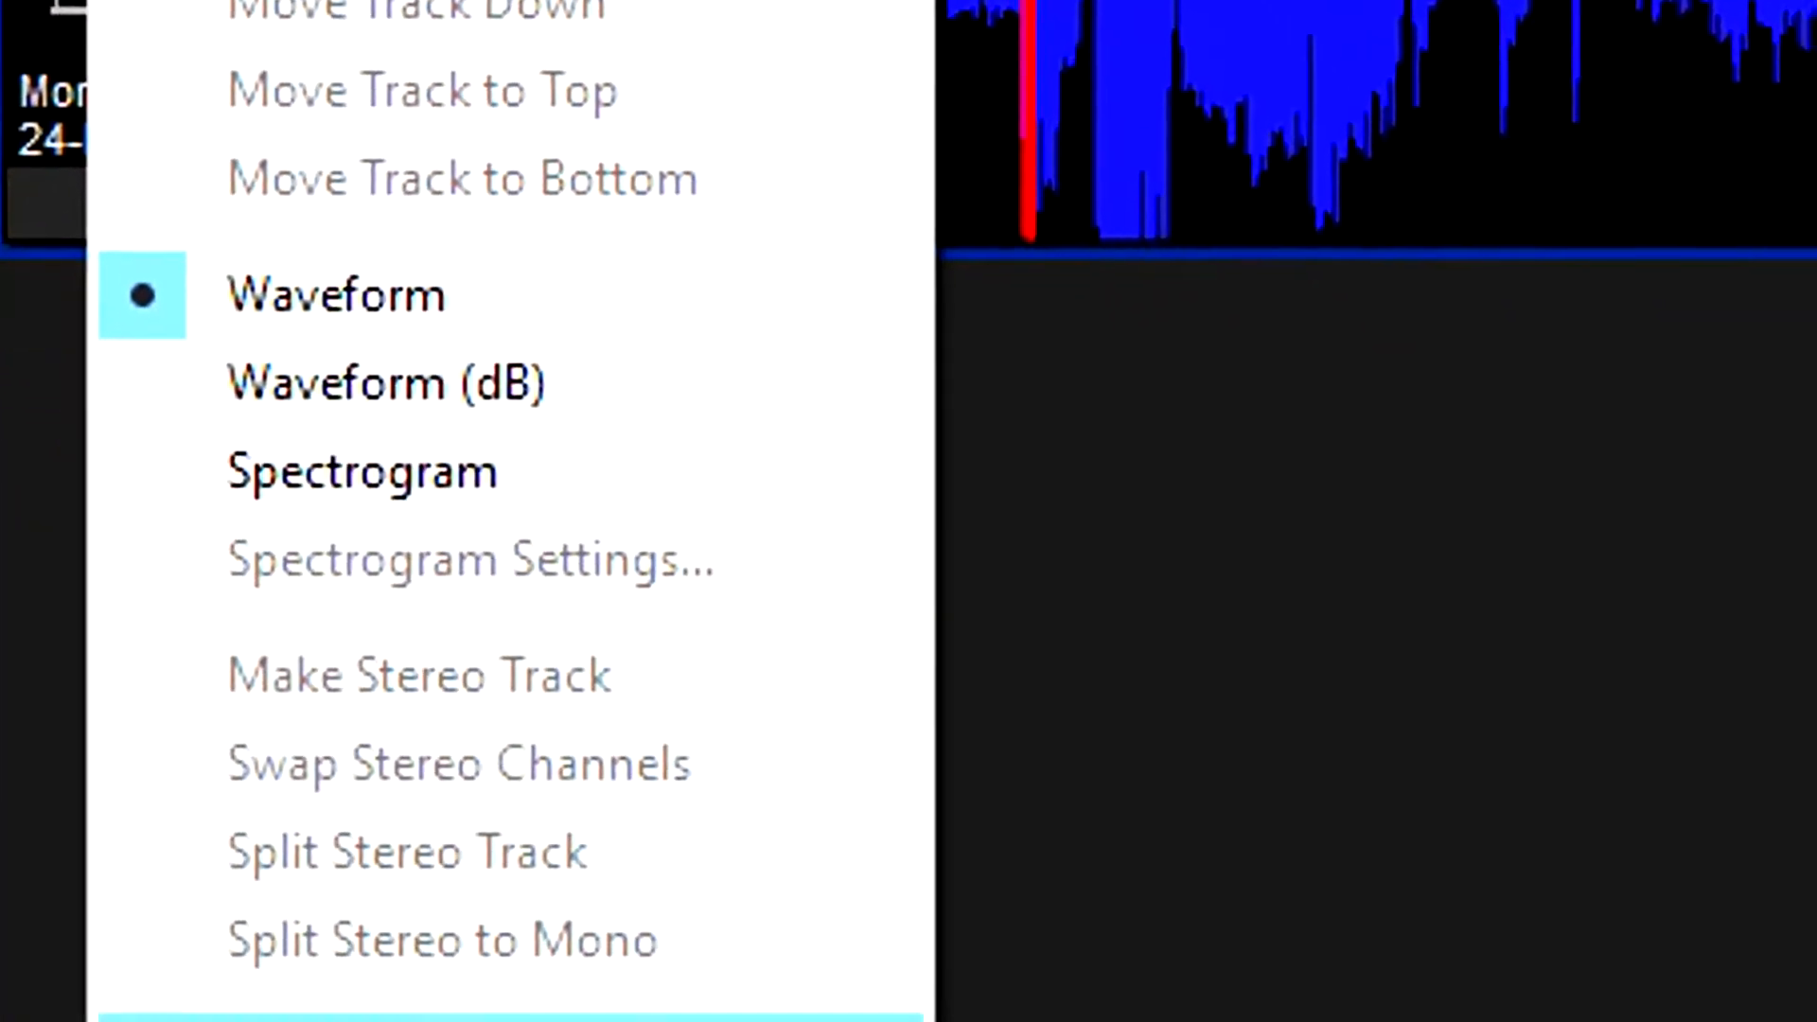
mouse_move(528, 992)
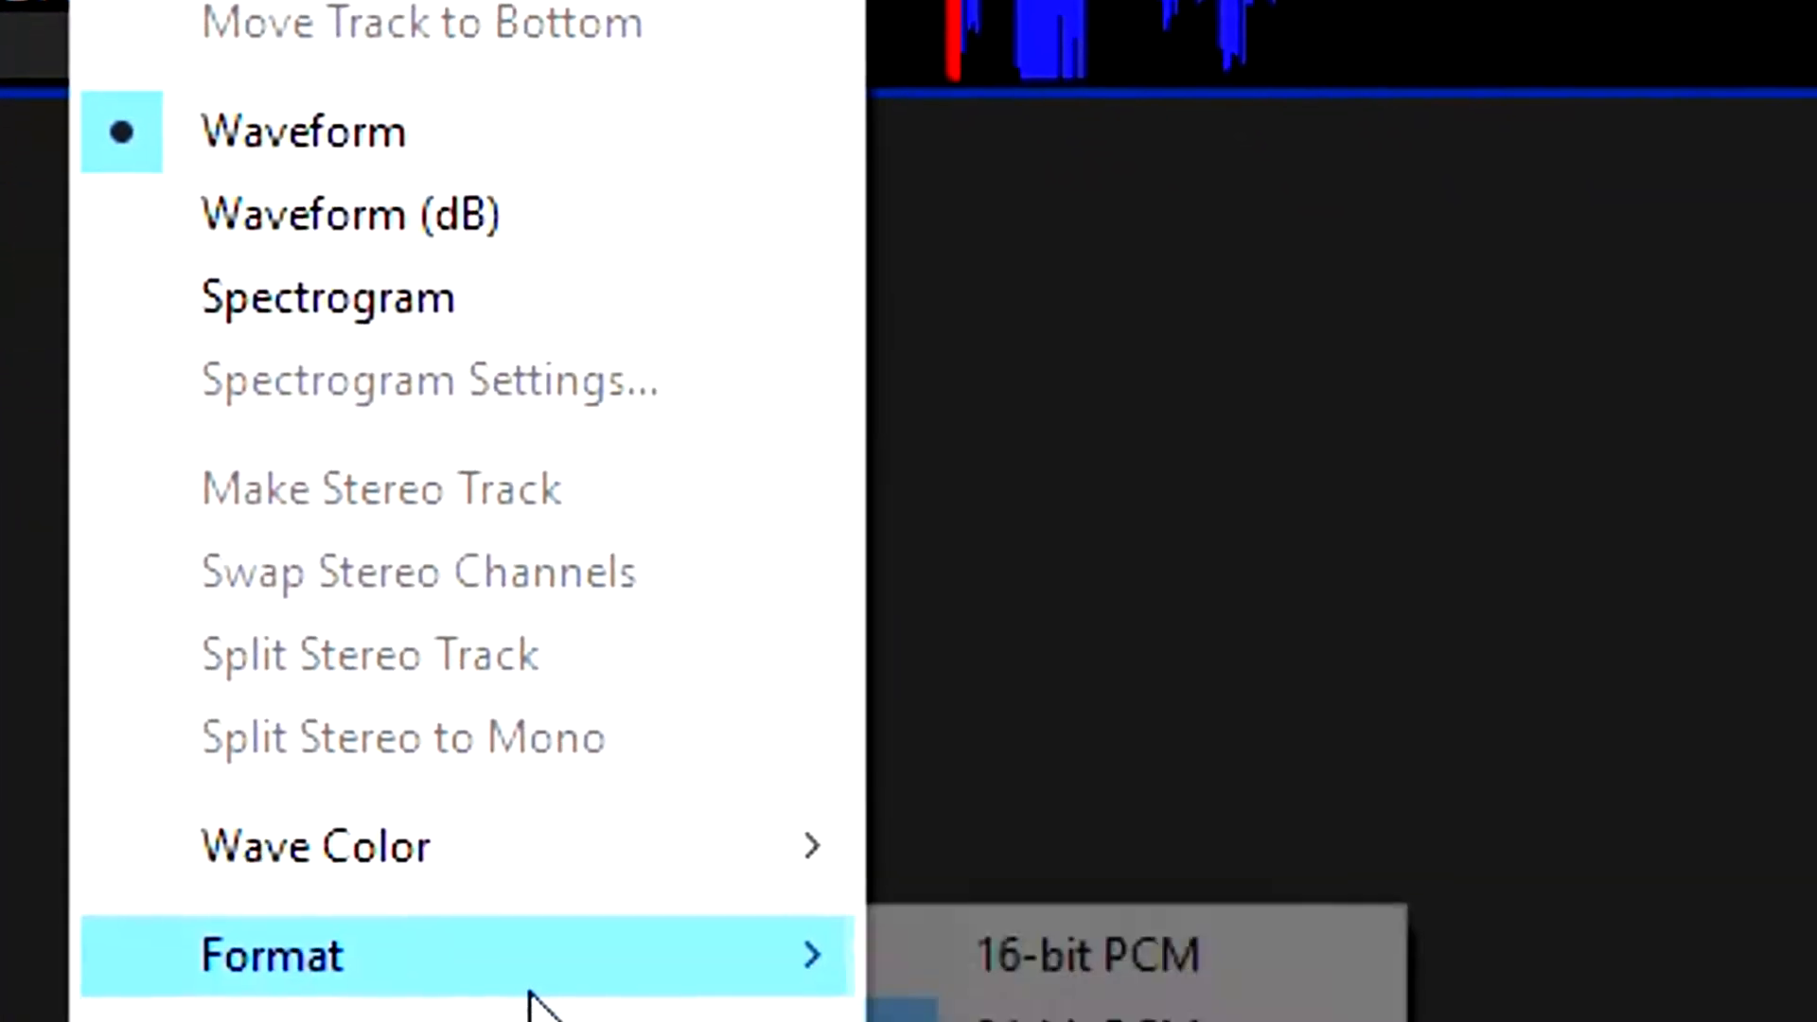
mouse_move(508, 1021)
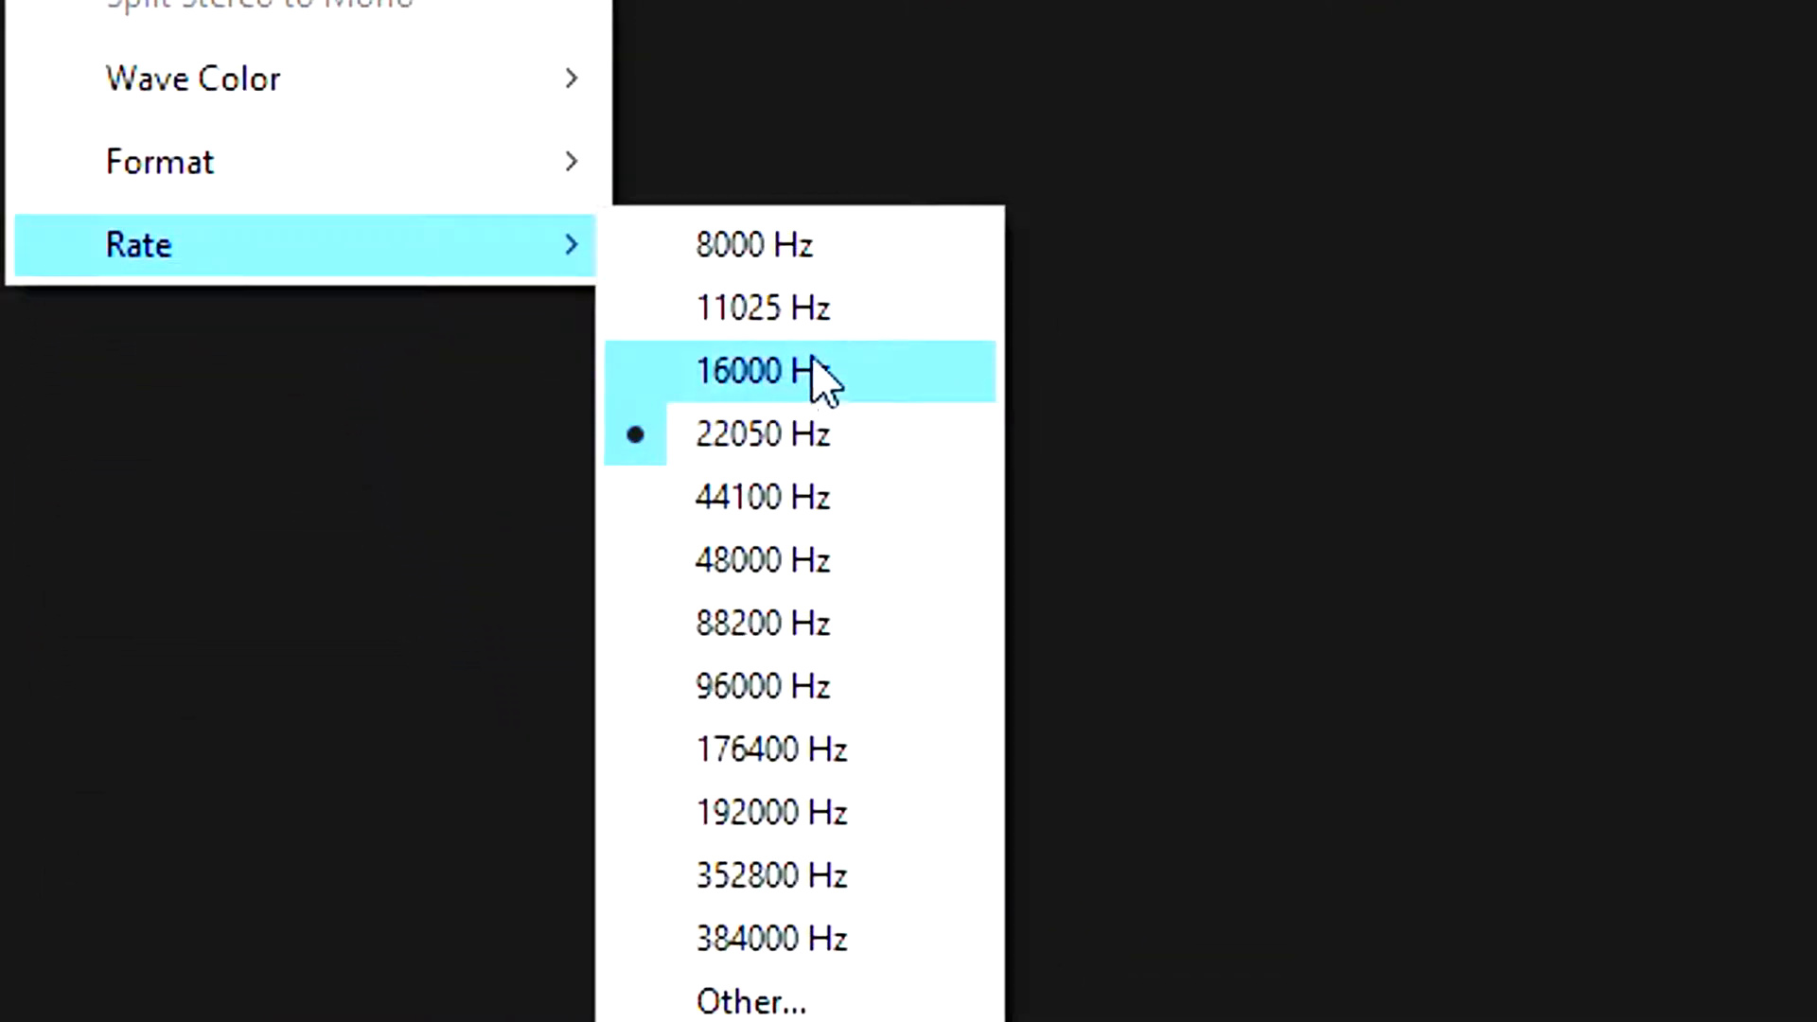
left_click(757, 314)
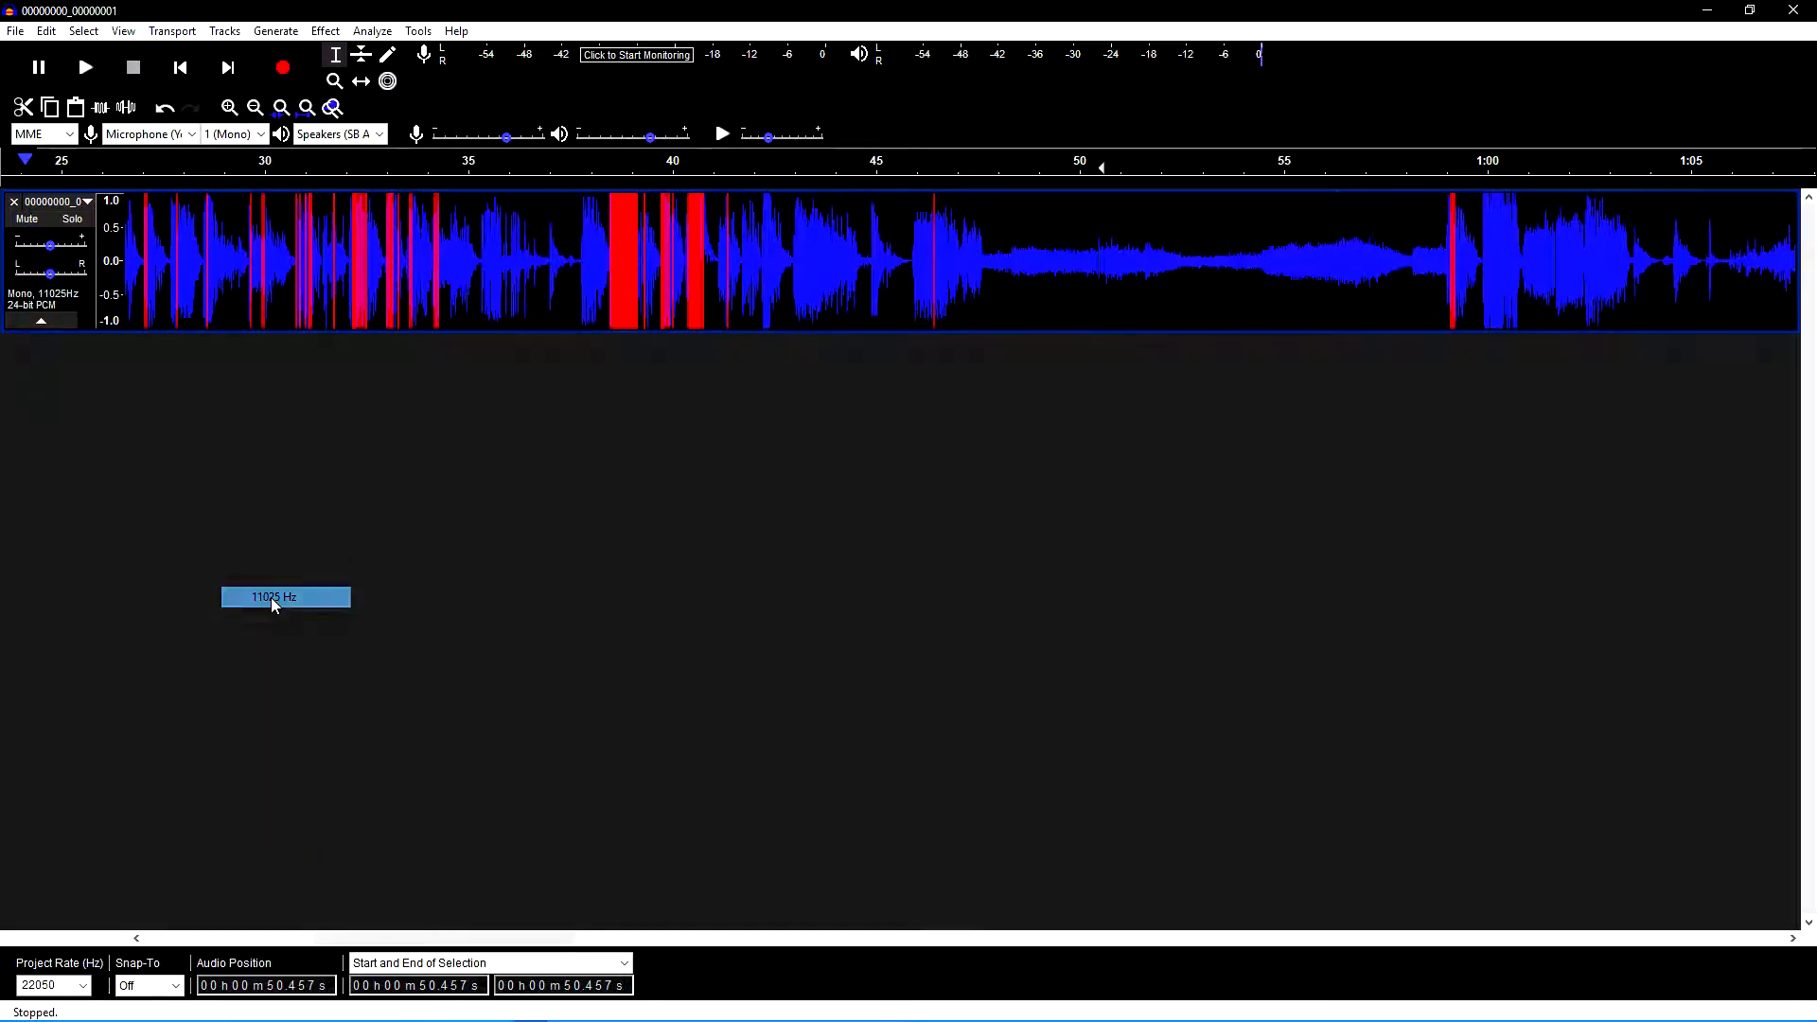
Play the slowed track from about 1:27.3, just after the loud section.
left_click(255, 108)
left_click(255, 108)
left_click(255, 108)
left_click(570, 251)
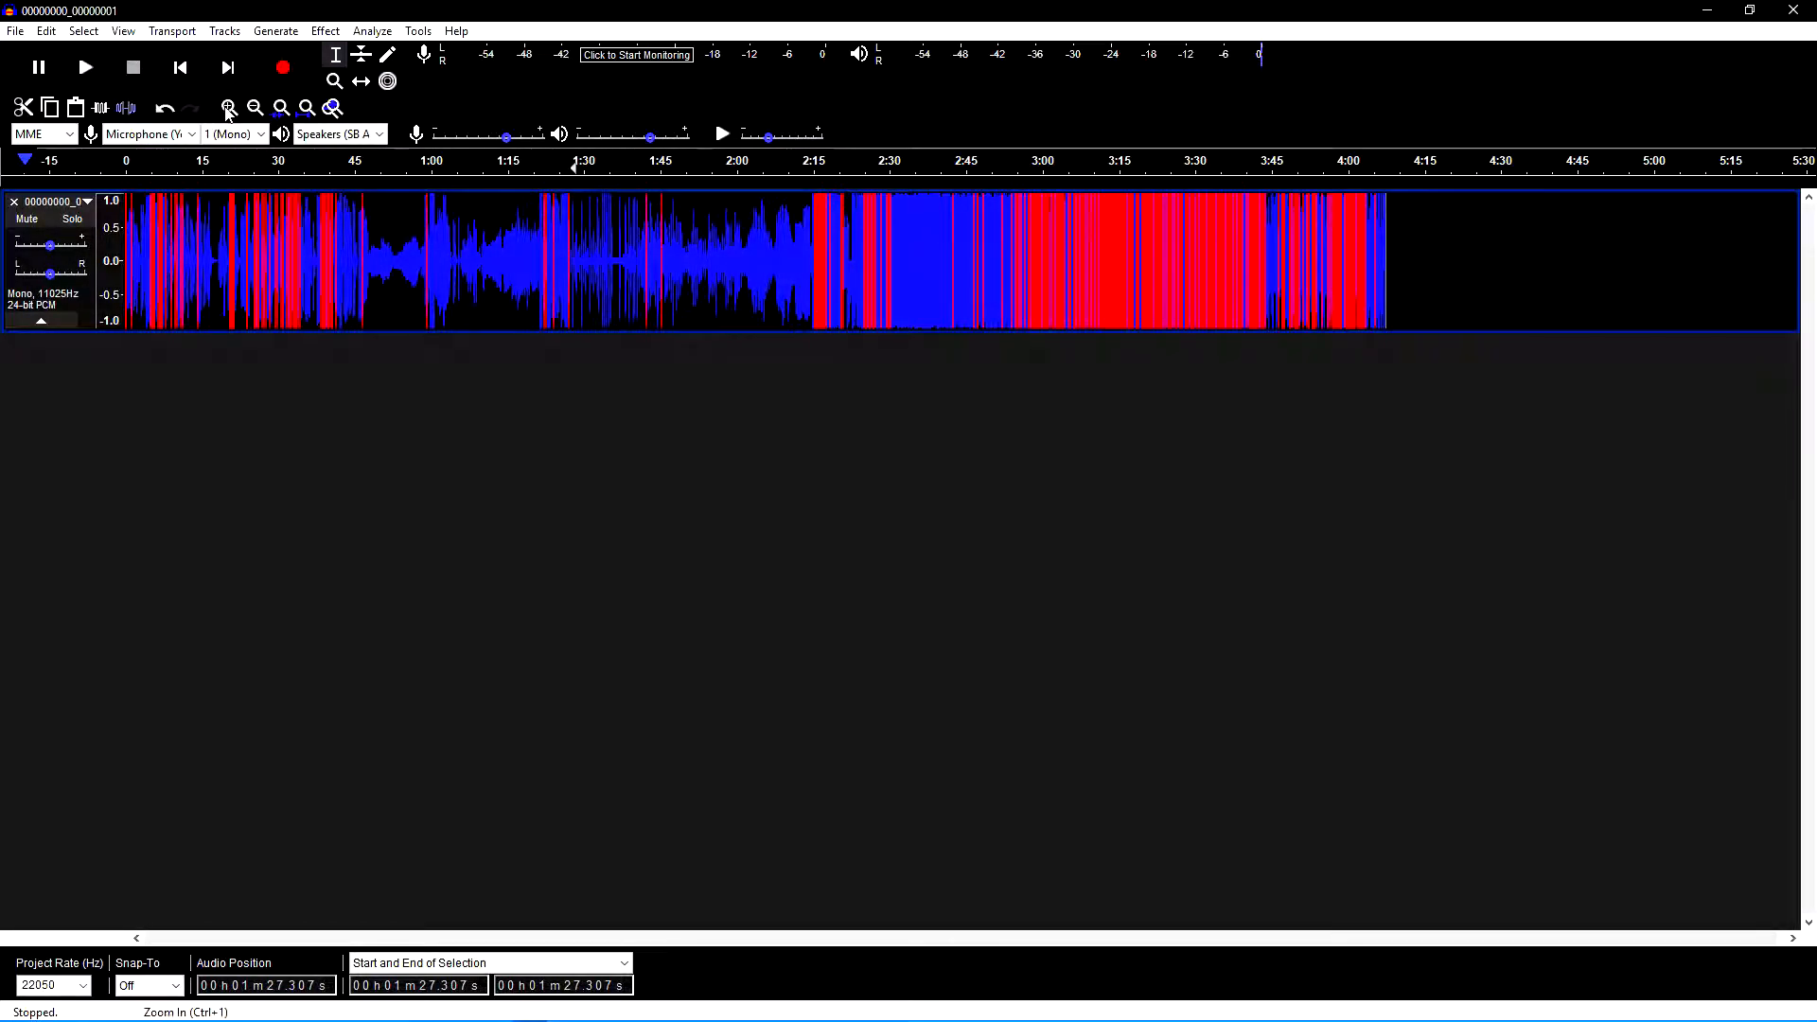
left_click(230, 108)
left_click(230, 108)
left_click(230, 108)
key("space")
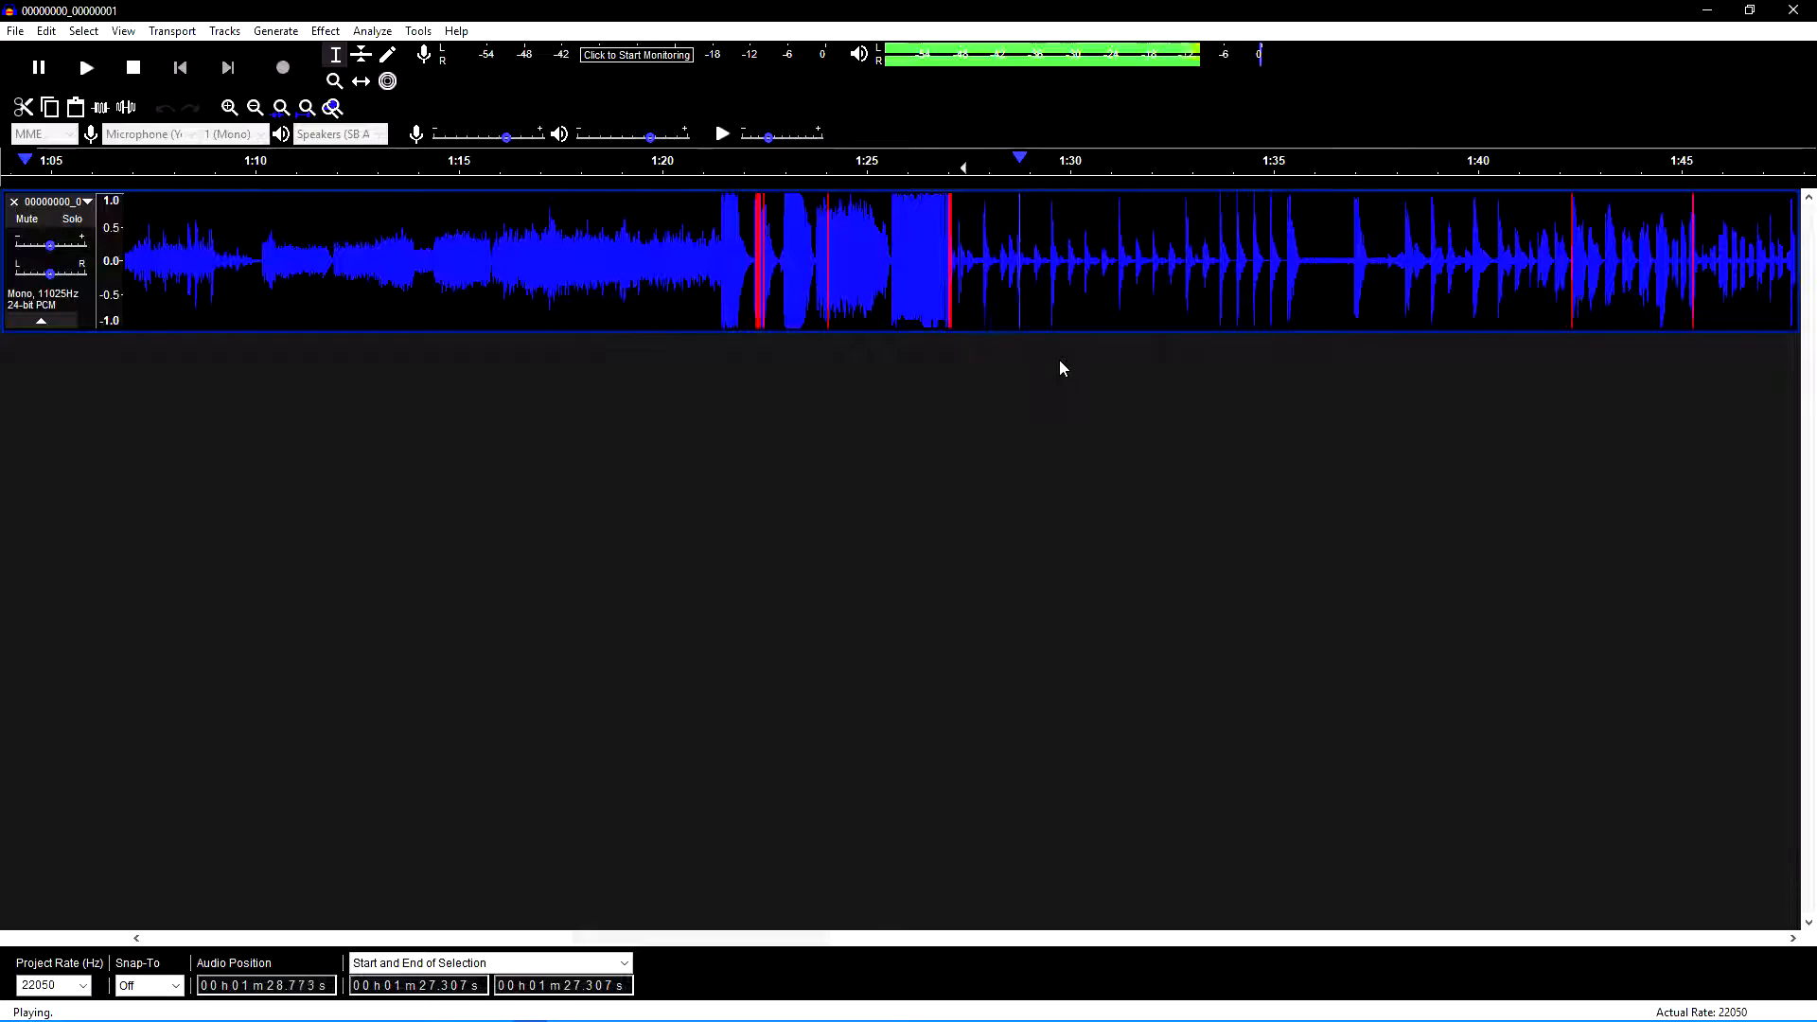
Listen to the 11025 Hz track from about 1:41.3 and from about 1:47.5.
left_click(1530, 263)
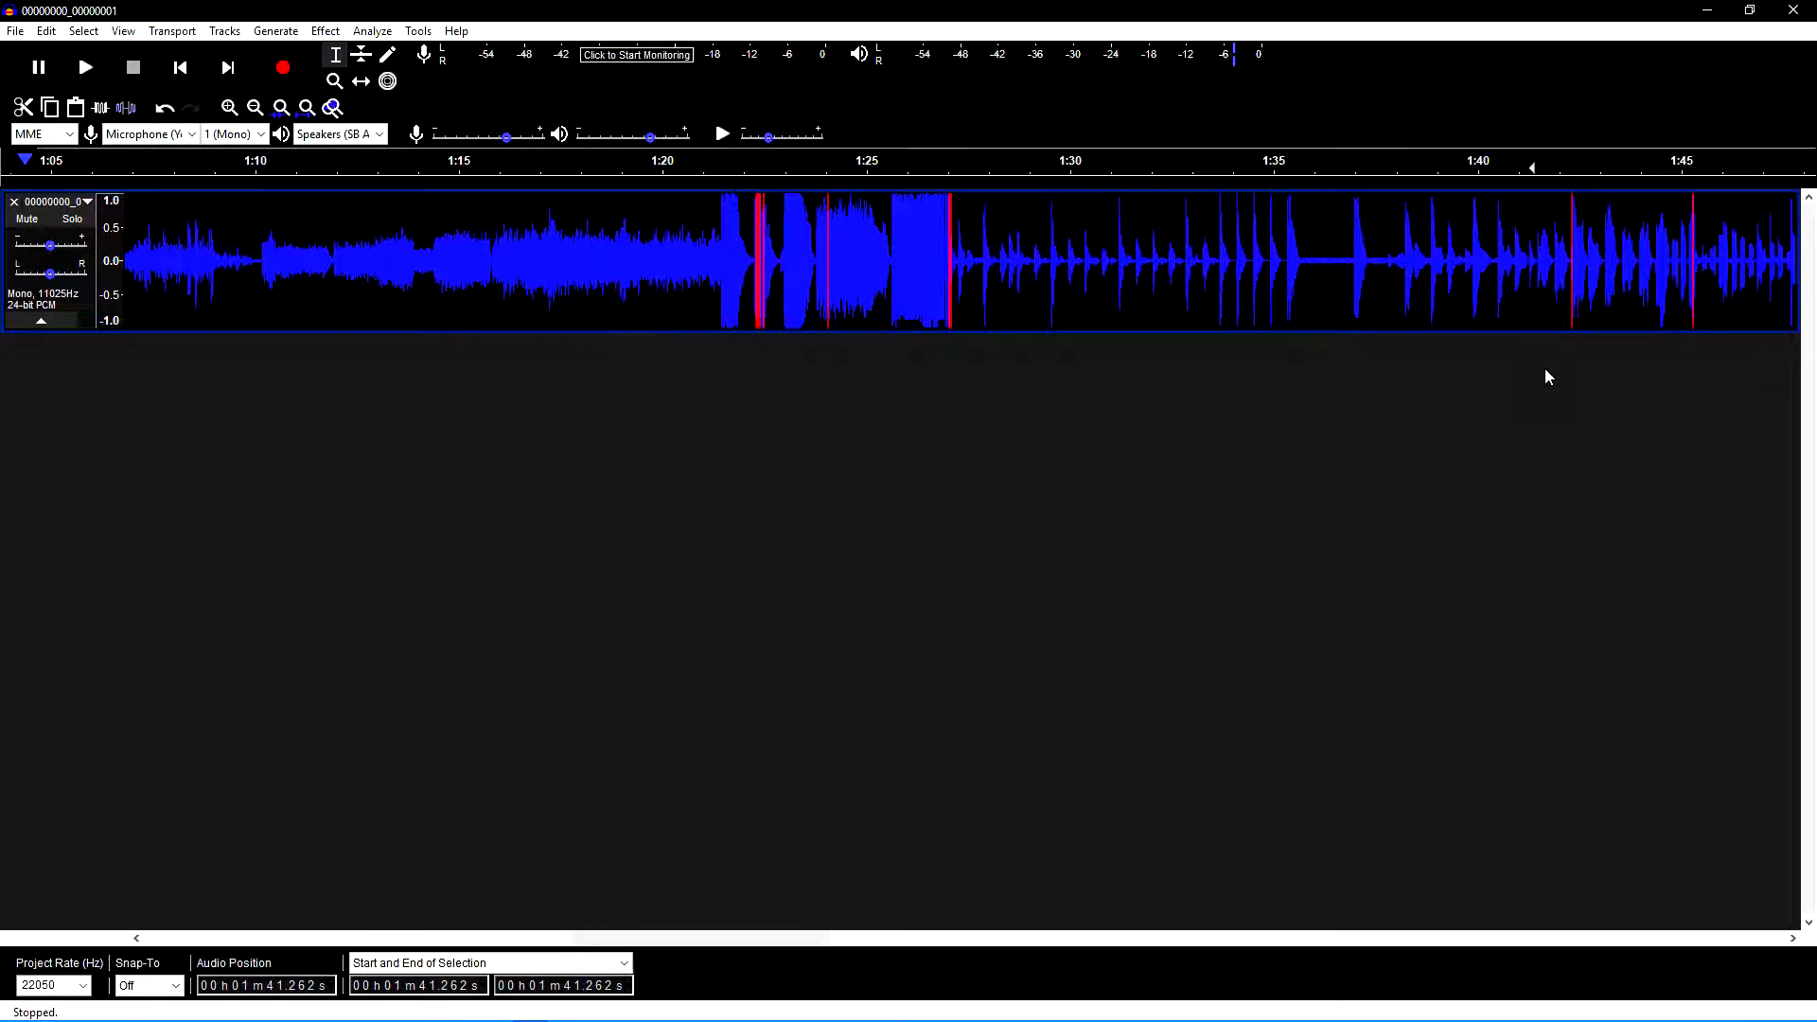
key("space")
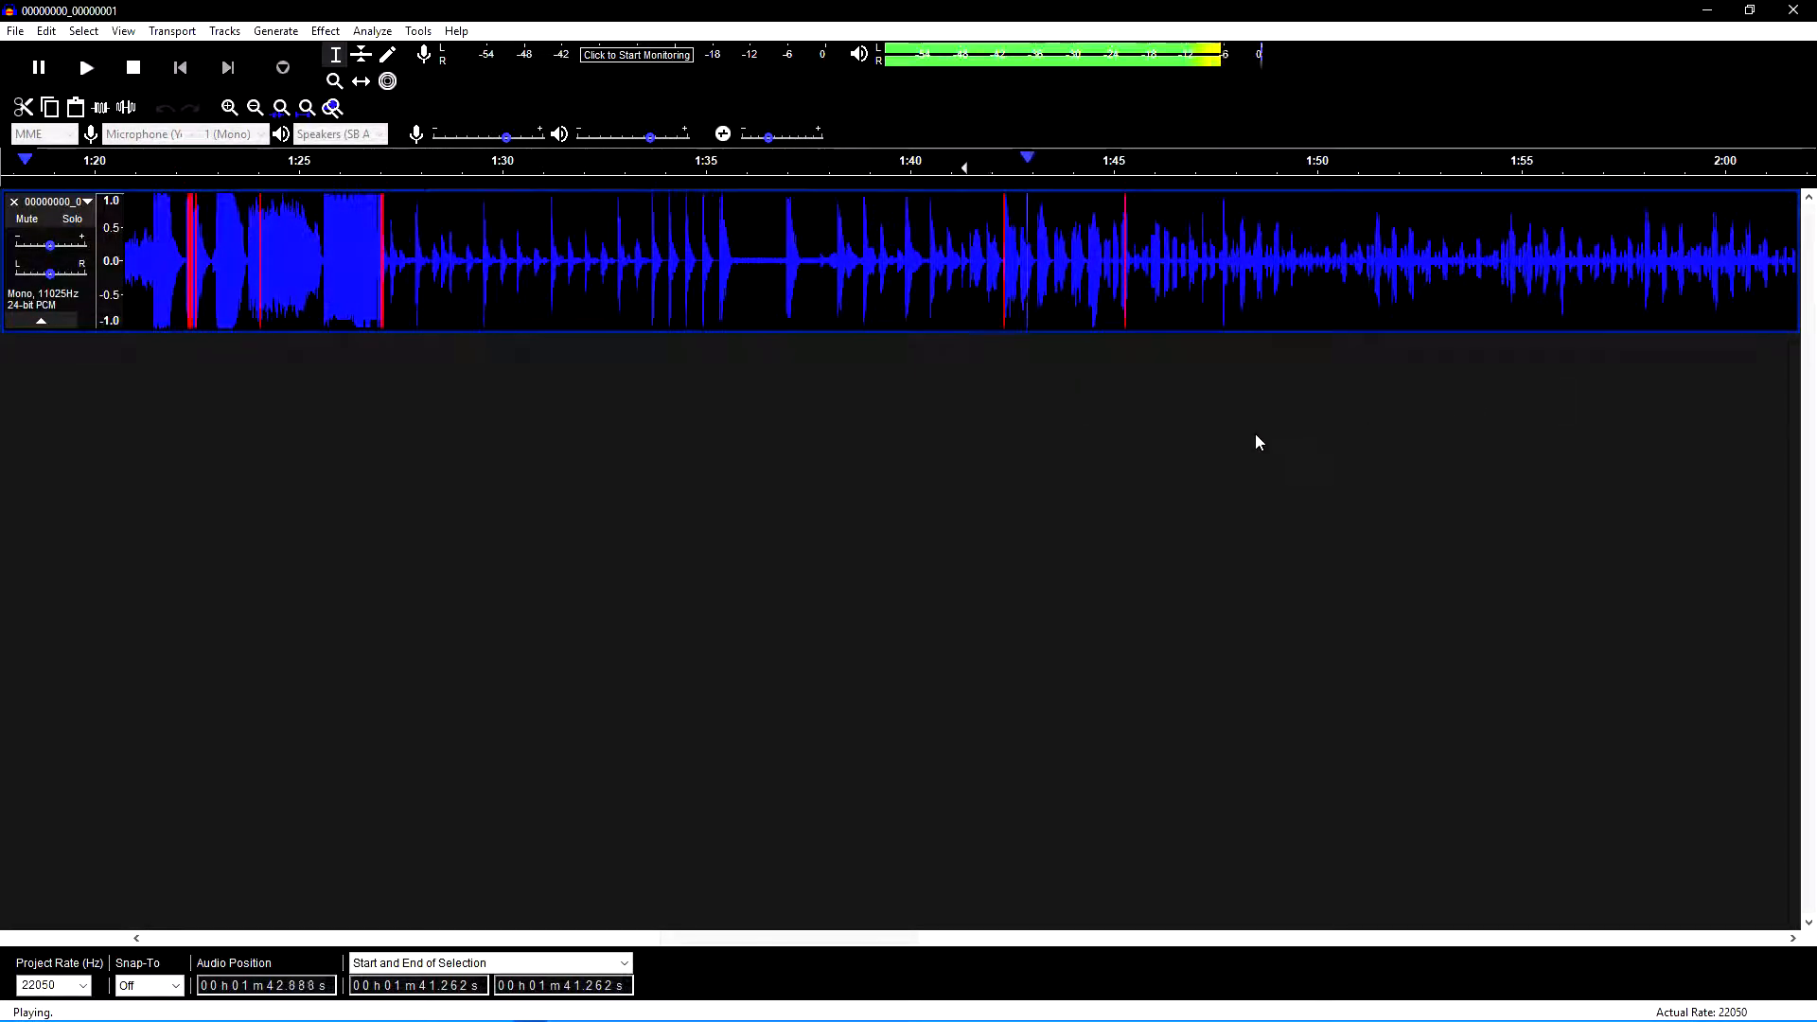
key("space")
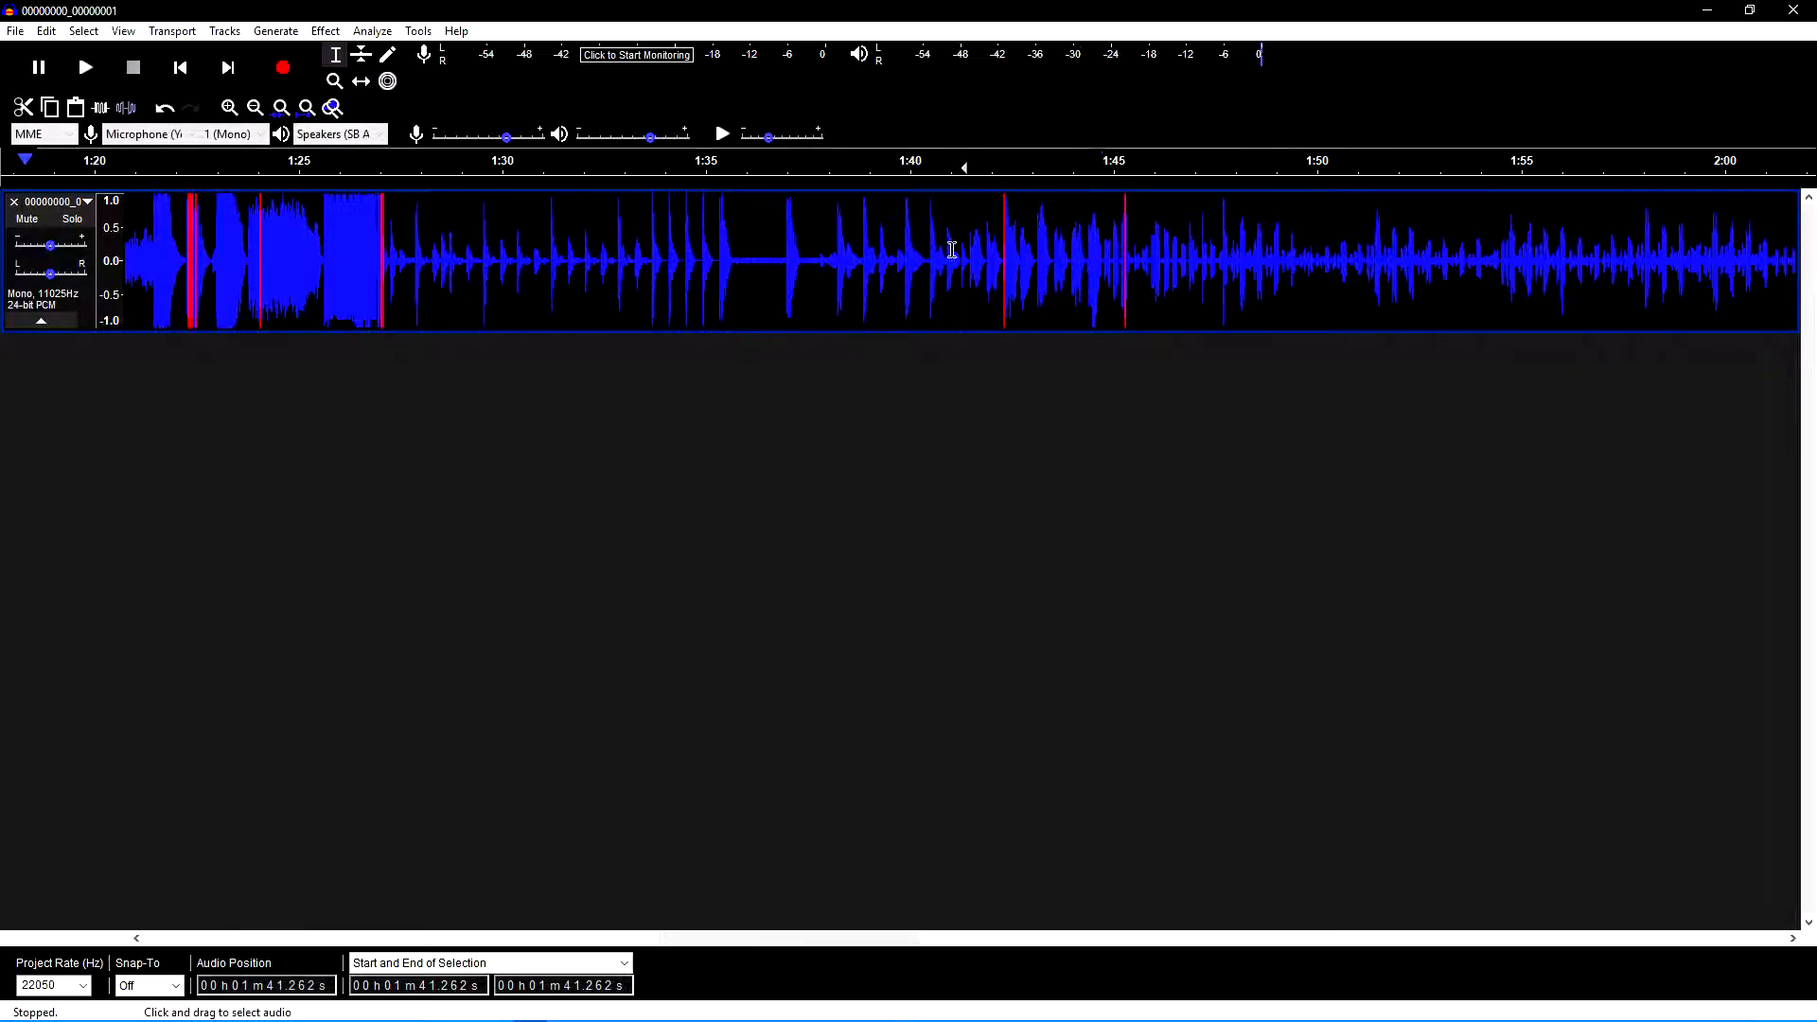
left_click(1216, 260)
scroll(1168, 263, "right", 4)
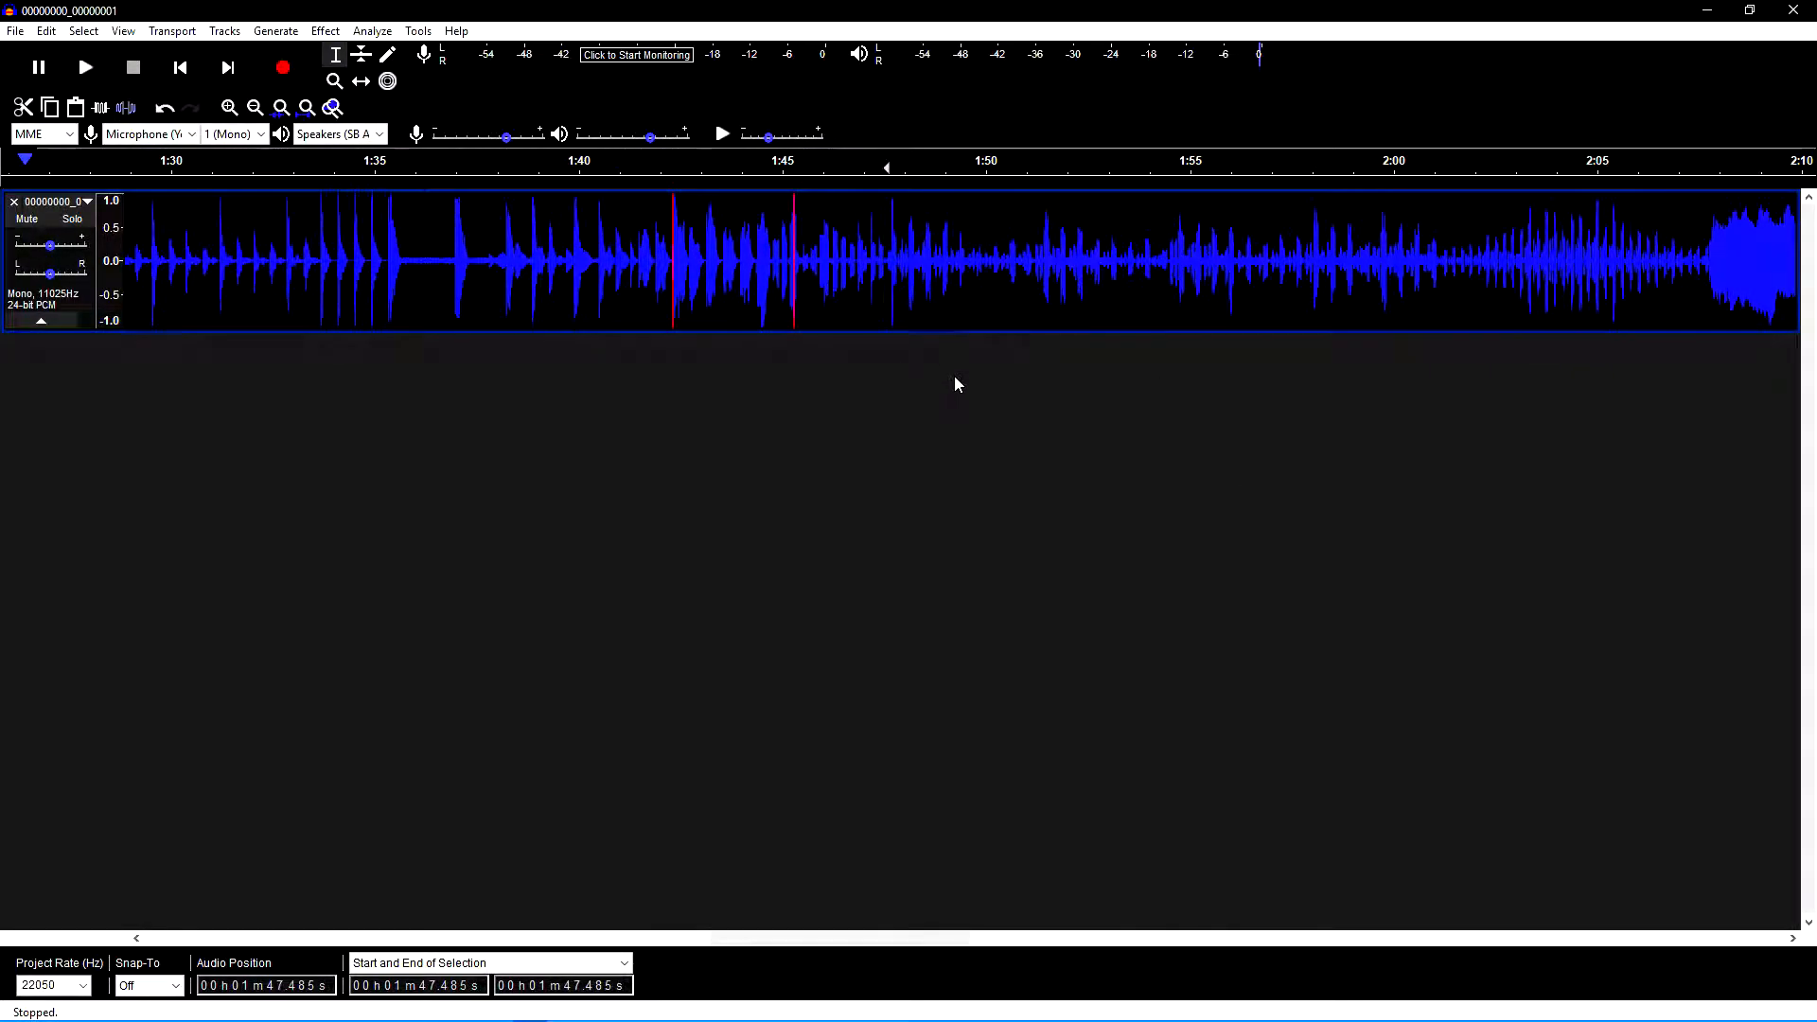
key("space")
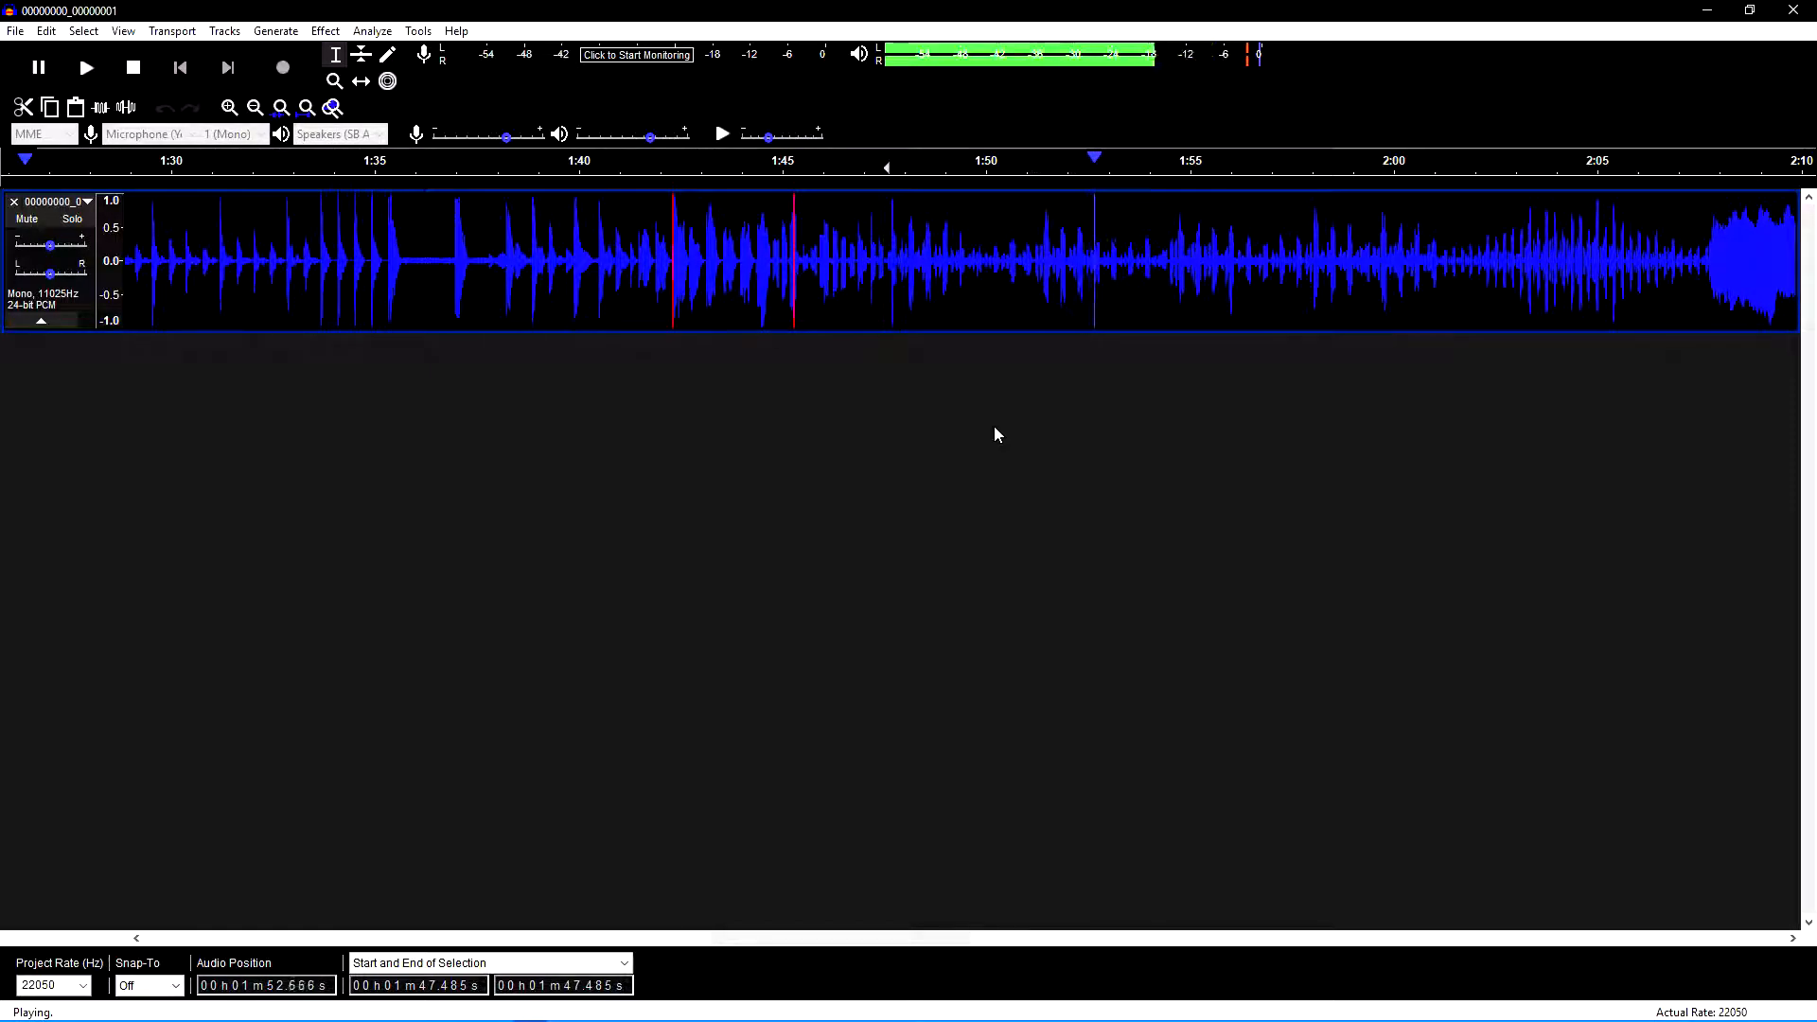
scroll(996, 426, "right", 8)
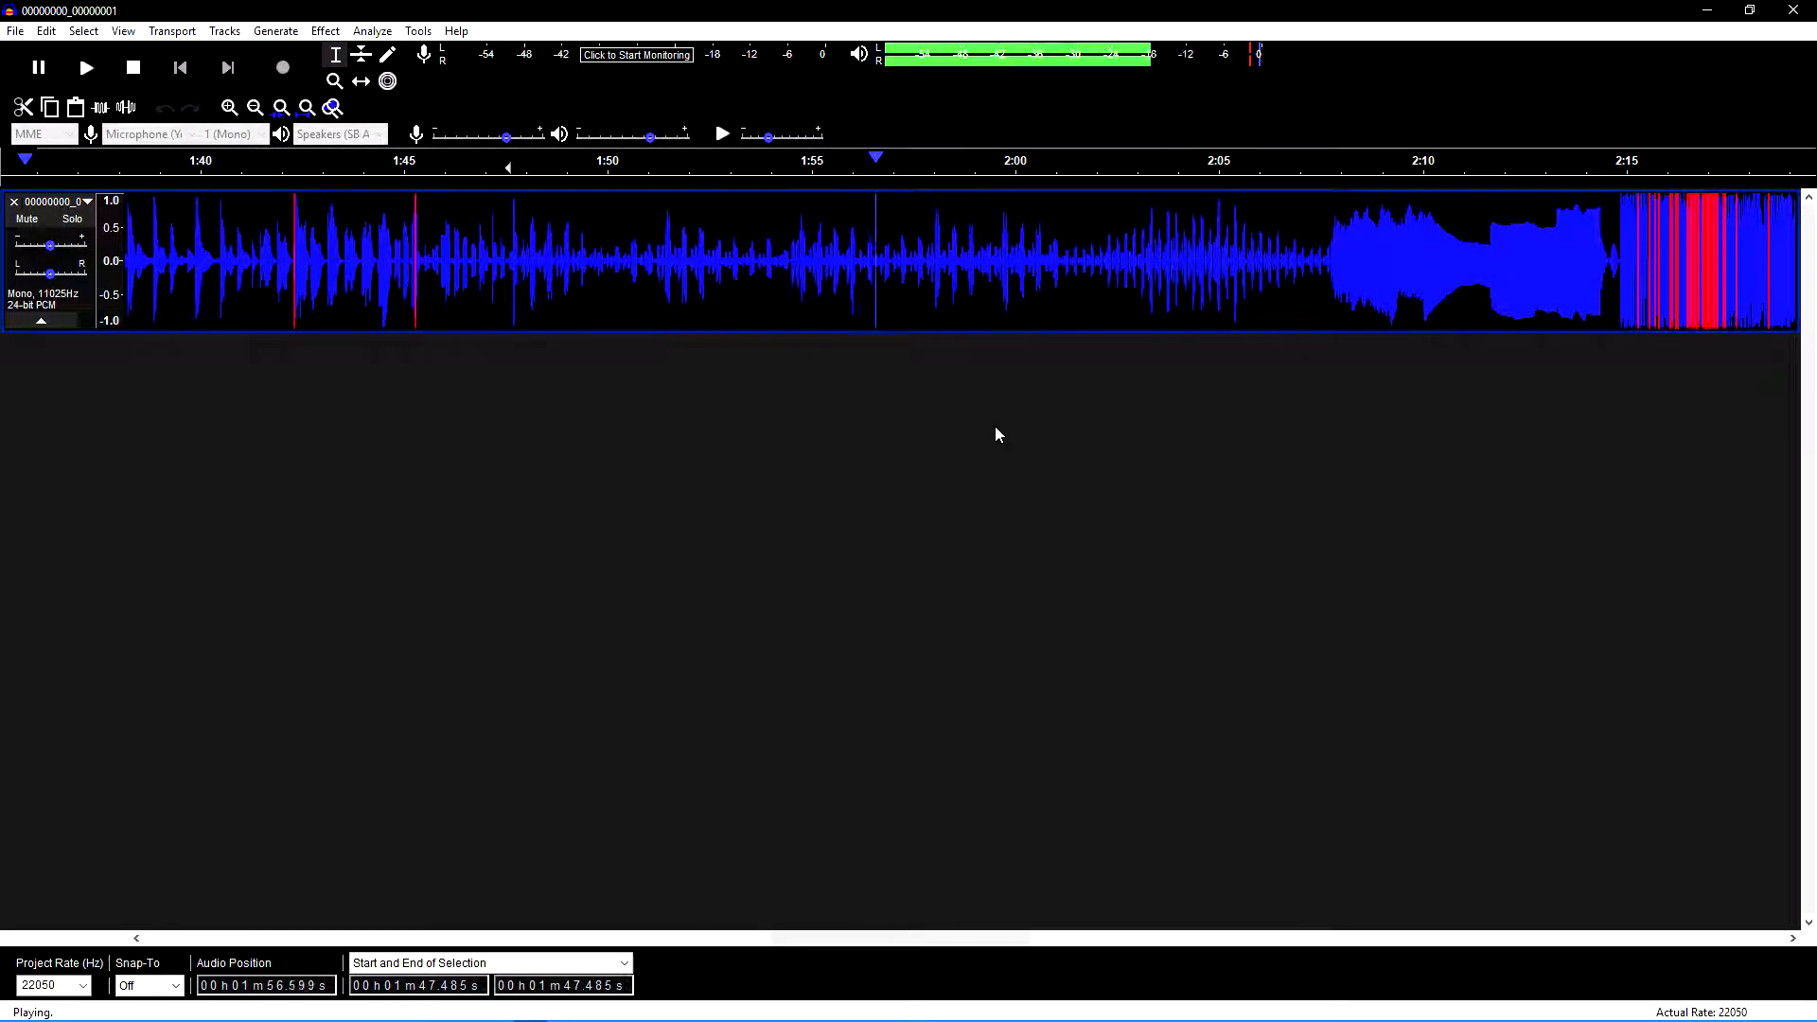
key("p")
Play a few seconds of the 11025 Hz track from about 2:01.1.
left_click(1061, 269)
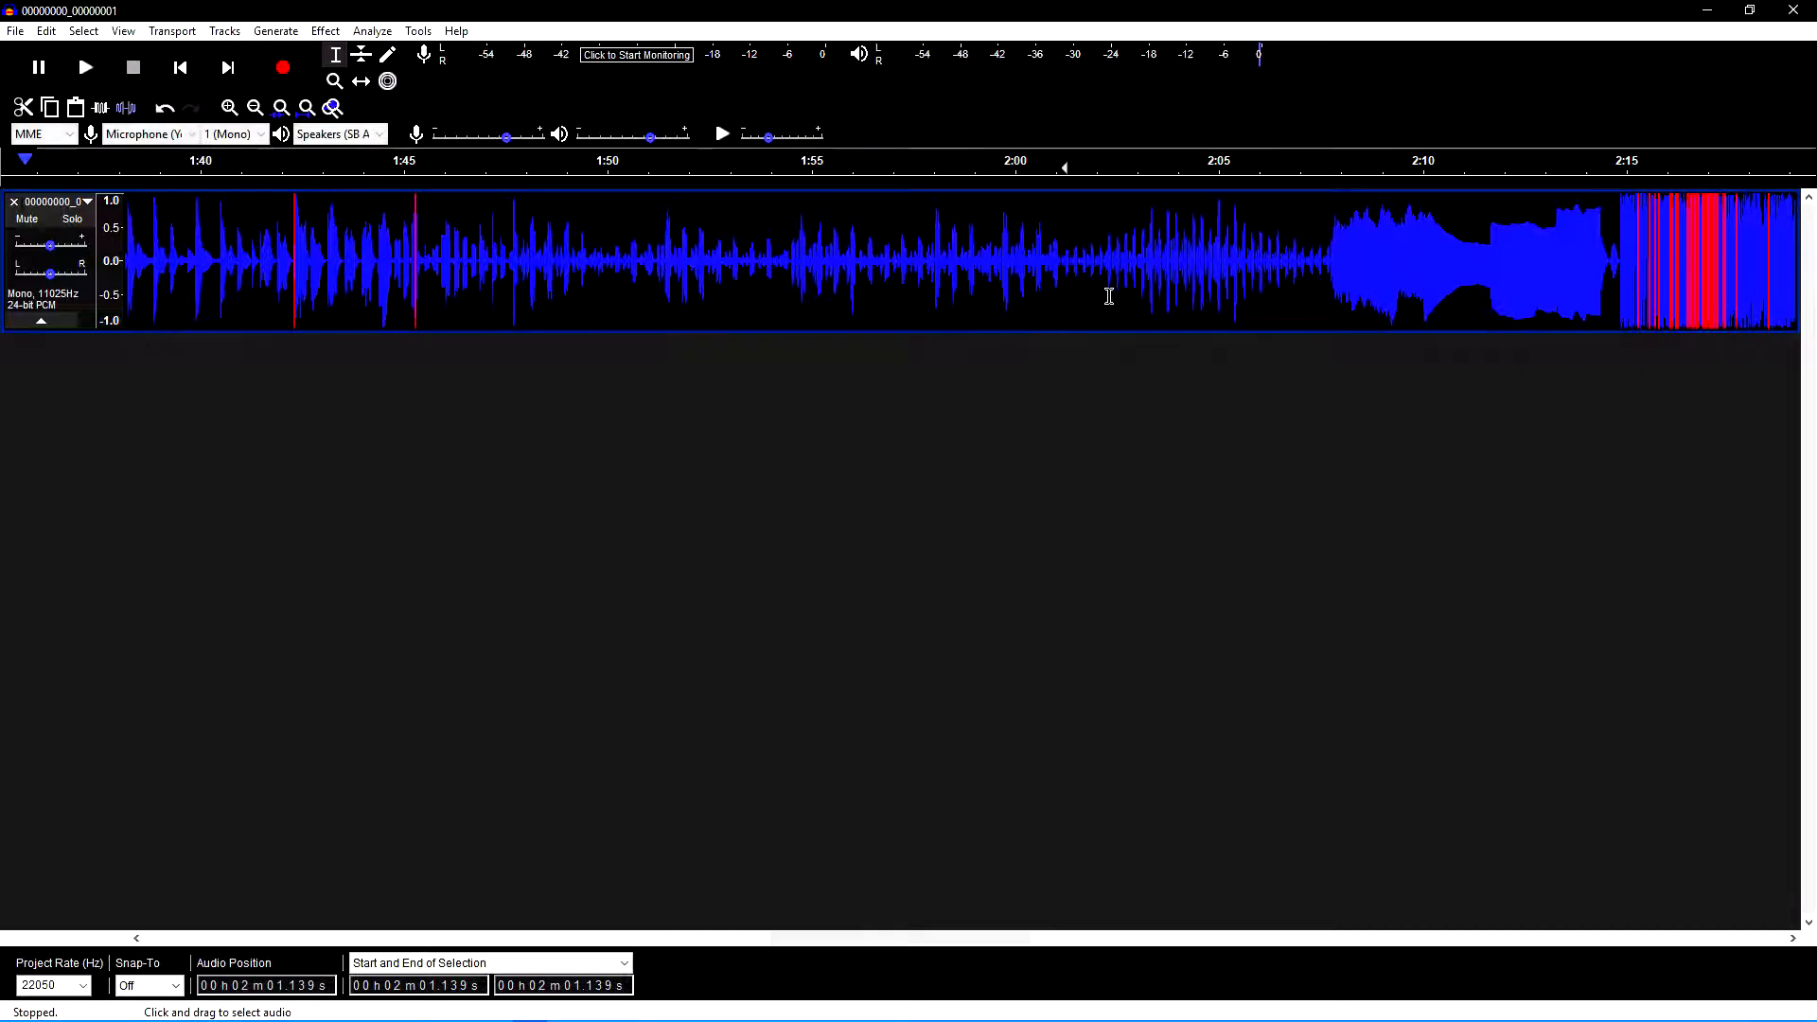
key("space")
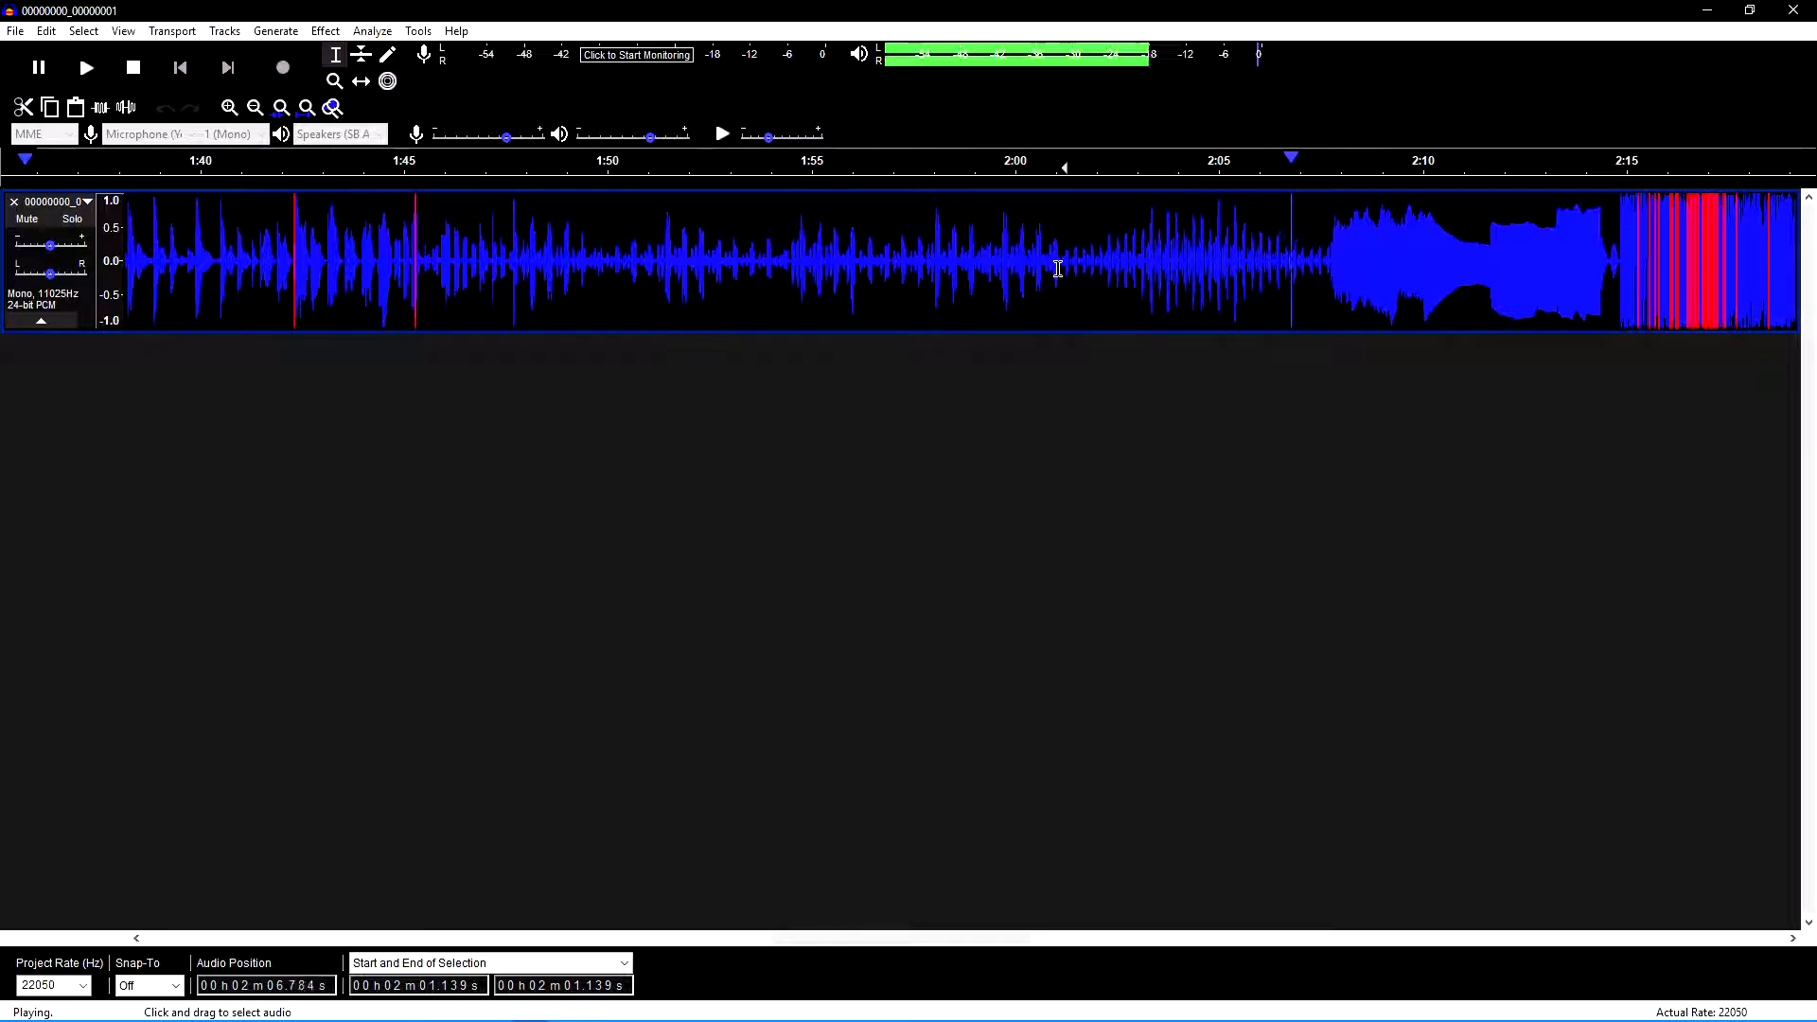
key("space")
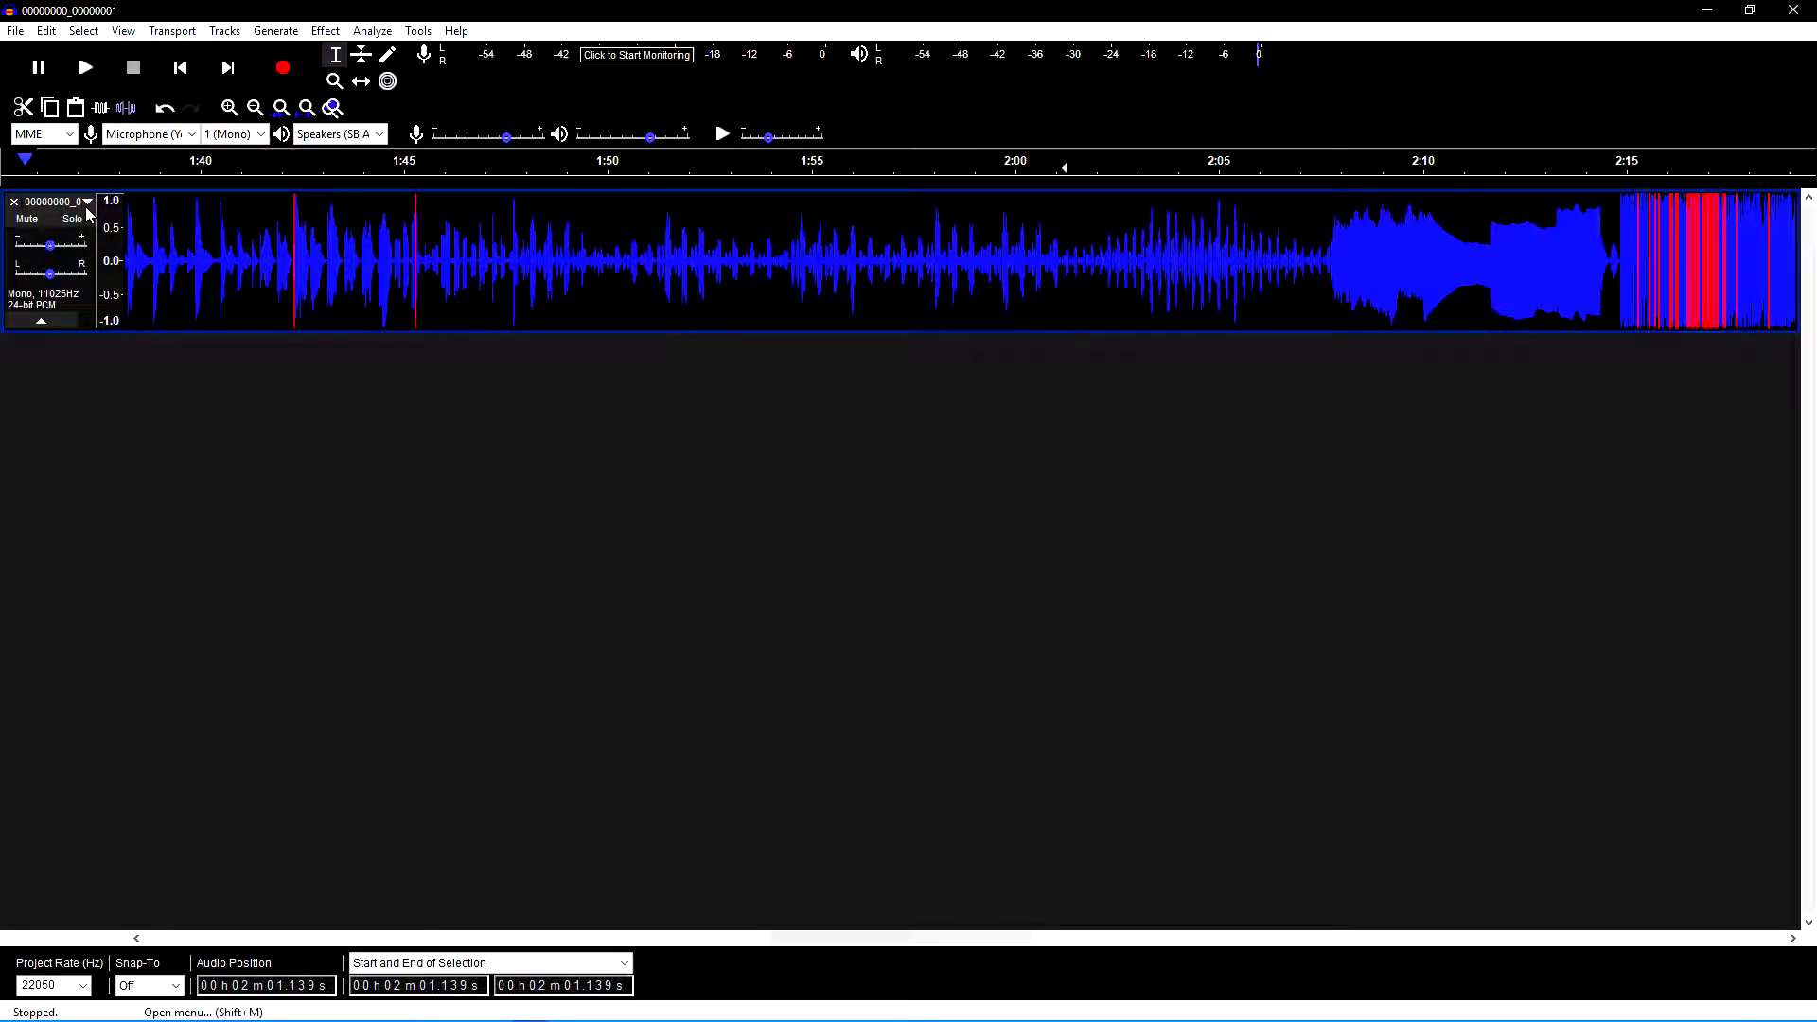
Set the track's sample rate to 8000 Hz.
left_click(86, 210)
mouse_move(134, 577)
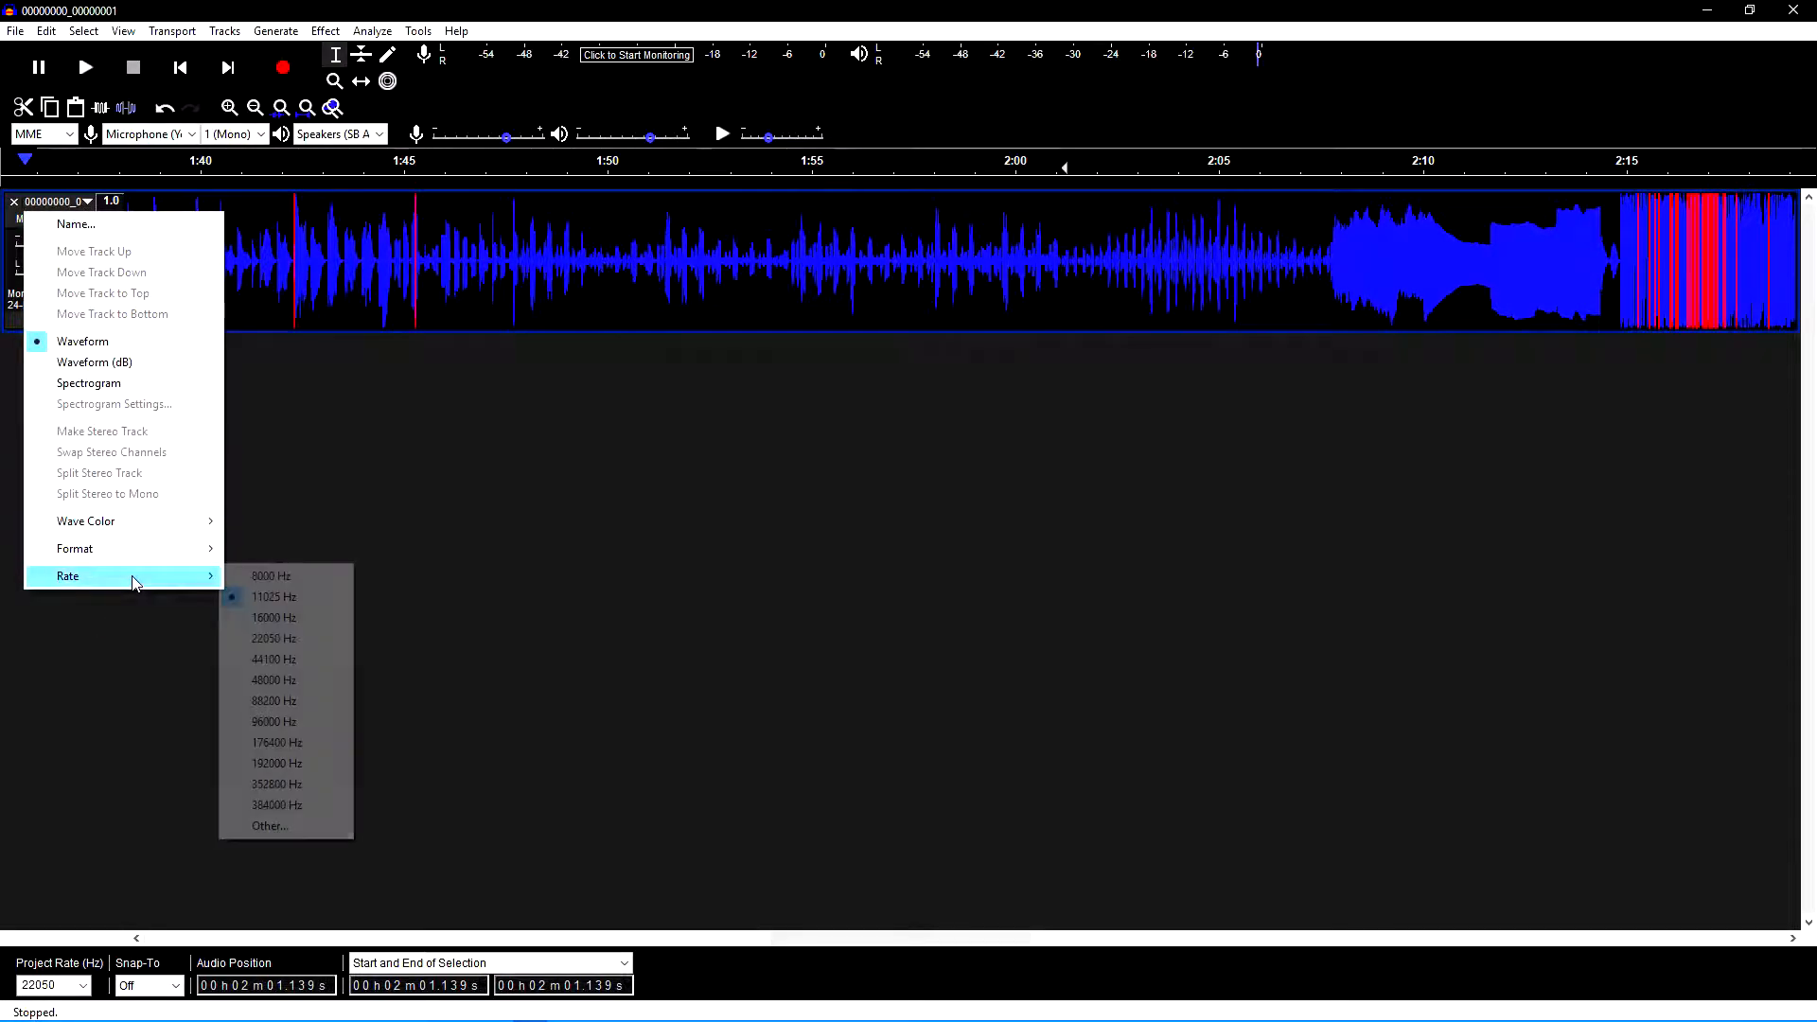
left_click(312, 574)
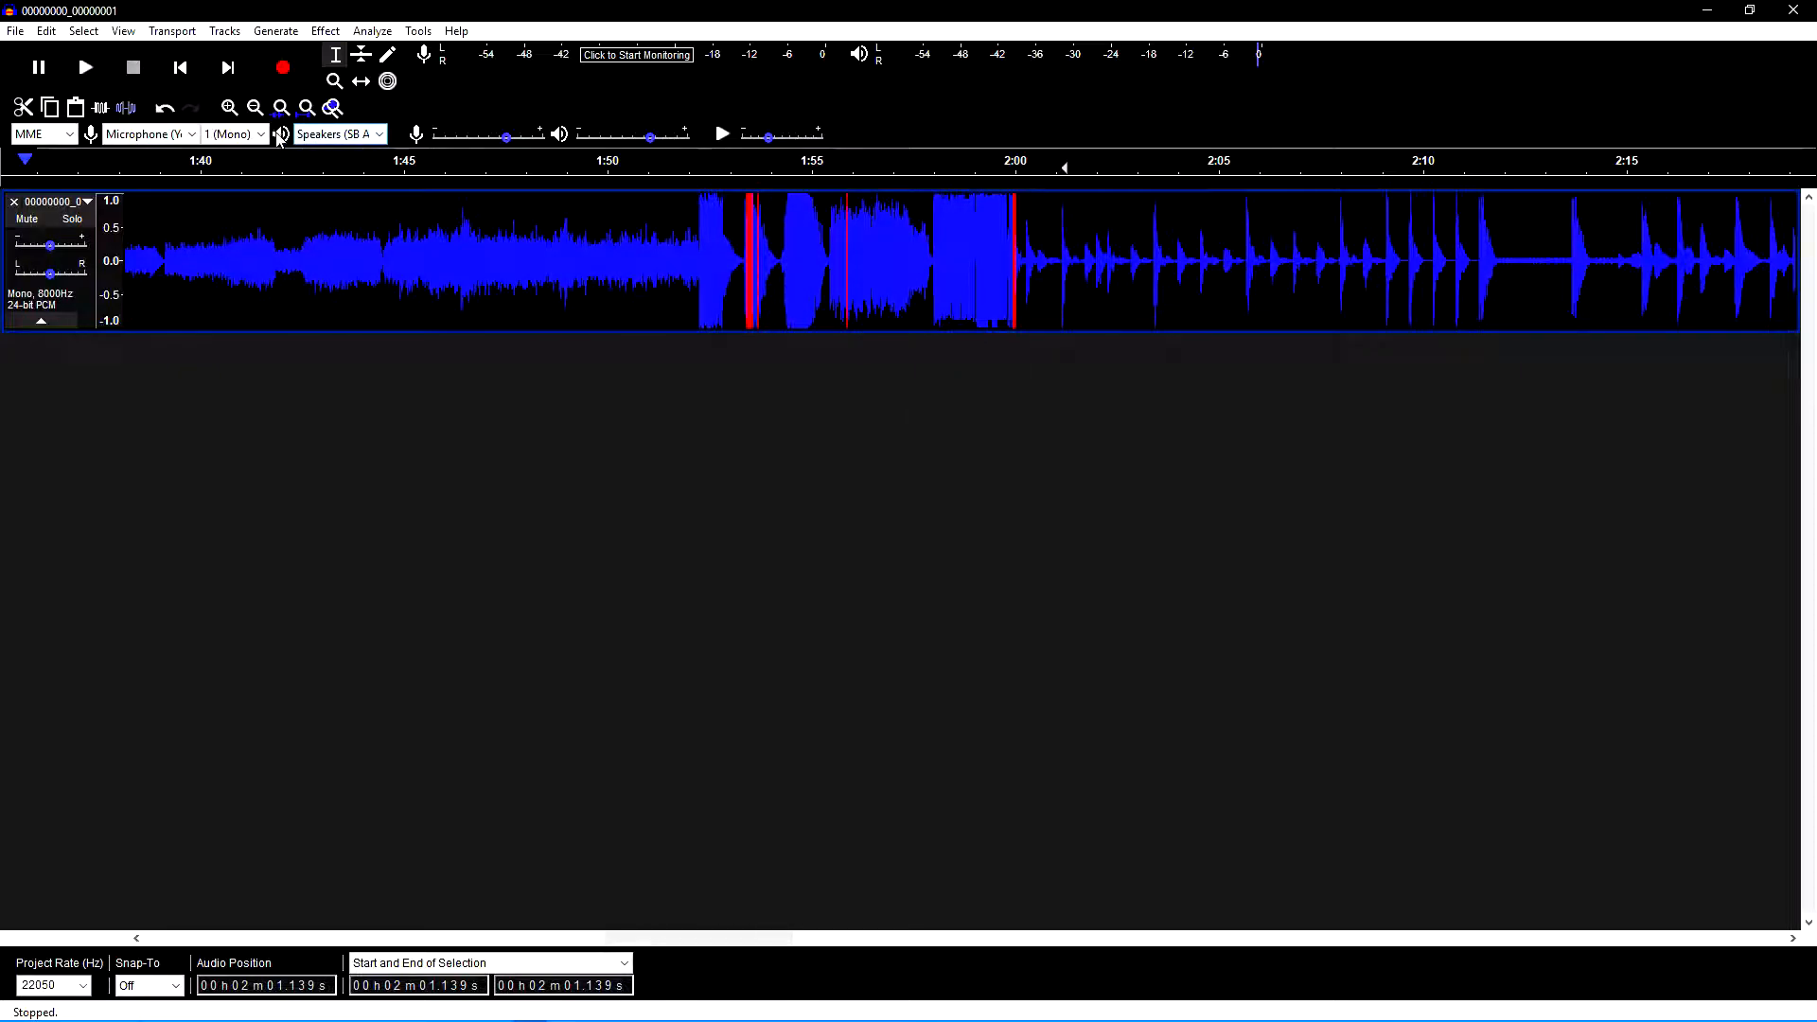
Play a short part of the 8000 Hz track from about 2:47.
scroll(1108, 435, "down", 1, "ctrl")
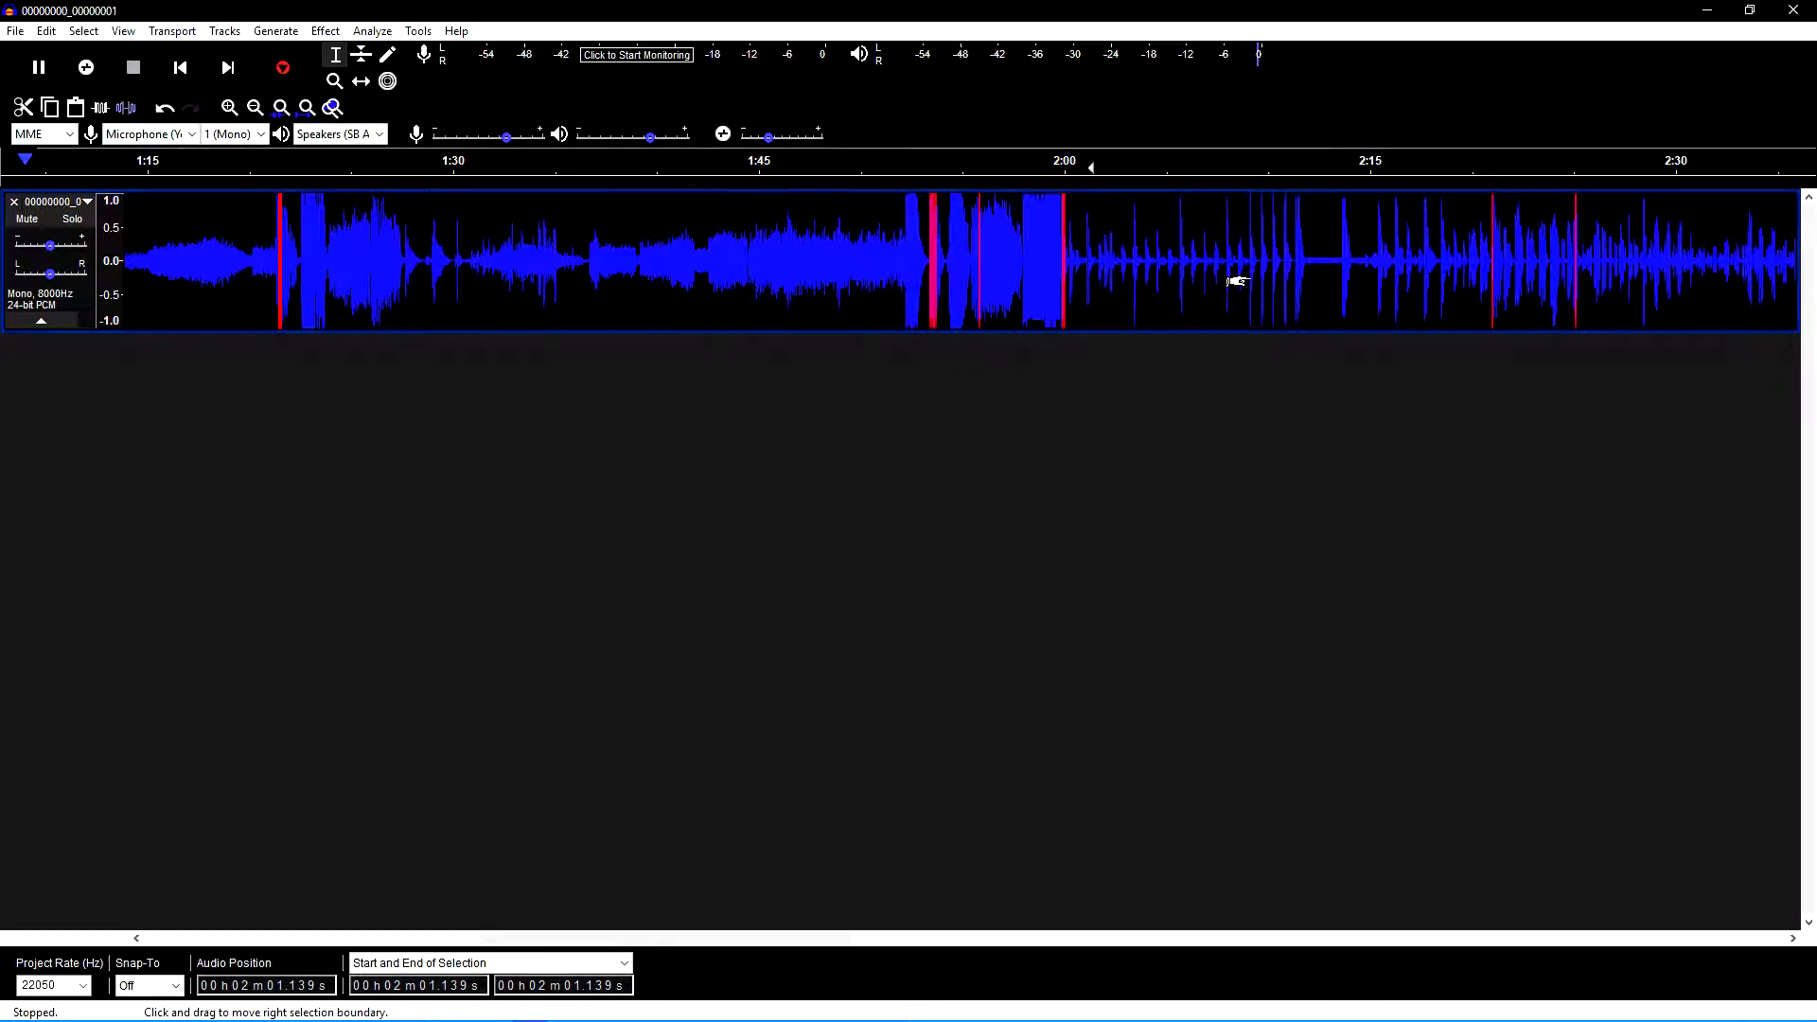
scroll(1238, 281, "right", 5, "shift")
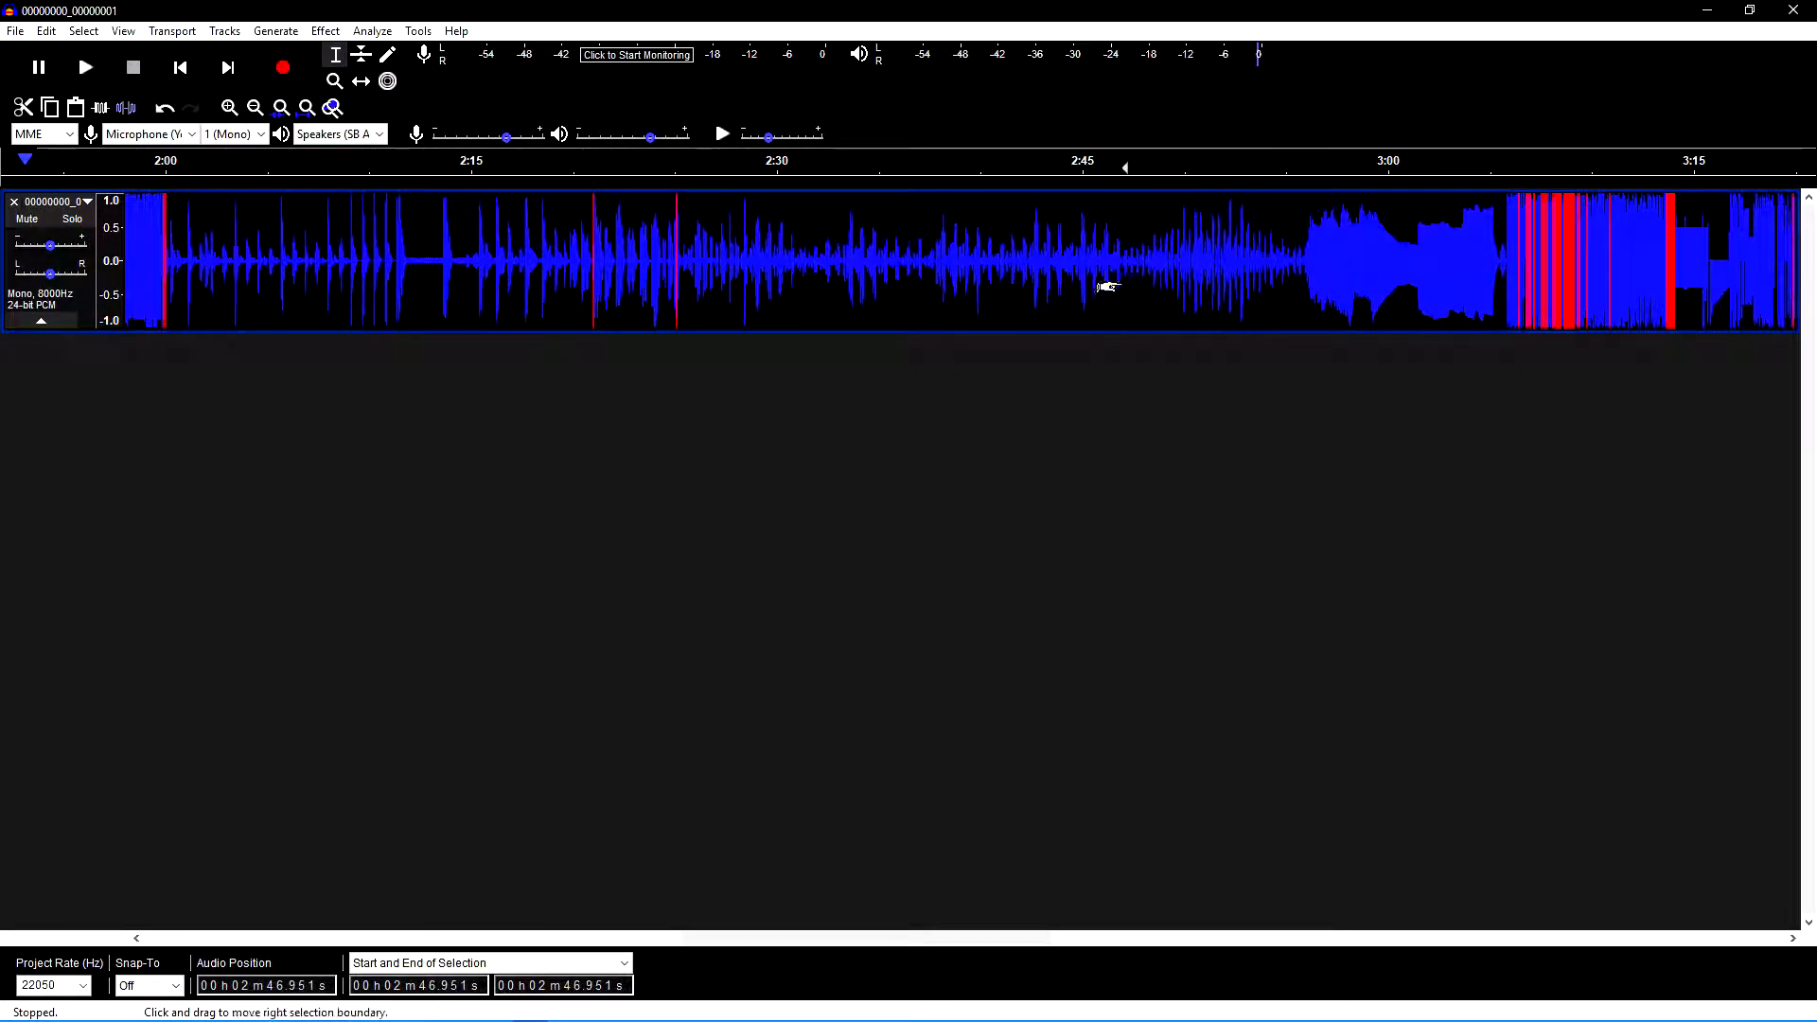
key("space")
key("space")
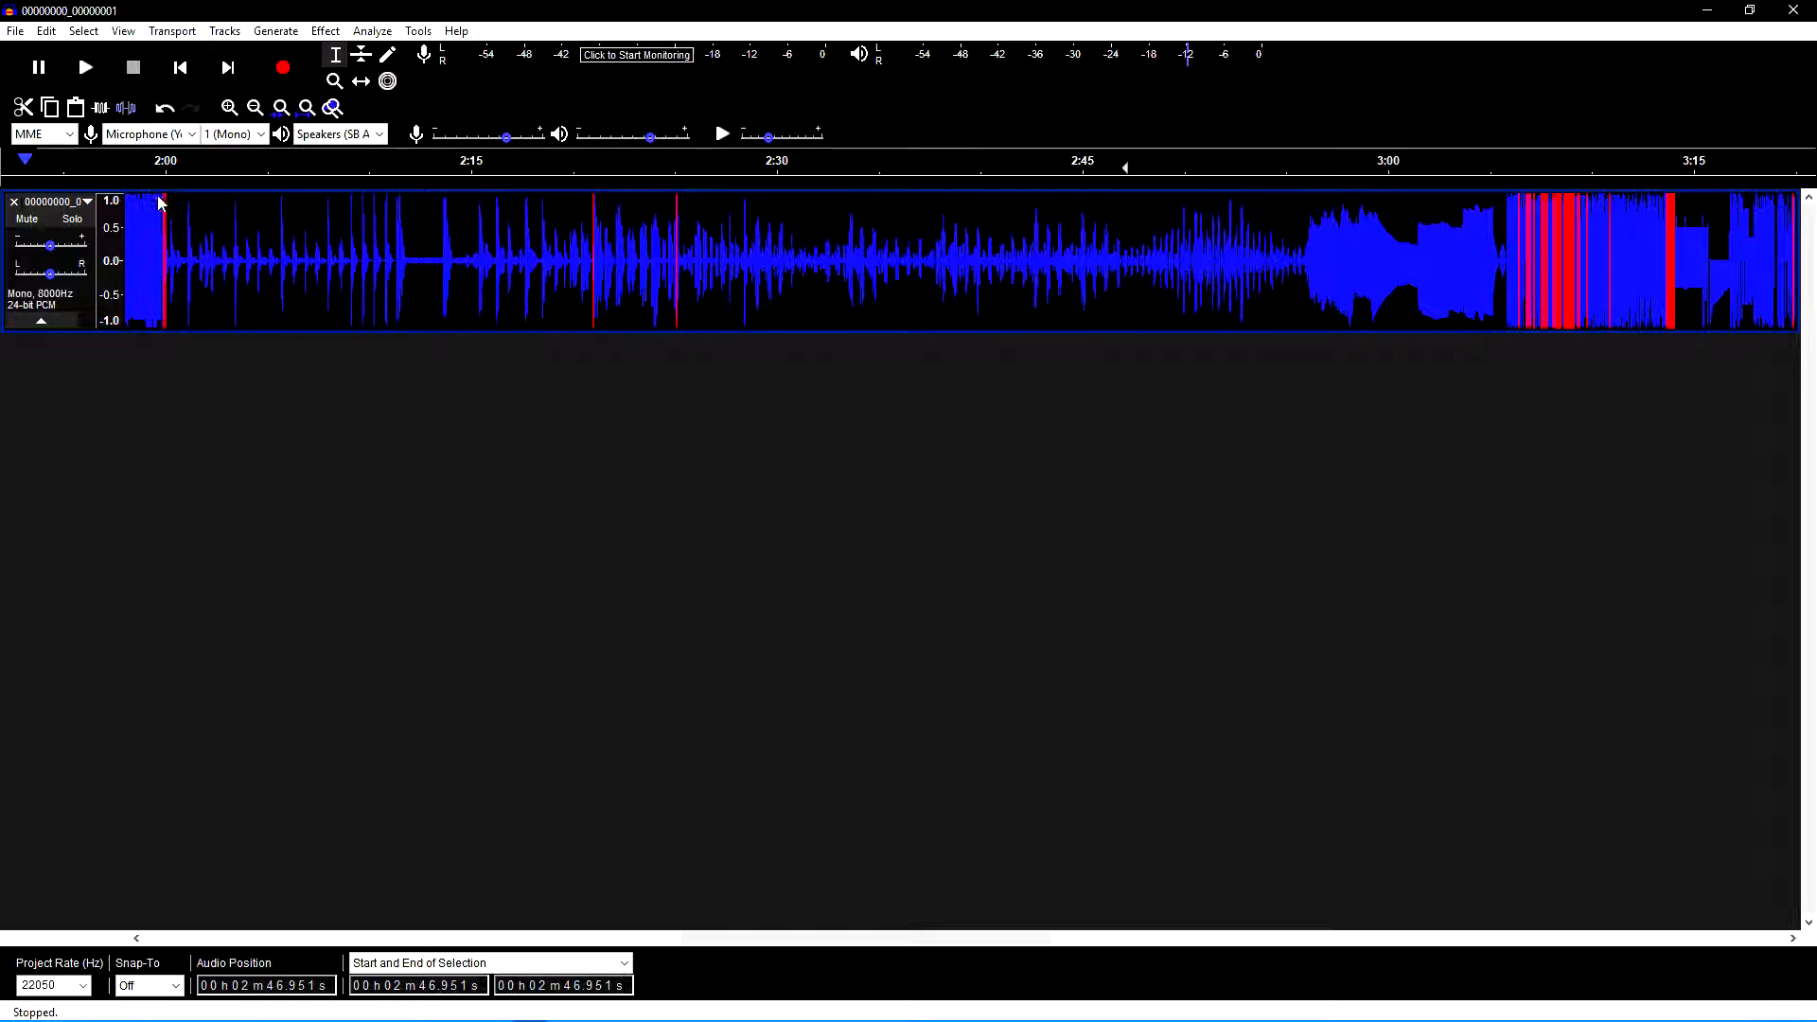
Set the track's sample rate back to 22050 Hz and place the cursor at about 1:00.9.
left_click(87, 204)
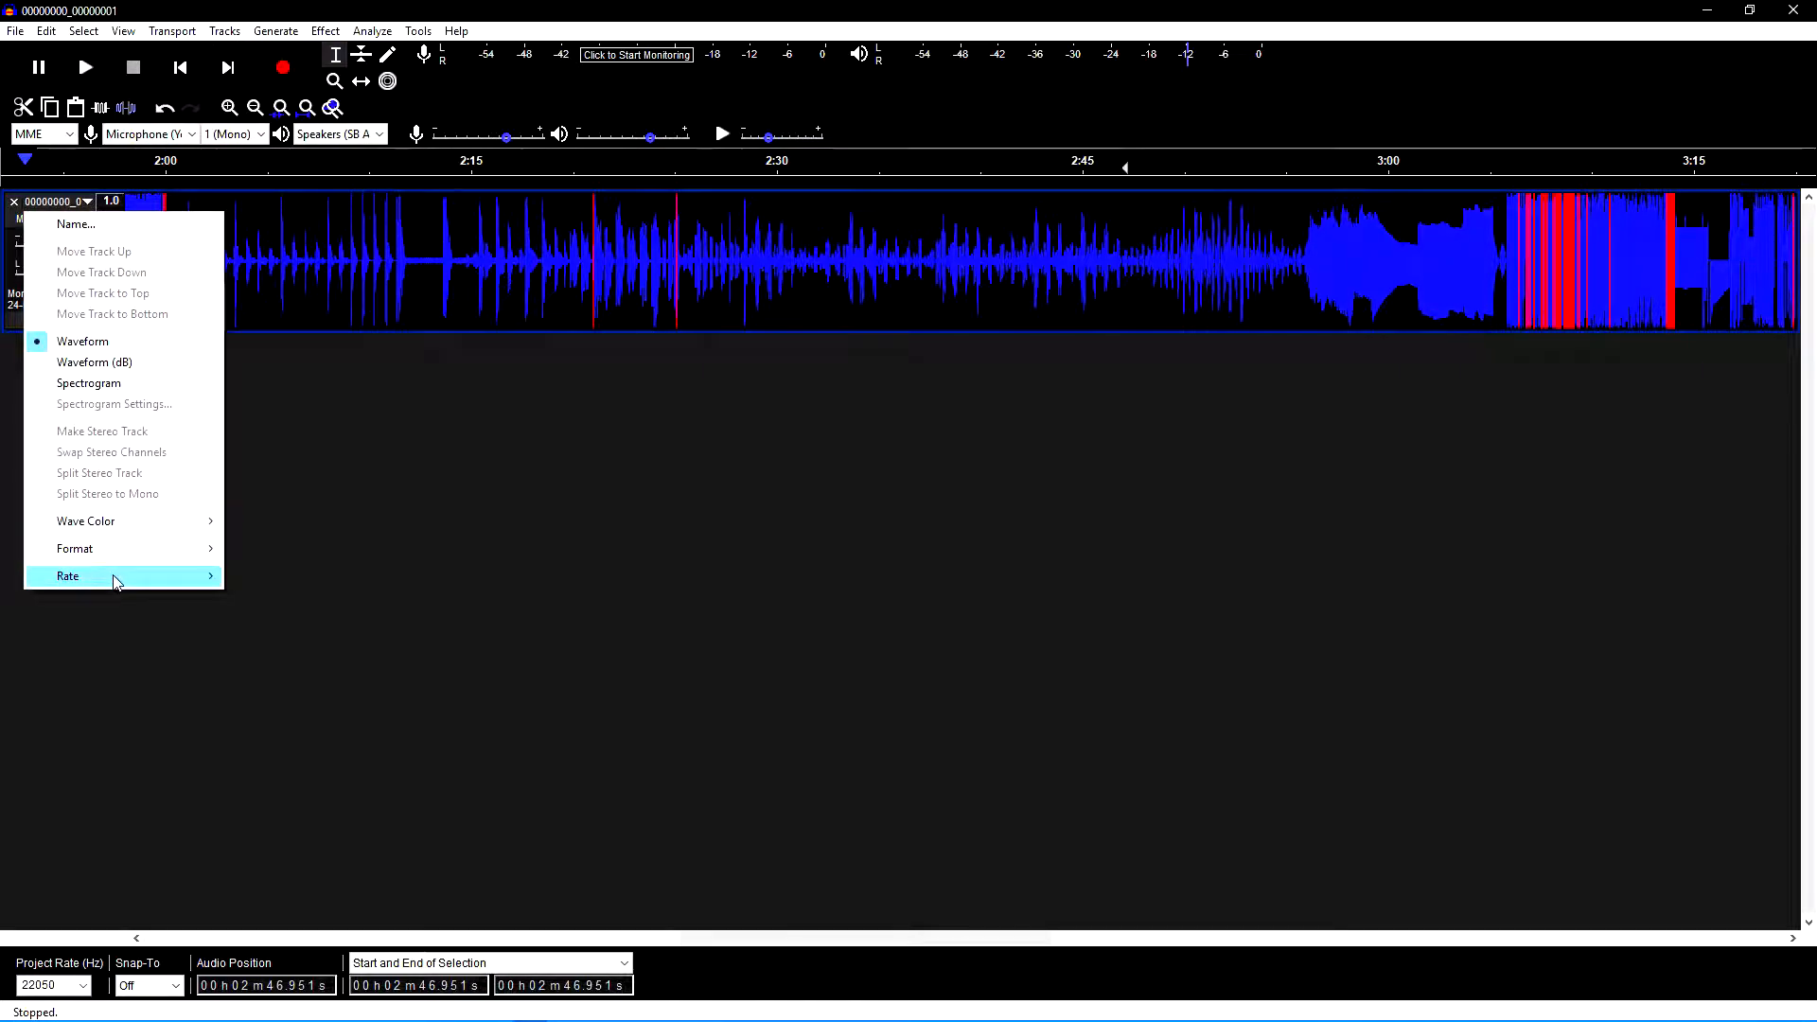
mouse_move(161, 578)
left_click(339, 644)
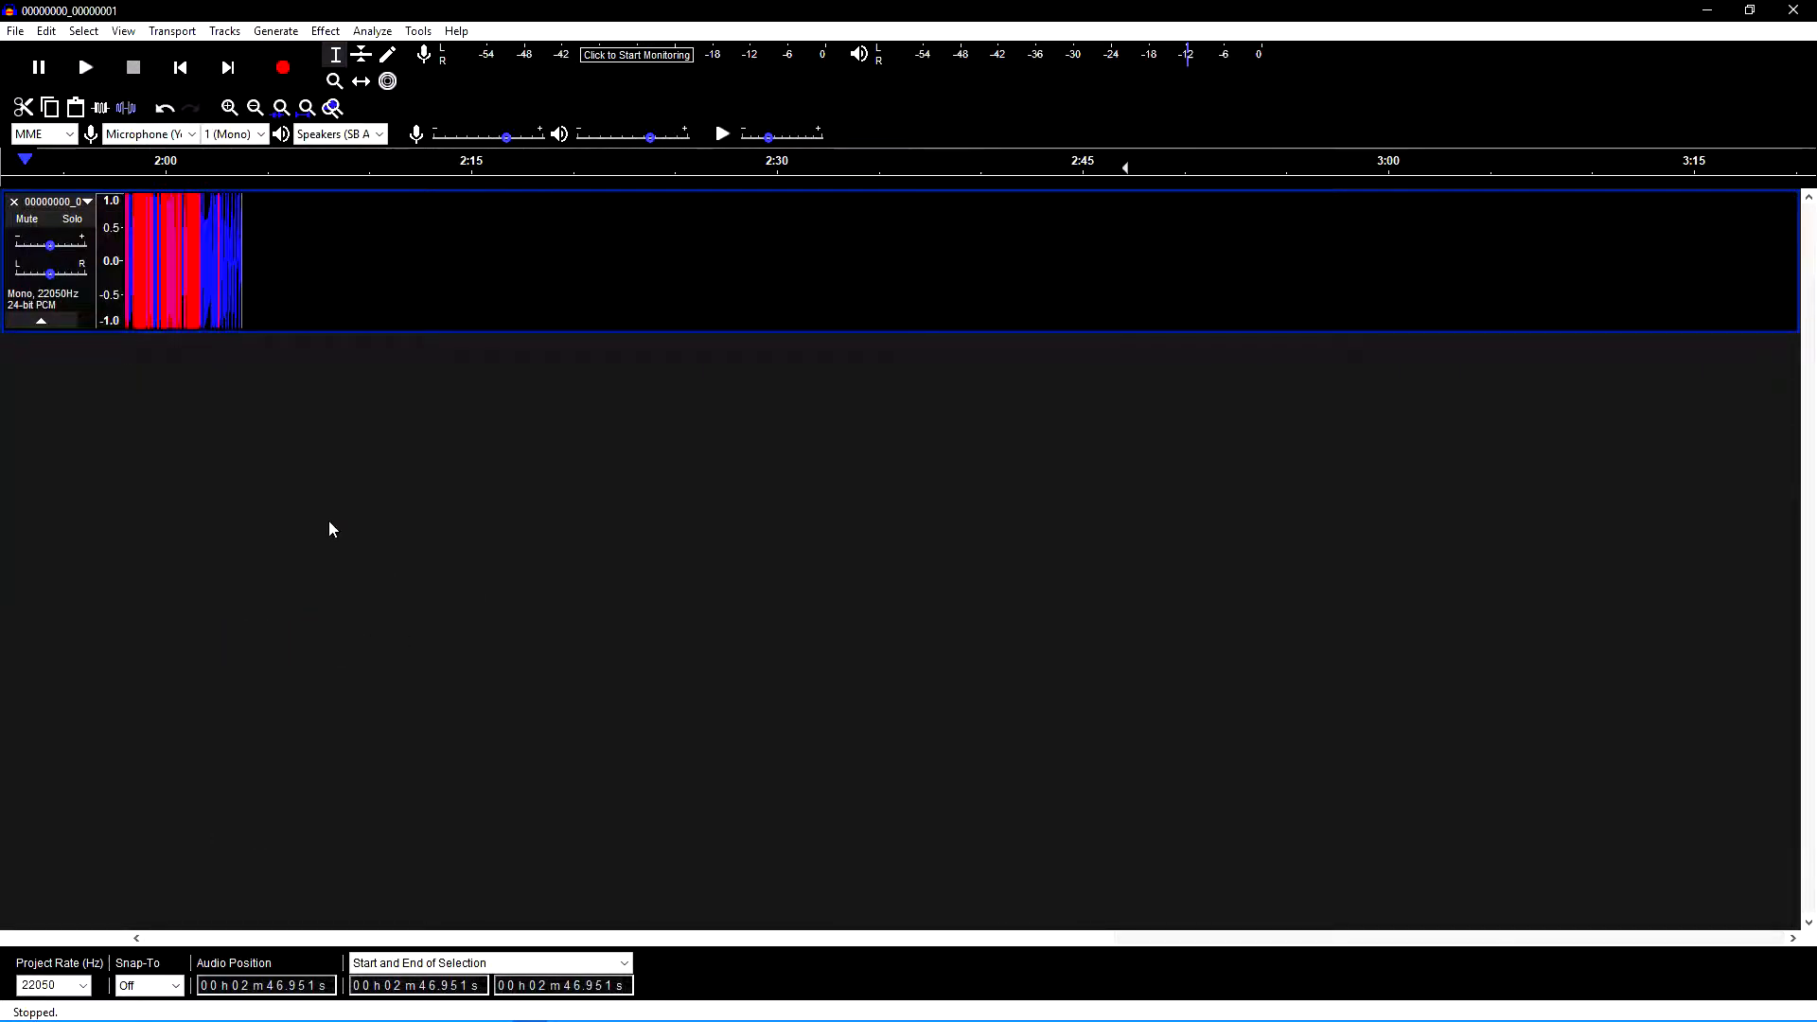
left_click(217, 230)
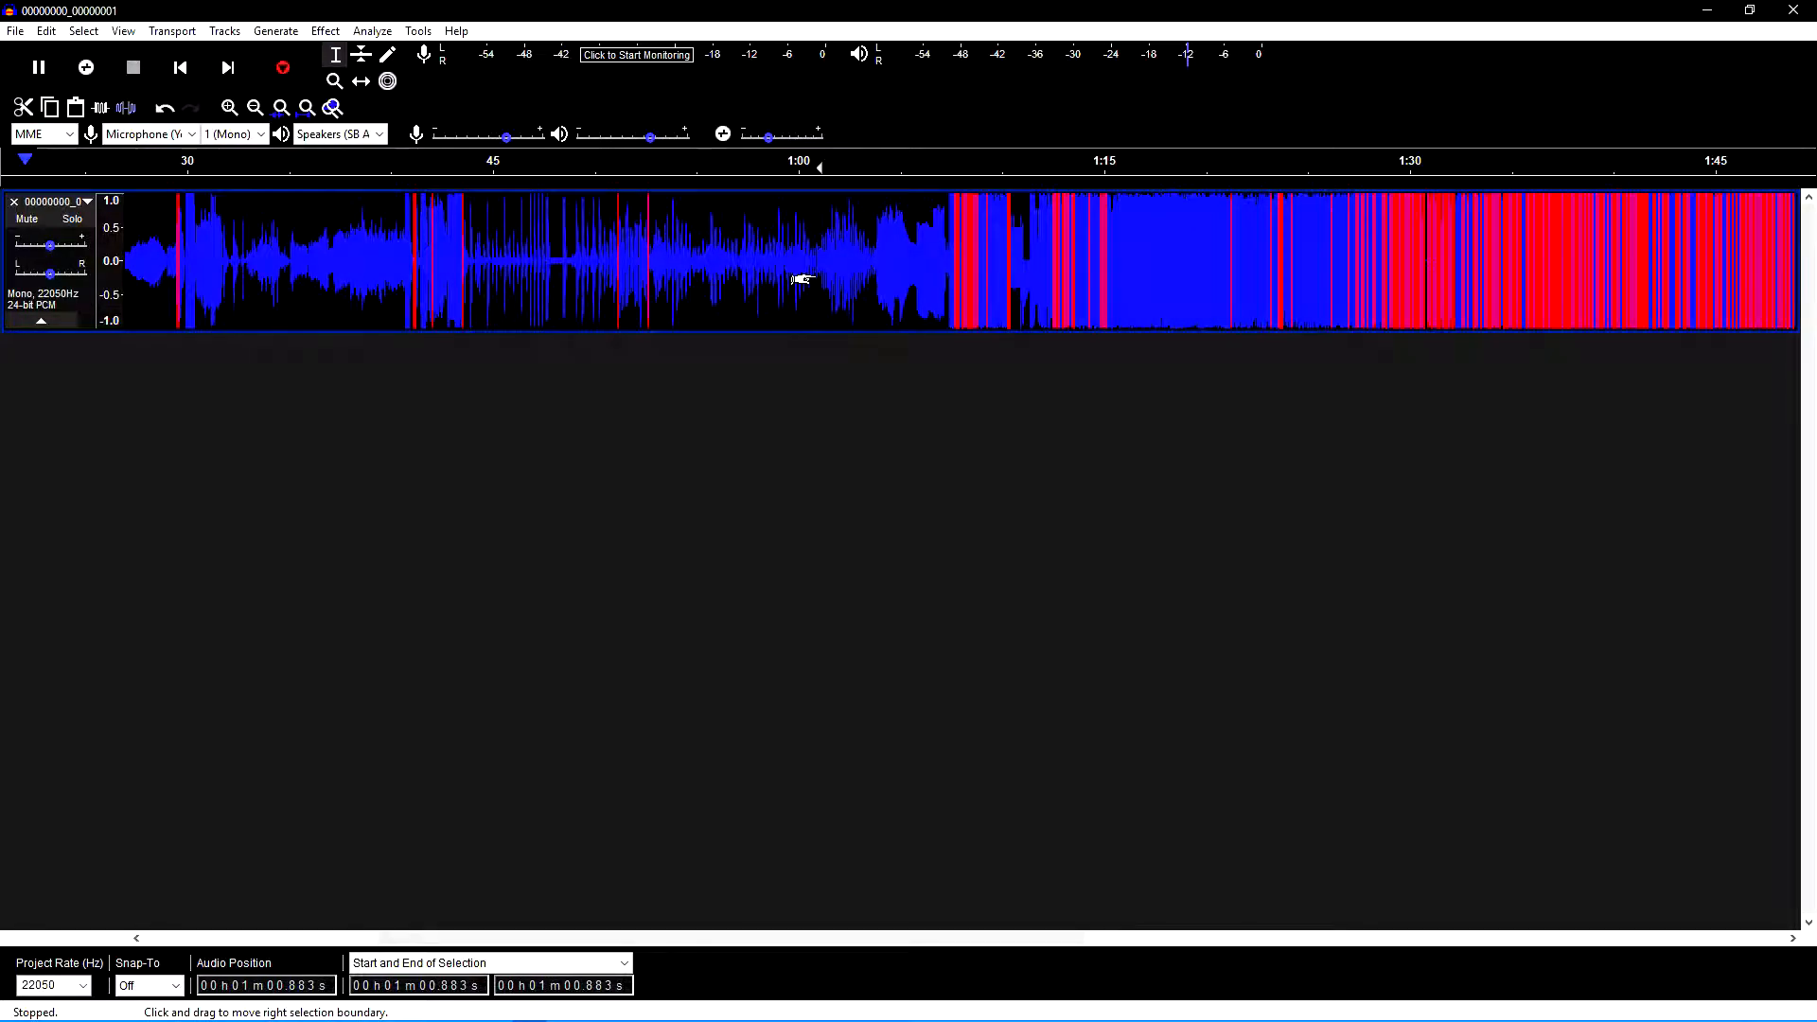
Place the cursor at about 1:00.578, at the start of the next sound.
scroll(800, 278, "left", 3)
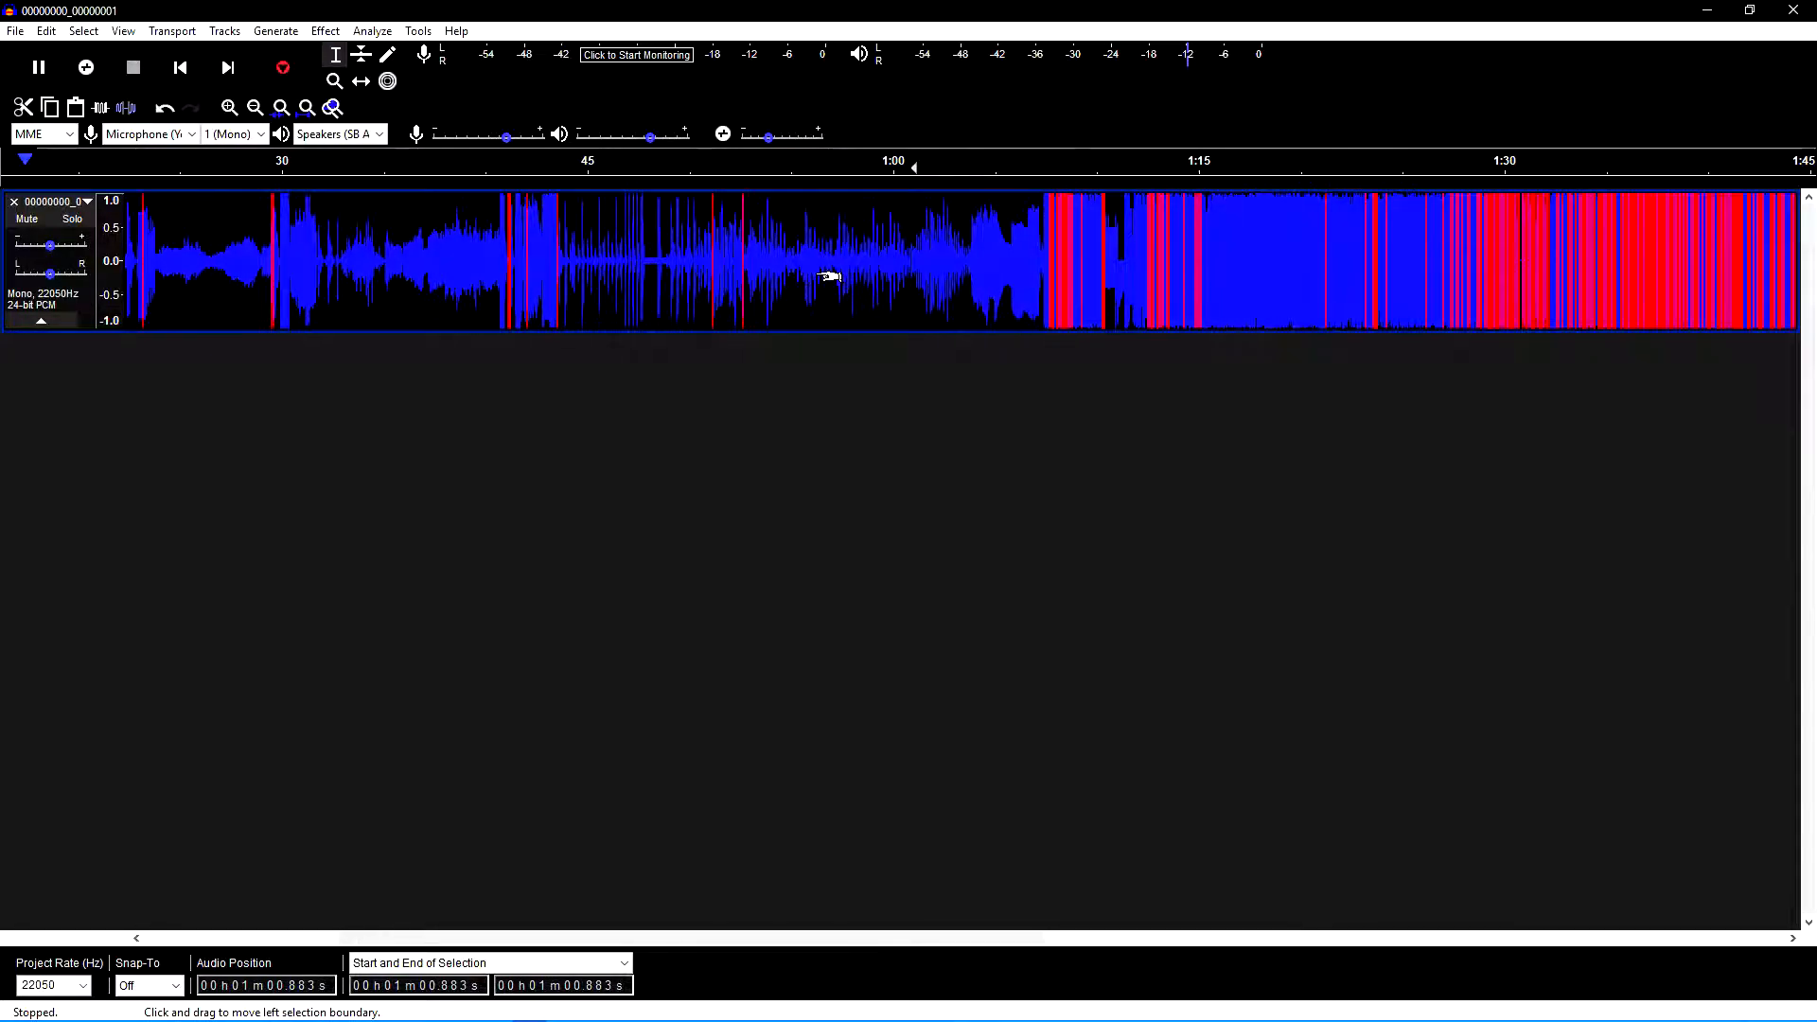
scroll(907, 254, "up", 3, "ctrl")
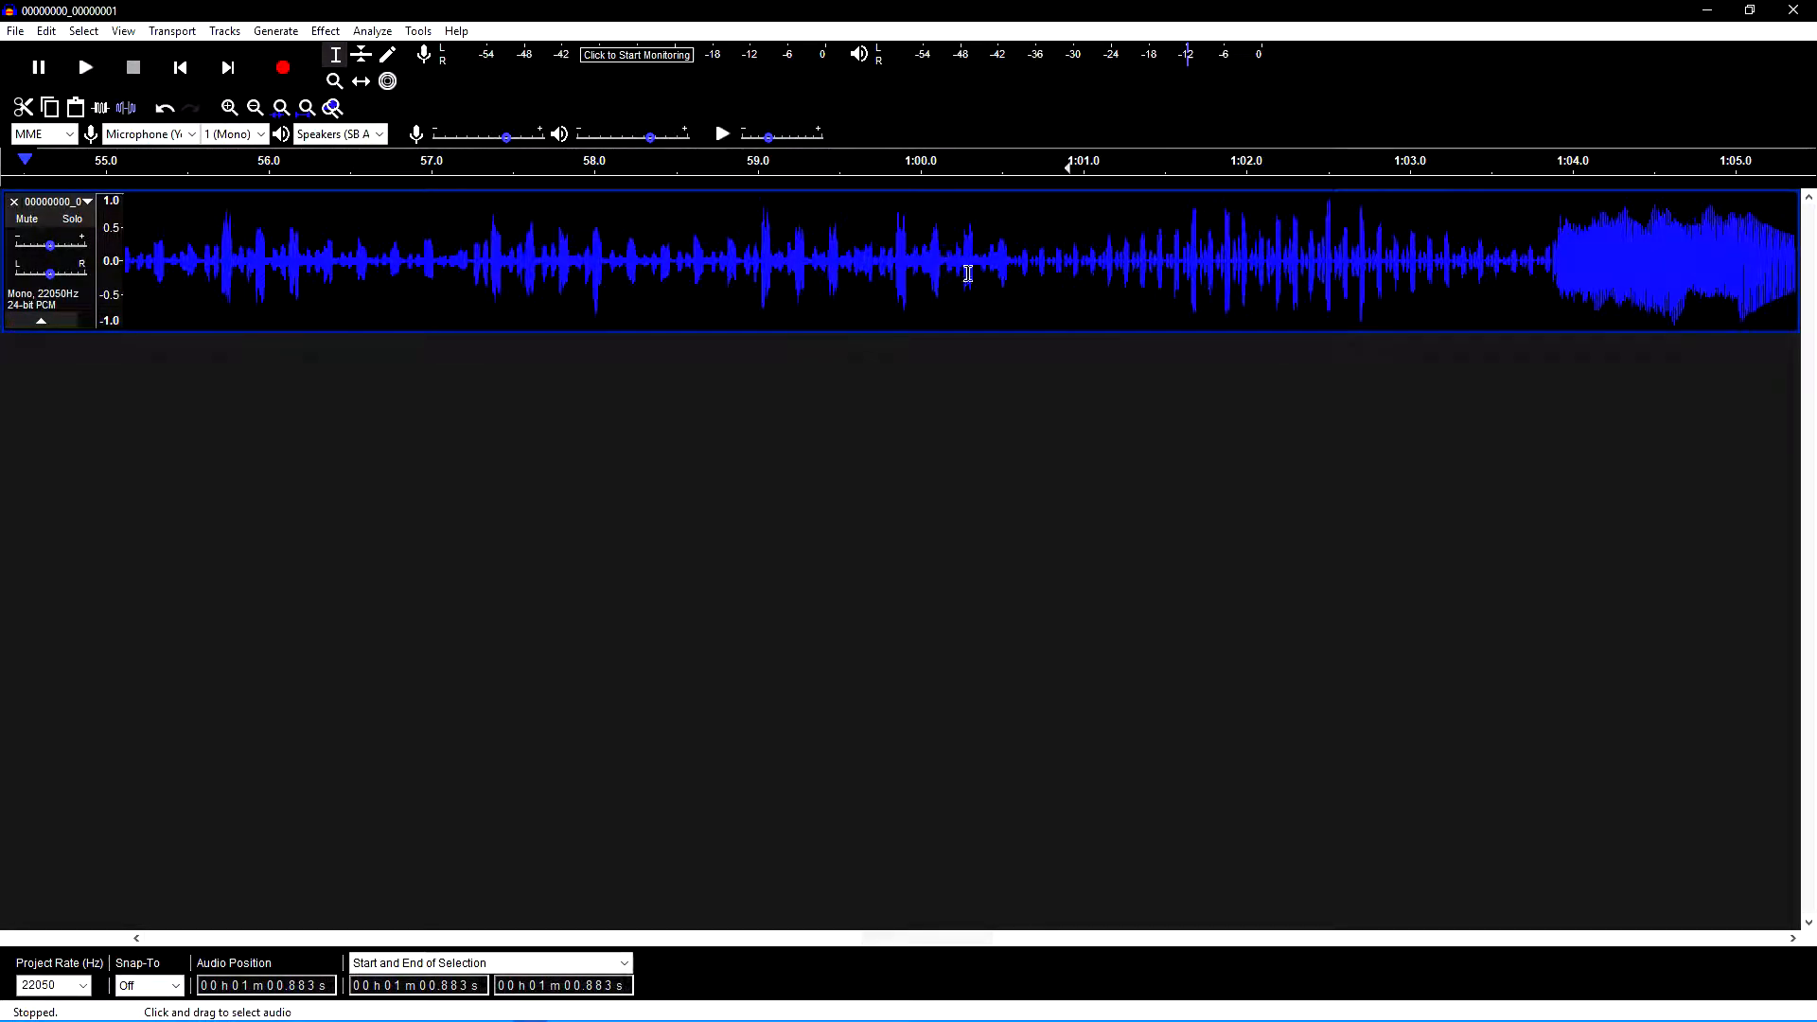
key("space")
key("space")
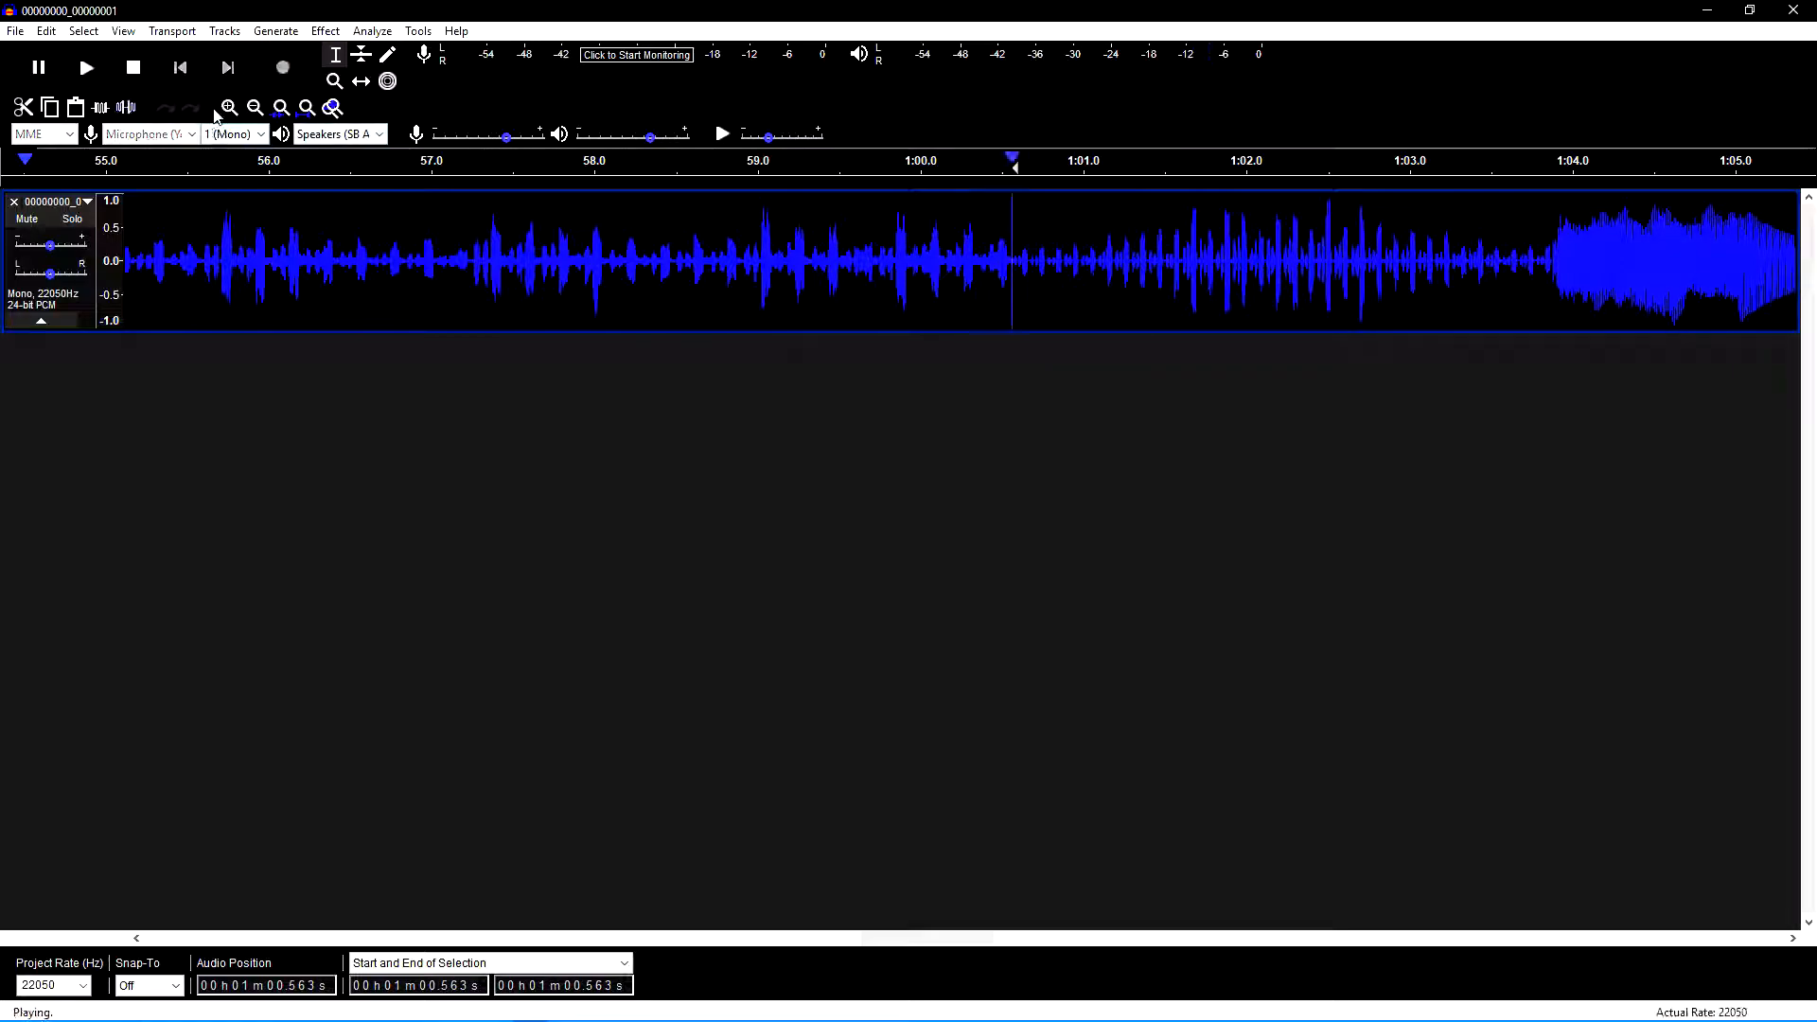
left_click(228, 108)
left_click(228, 108)
left_click(228, 108)
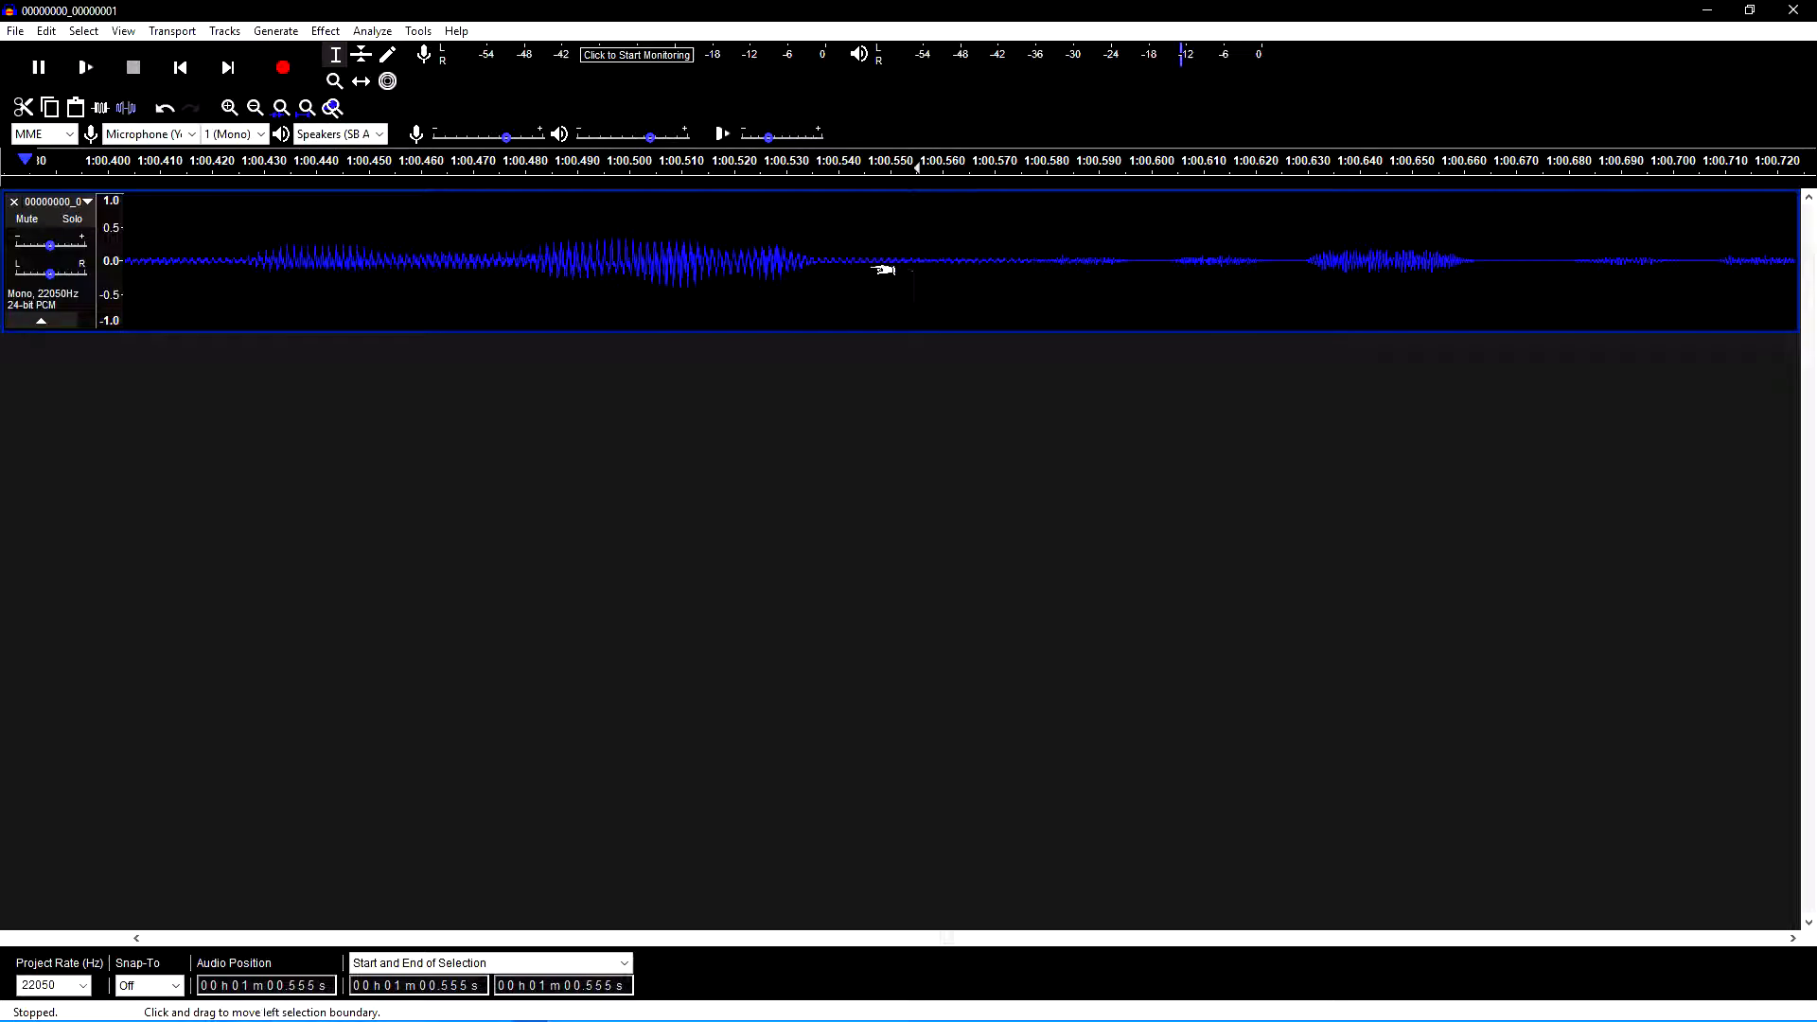
left_click(548, 259)
key("space")
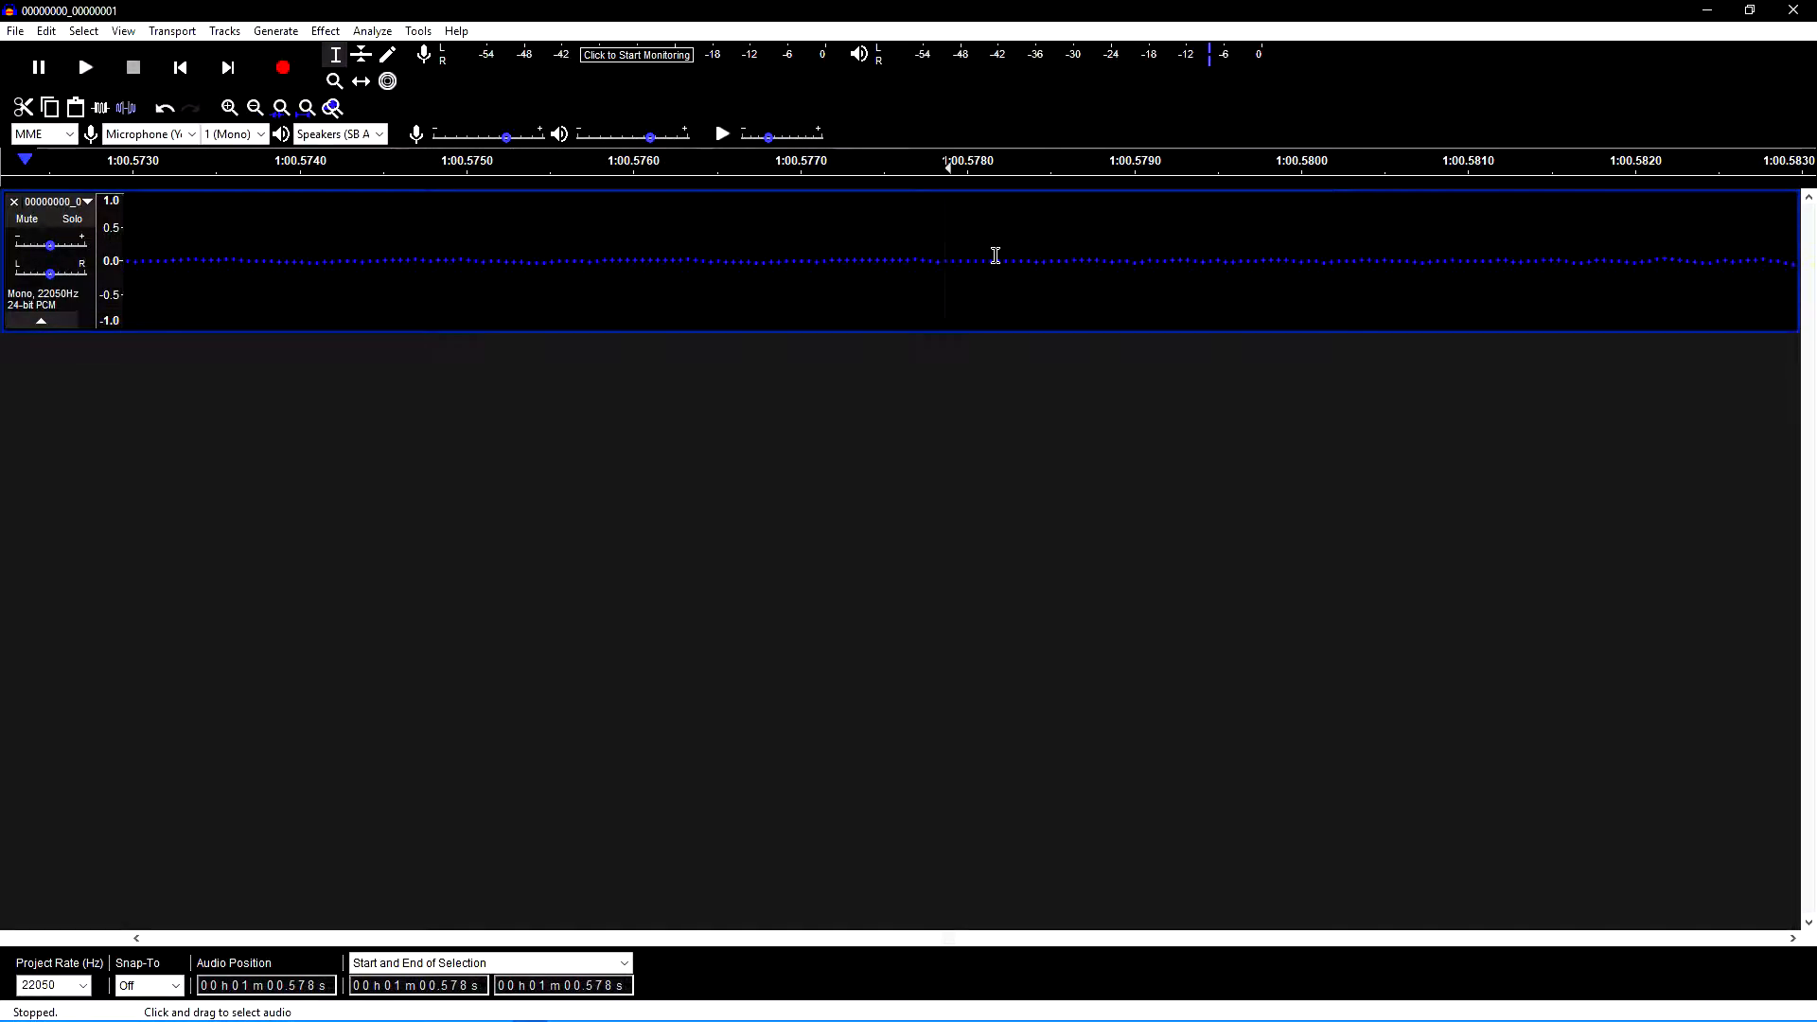
Extend the selection from the cursor to about 1:03.888, just before the loud sound begins.
scroll(994, 257, "down", 7)
scroll(981, 261, "down", 5)
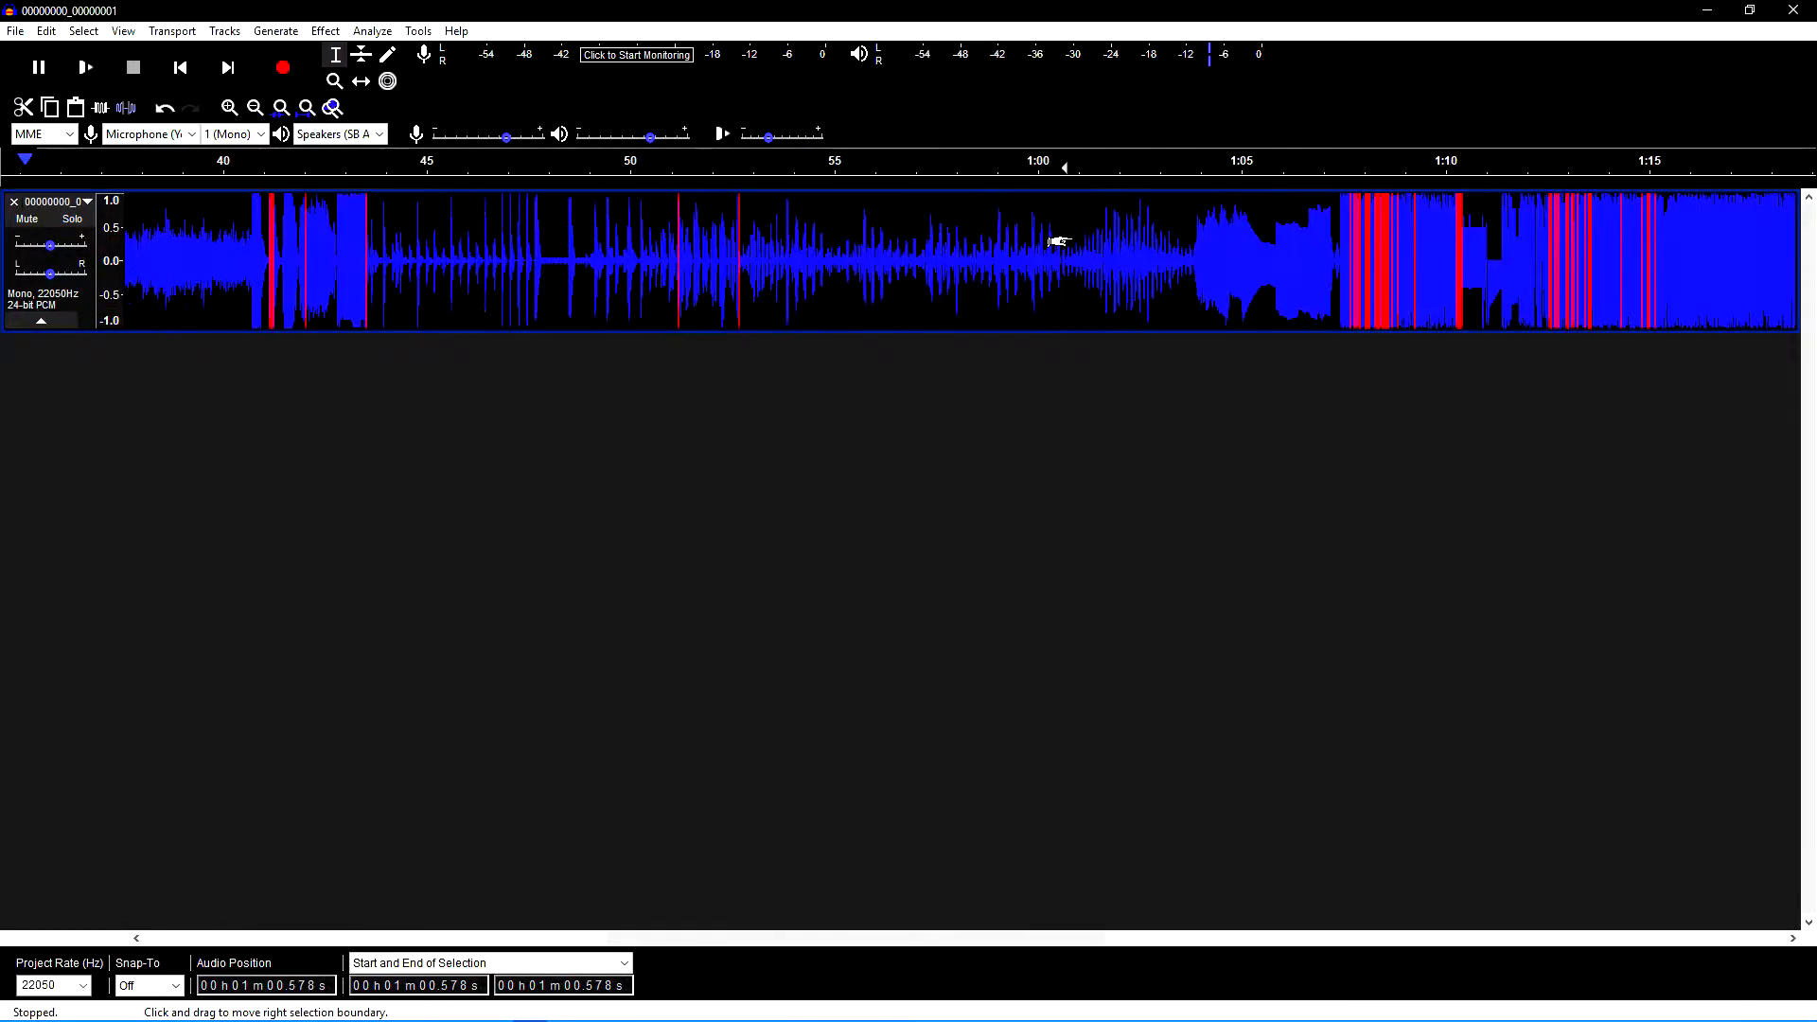
left_click(1176, 275, "shift")
scroll(1177, 276, "up", 5)
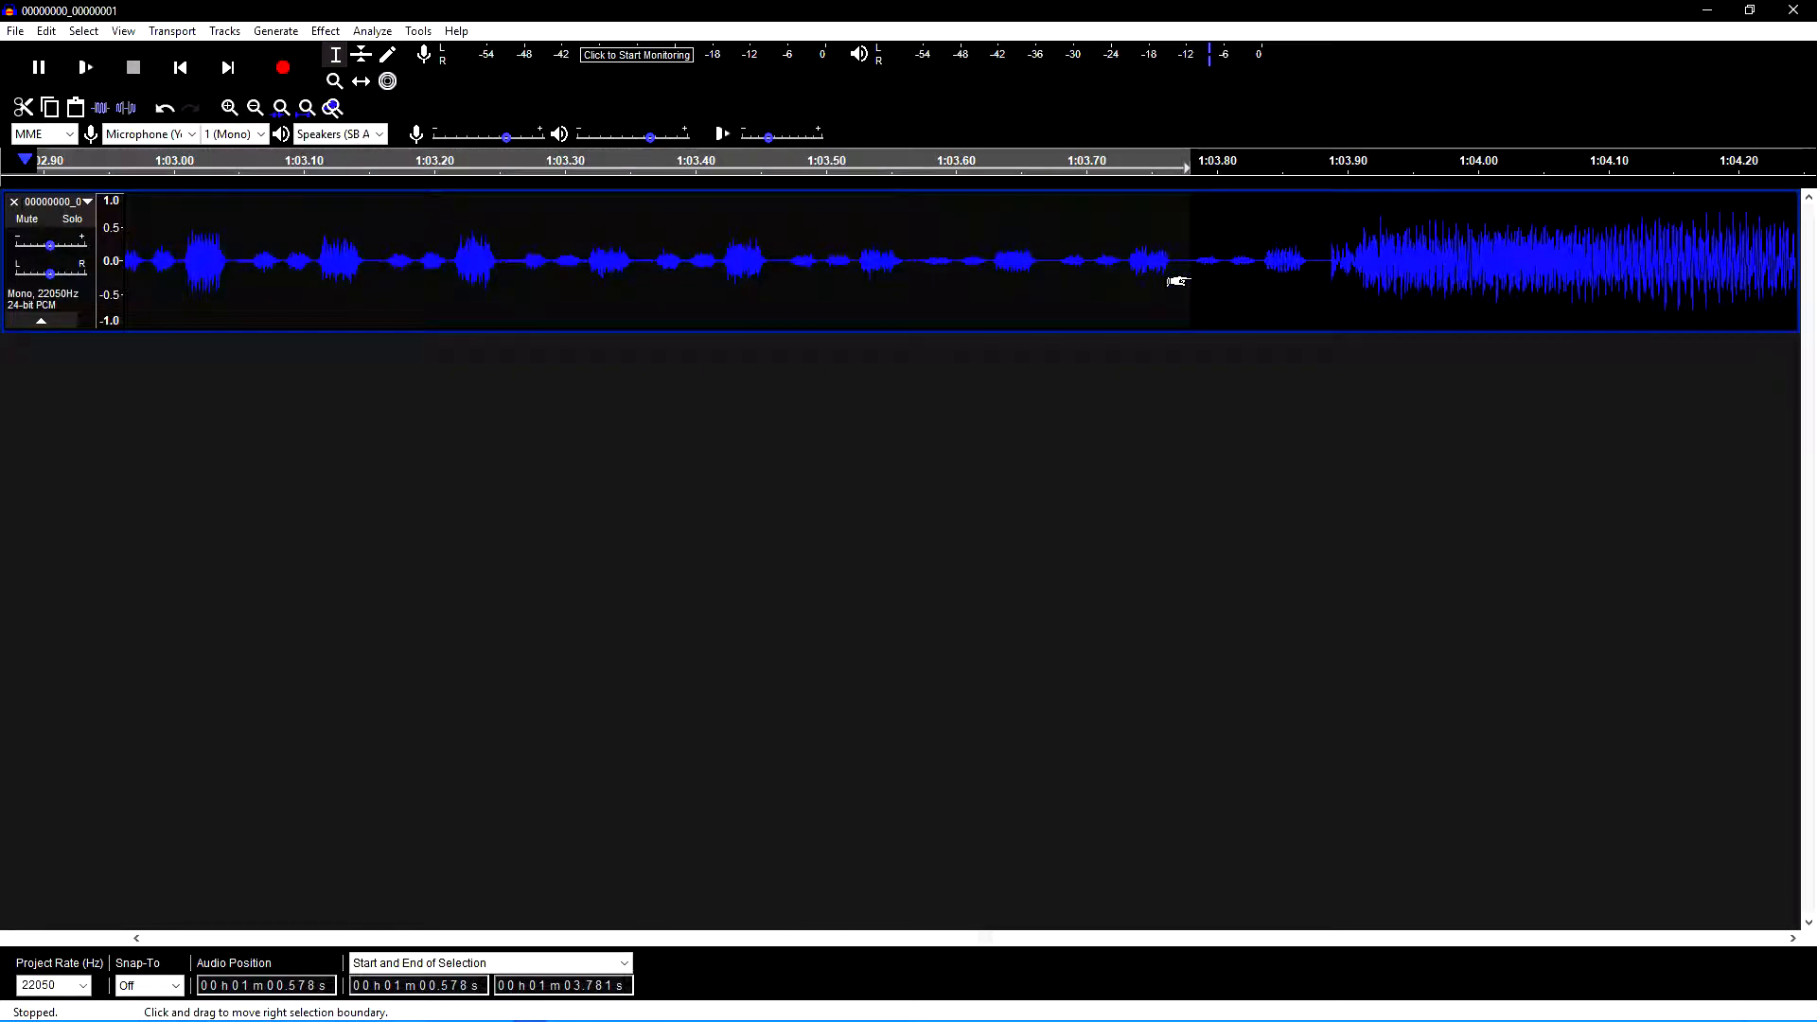
scroll(1333, 272, "up", 7)
left_click(1378, 271, "shift")
scroll(820, 247, "right", 6)
scroll(821, 247, "left", 1)
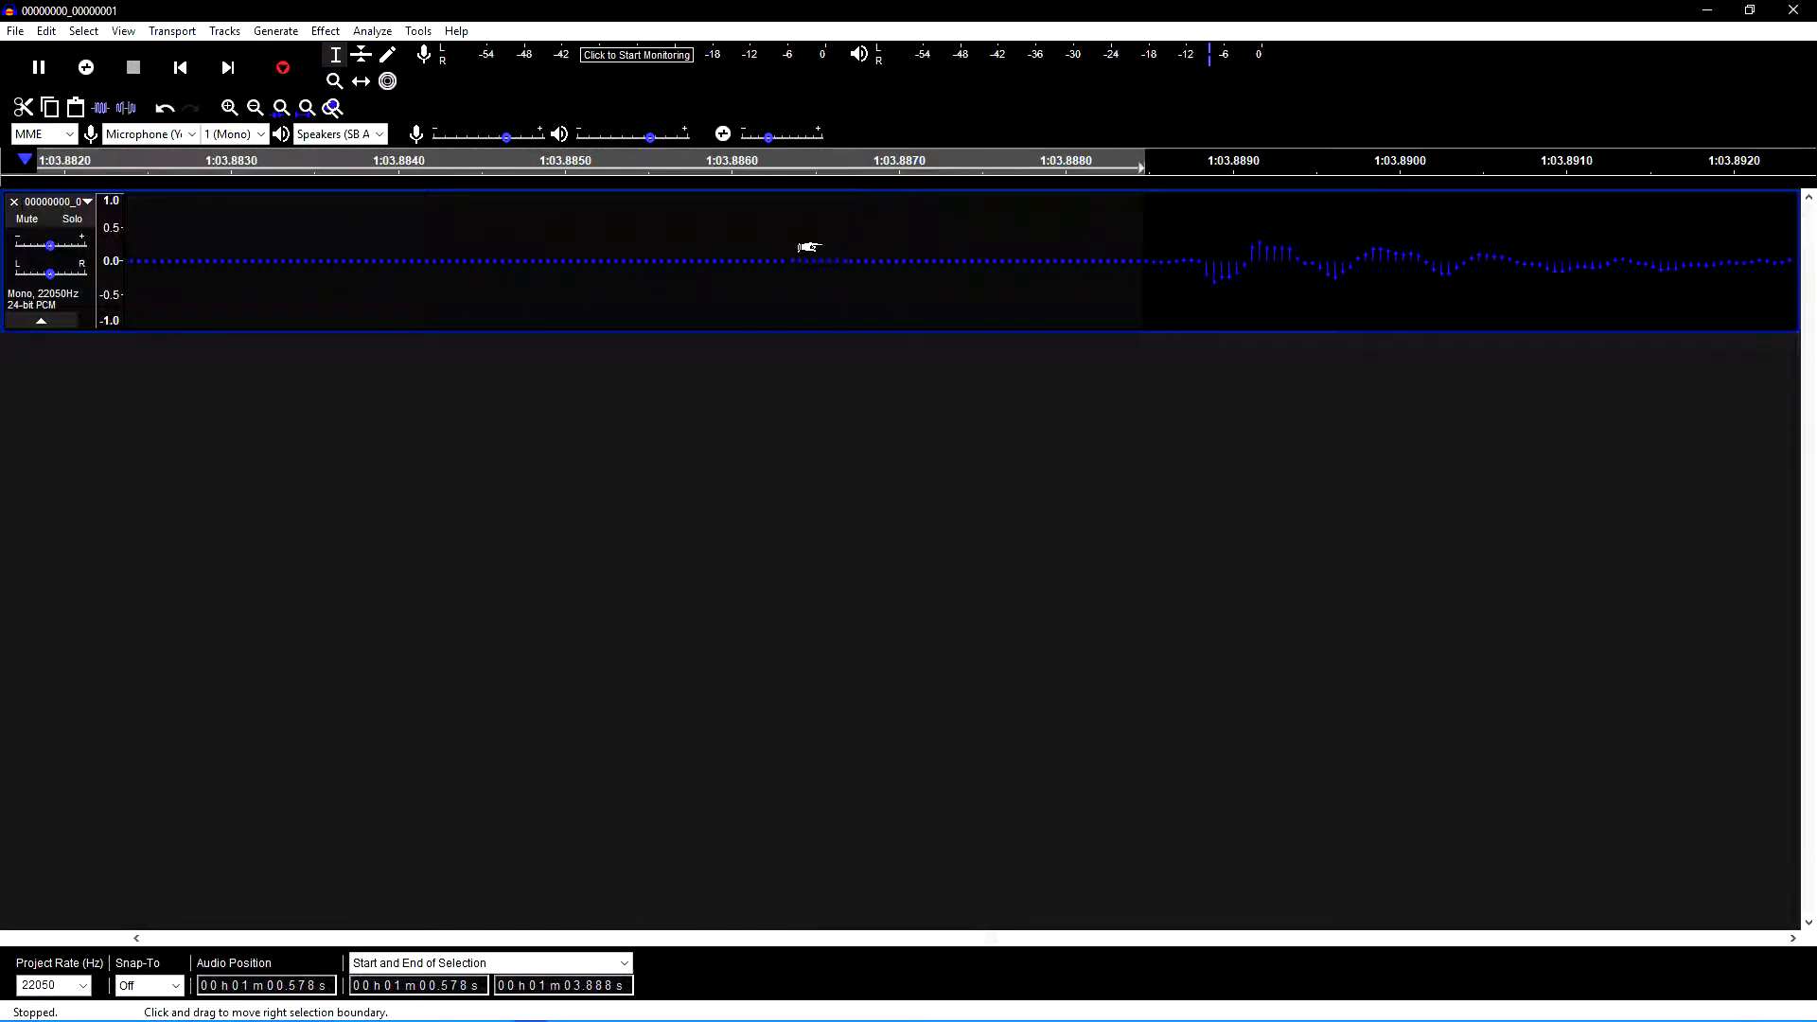
Play the selected audio between about 1:00.578 and 1:03.888.
left_click(265, 108)
left_click(264, 108)
left_click(264, 108)
left_click(264, 108)
key("space")
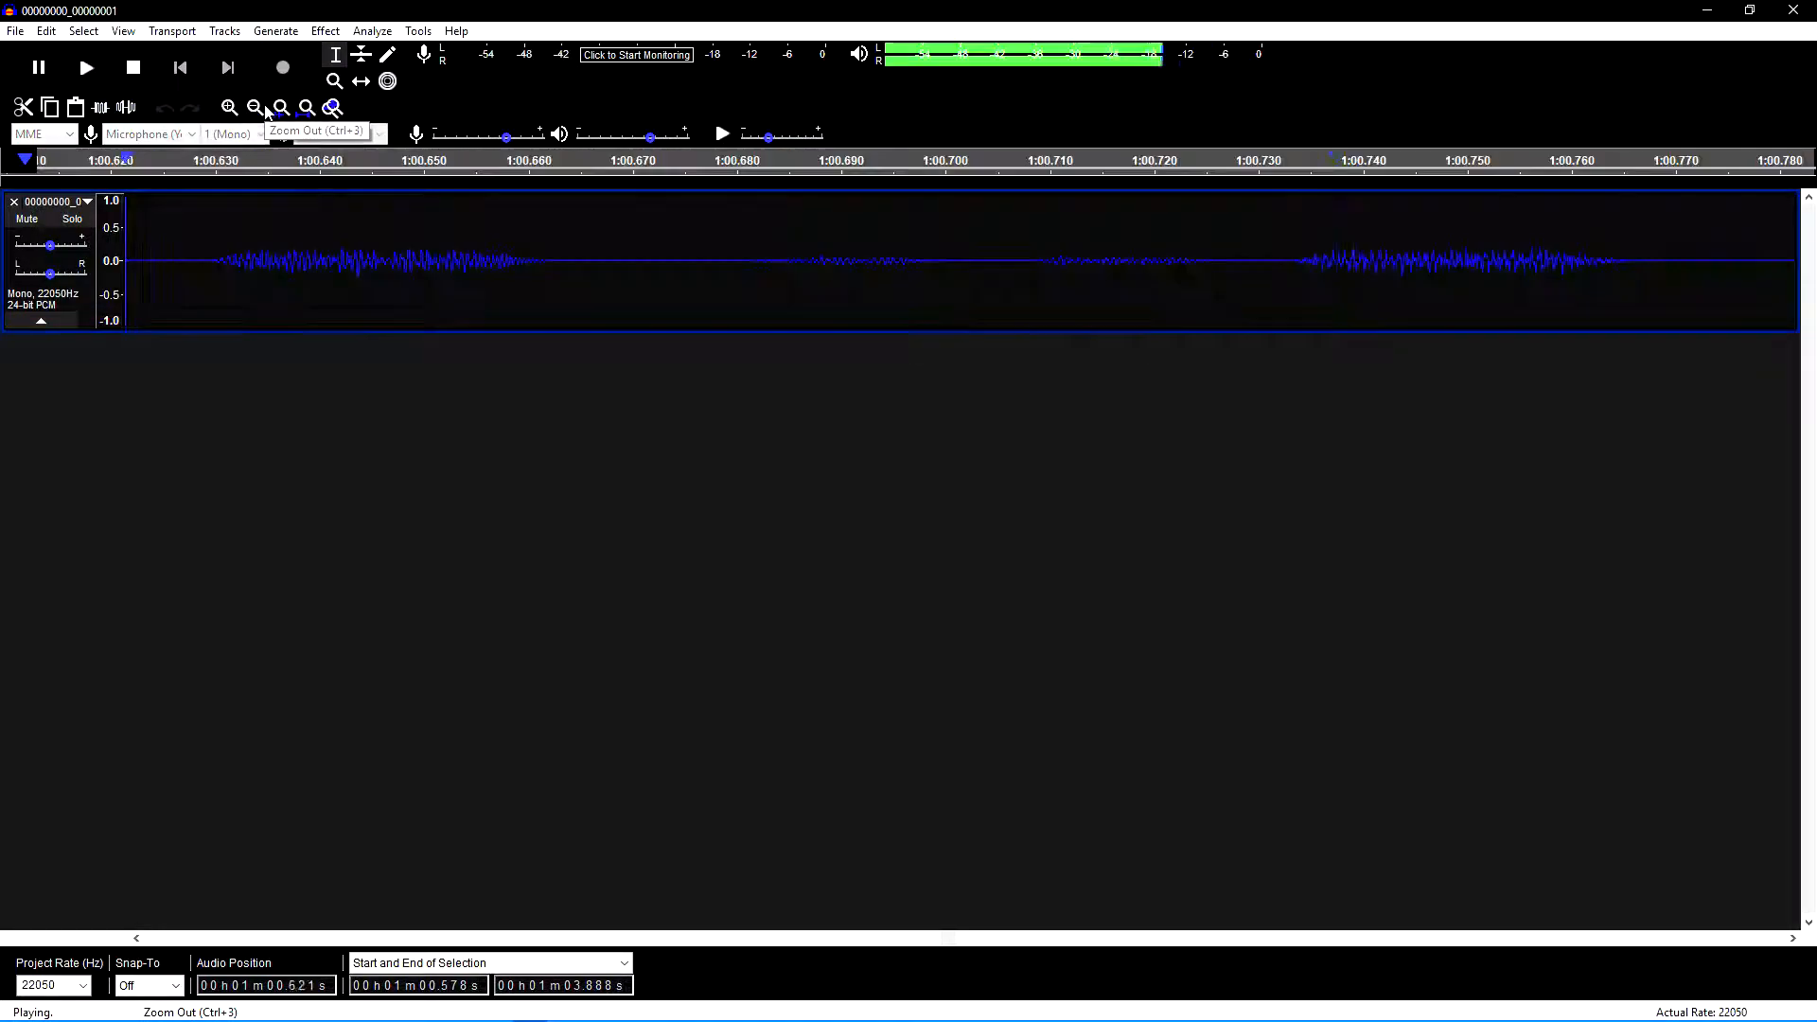
left_click(264, 108)
left_click(264, 108)
left_click(264, 108)
left_click(264, 108)
left_click(264, 108)
left_click(264, 108)
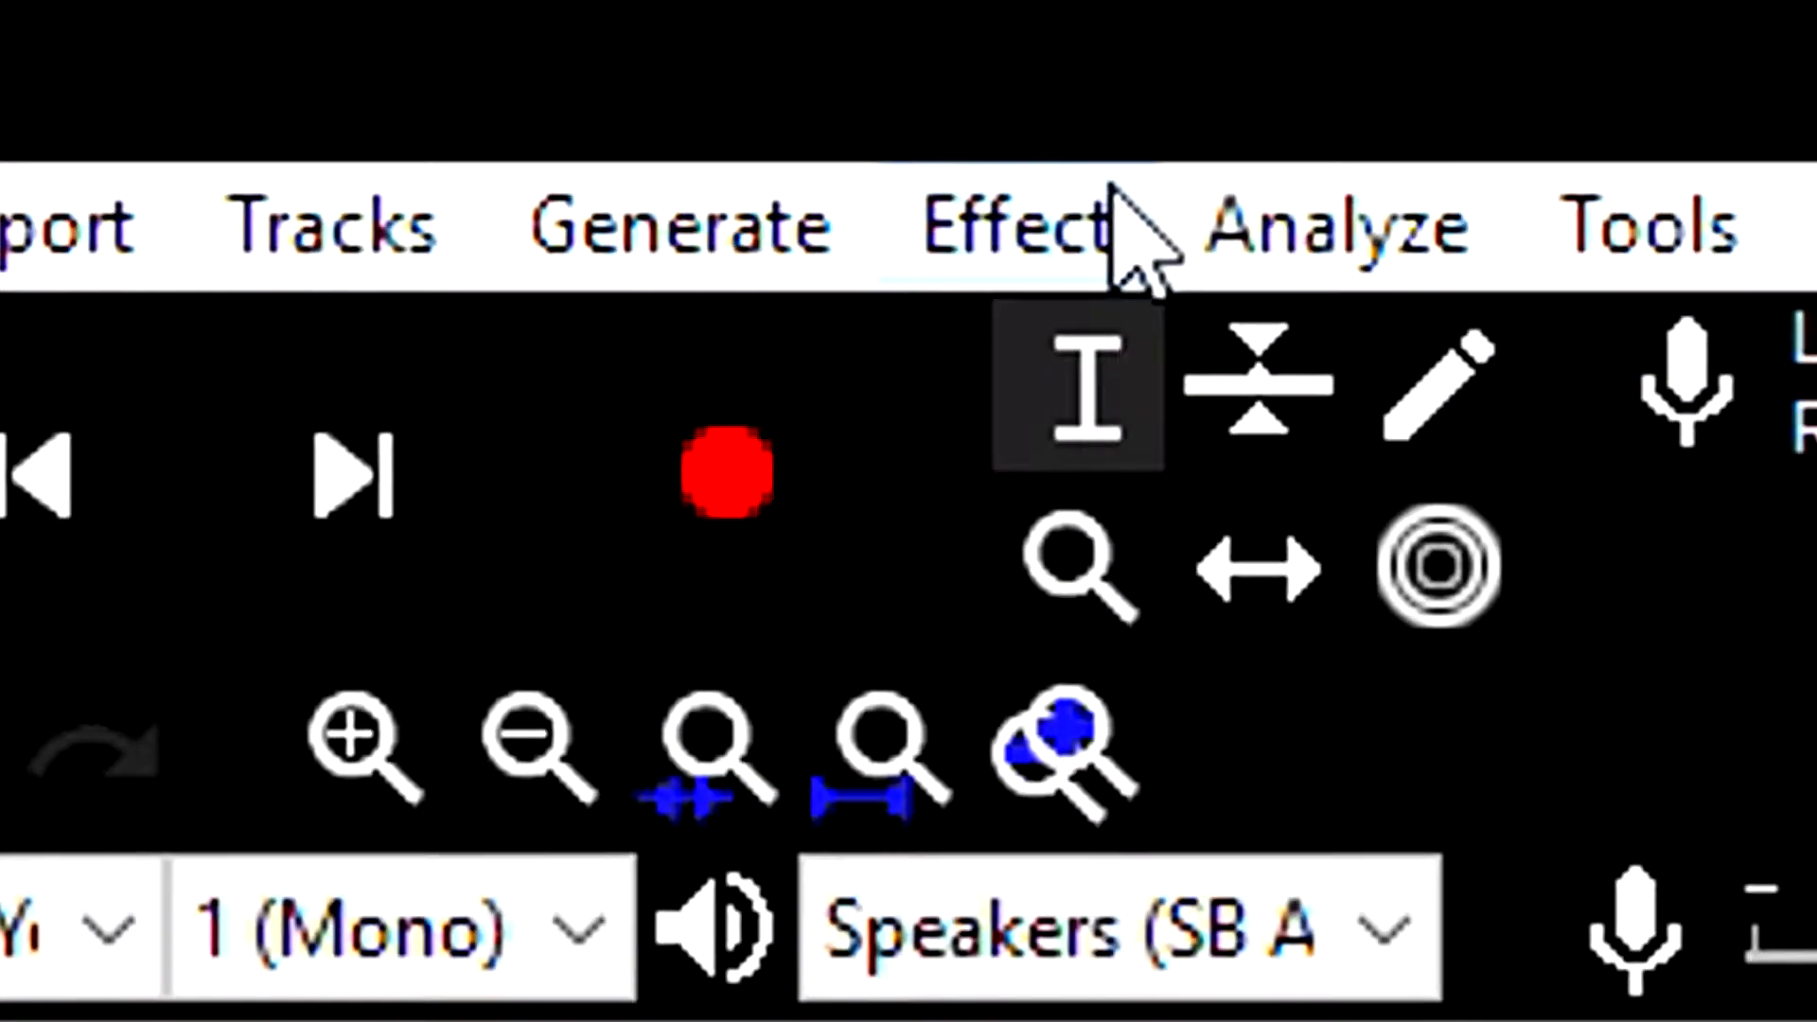
Preview the Change Speed effect on the selection with a 0.500 speed multiplier.
left_click(337, 29)
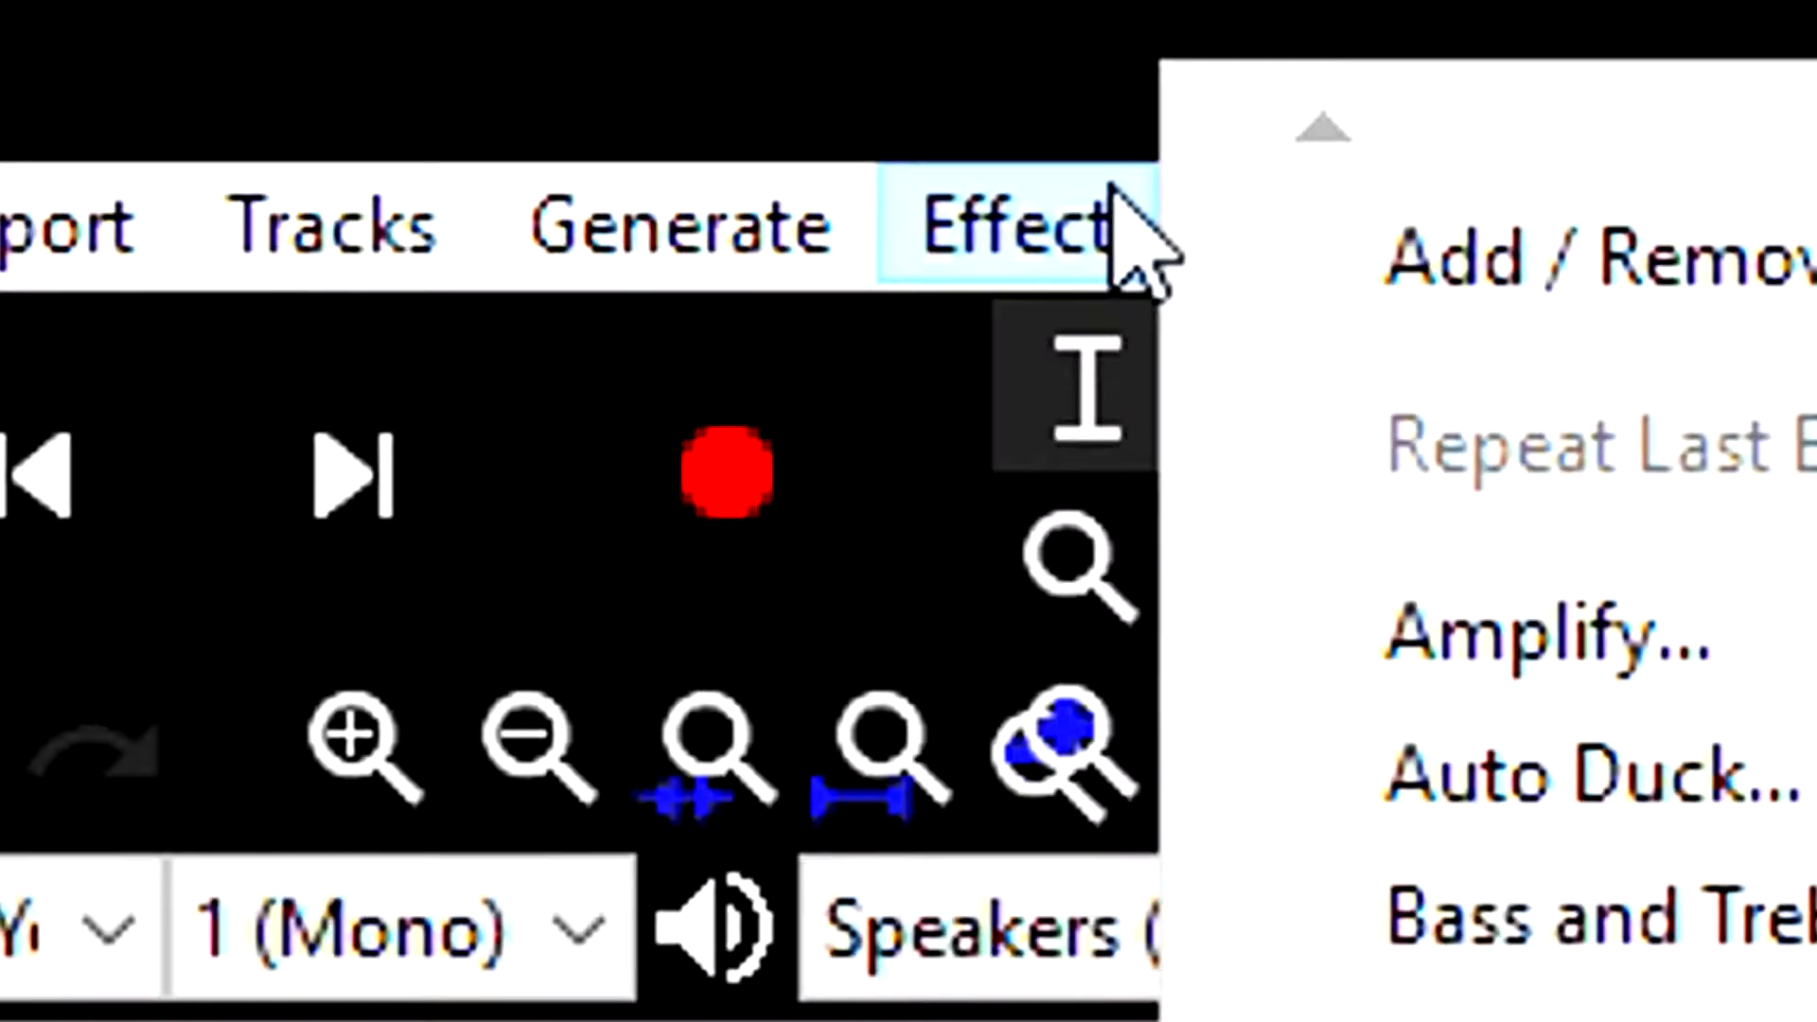
left_click(1221, 726)
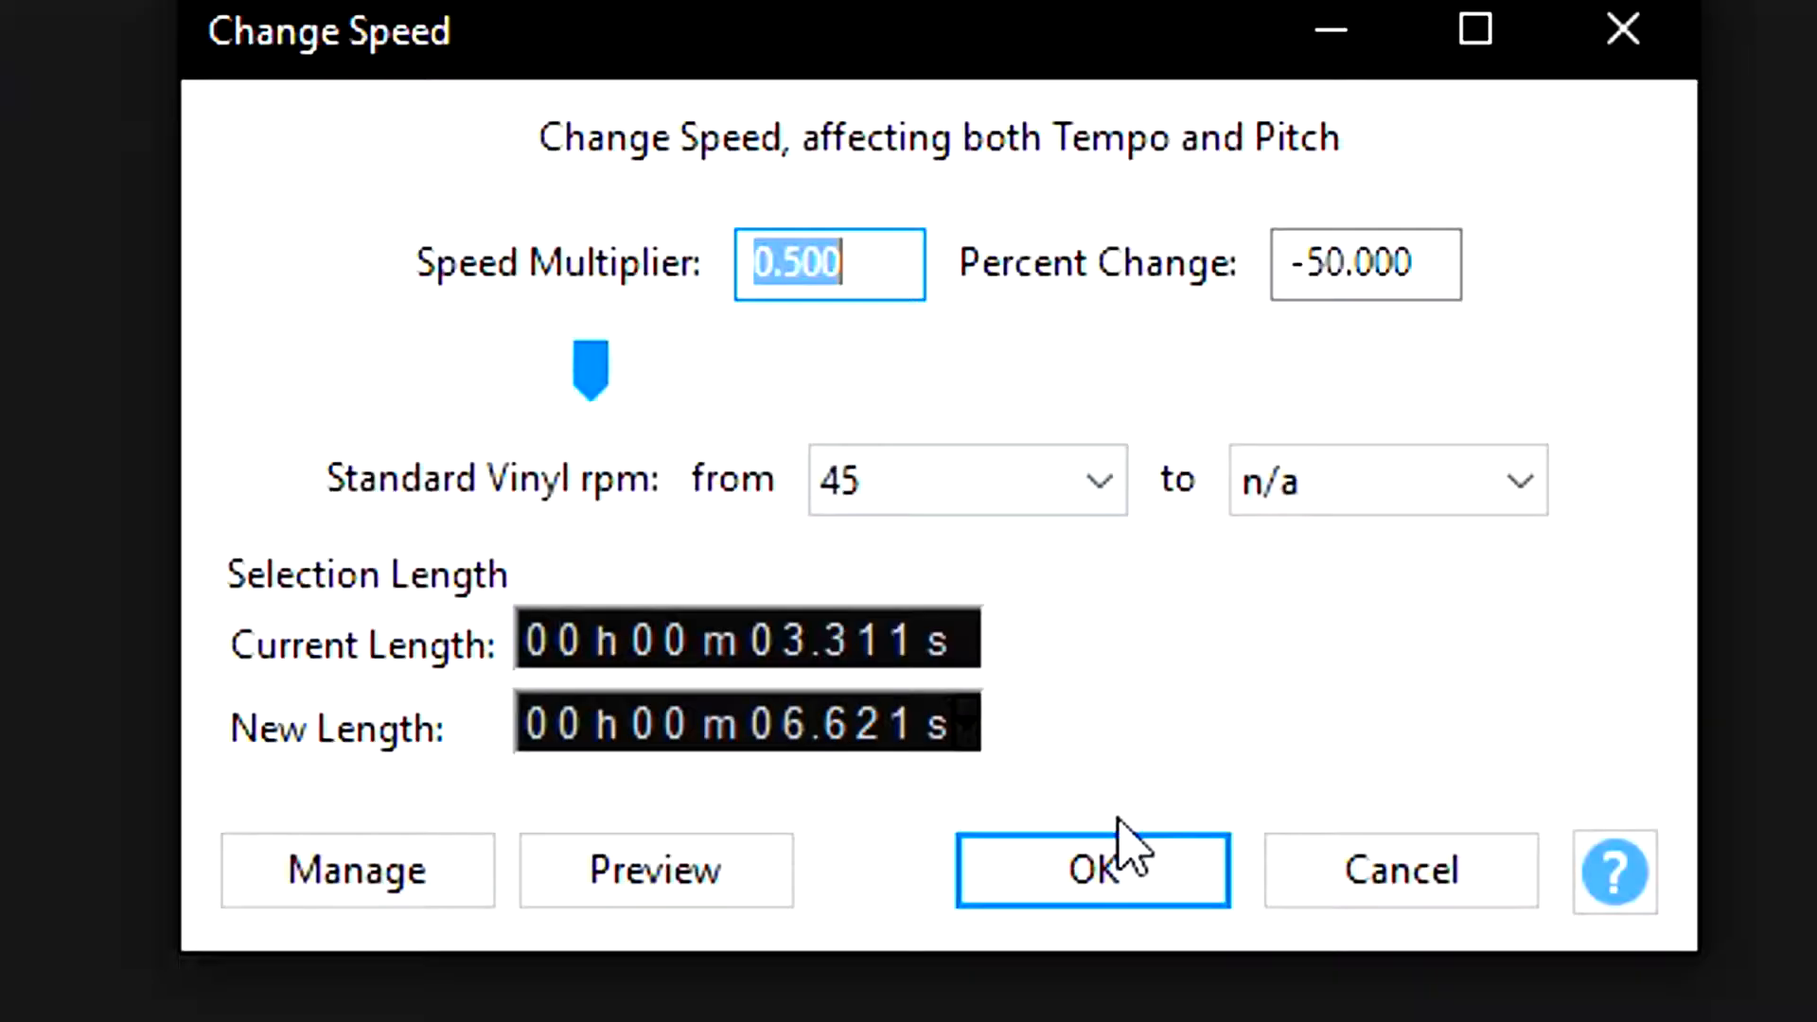
left_click(722, 896)
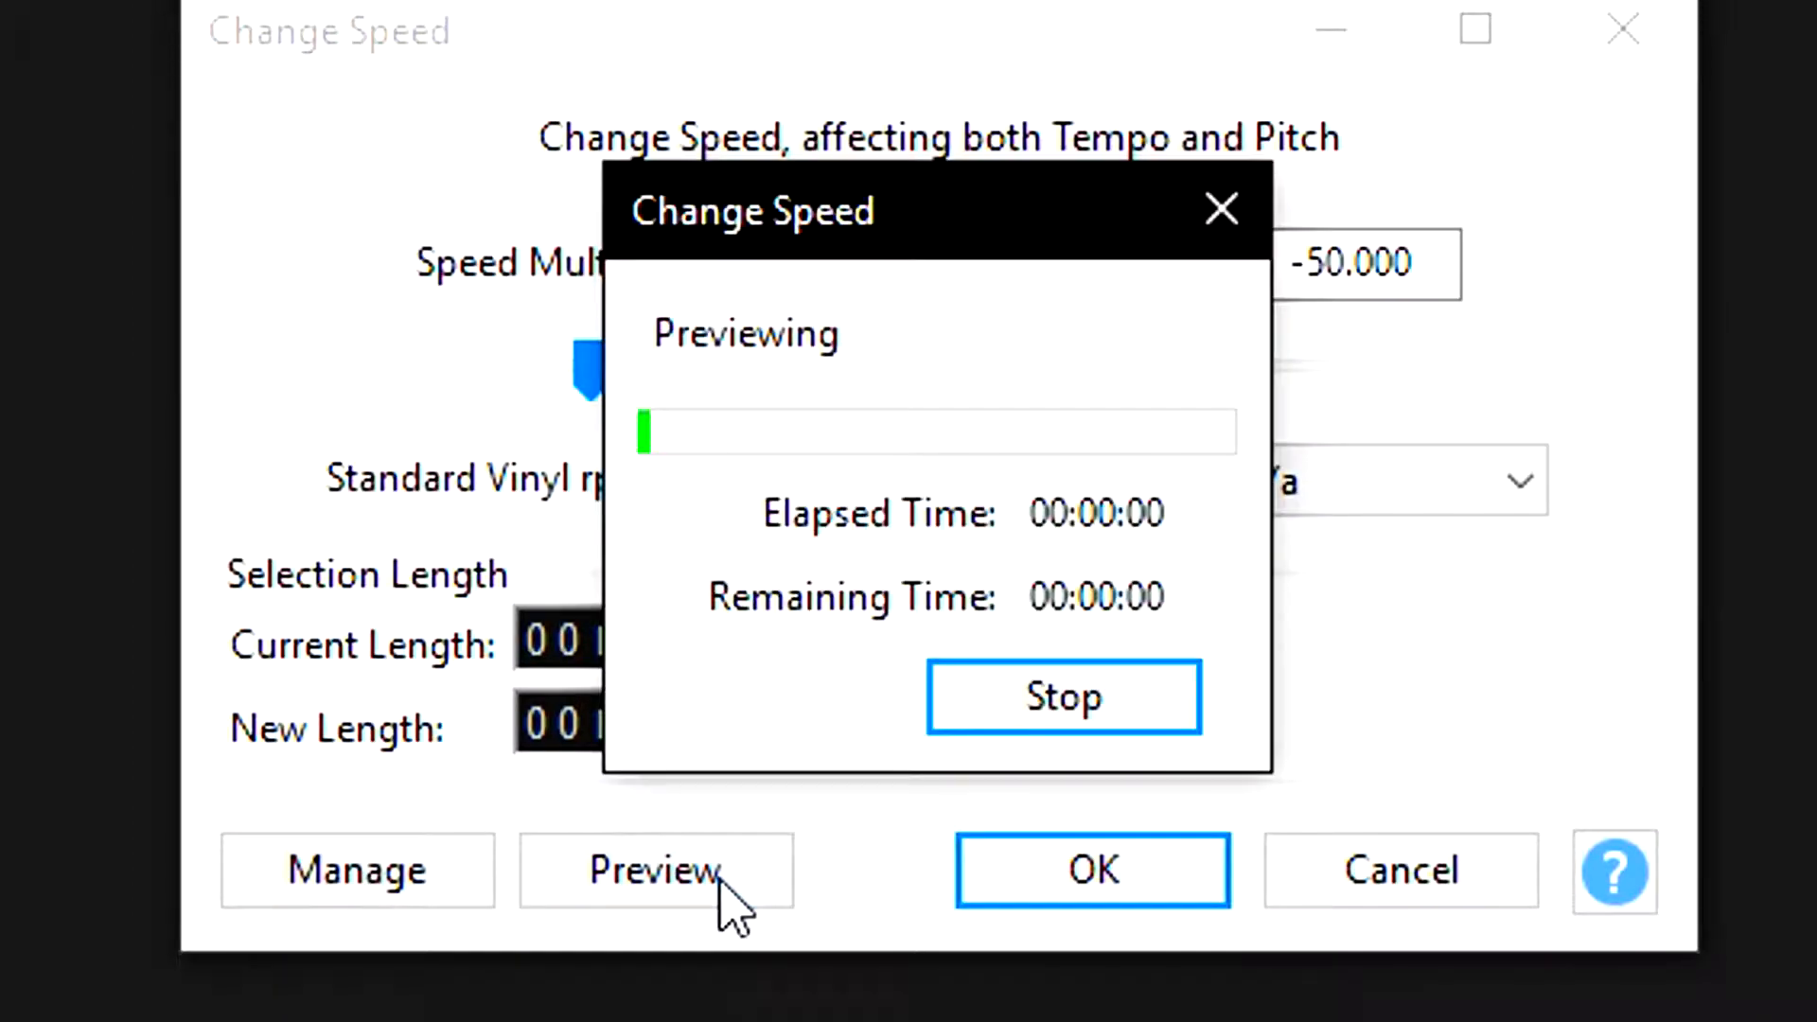
left_click(1135, 701)
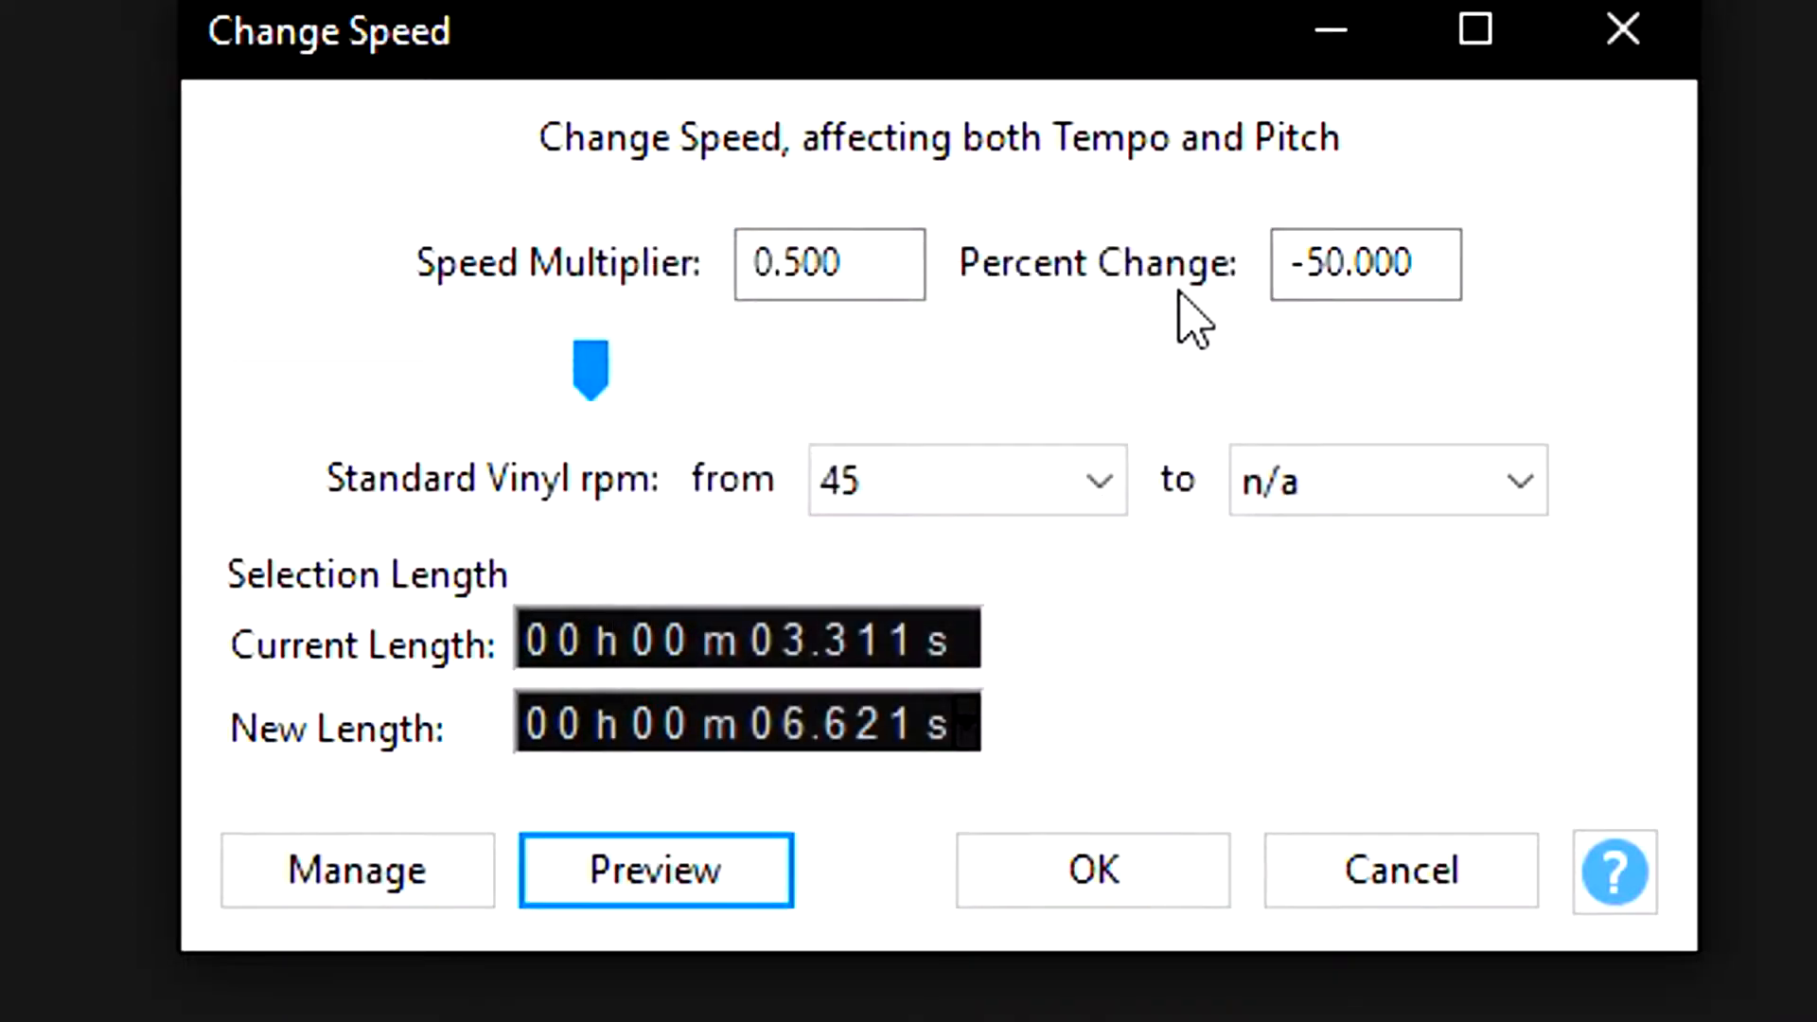
Set the speed's percent change to -60 and preview the selection.
left_click(1344, 263)
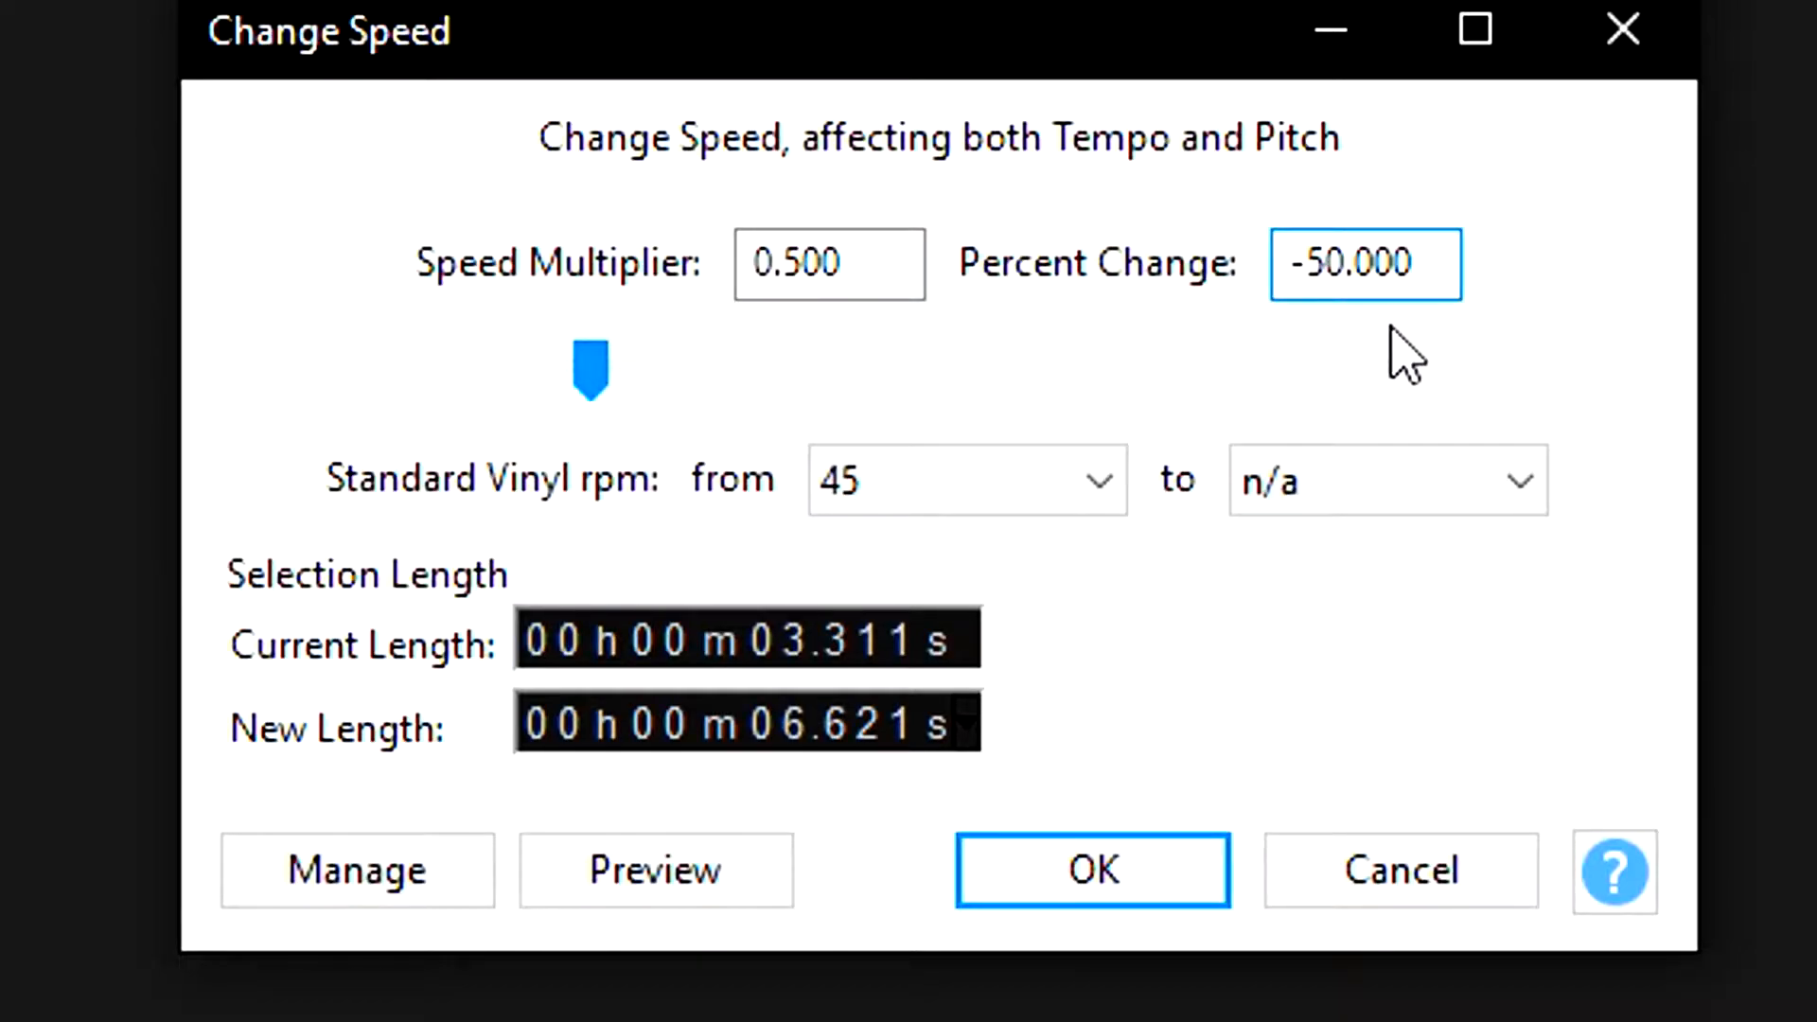
key("BackSpace")
type("6")
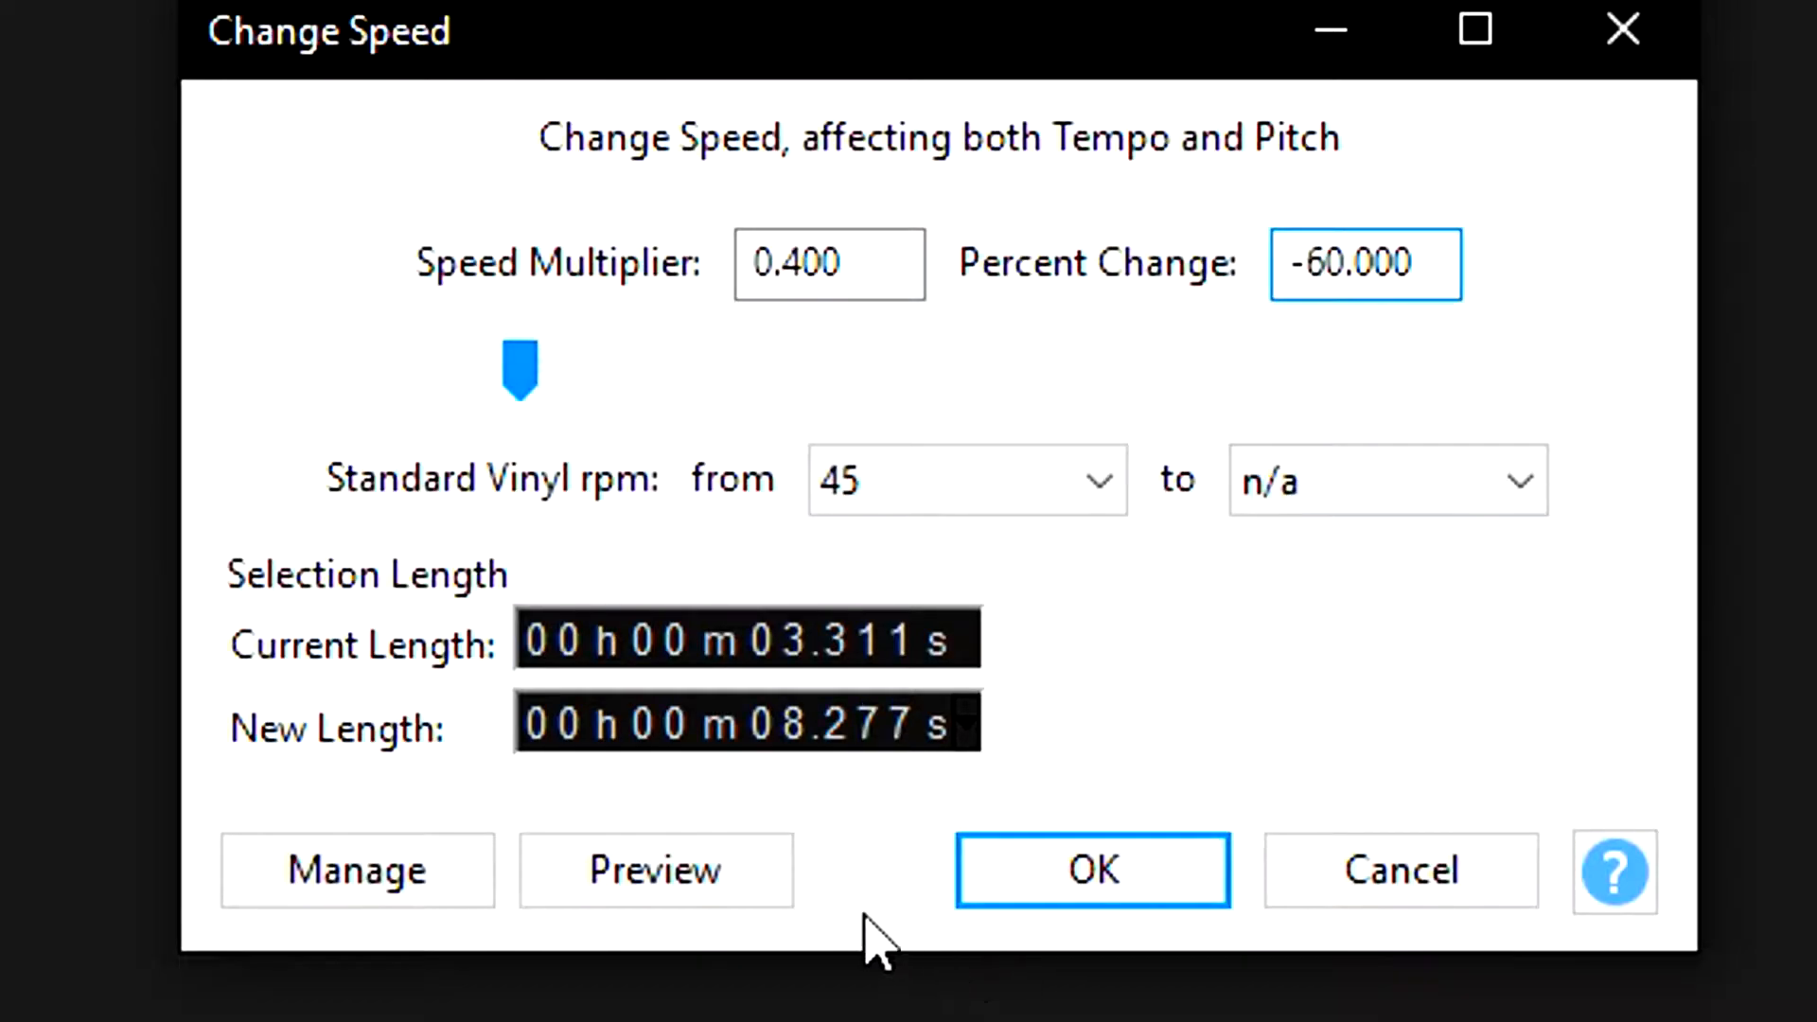
left_click(755, 899)
left_click(1022, 722)
Set the speed's percent change to -70 and preview the selection.
left_click(1326, 264)
key("BackSpace")
type("7")
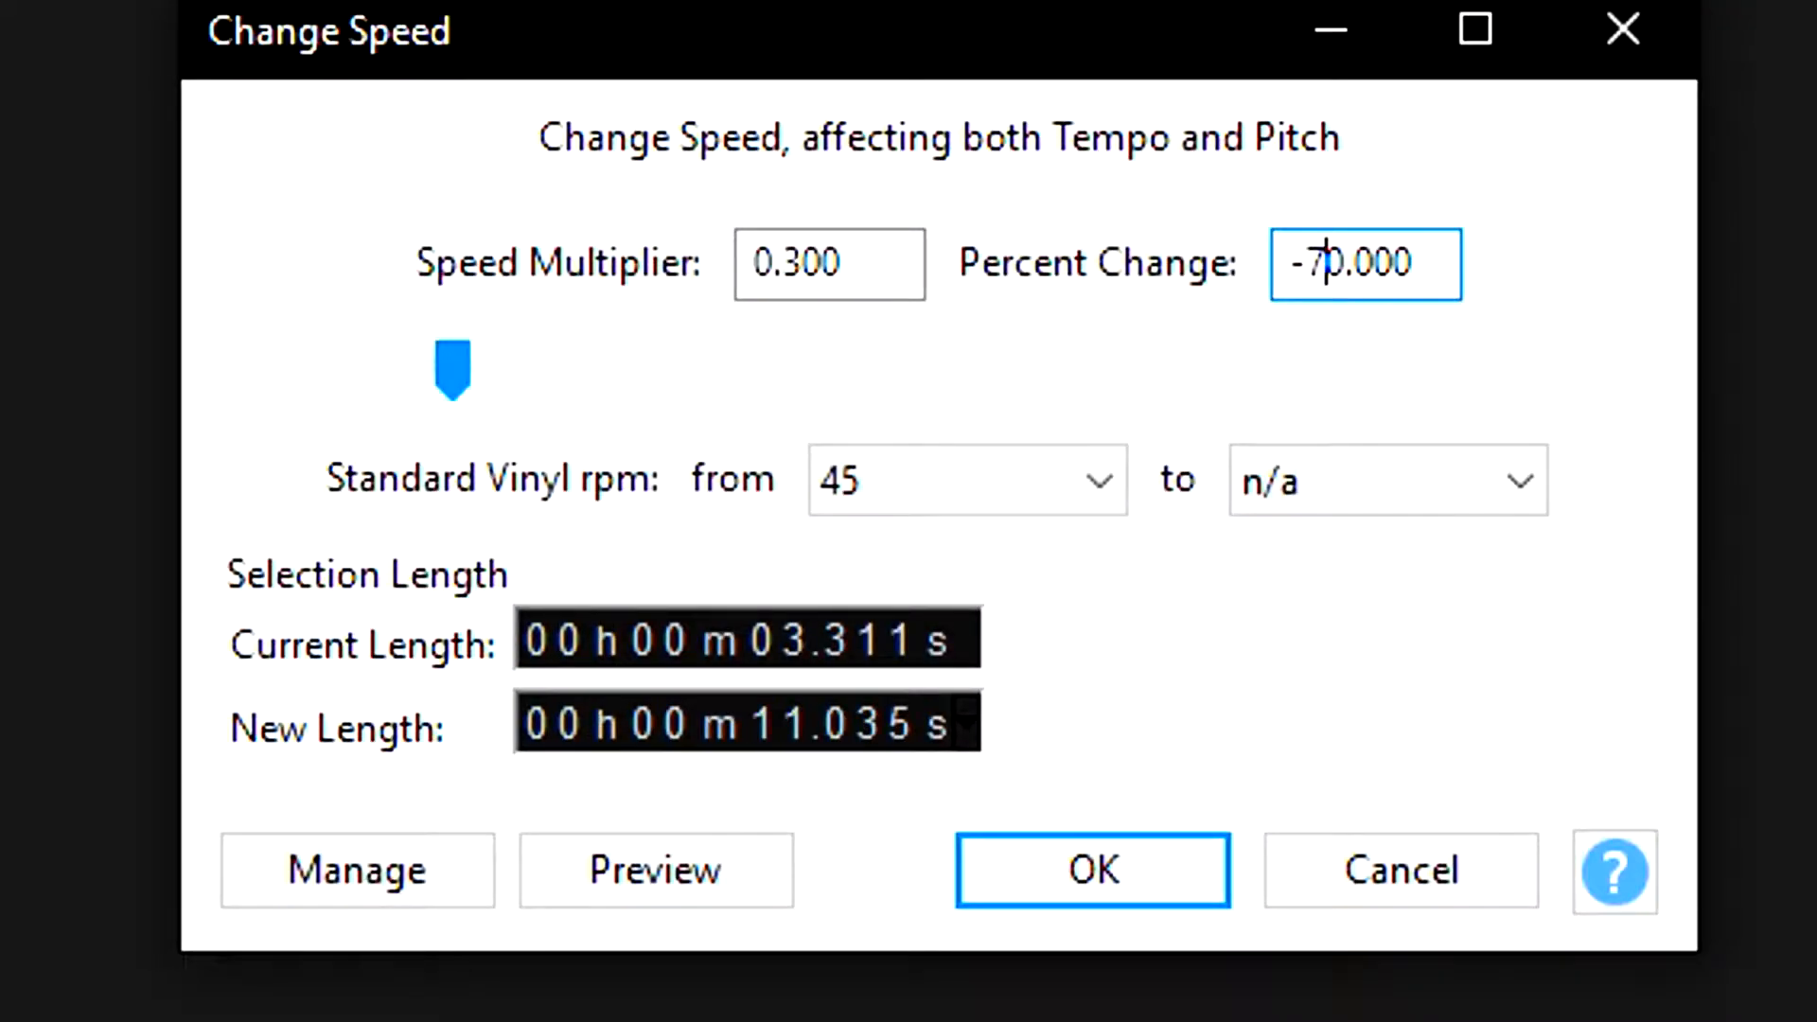
left_click(611, 866)
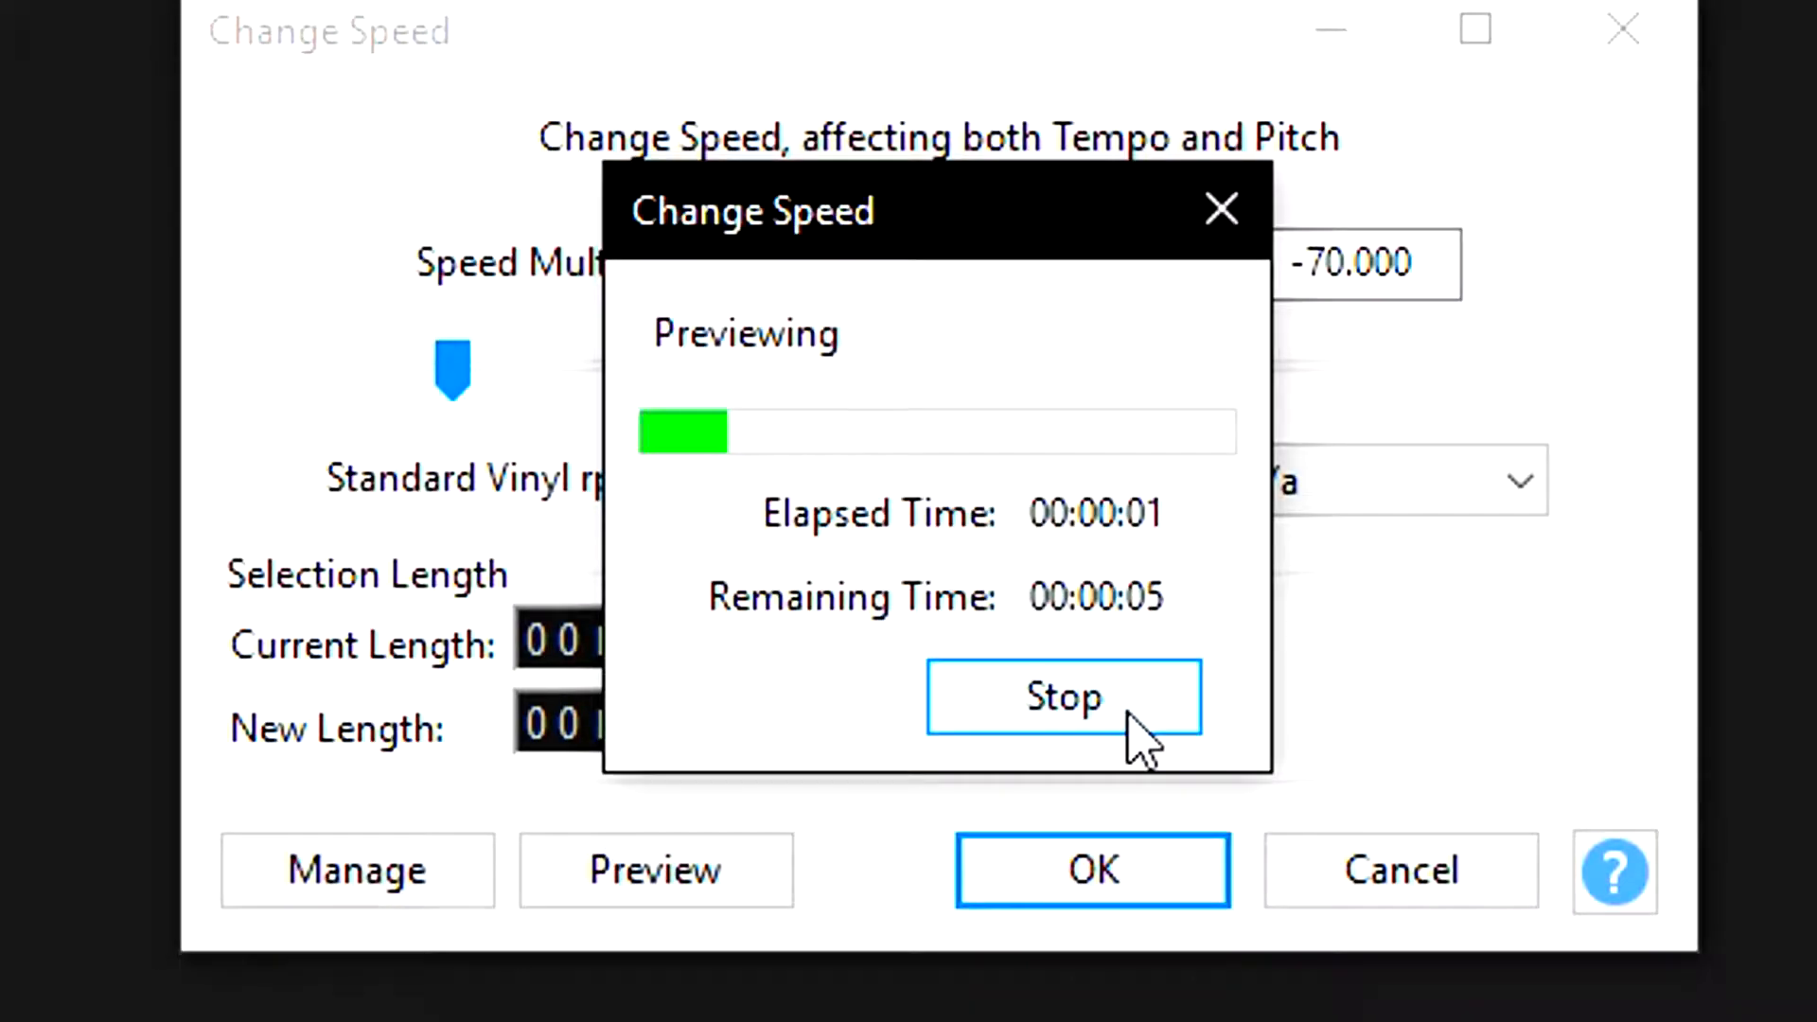
left_click(1131, 715)
Set the speed's percent change to -80 and preview the selection.
left_click(1308, 265)
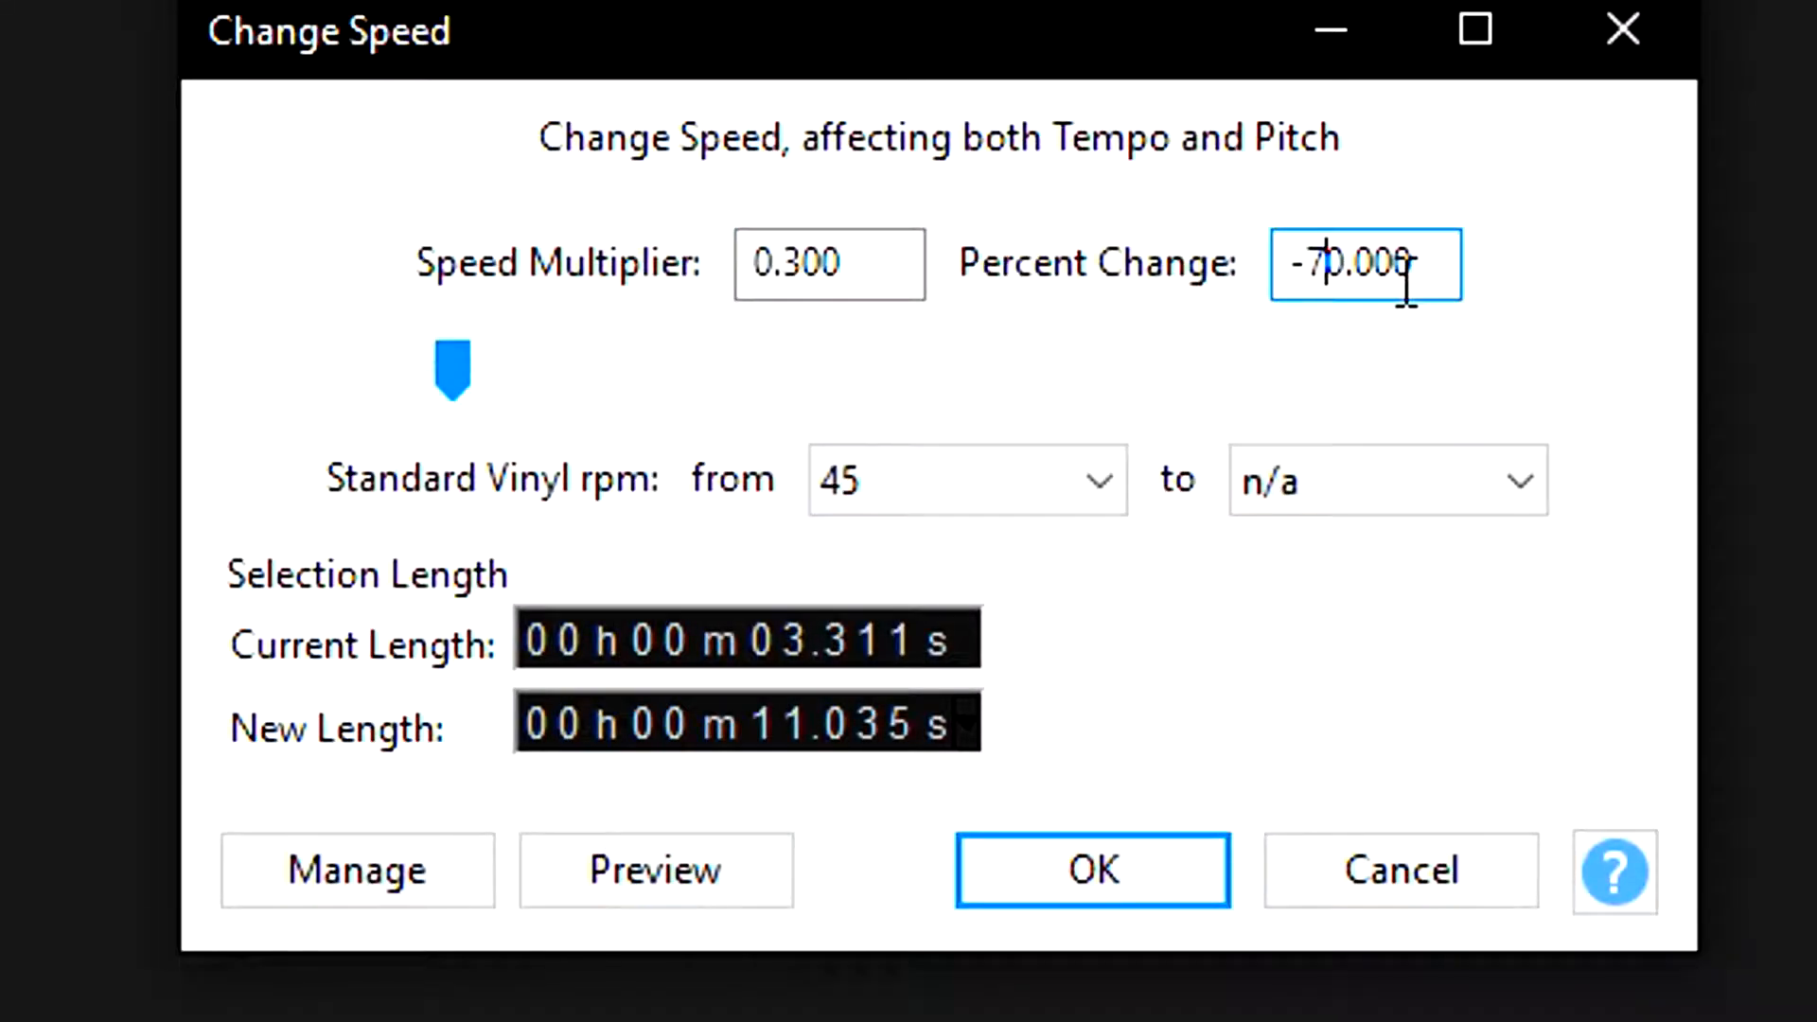
key("Delete")
type("8")
left_click(663, 884)
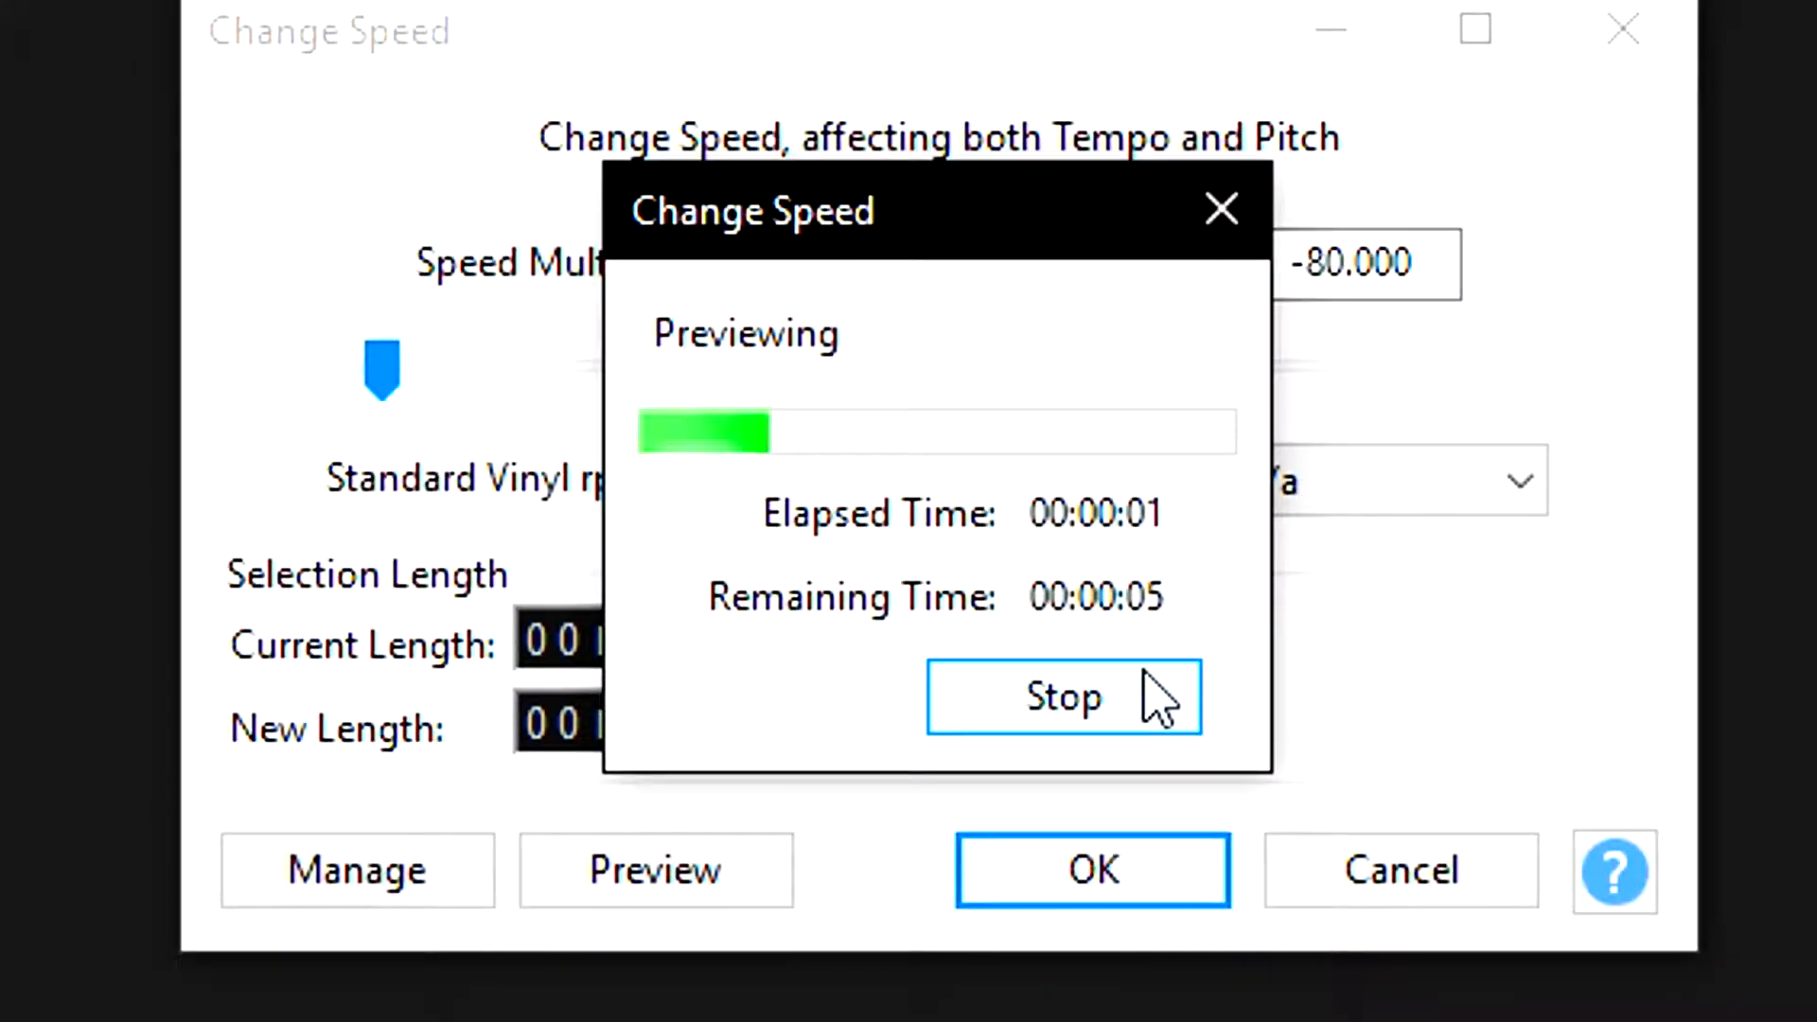
left_click(1159, 700)
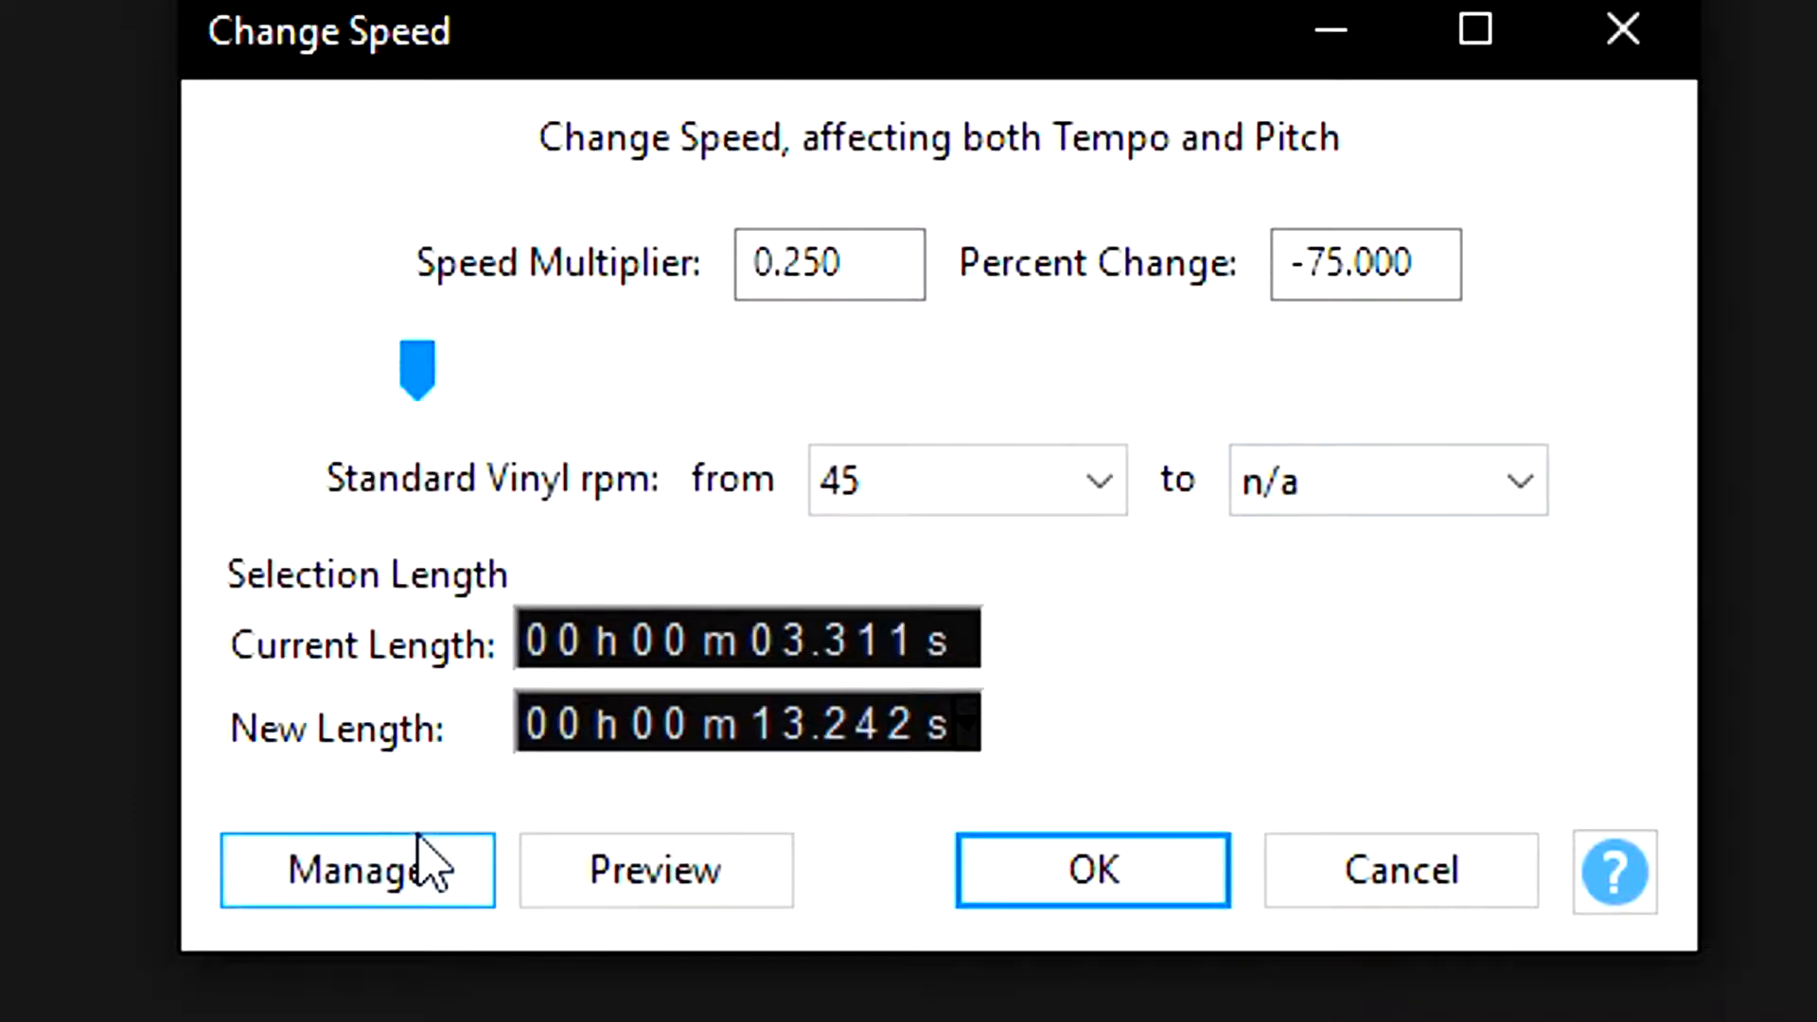
Preview the selection with a percent change of -75 and apply that speed change.
left_click(676, 871)
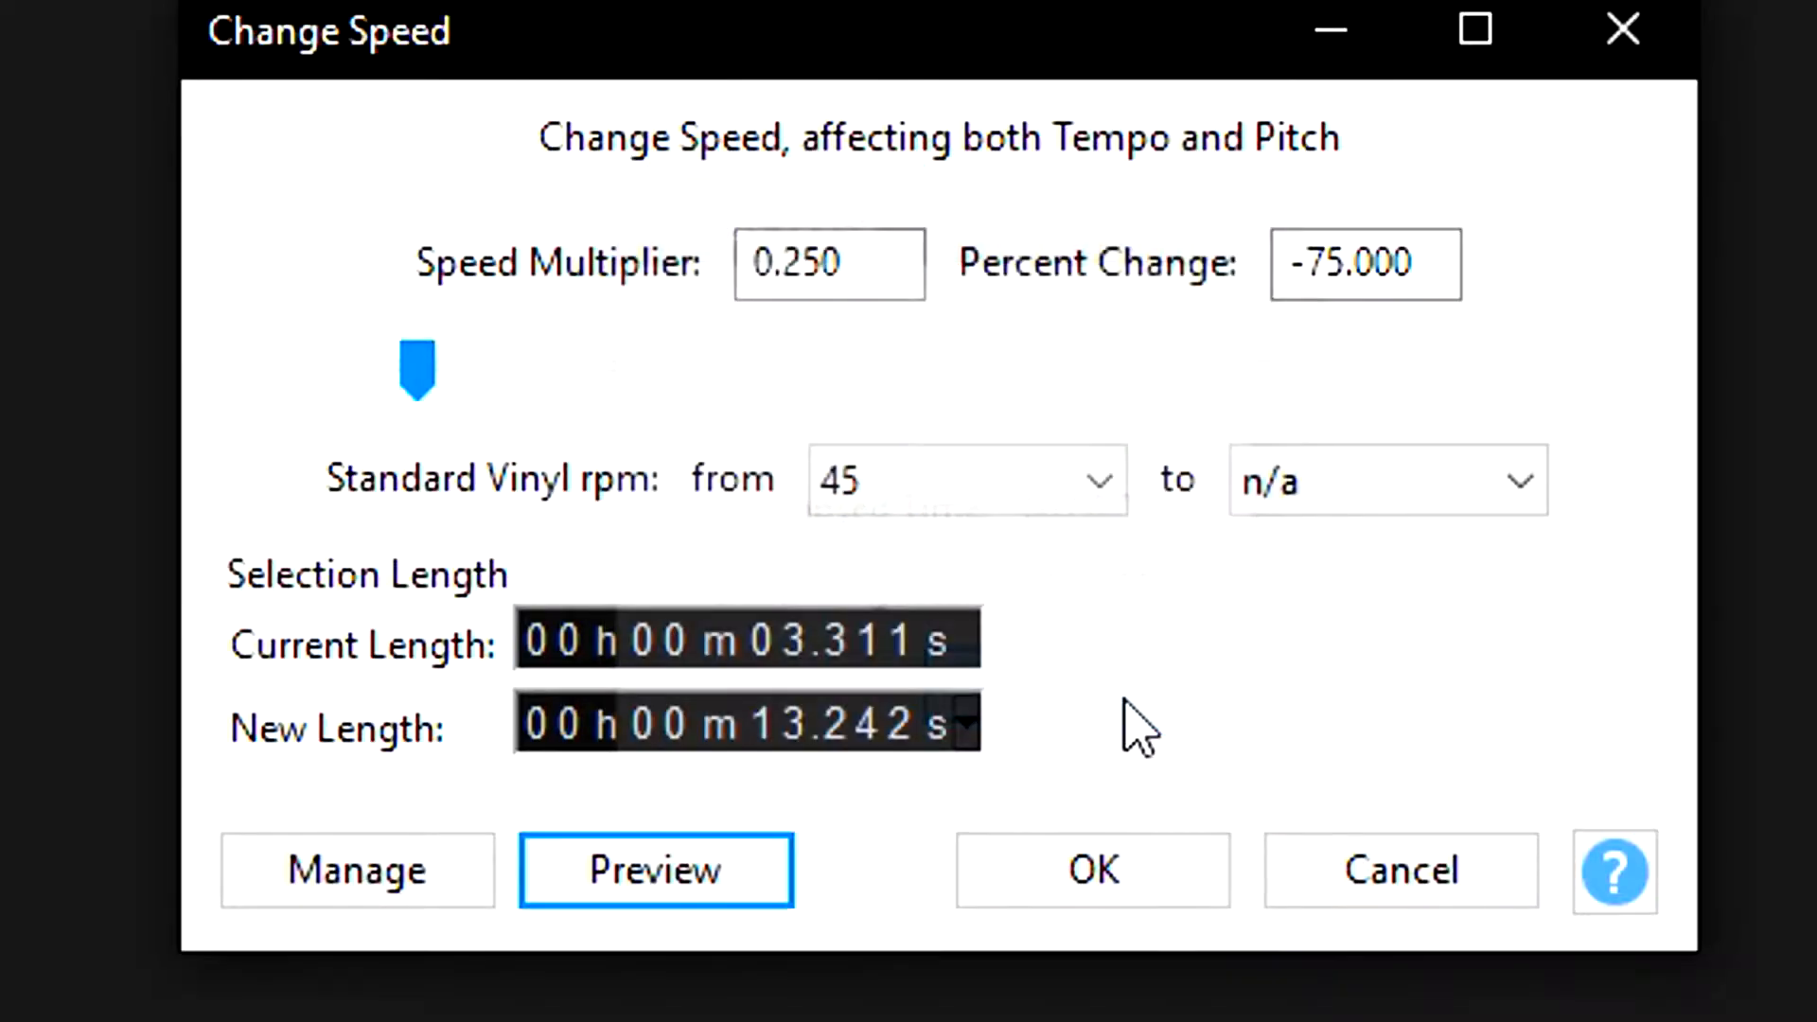
left_click(1155, 878)
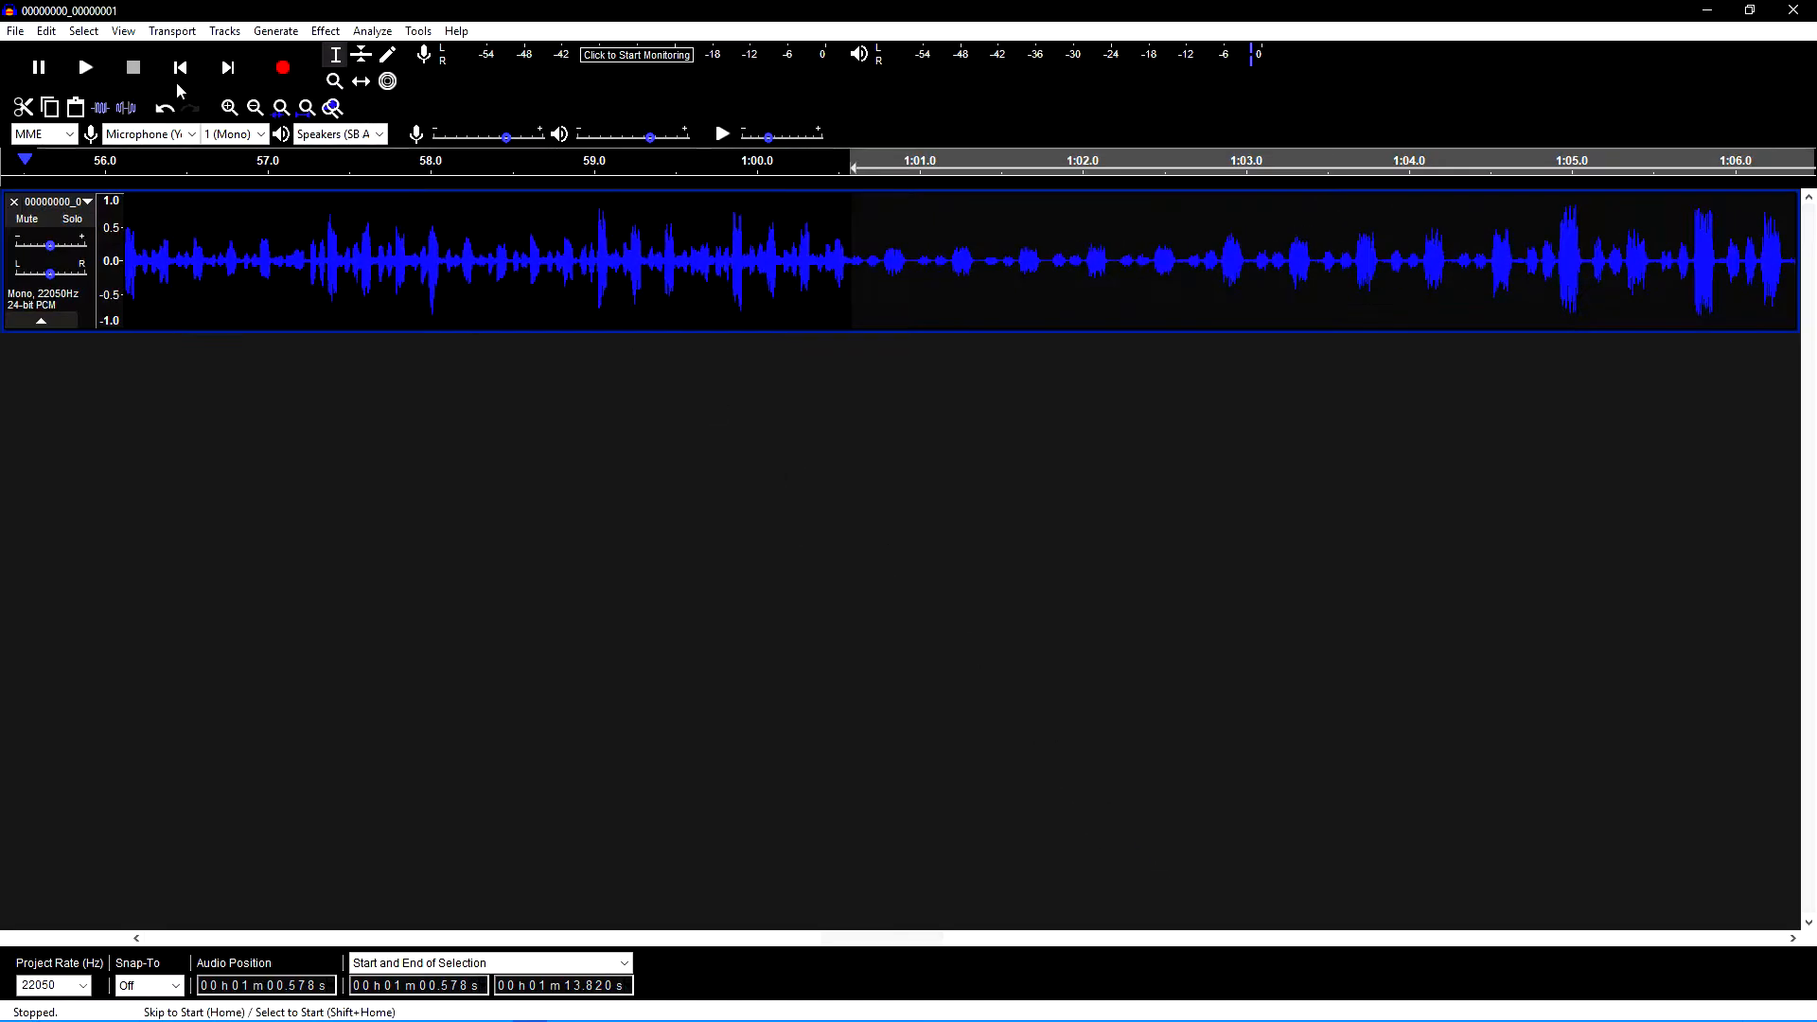
Play the slowed-down section from about 1:00.511.
left_click(253, 106)
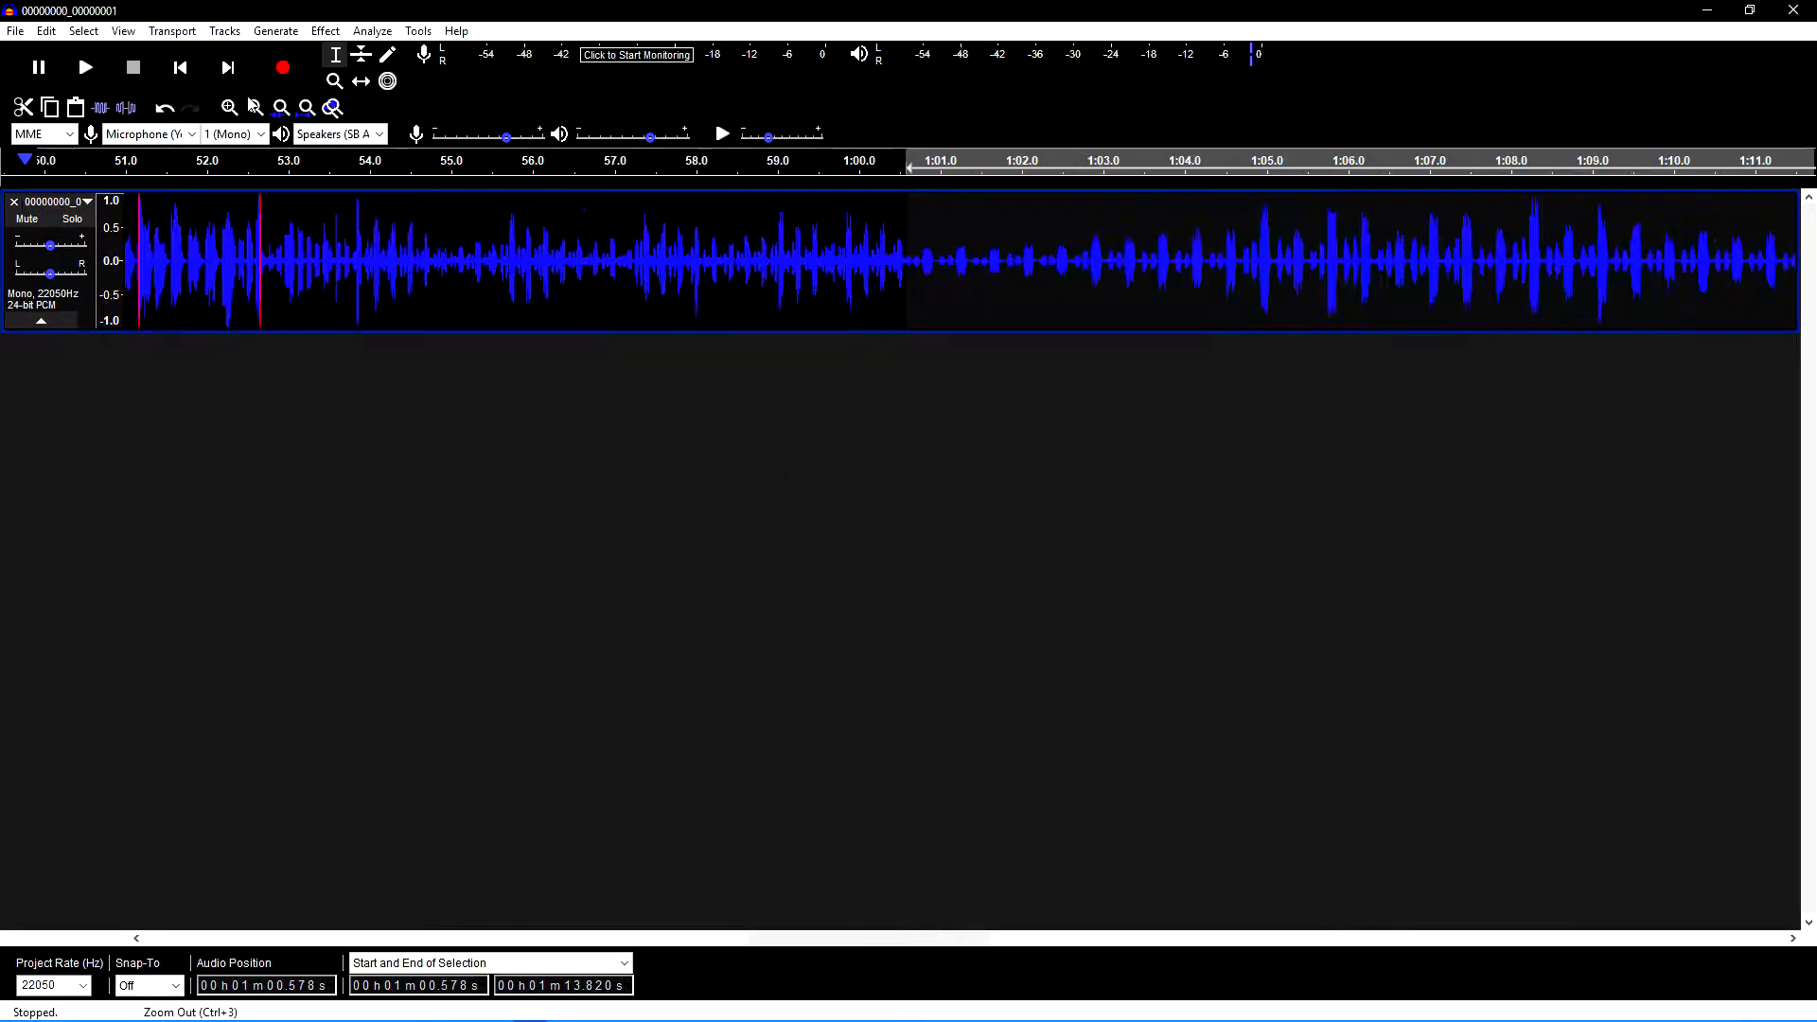
left_click(930, 254)
key("space")
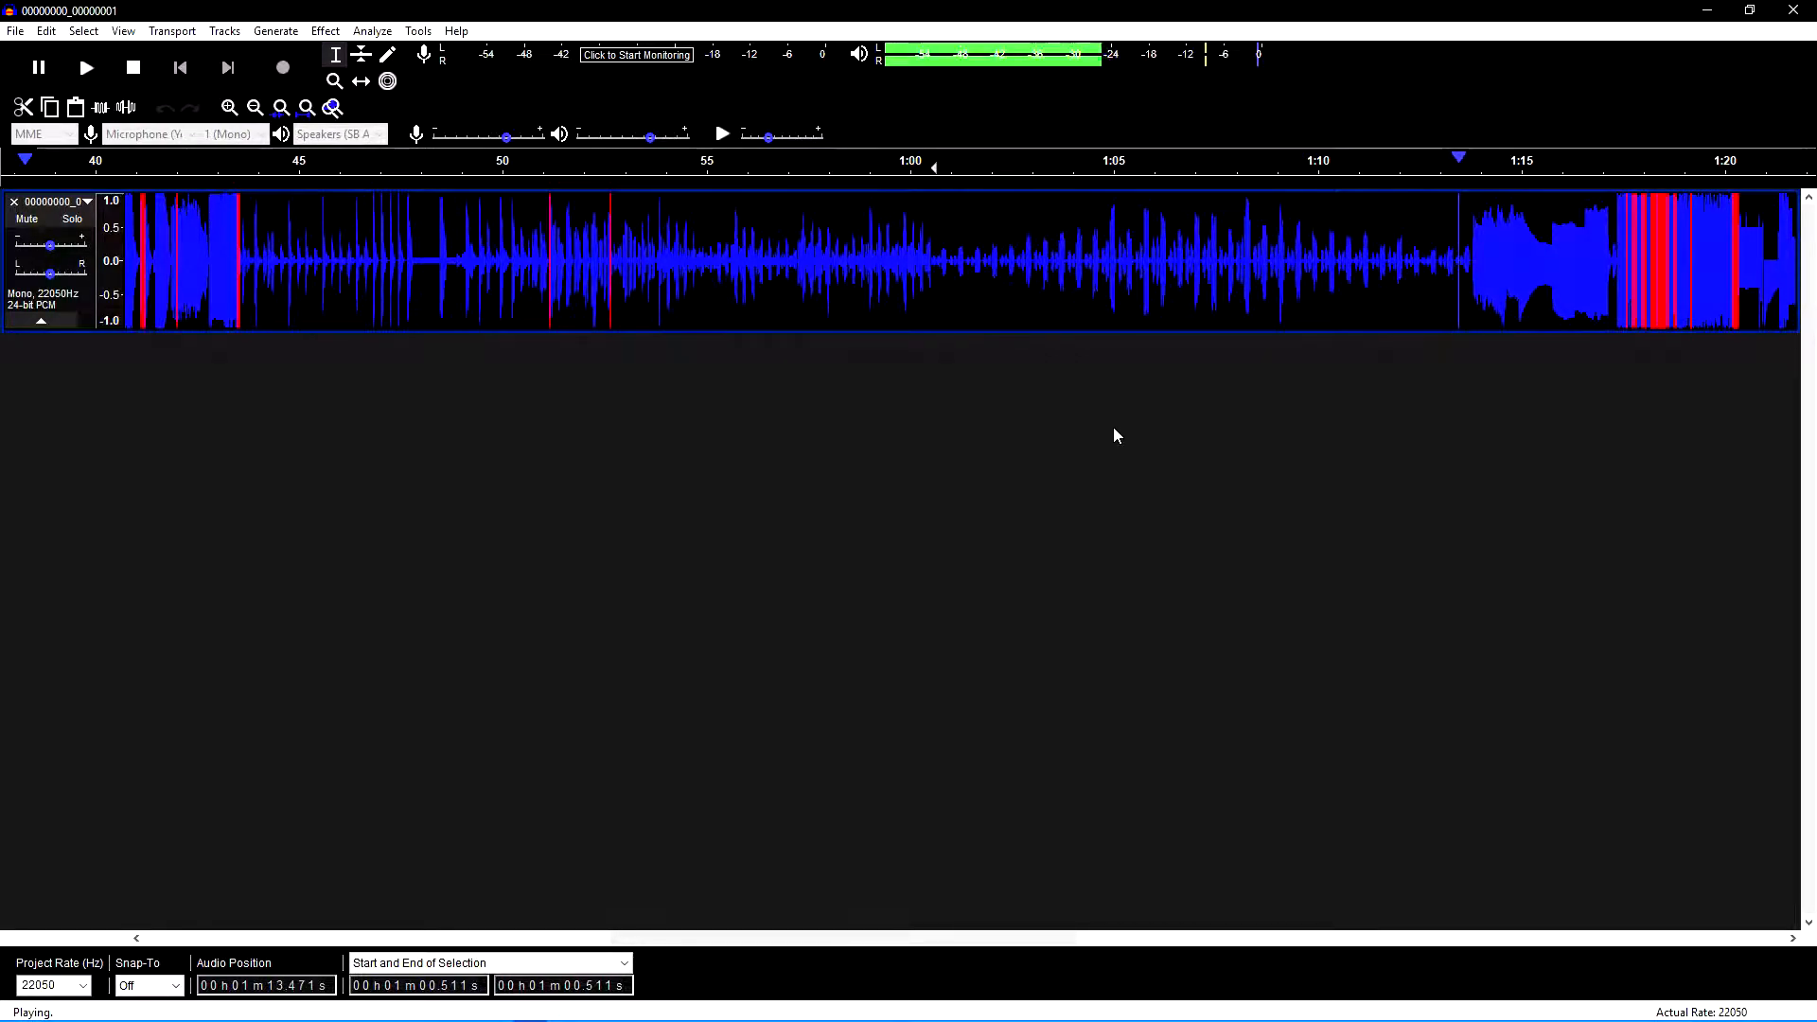
key("space")
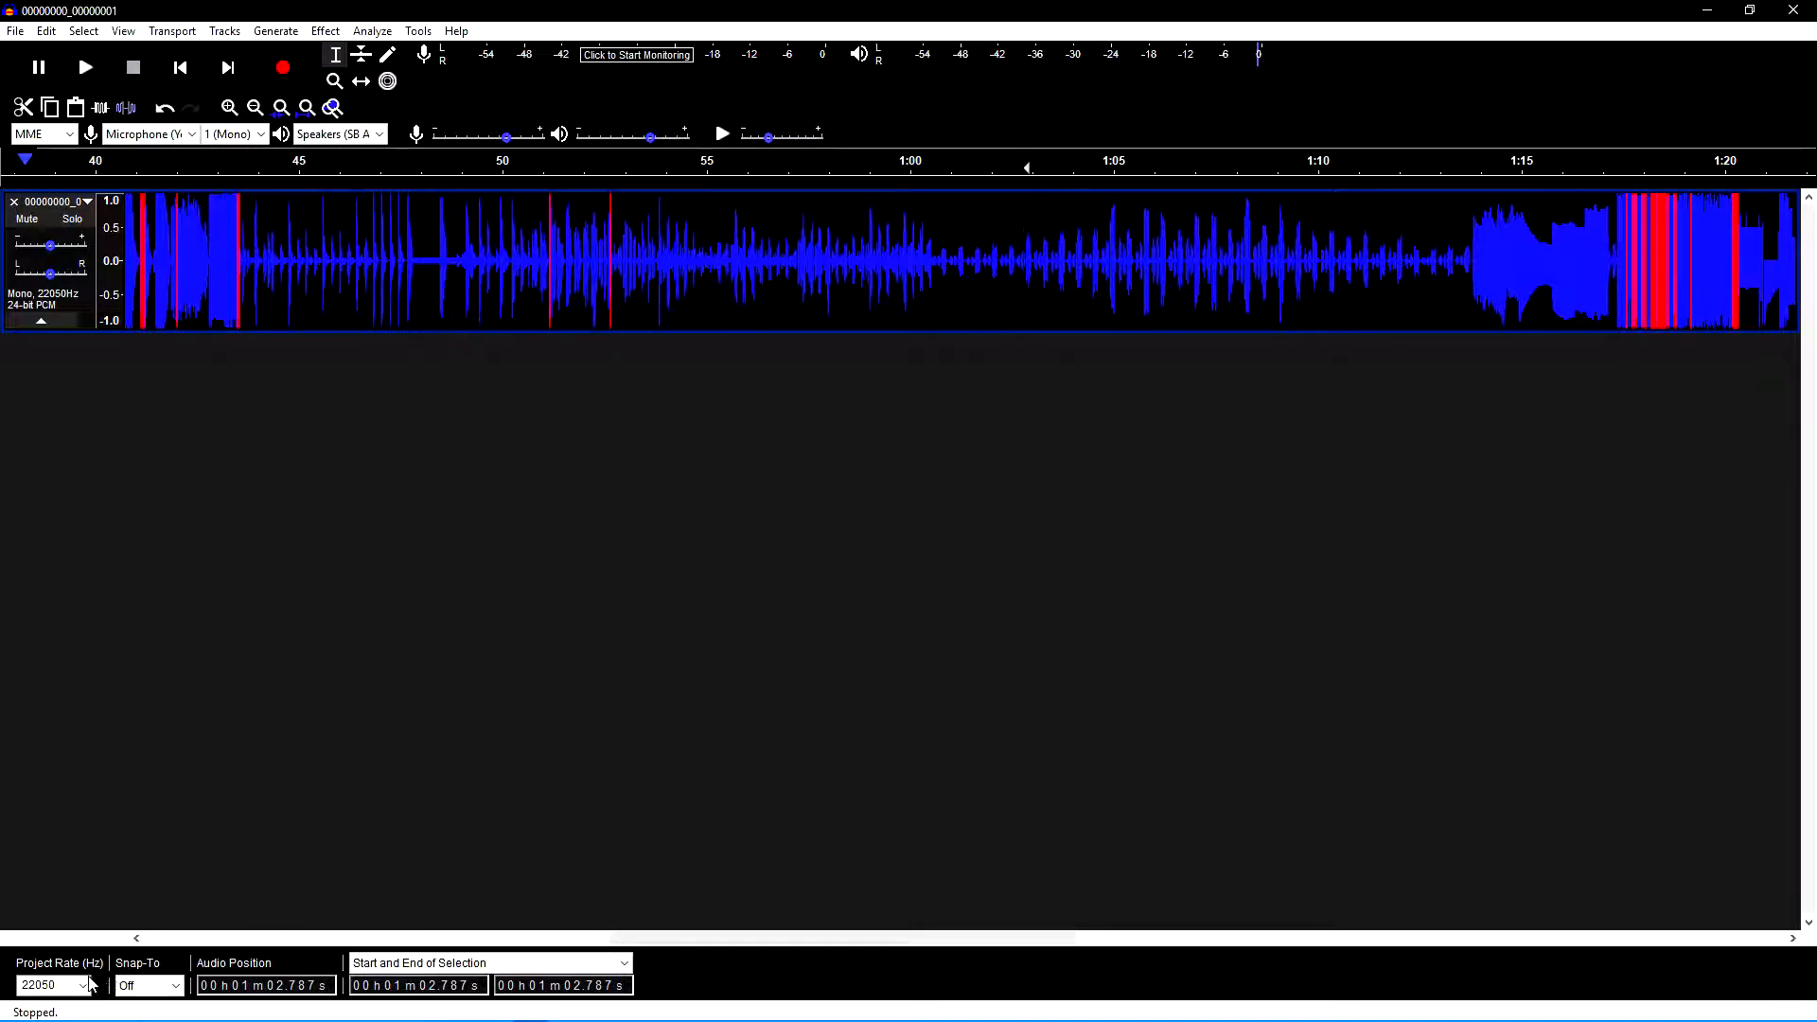
left_click(83, 987)
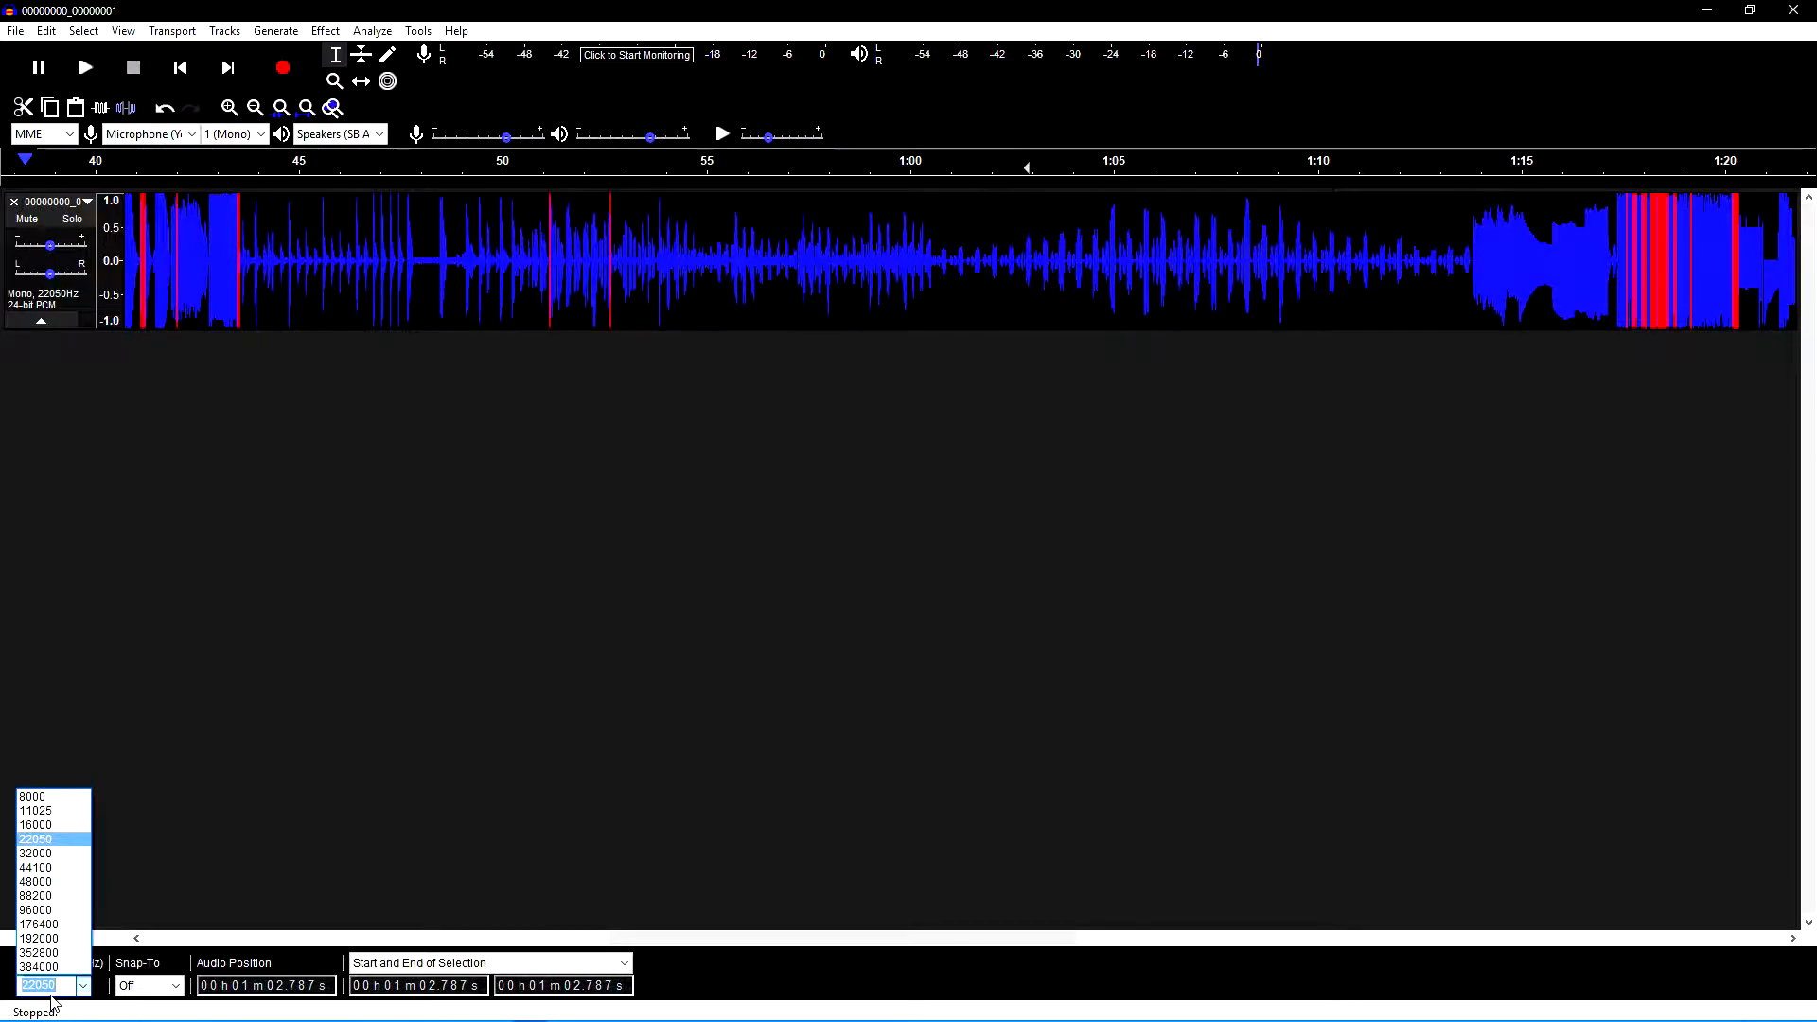
left_click(1135, 274)
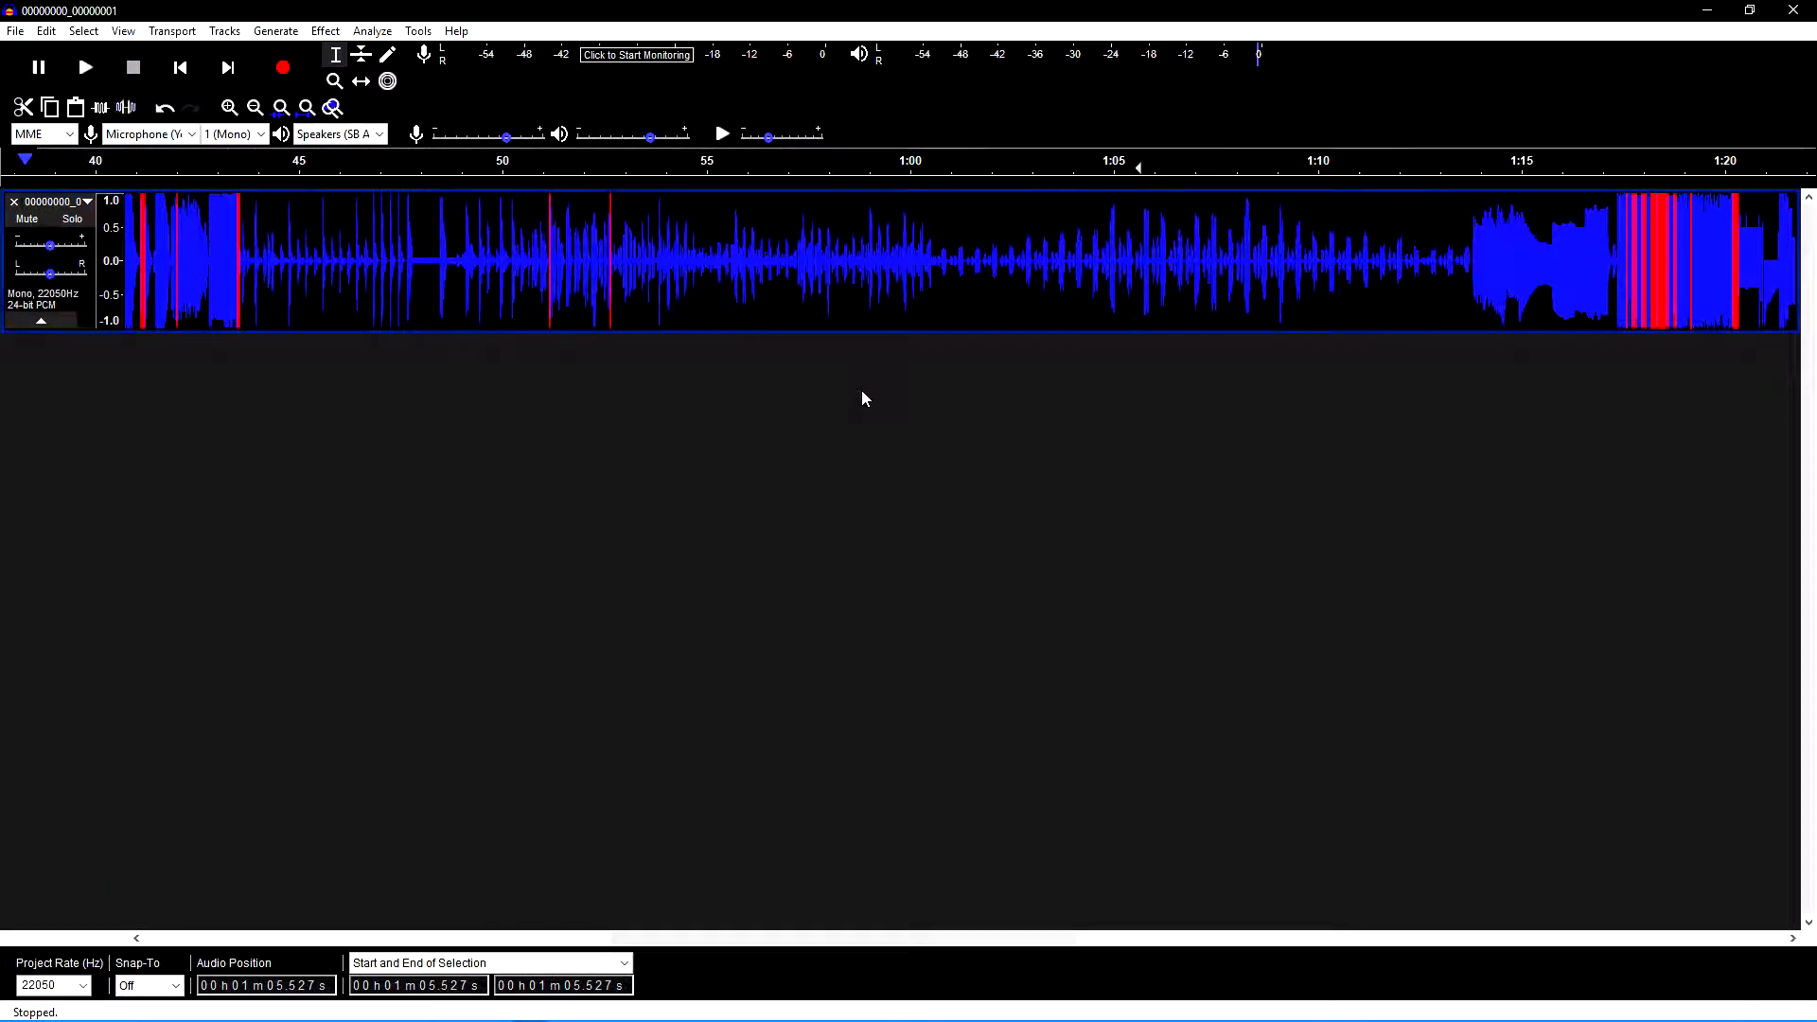
left_click(1103, 260)
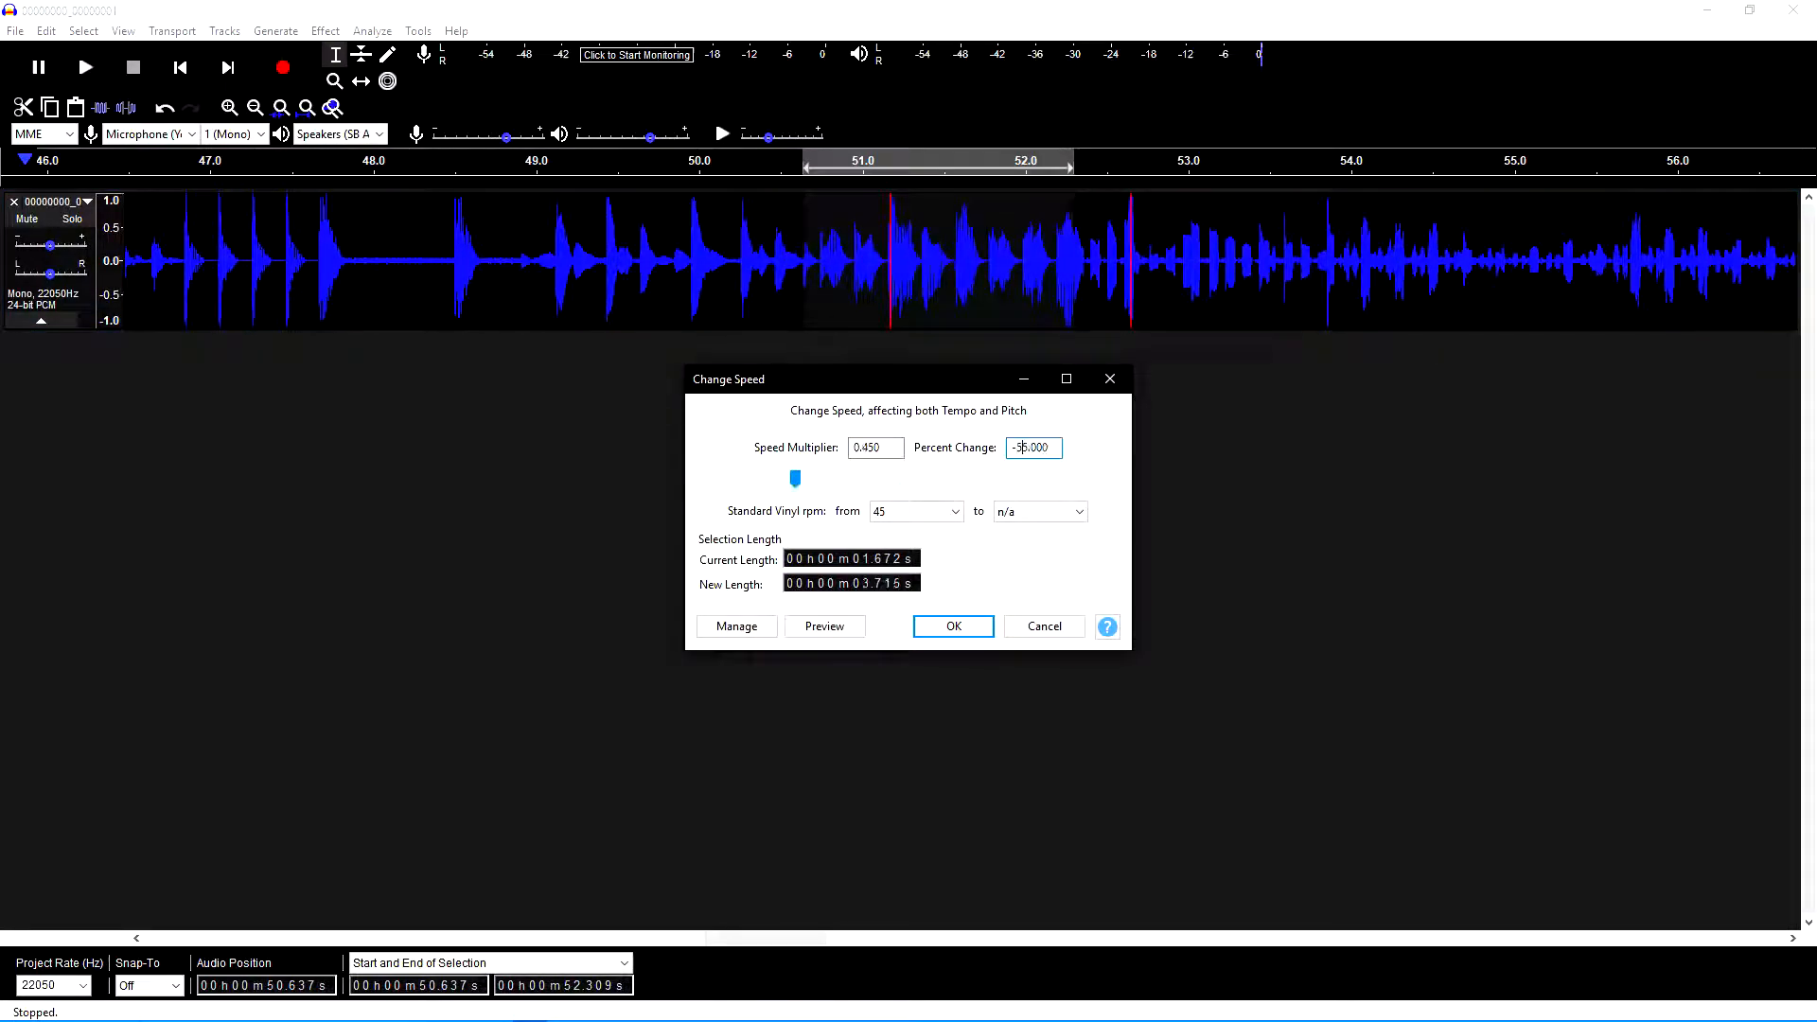
Apply a -55 percent speed change to the audio between about 50.637 s and 52.309 s and play it.
left_click(960, 634)
key("space")
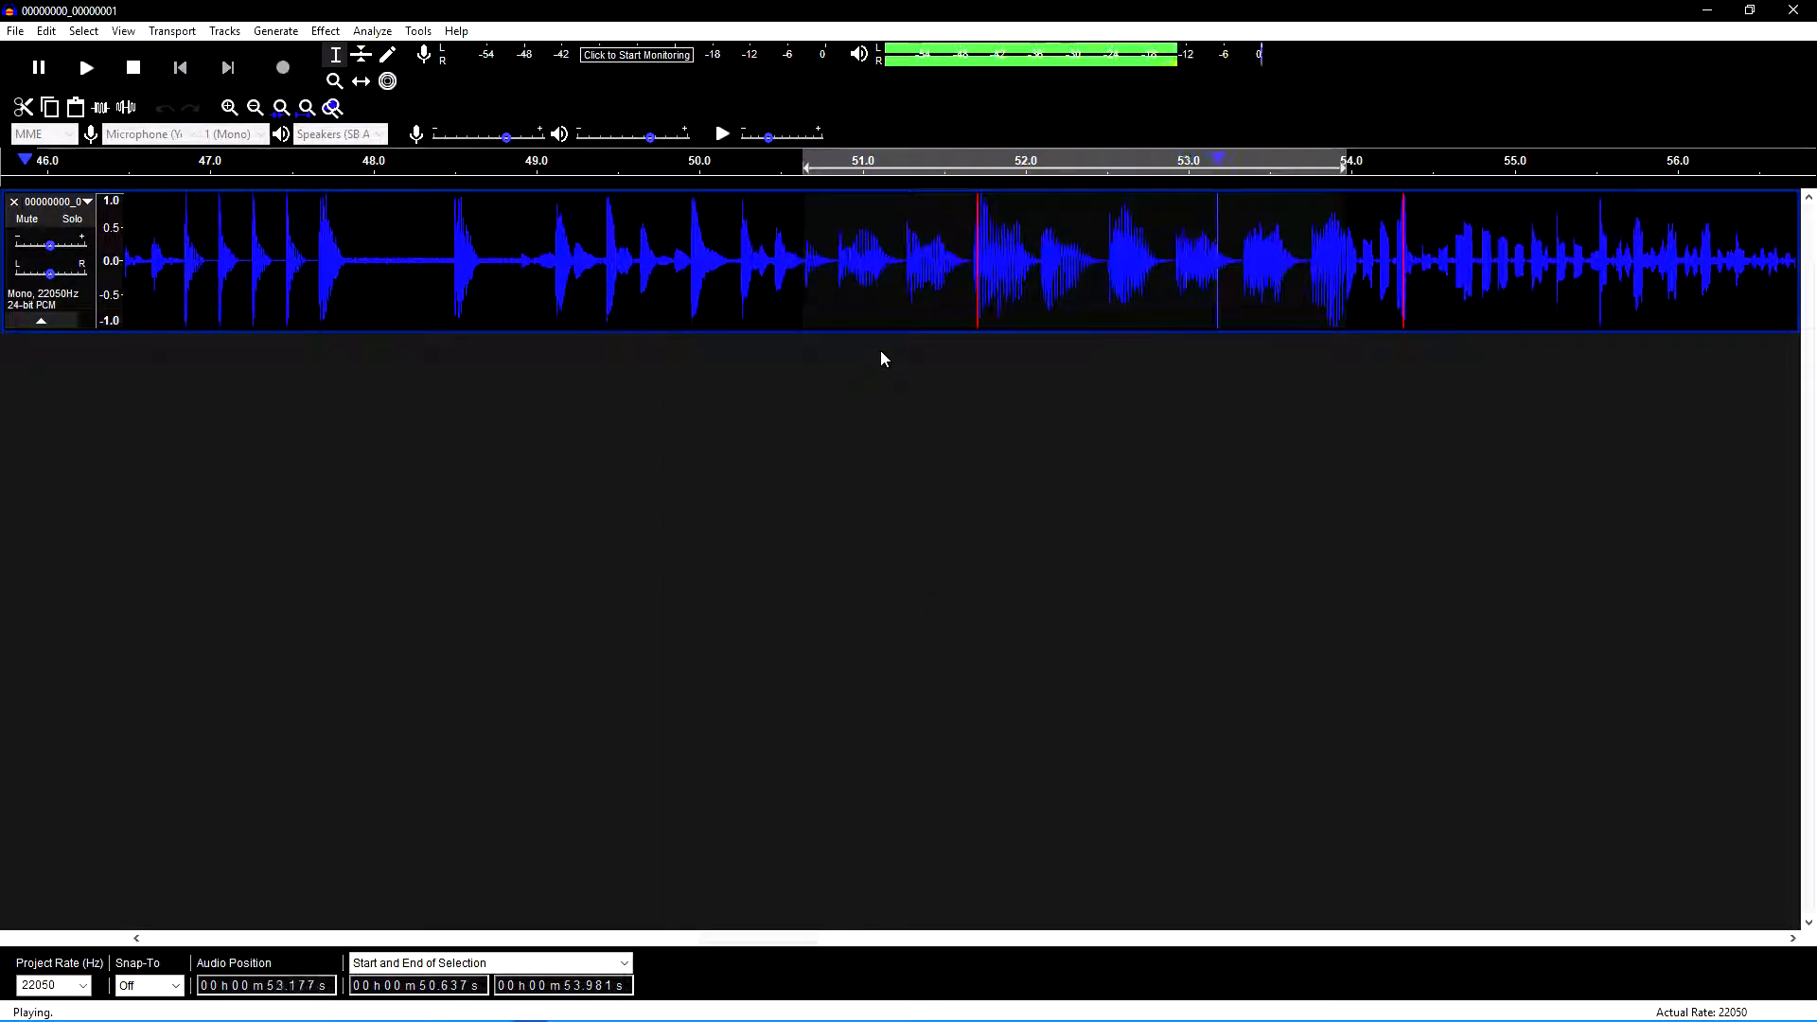
left_click(714, 579)
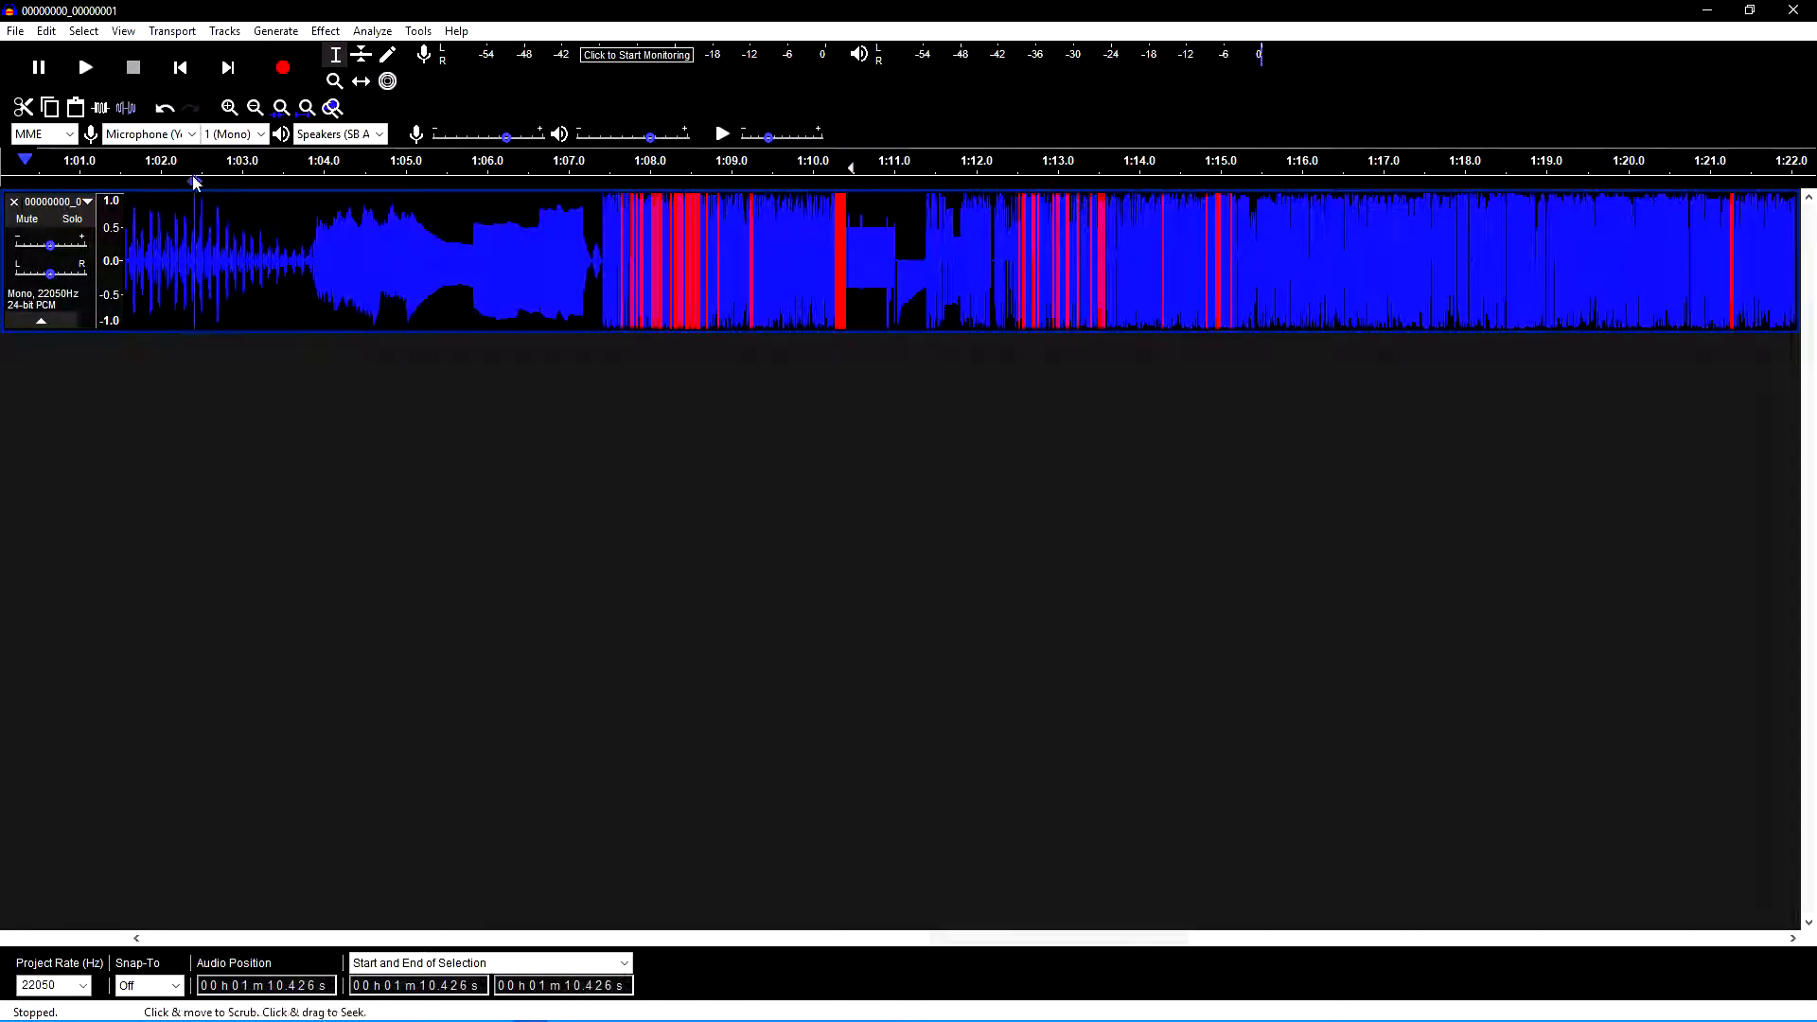
Place the cursor at 43.538 s, right after the clipped noise, where the short percussive sounds begin.
left_click(254, 107)
left_click(254, 107)
left_click(234, 286)
left_click(385, 262)
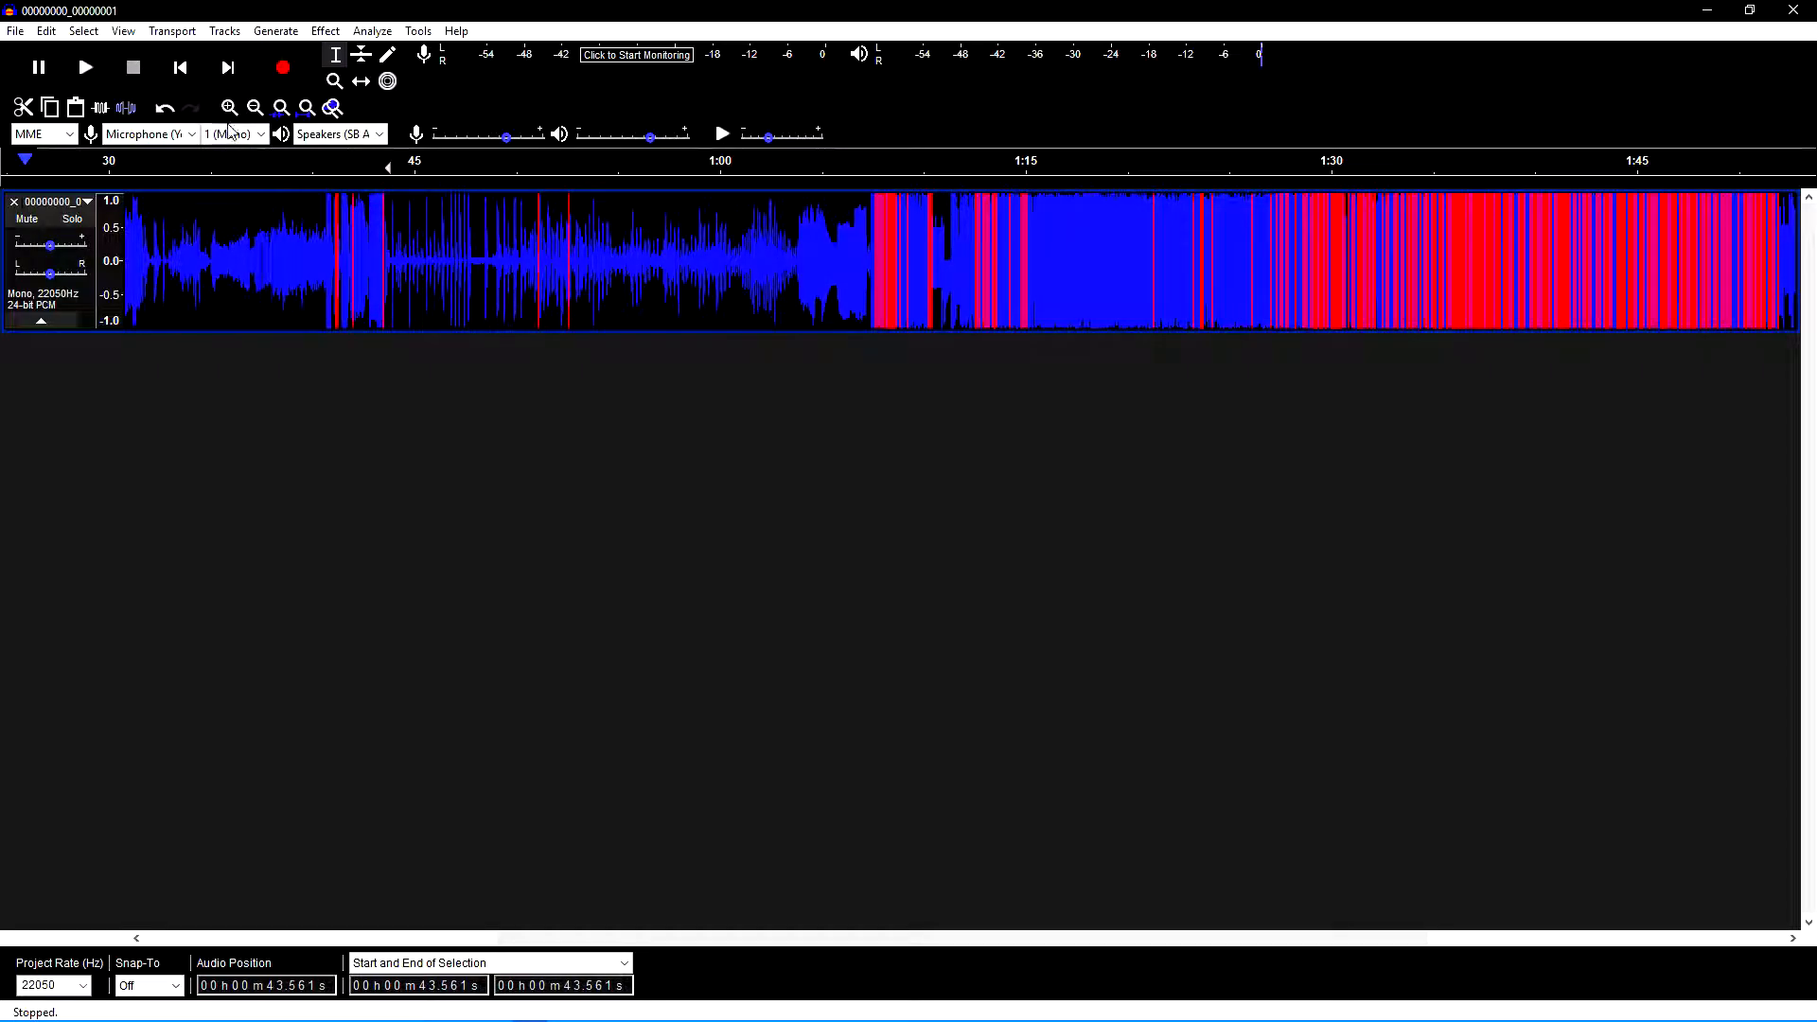
left_click(229, 107)
left_click(229, 106)
left_click(229, 107)
left_click(229, 107)
left_click(229, 107)
left_click(229, 107)
left_click(229, 107)
left_click(229, 107)
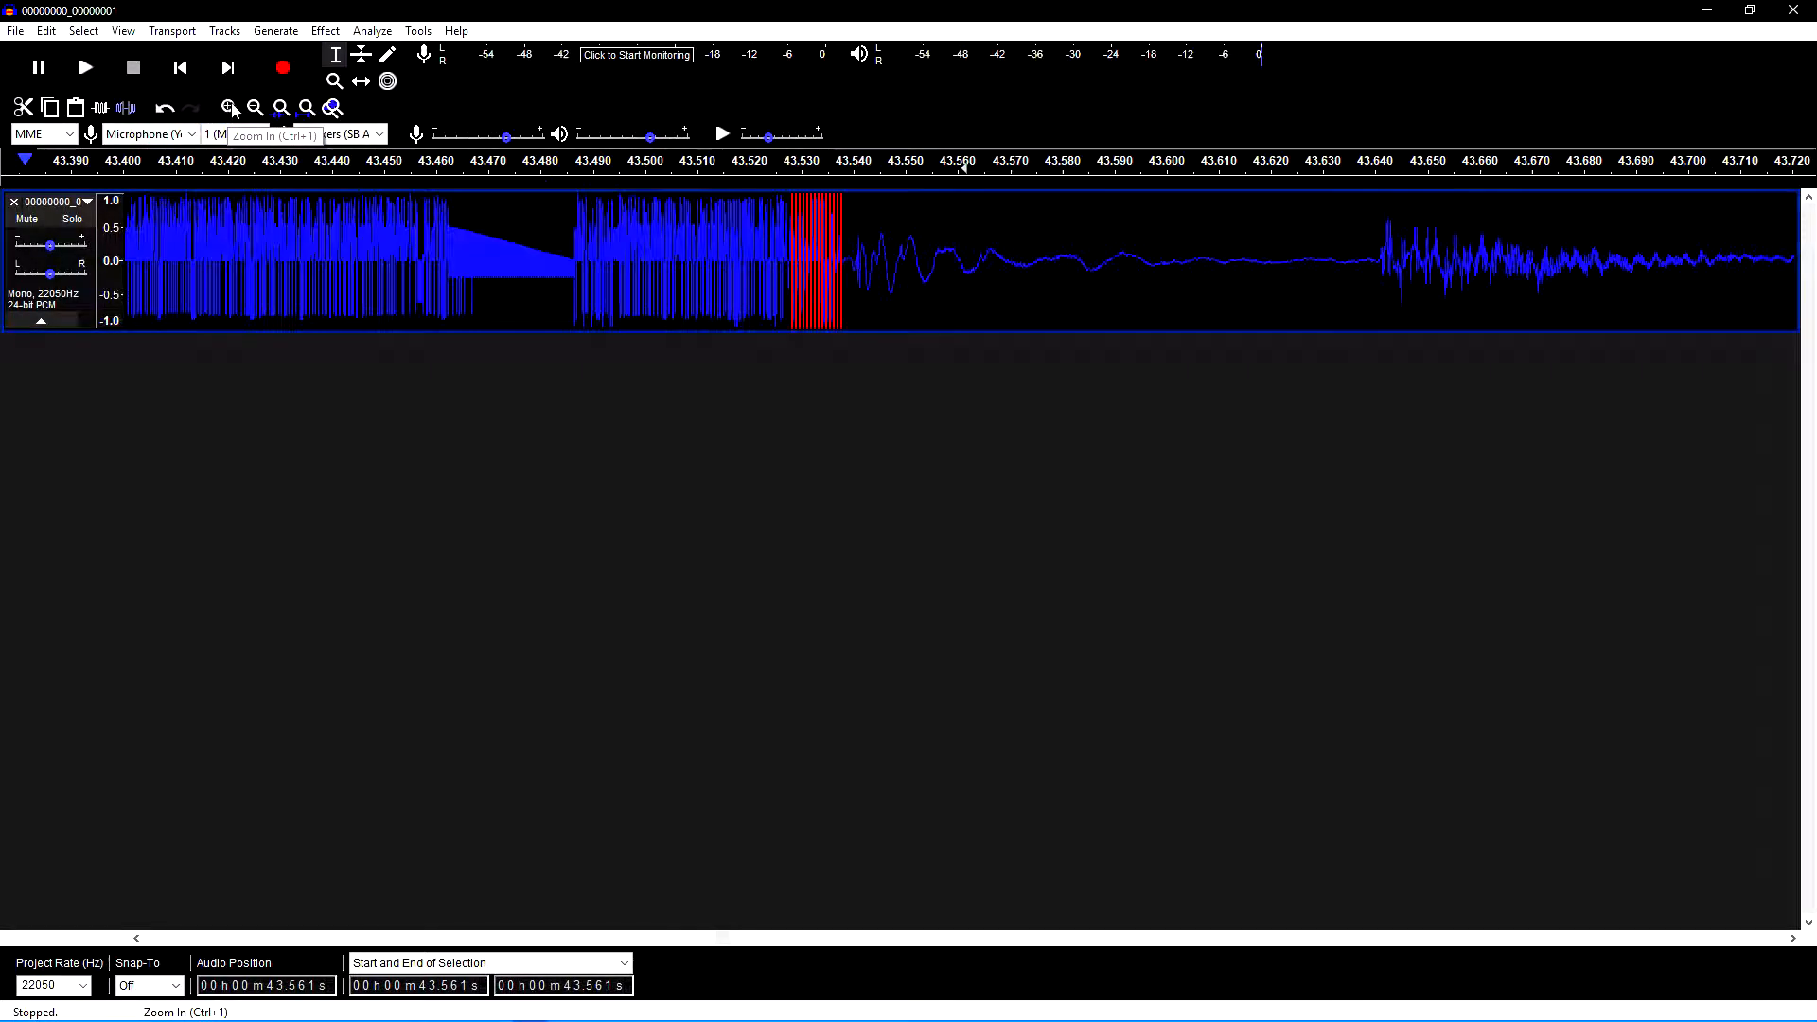
left_click(843, 258)
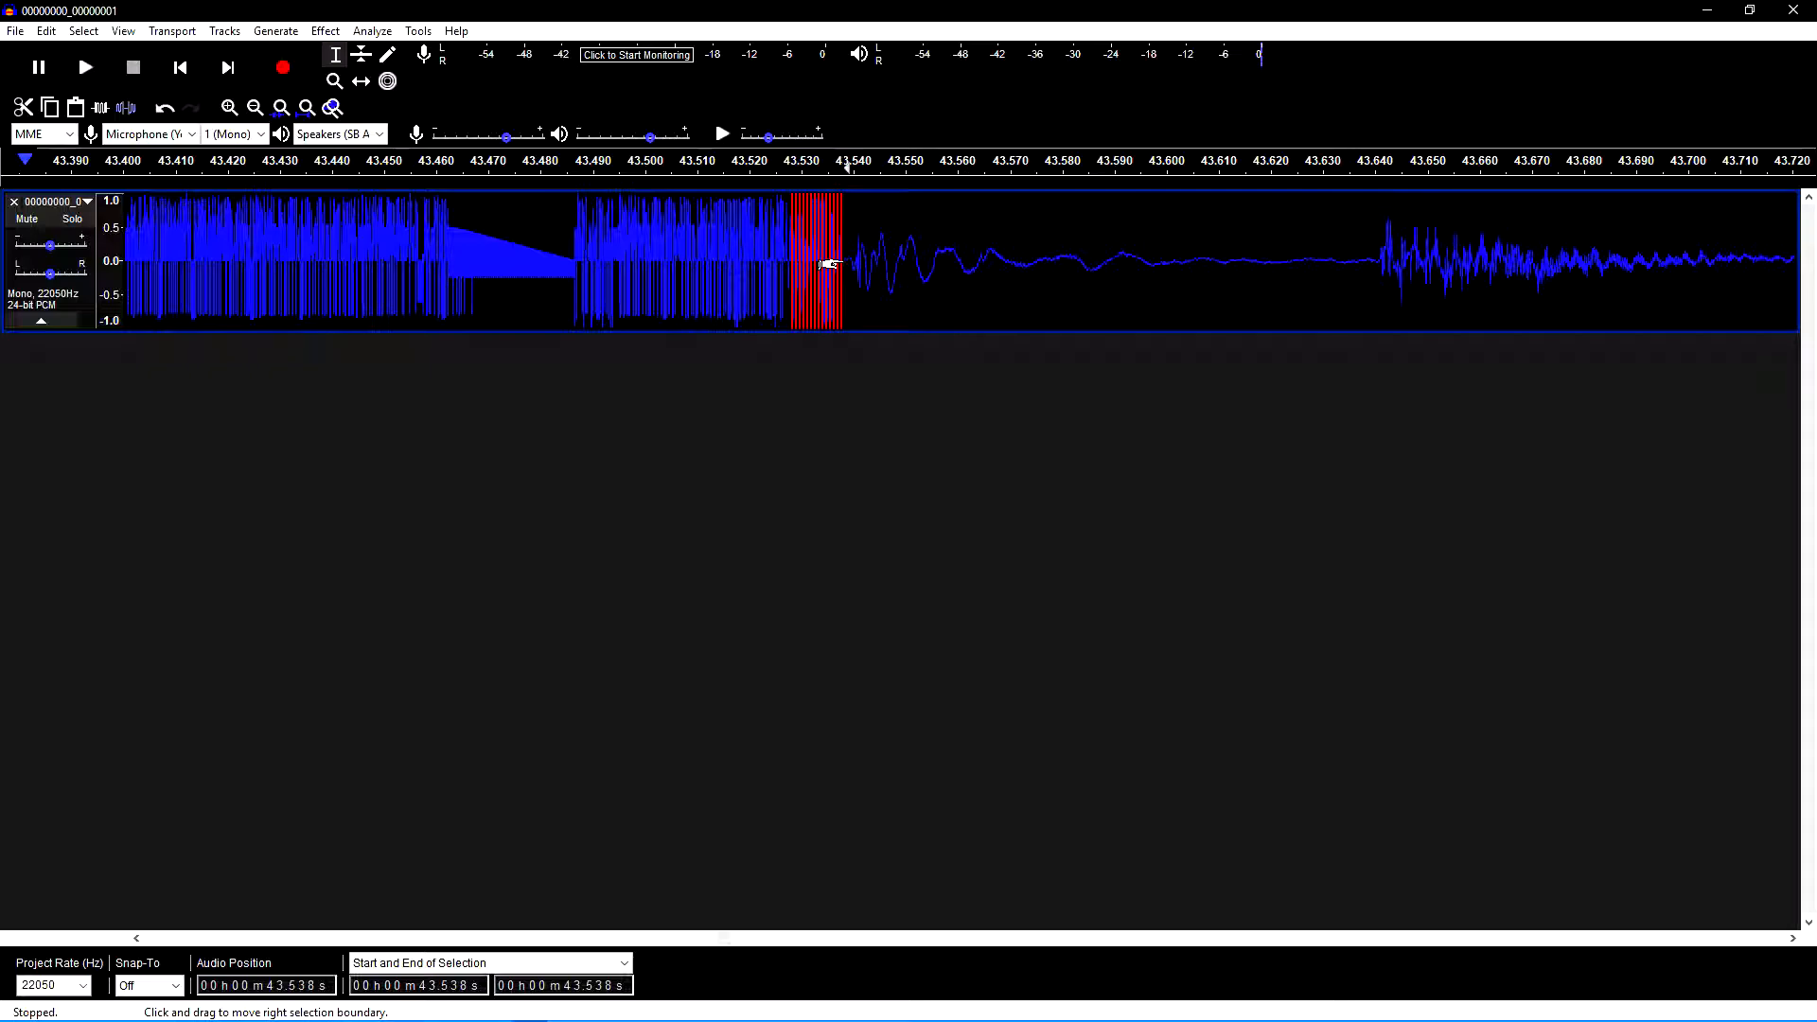
left_click(236, 108)
left_click(235, 108)
left_click(235, 108)
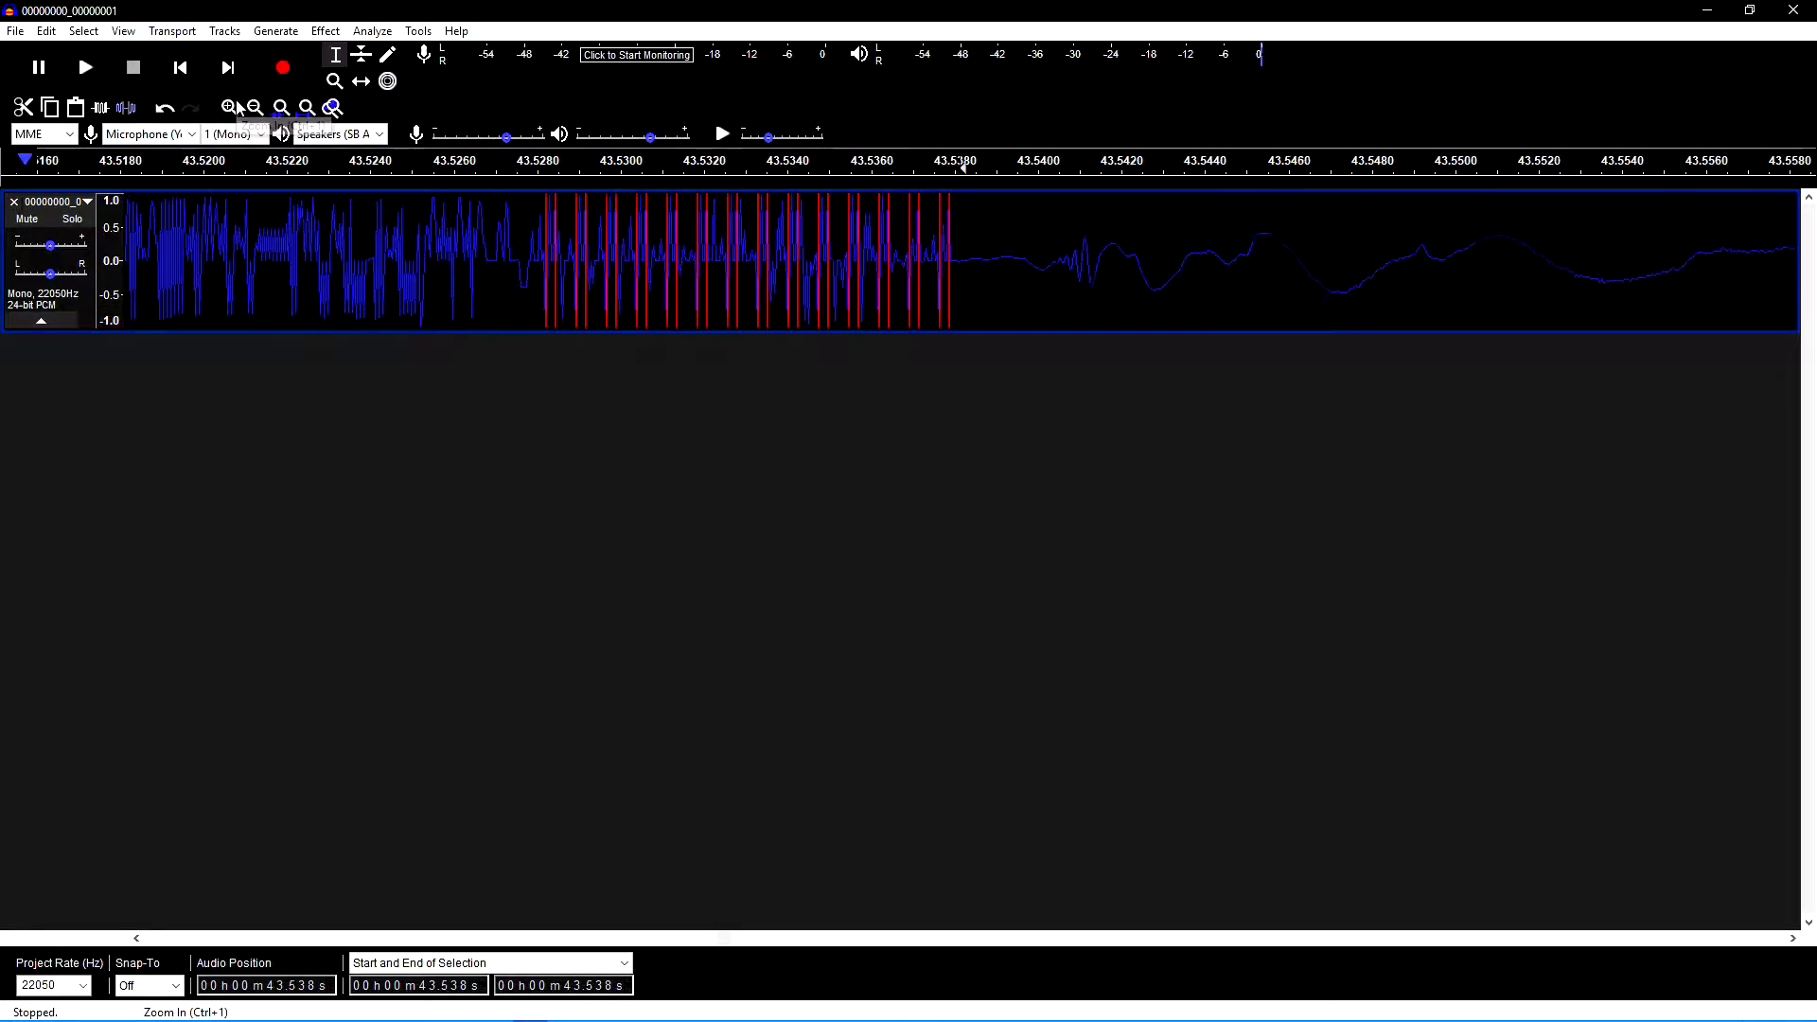
left_click(235, 107)
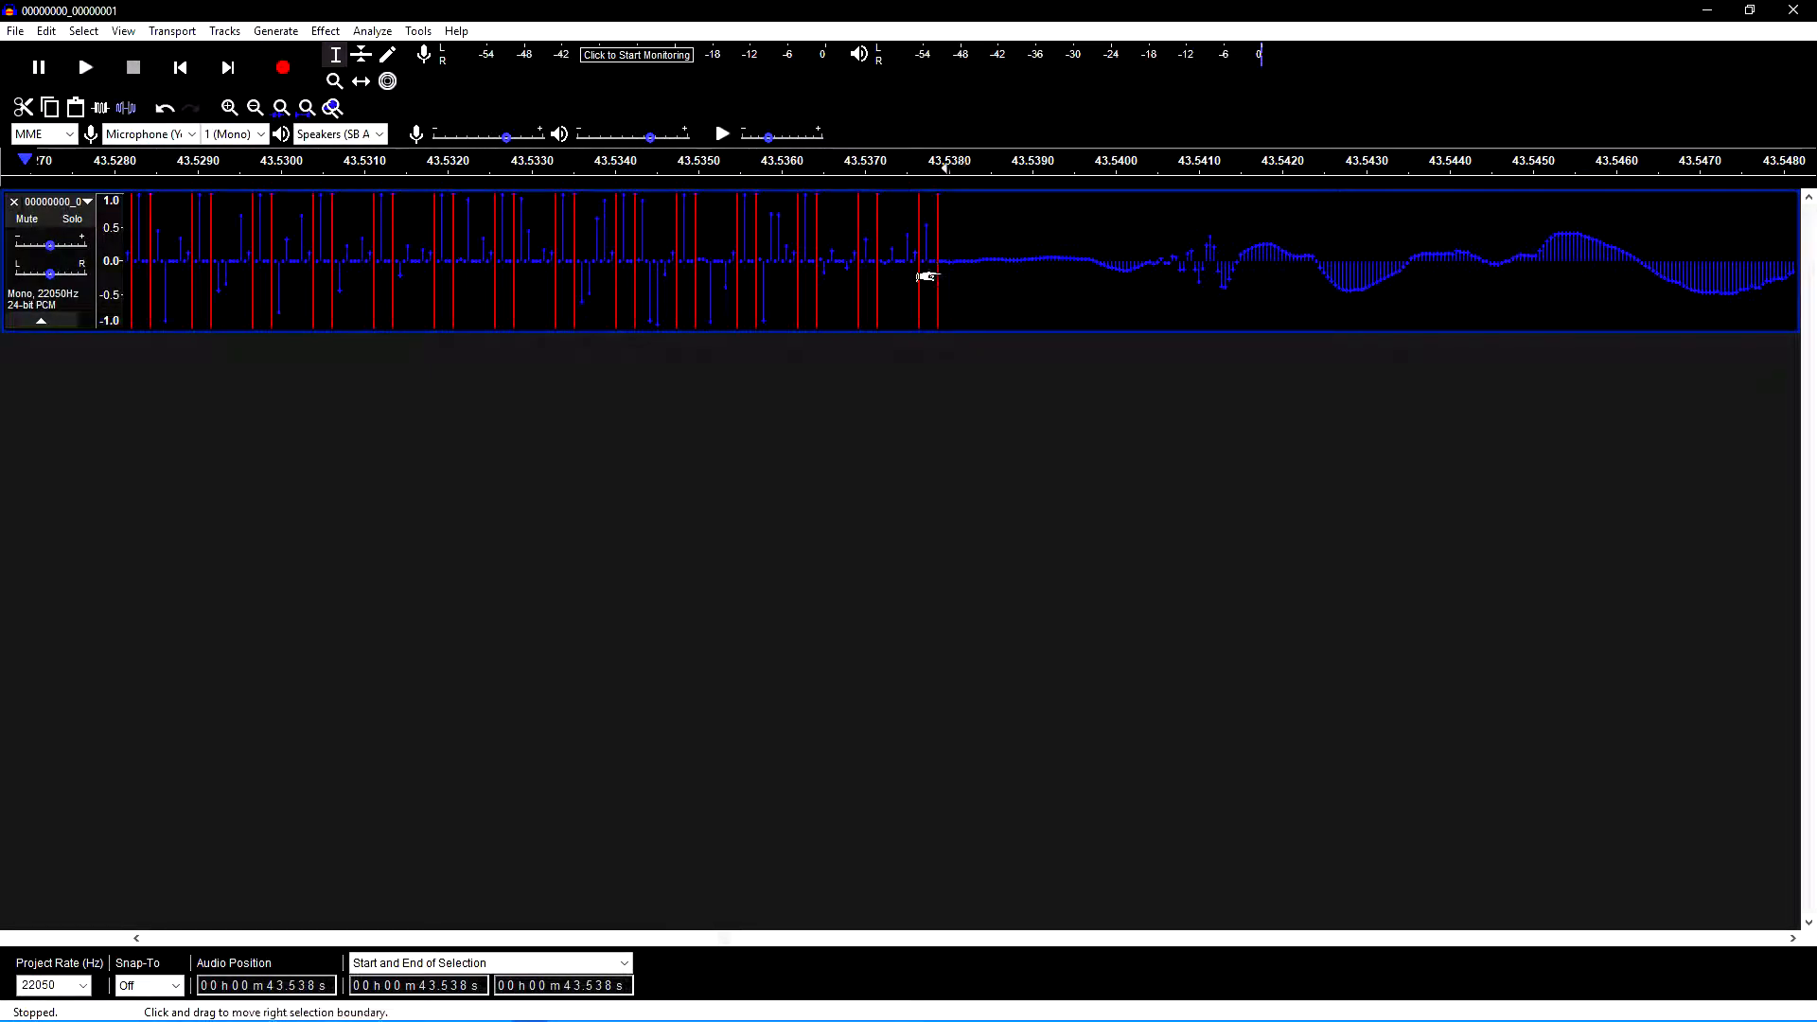
Select the percussive audio from 43.538 s to 46.848 s, ending just before the next loud hit.
left_click(263, 109)
left_click(263, 109)
left_click(263, 110)
left_click(263, 110)
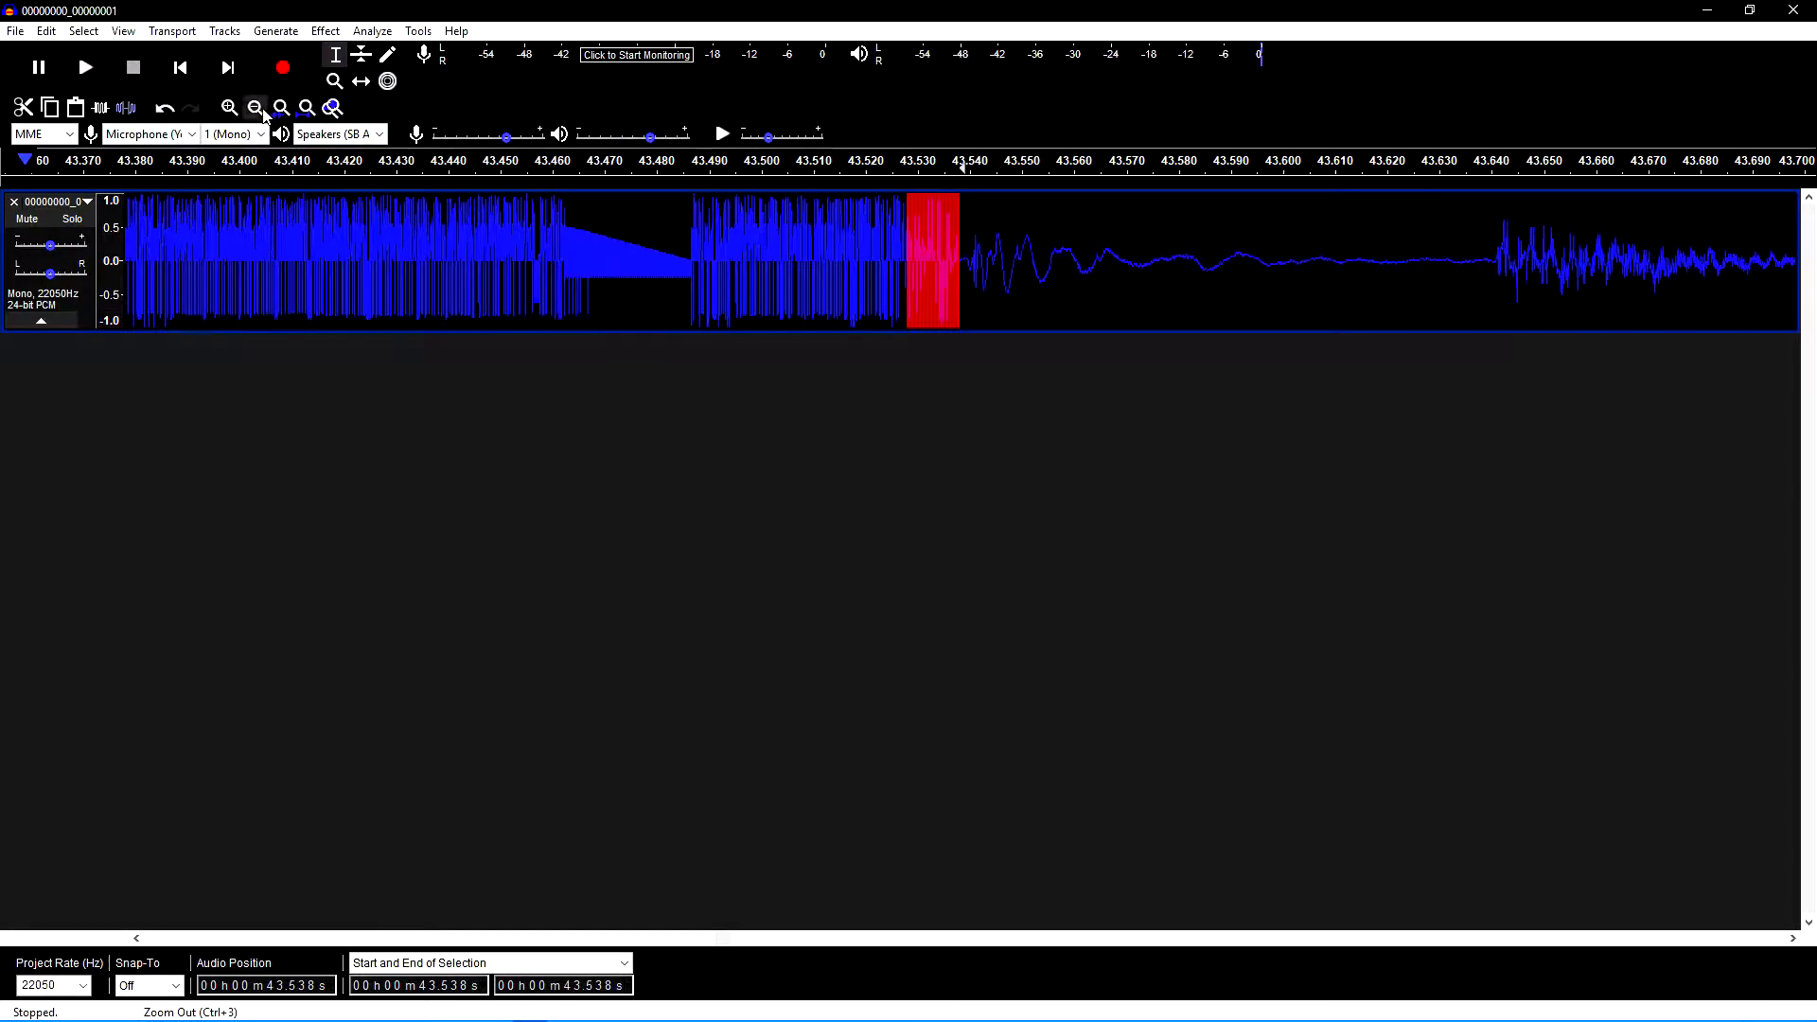
left_click(255, 108)
left_click(255, 108)
left_click(256, 108)
left_click(256, 108)
left_click(256, 108)
left_click(1357, 268, "shift")
left_click_drag(1348, 269, 1344, 268)
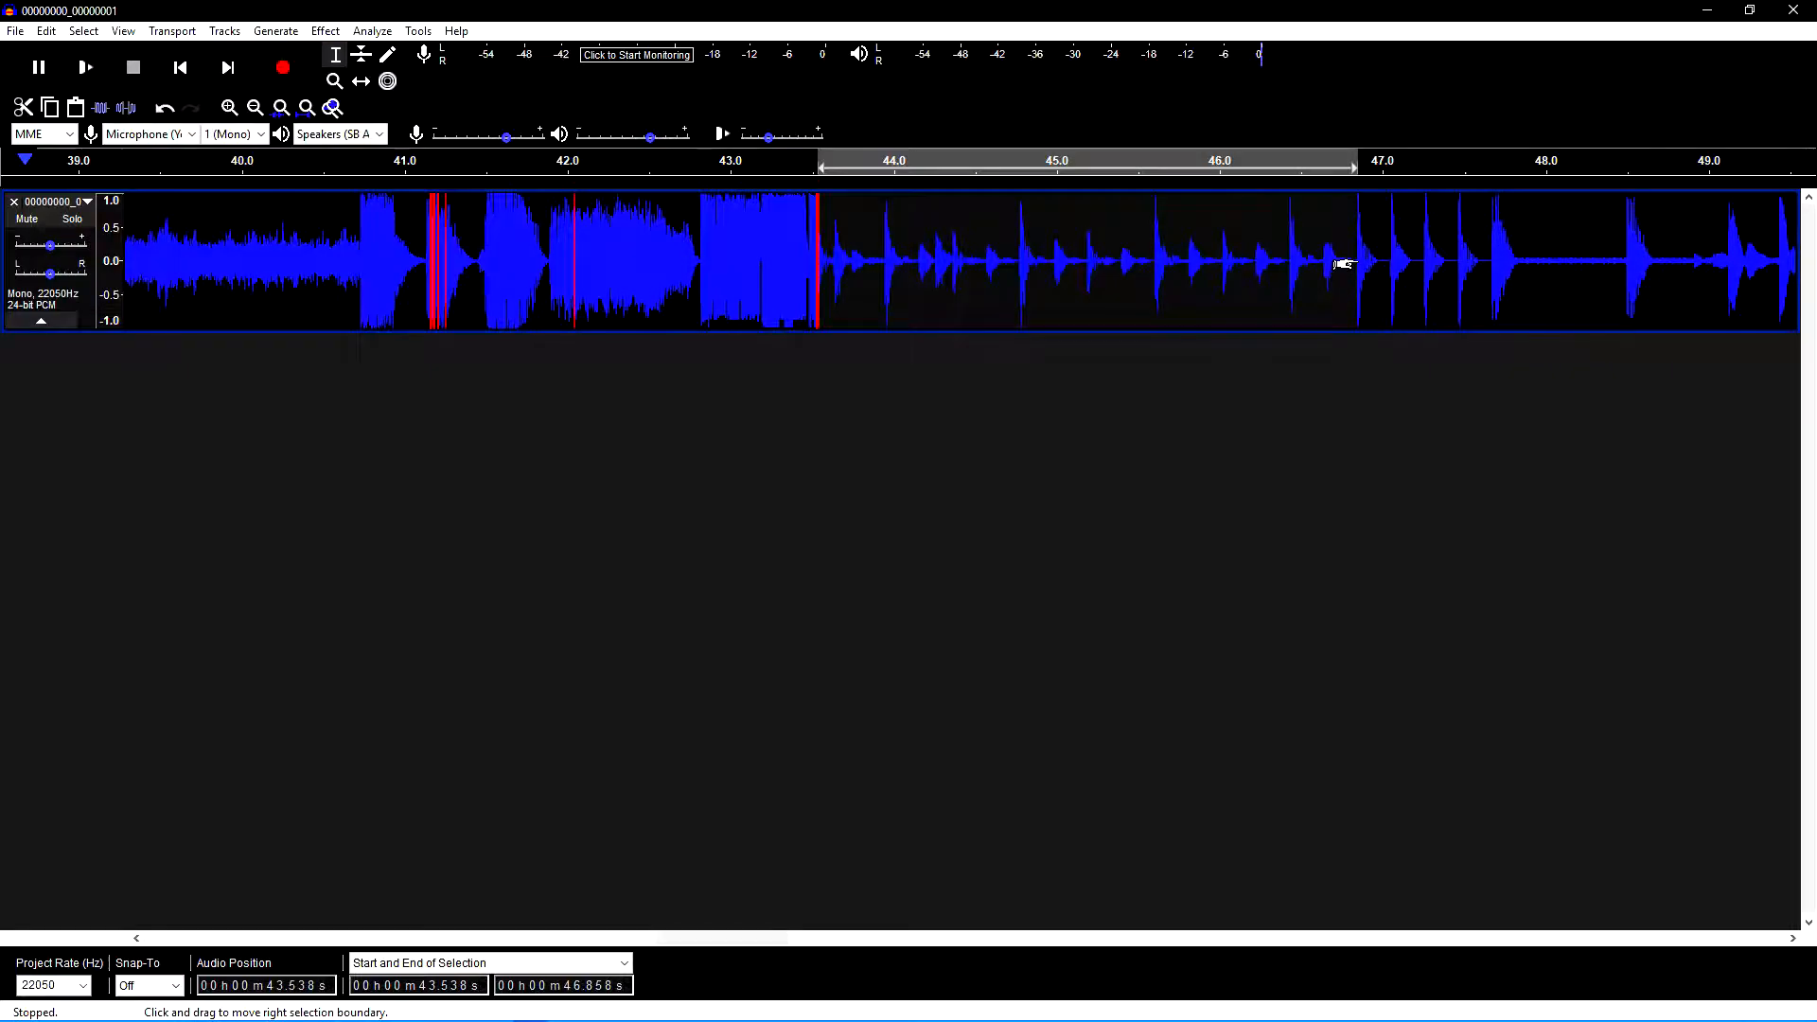
scroll(1344, 265, "up", 6)
scroll(1342, 265, "up", 3)
left_click_drag(1342, 265, 1286, 271)
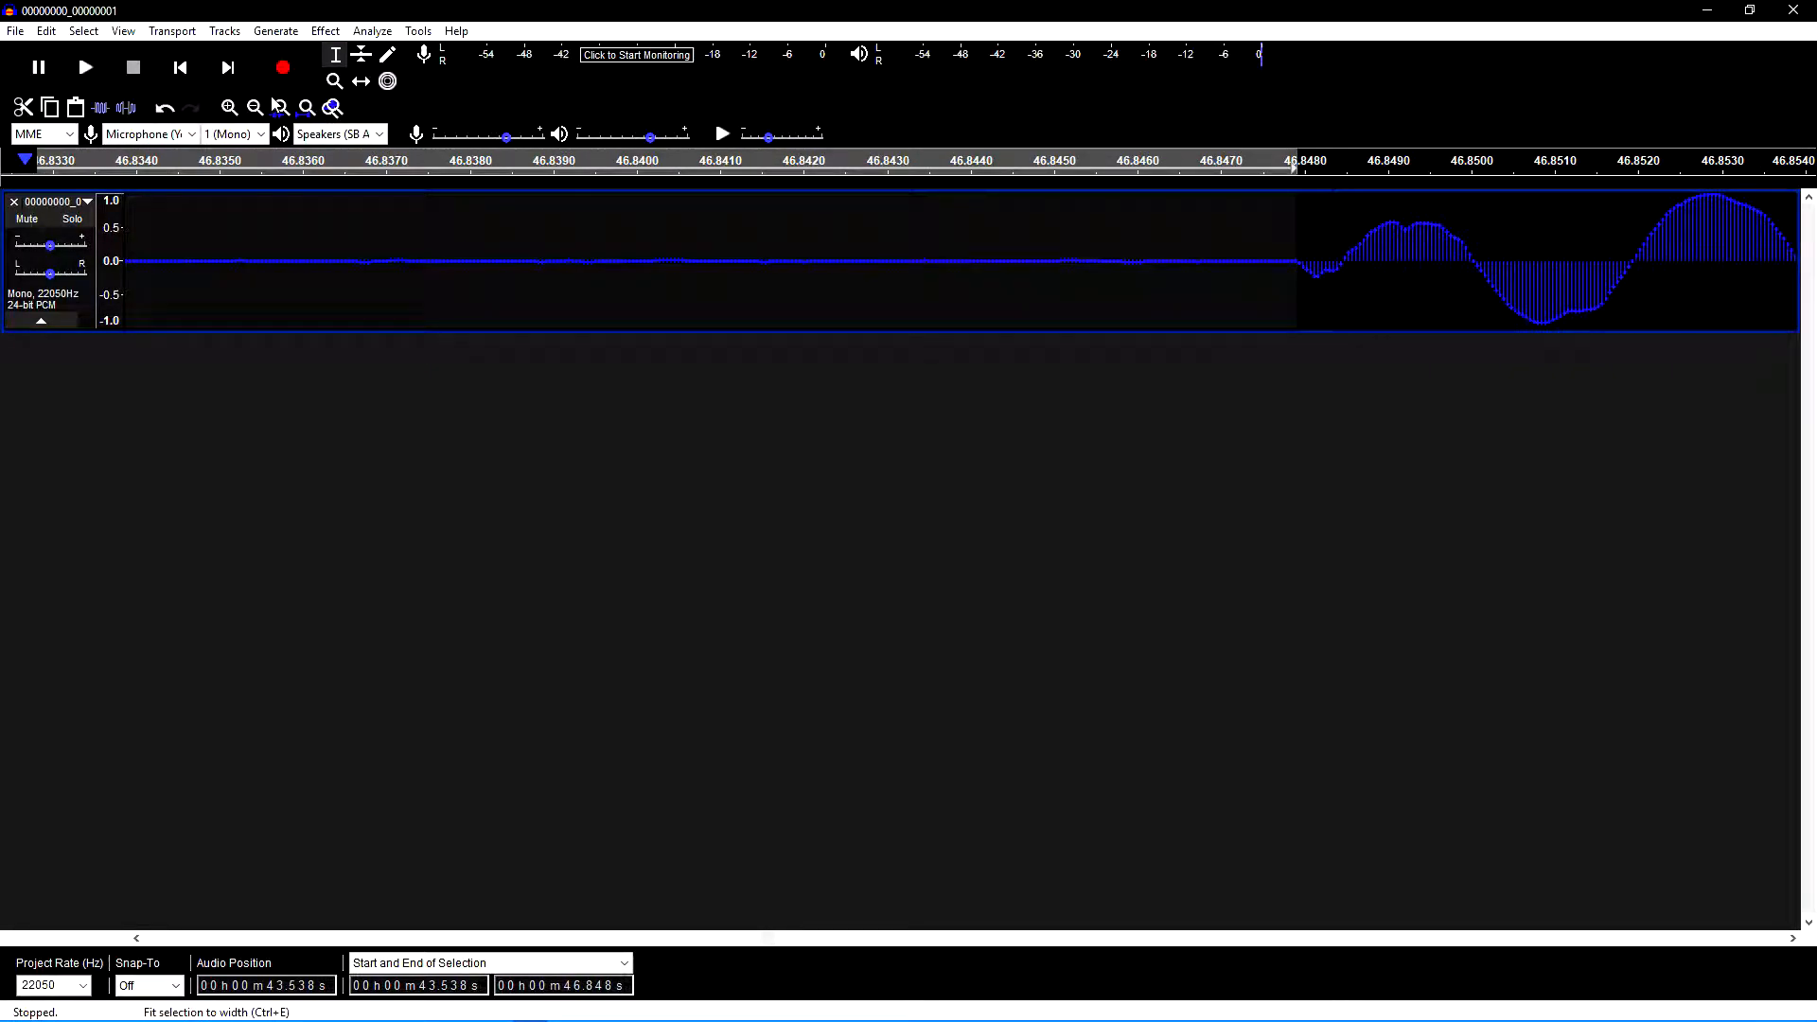
Play part of the selection between 43.538 s and 46.848 s, then stop playback.
left_click(262, 107)
left_click(261, 107)
left_click(261, 107)
left_click(261, 107)
left_click(261, 107)
left_click(262, 107)
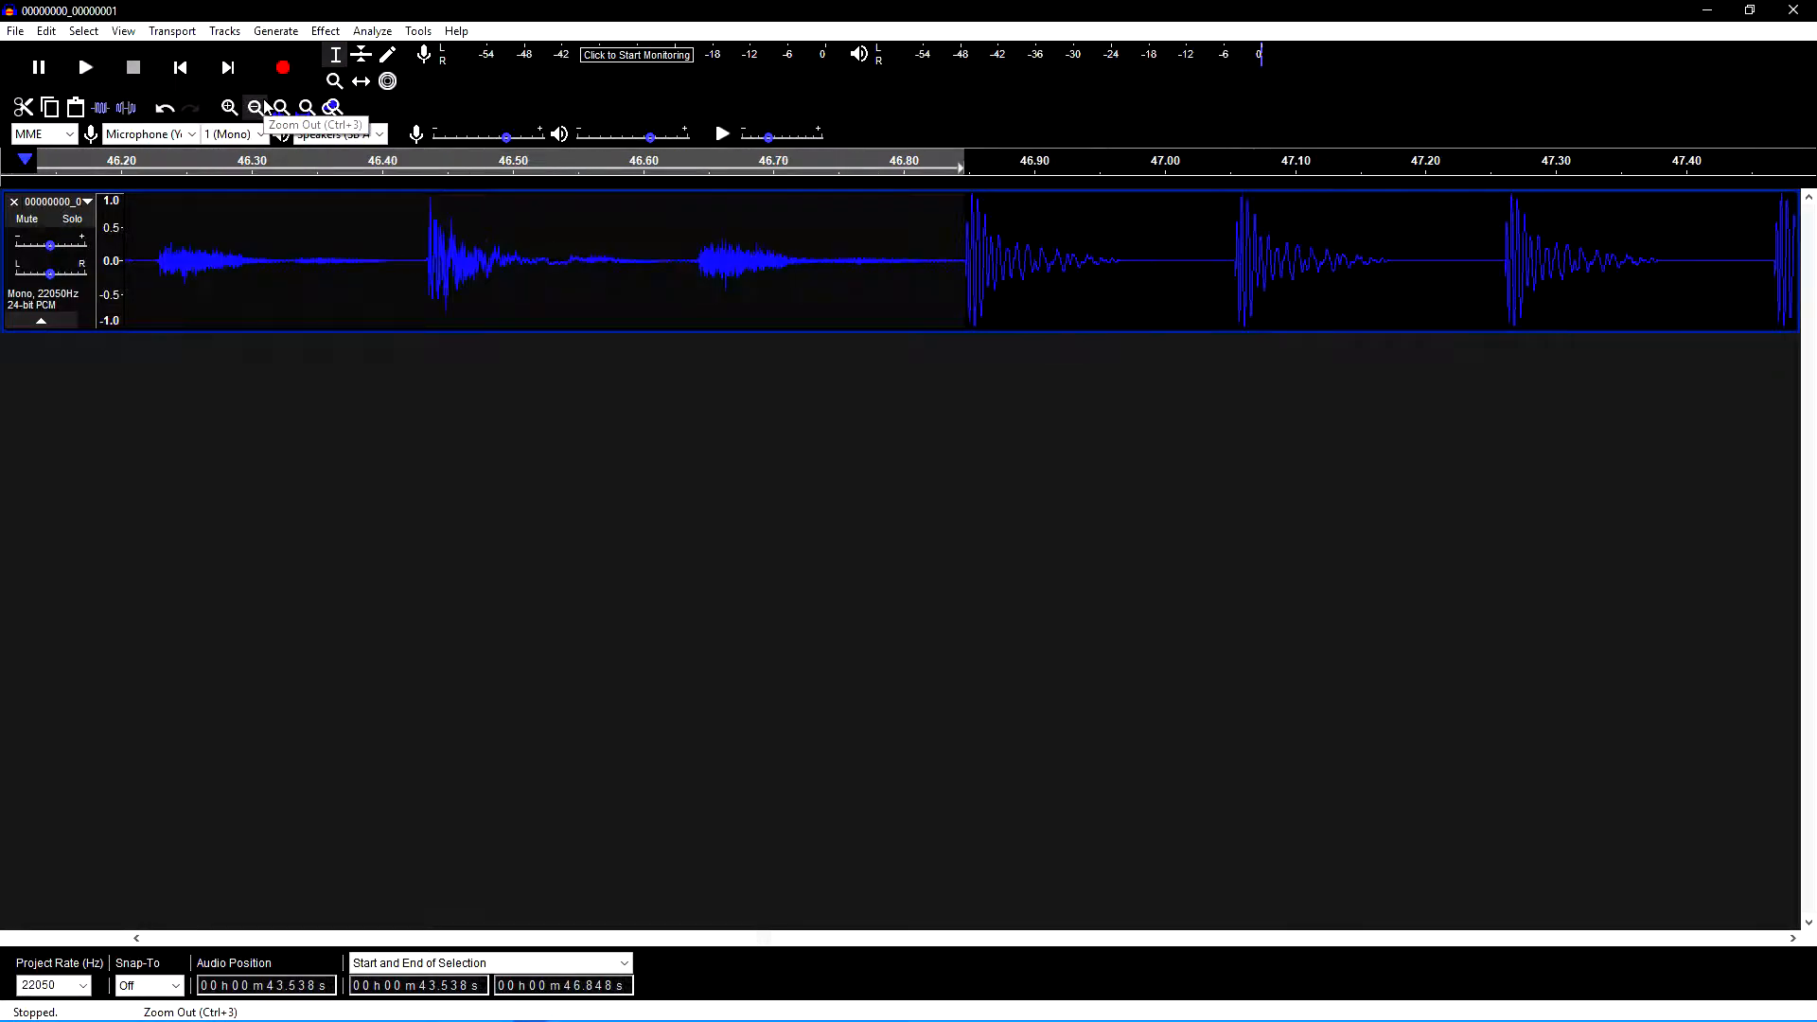
left_click(261, 107)
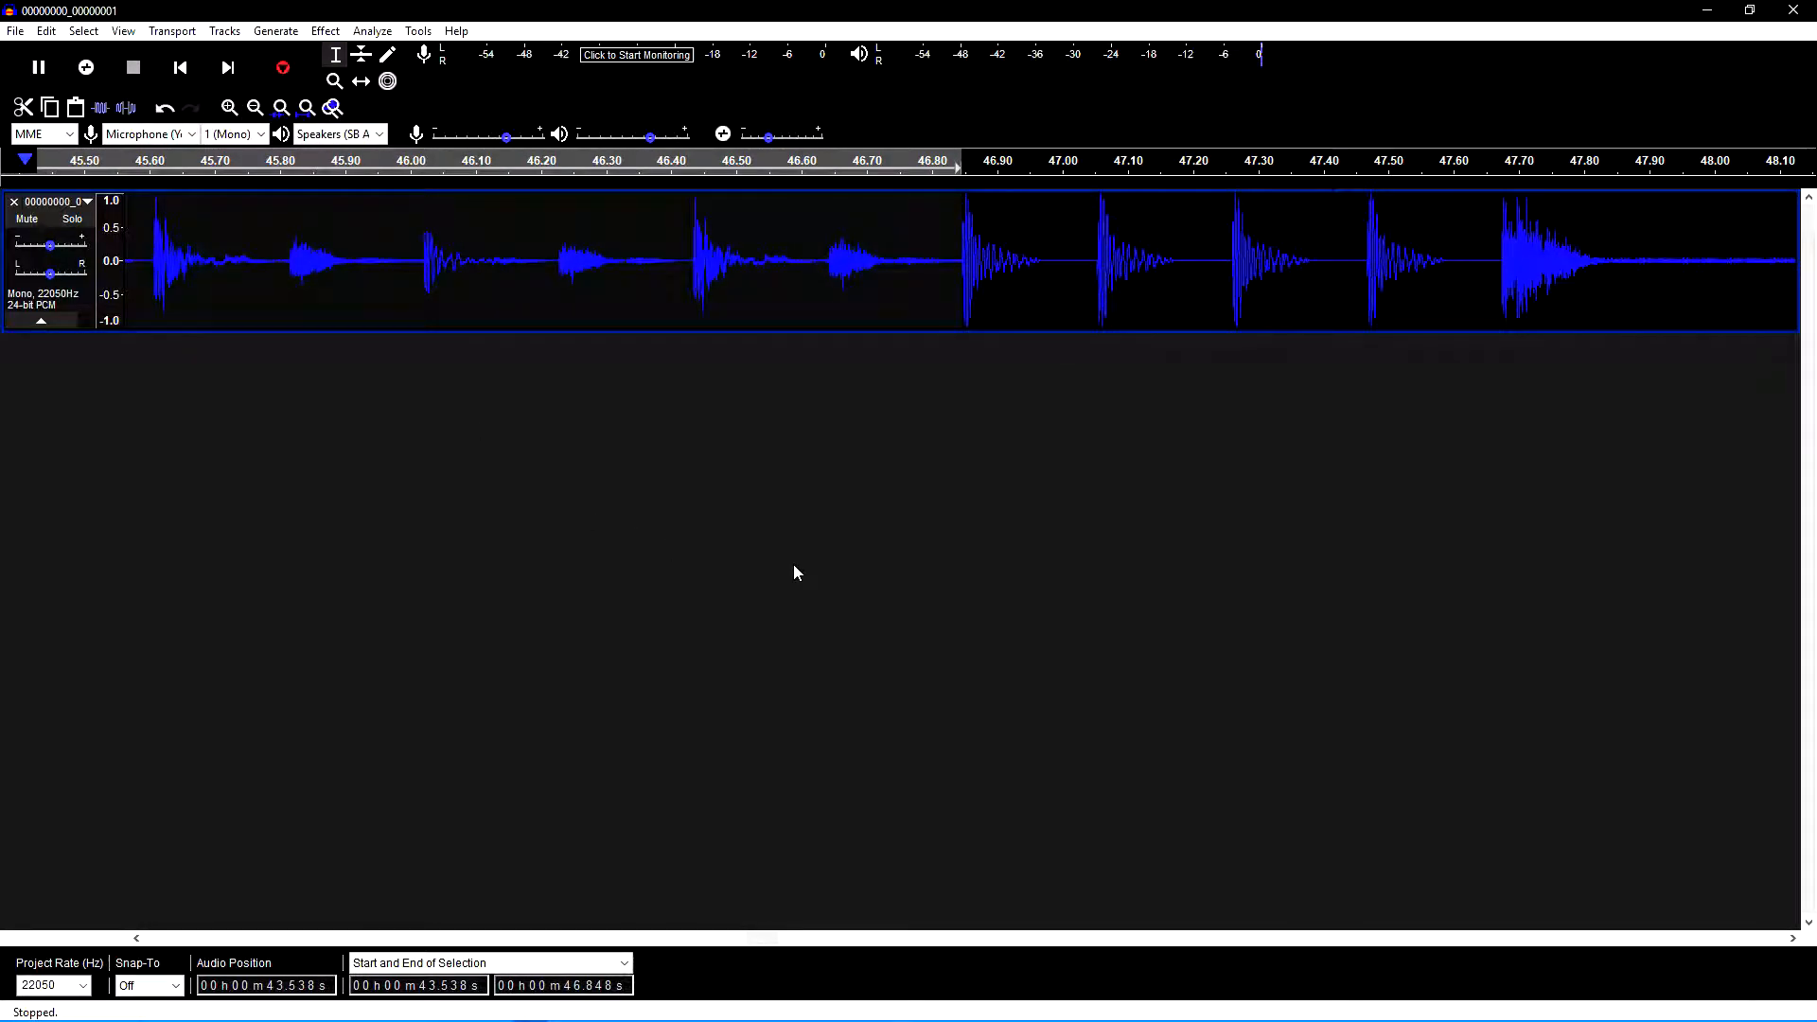
key("space")
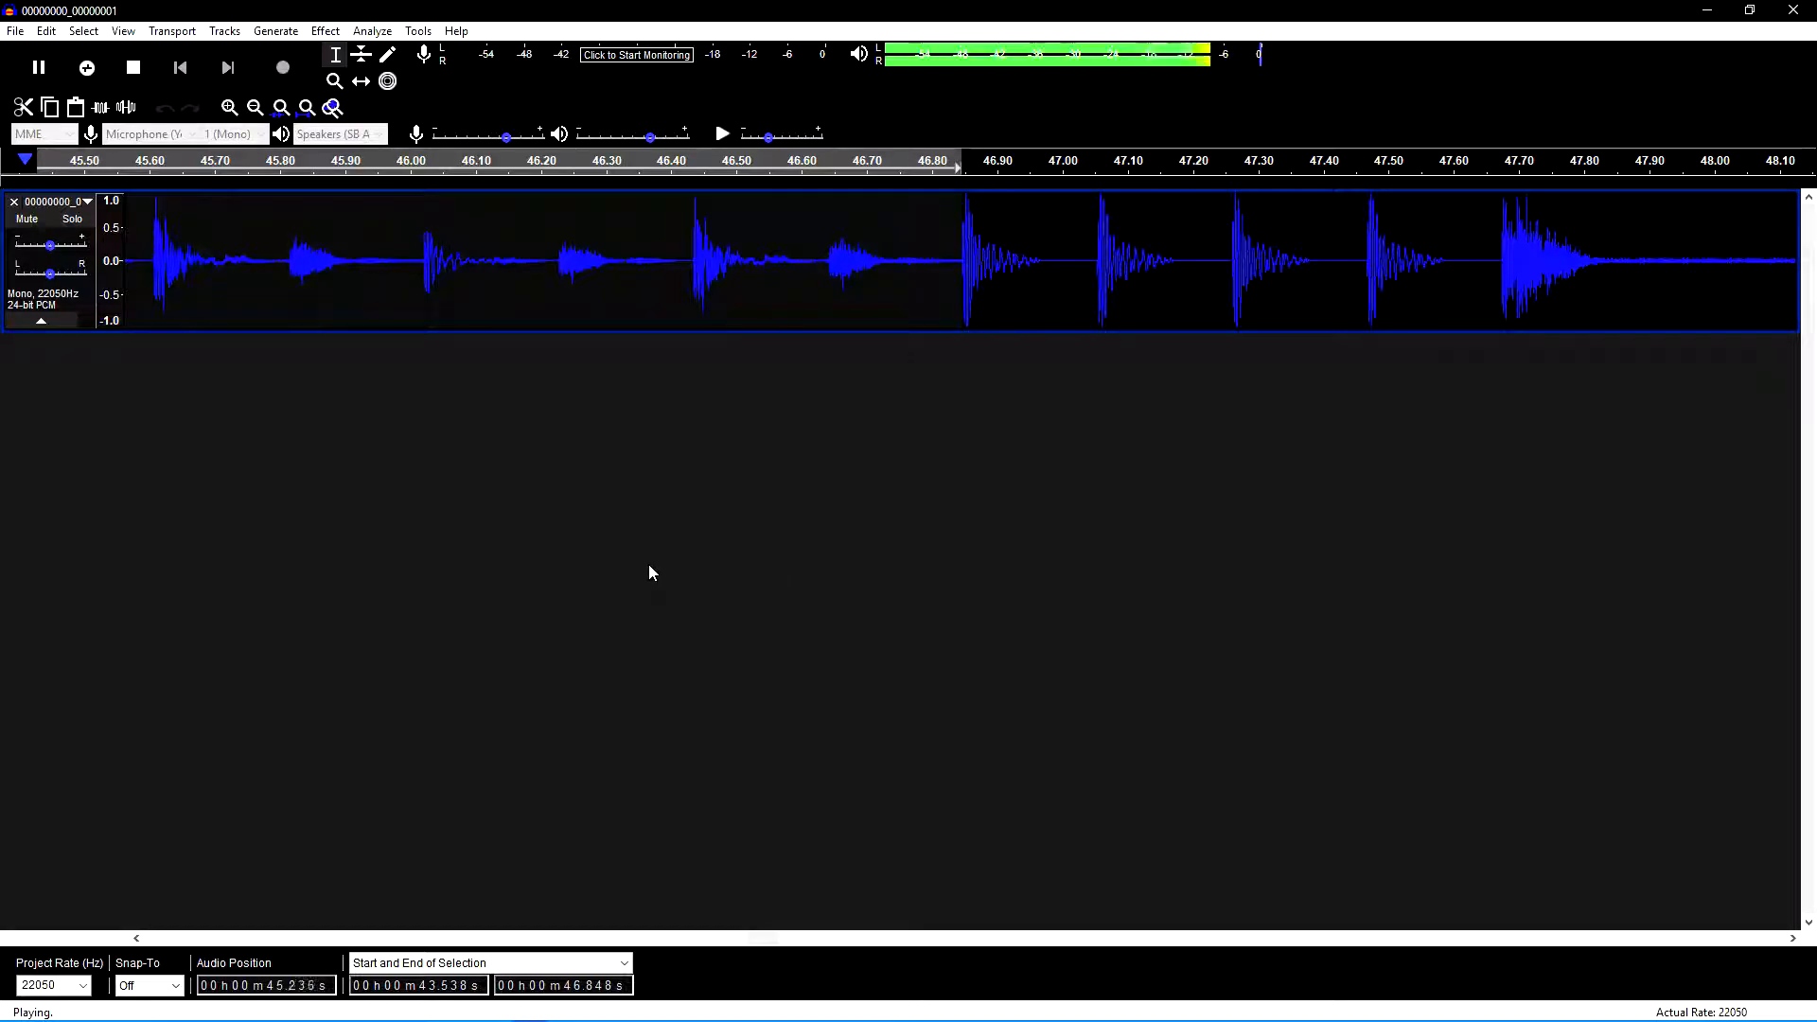
left_click(259, 111)
left_click(259, 111)
left_click(259, 111)
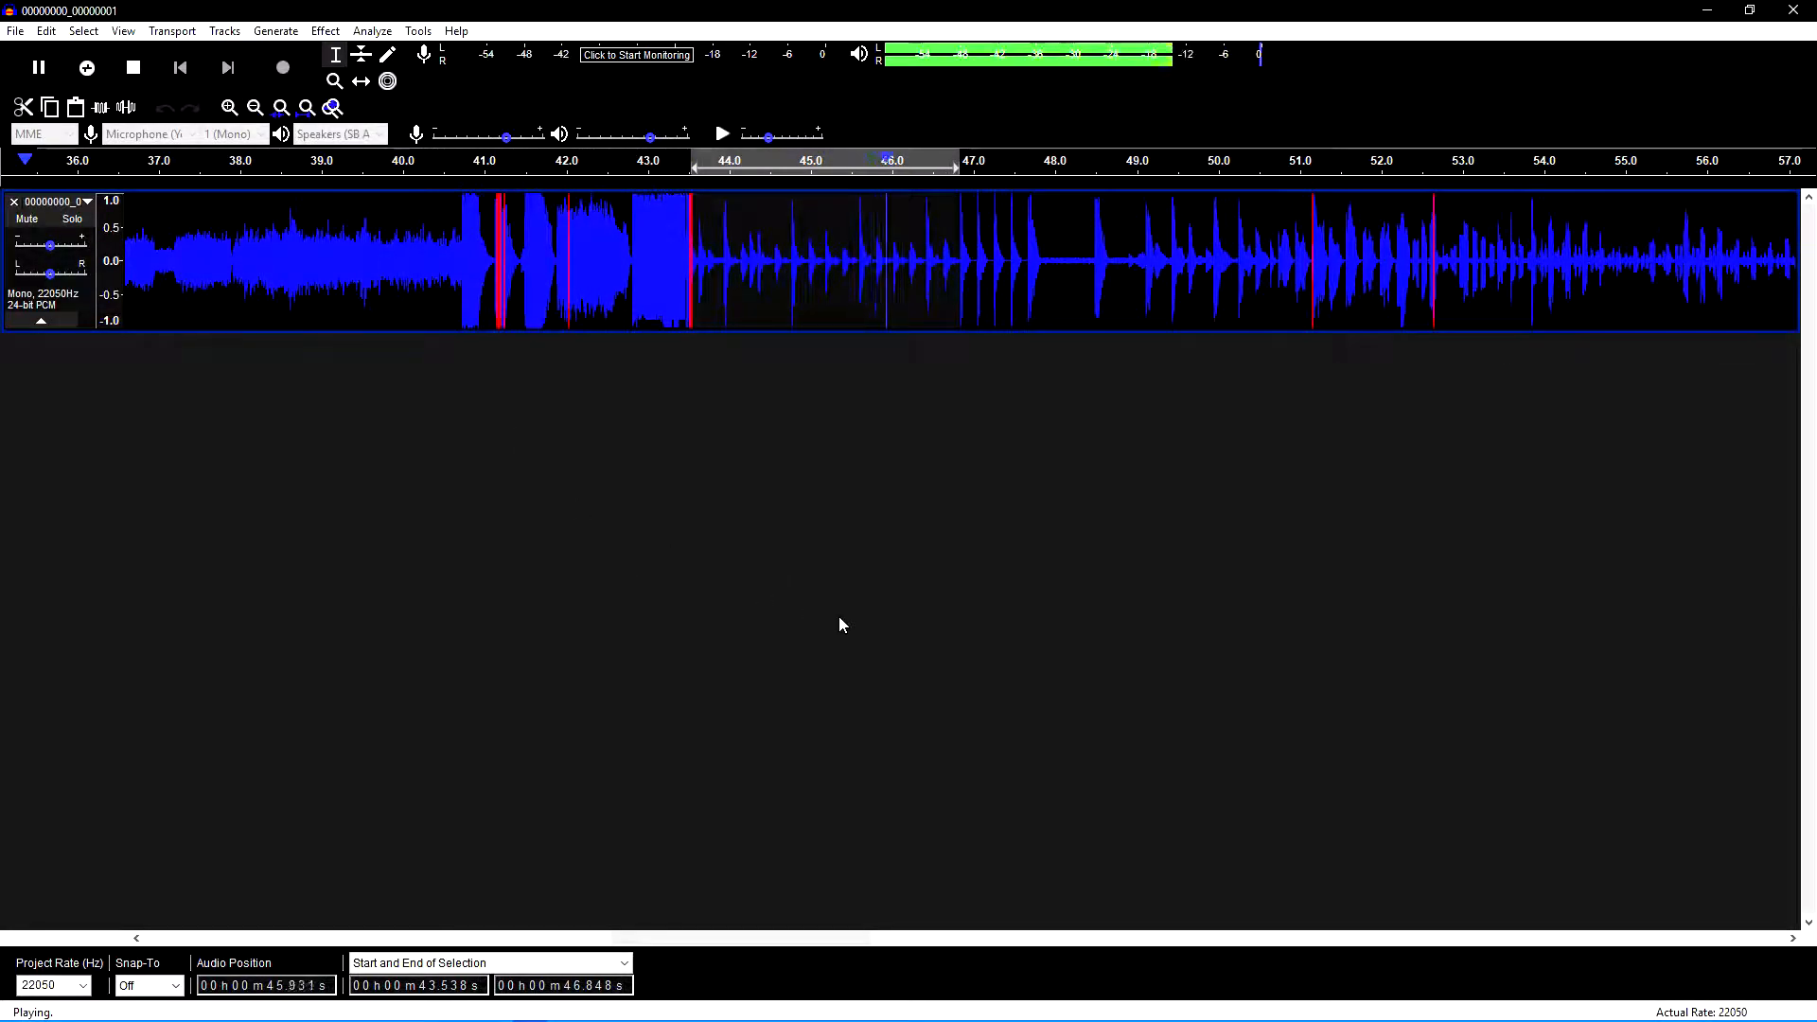
key("space")
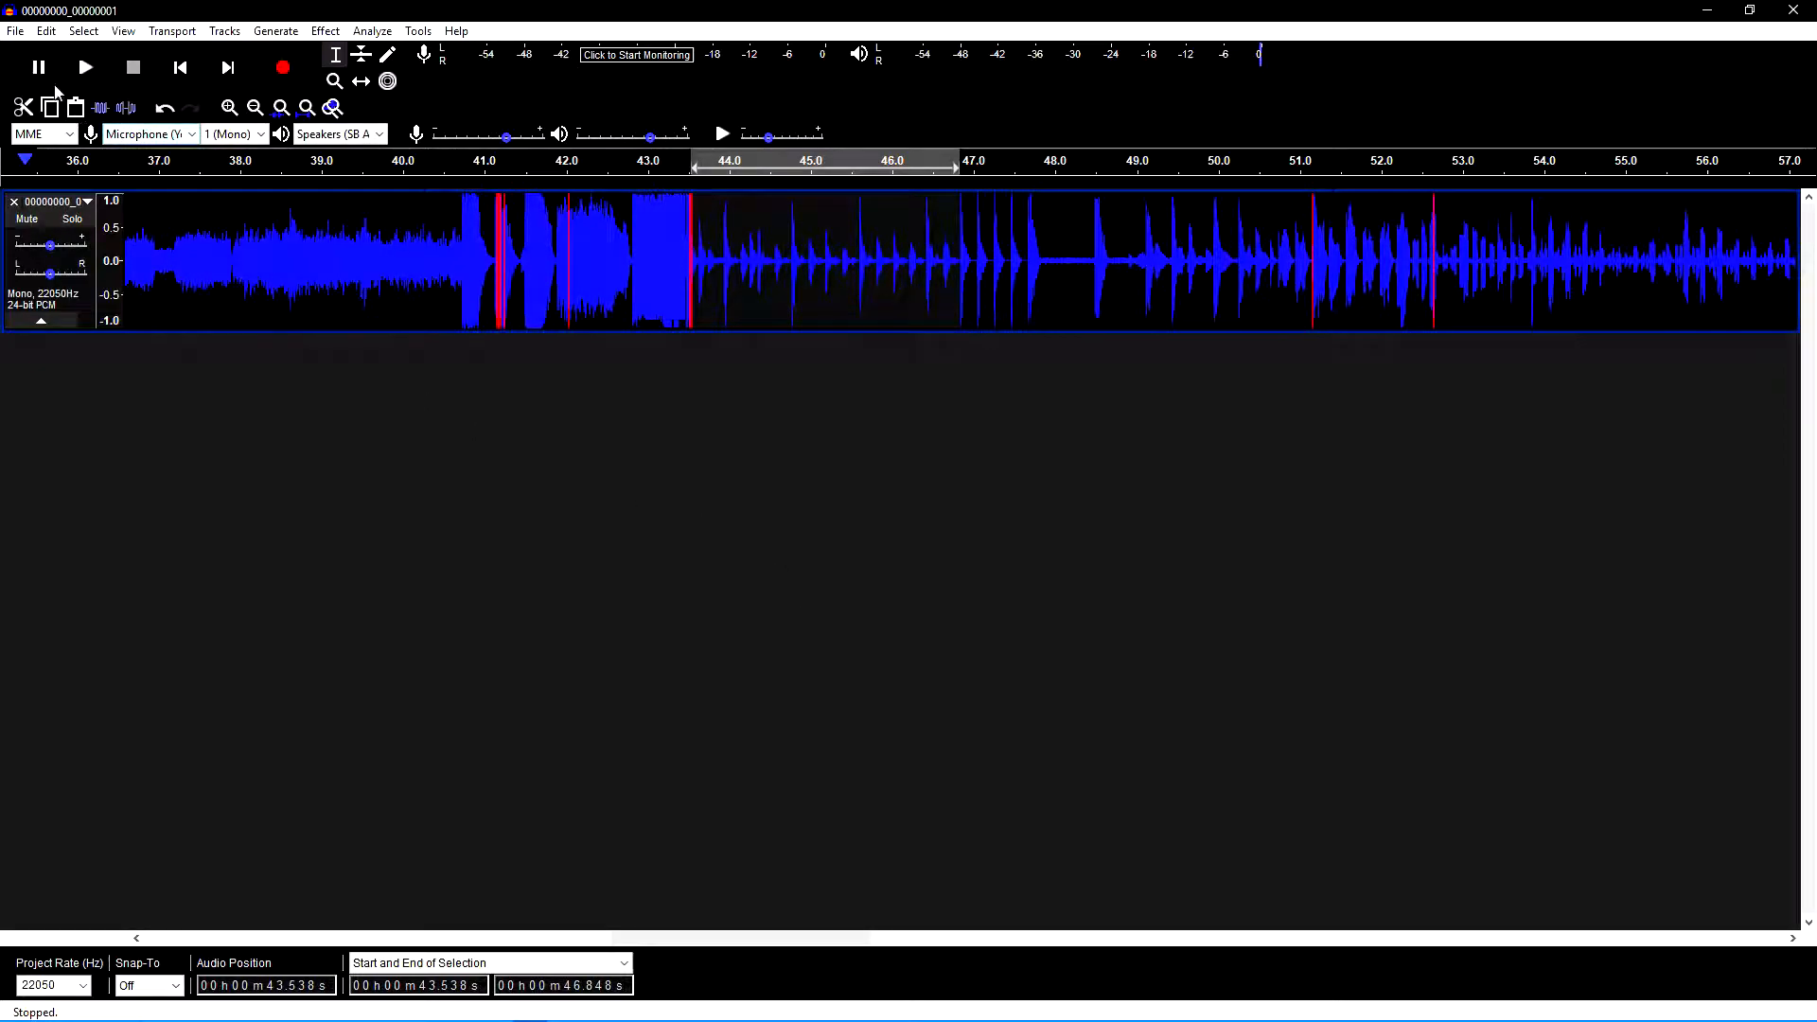
Try to export the selected audio as 00000000_00000001.wav in WAV (Microsoft) signed 16-bit PCM format, then cancel at the mixing options.
left_click(16, 32)
mouse_move(72, 178)
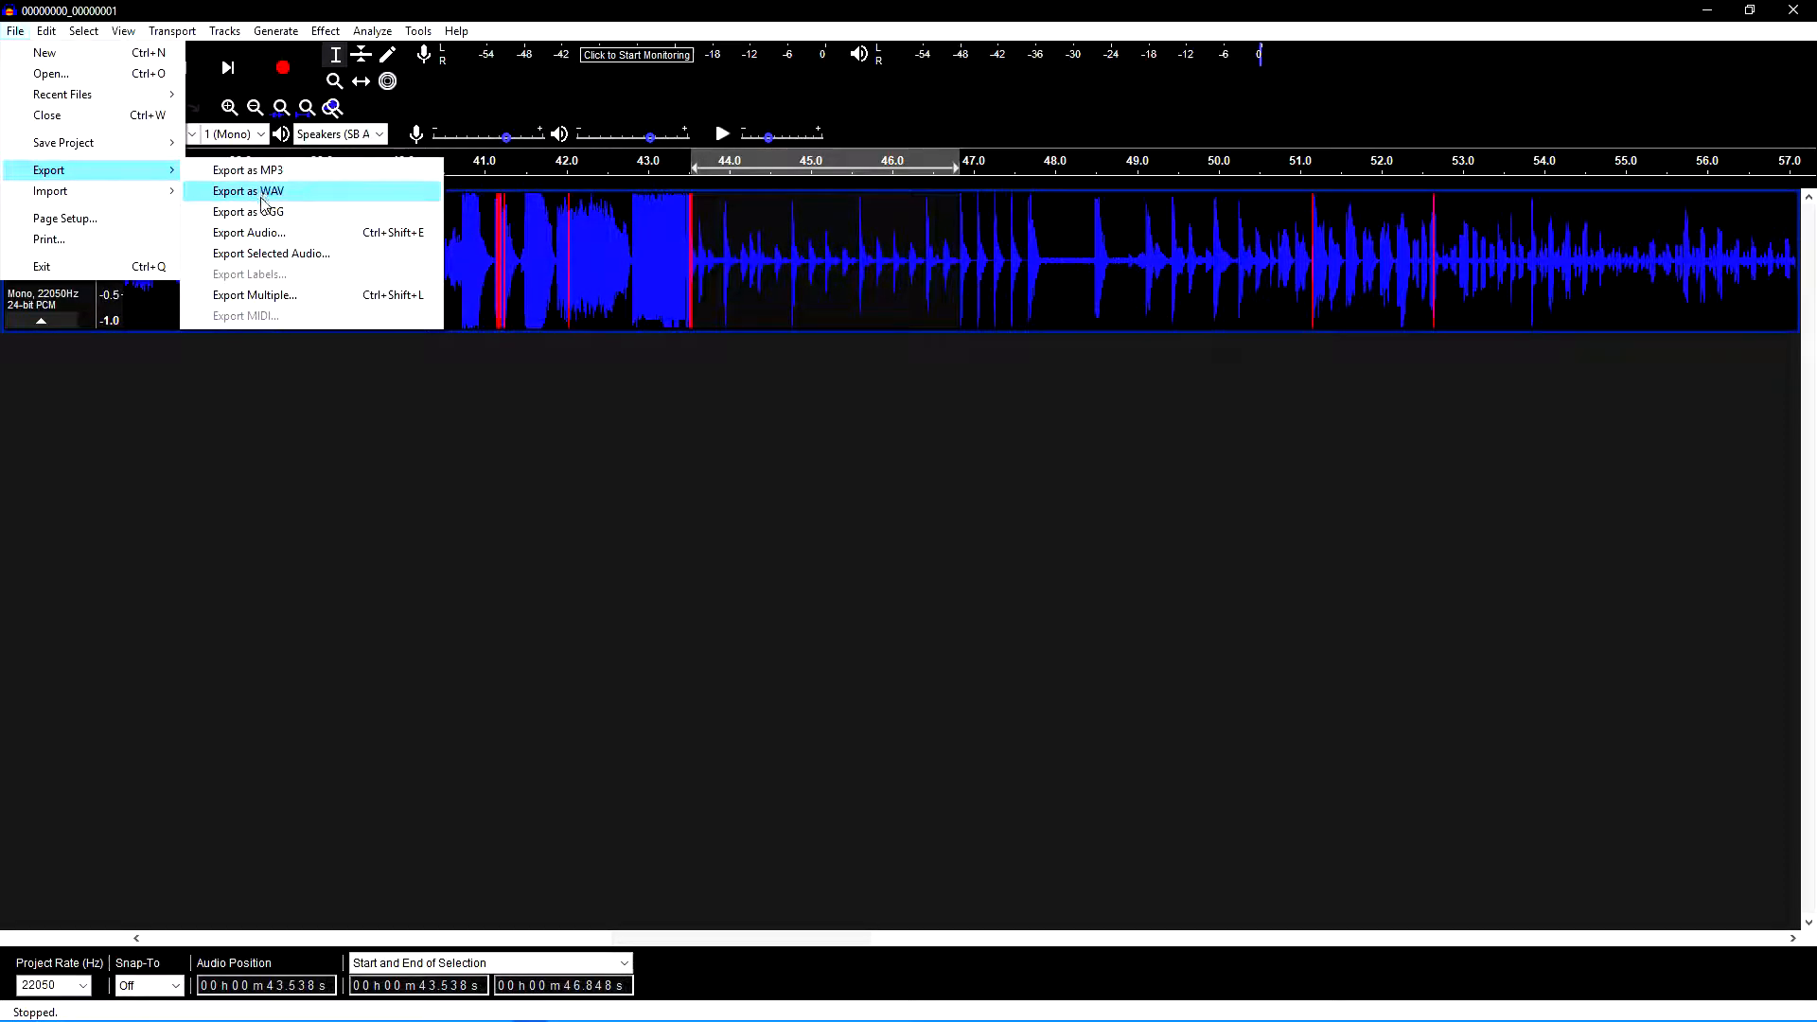
left_click(303, 259)
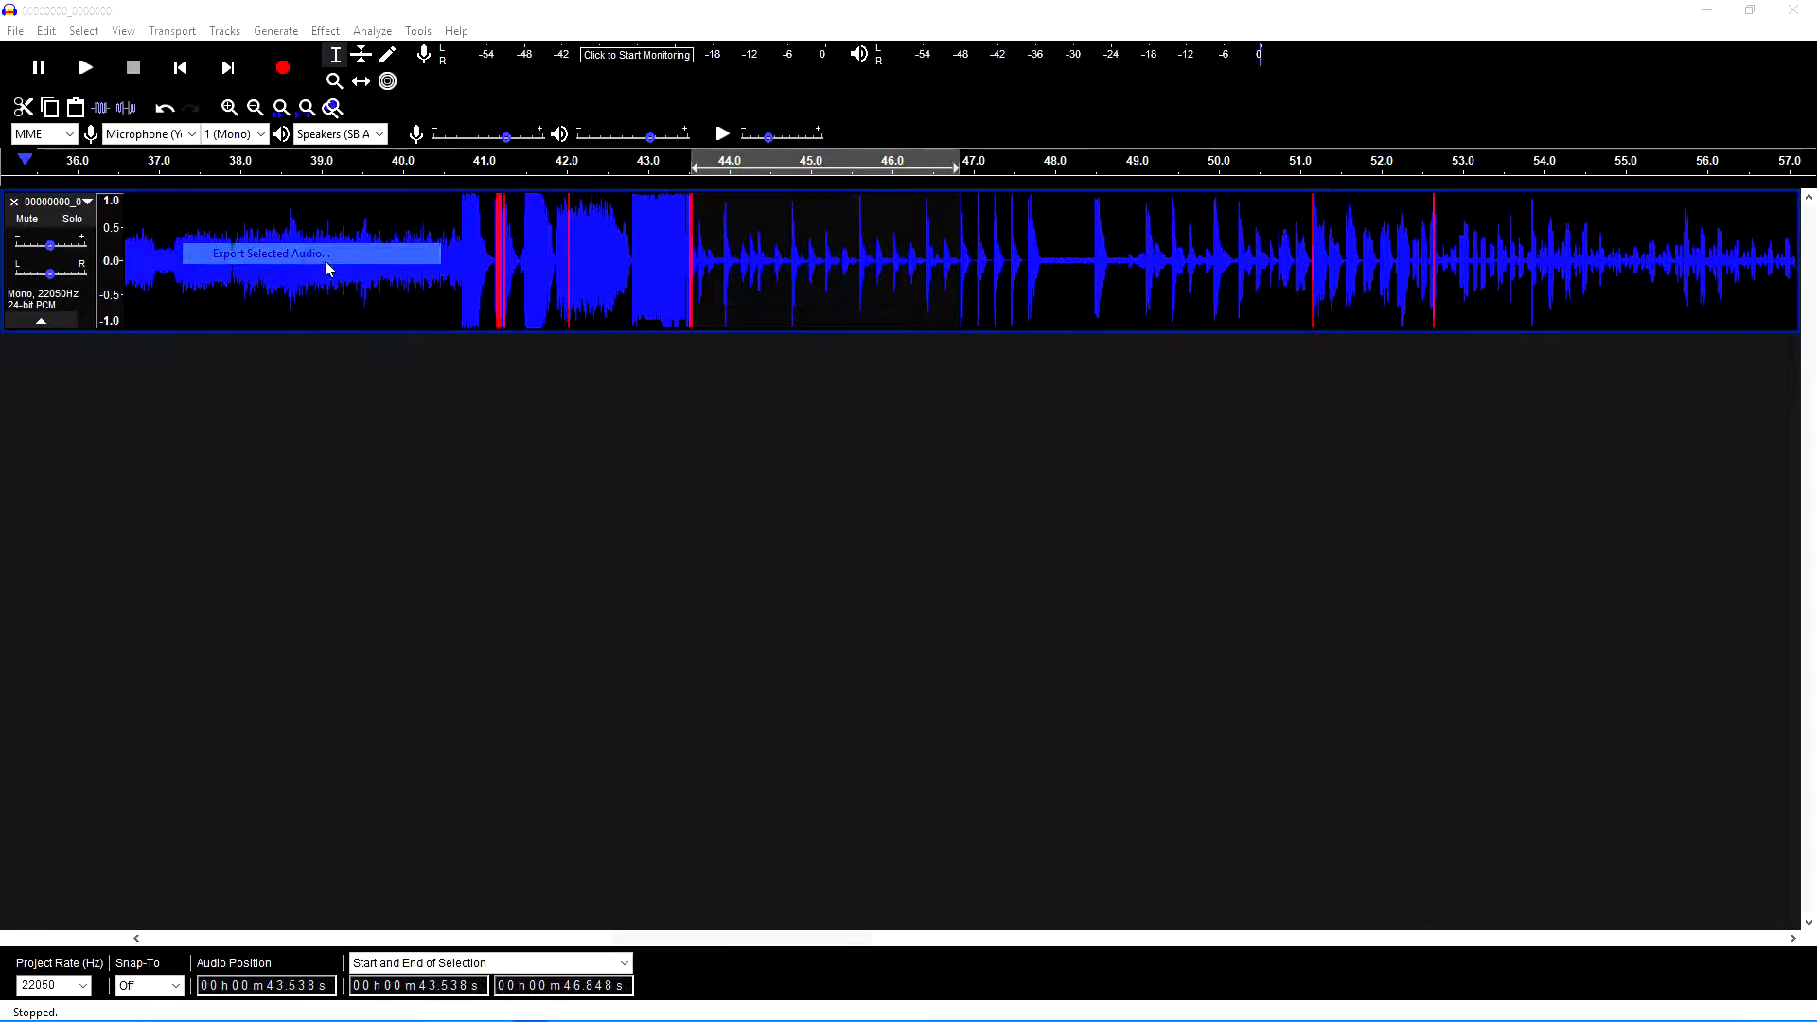
left_click(1070, 497)
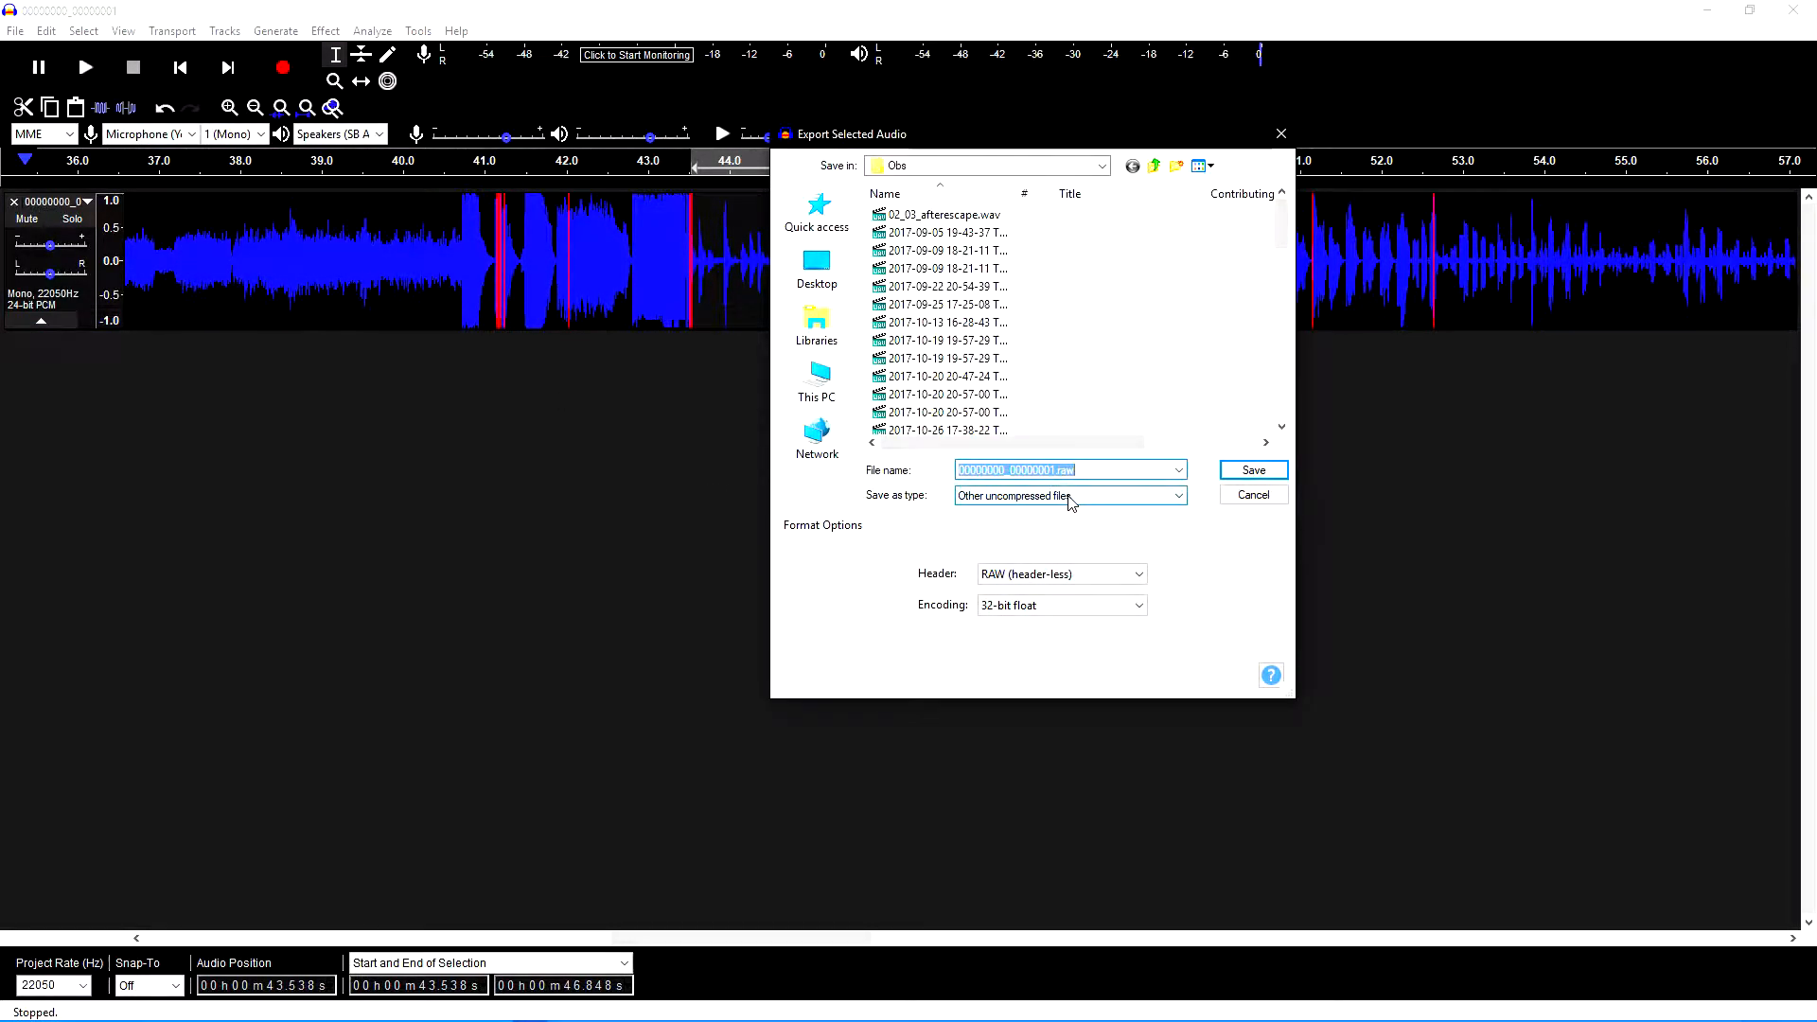
left_click(1098, 513)
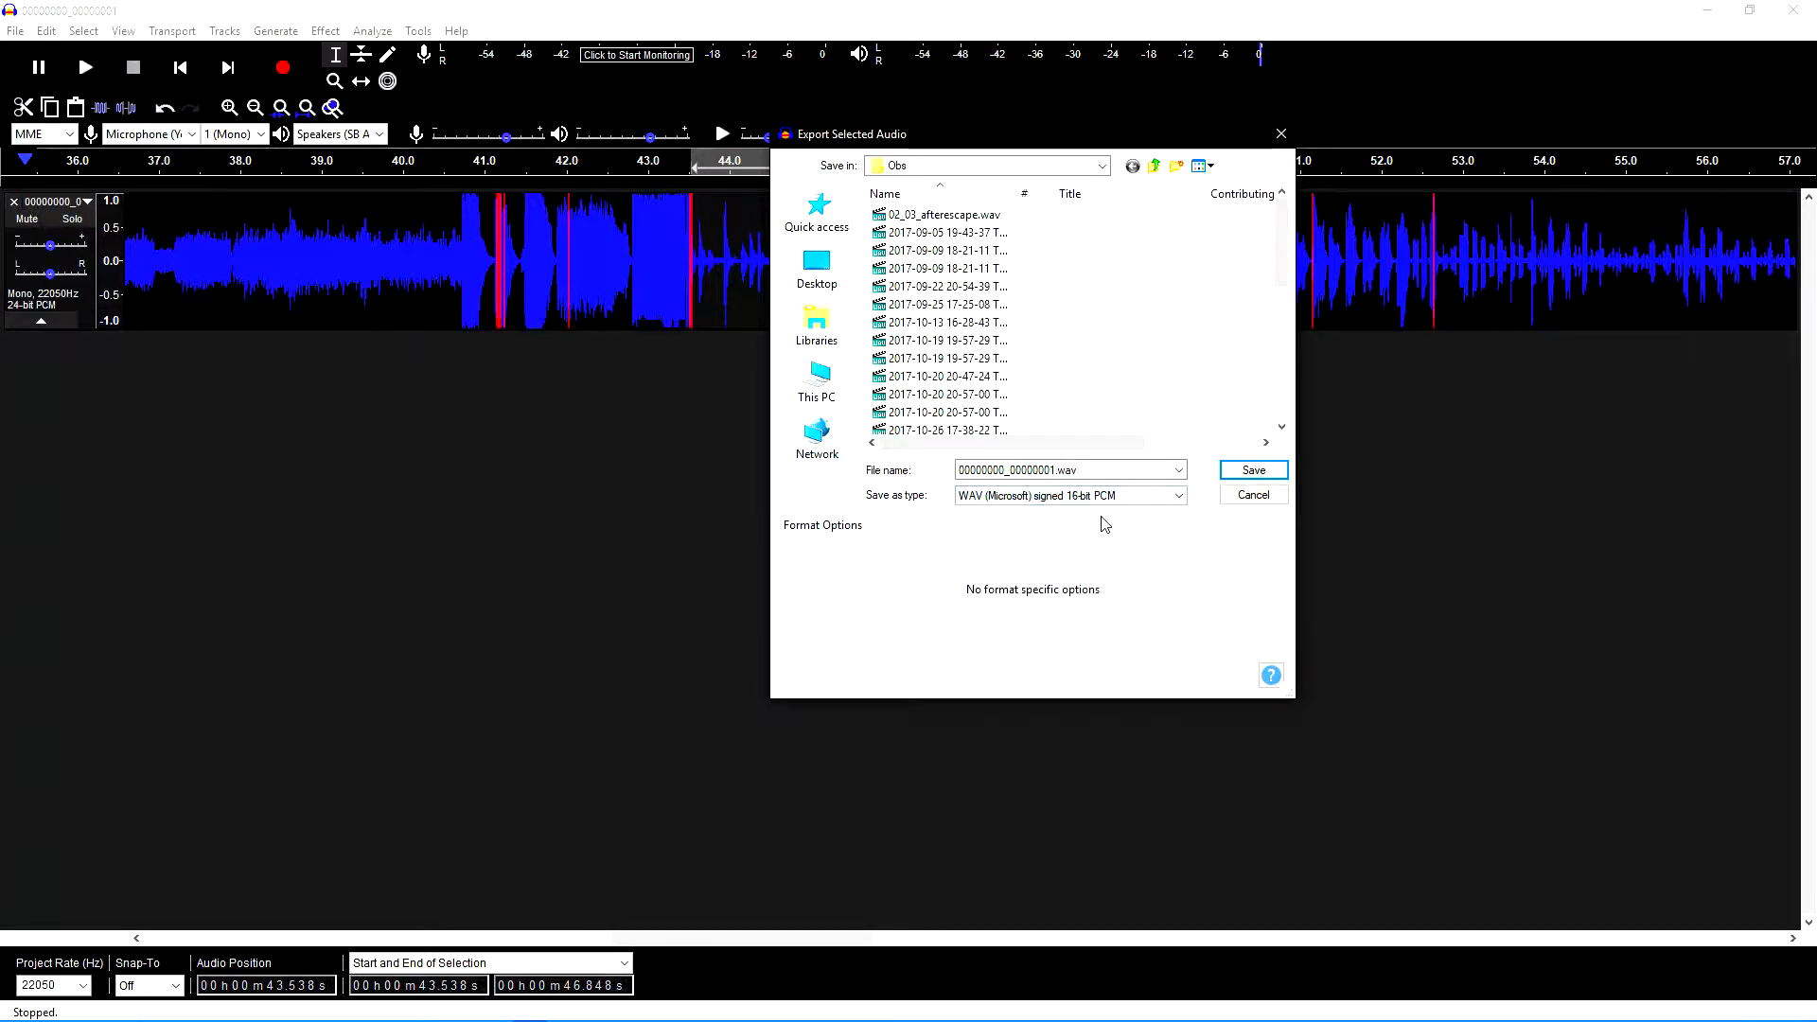
left_click(1109, 499)
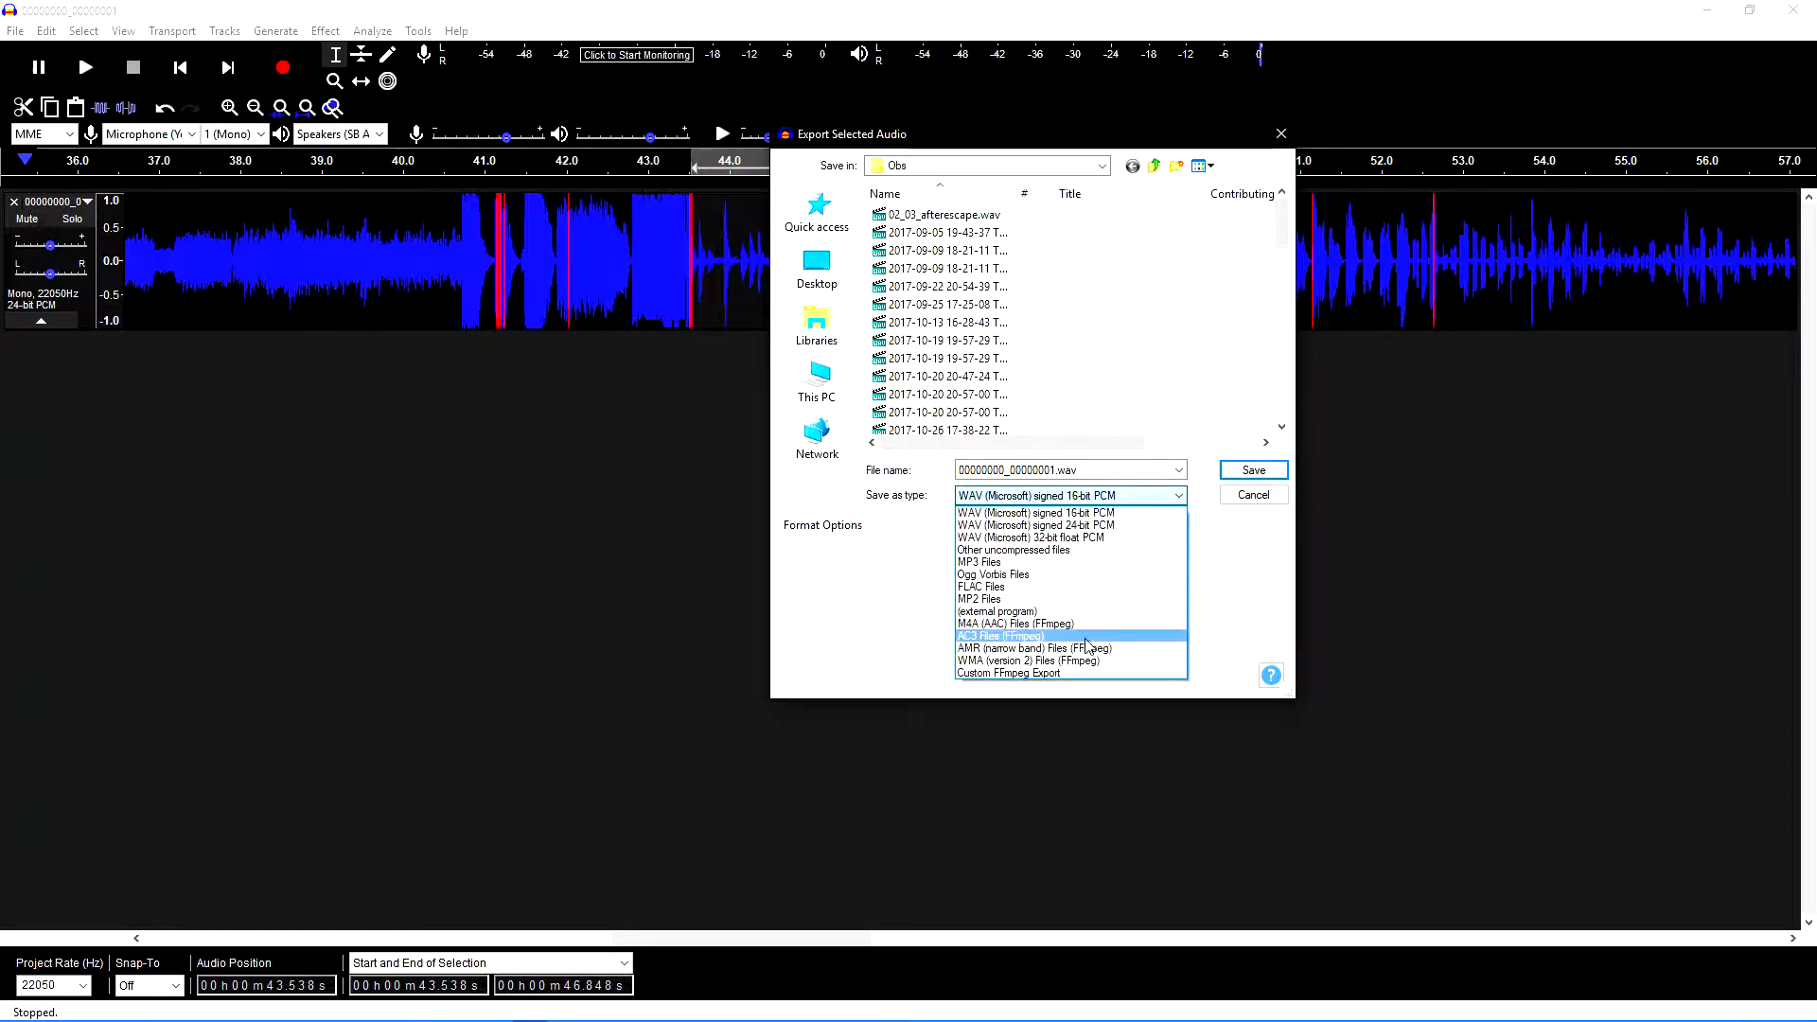
left_click(1250, 554)
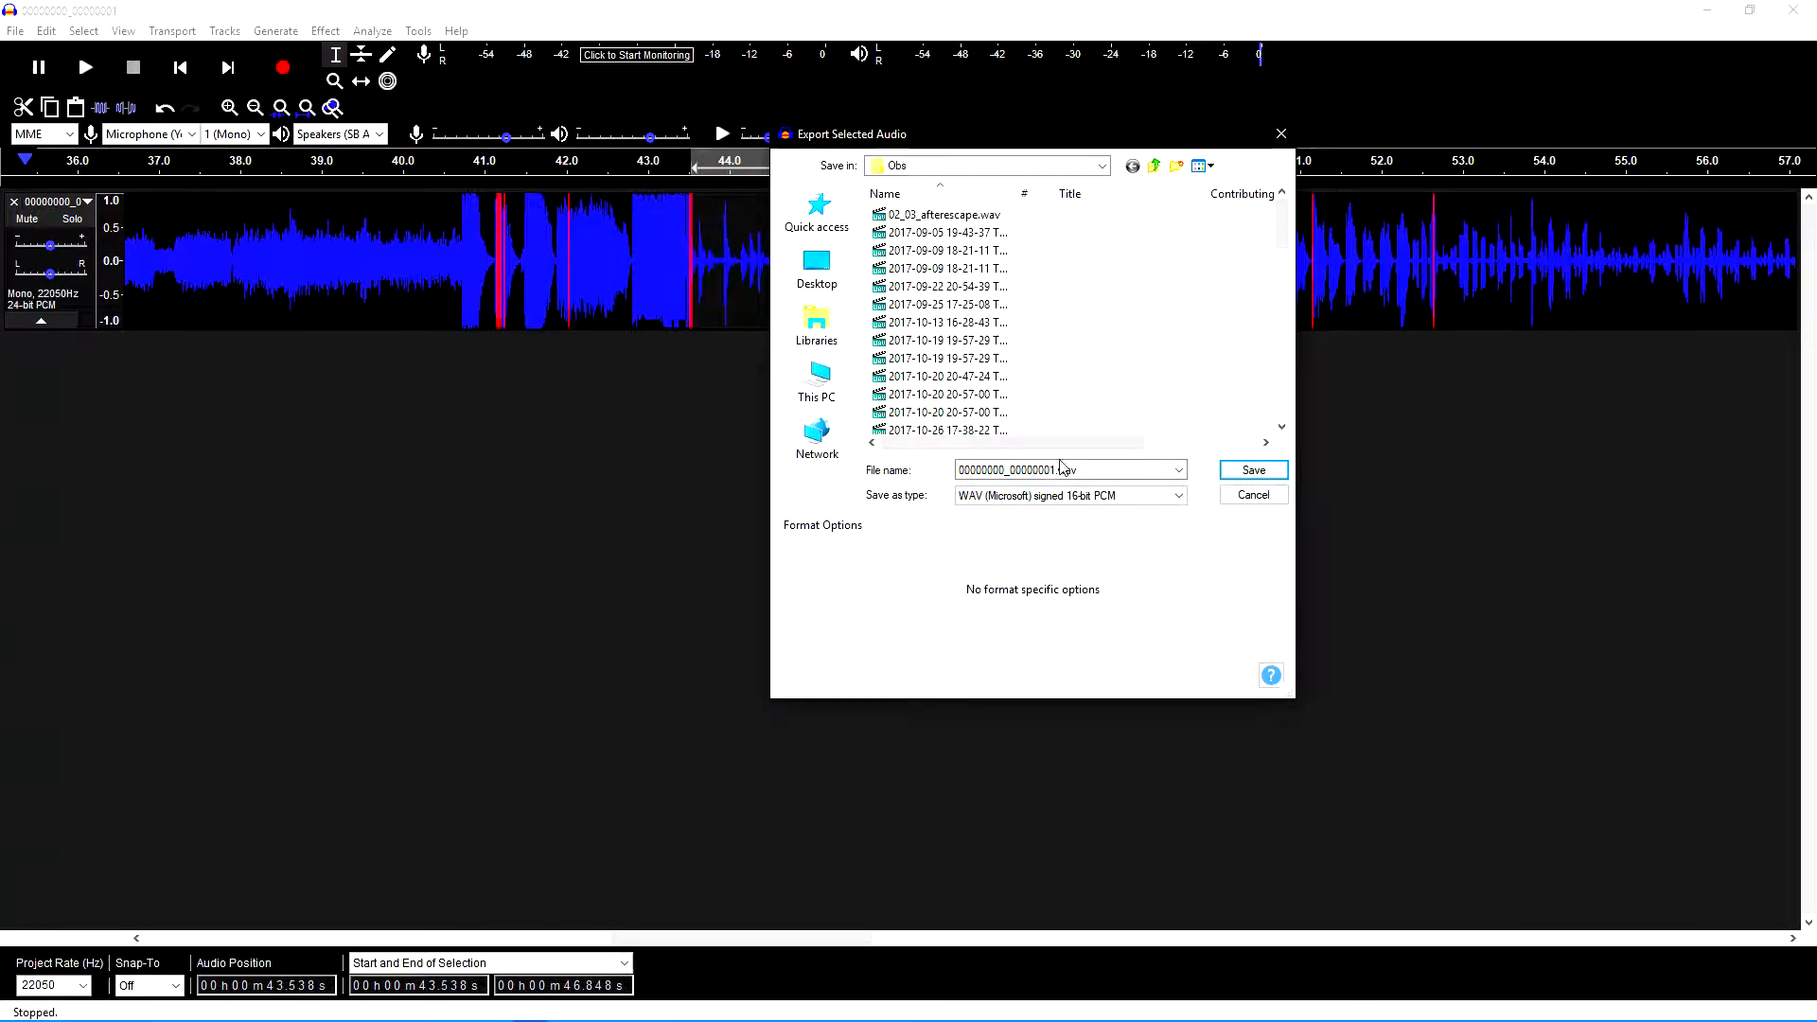
left_click(1254, 470)
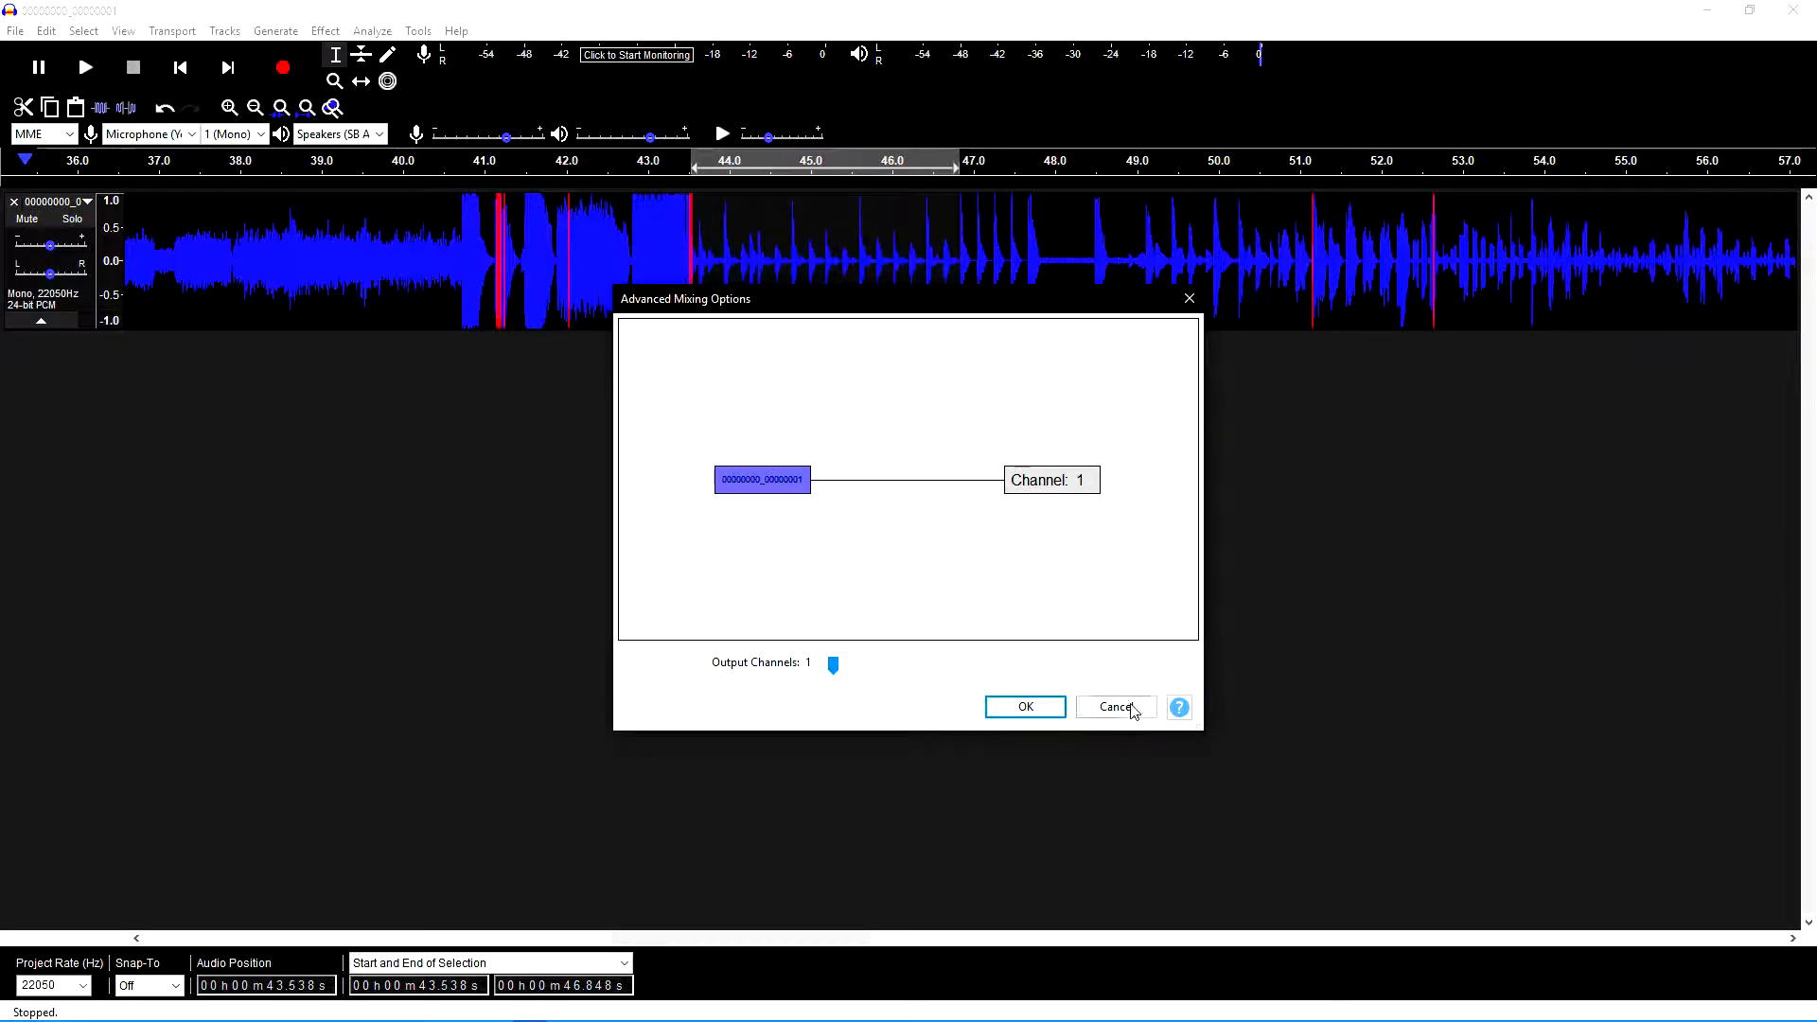
left_click(1130, 706)
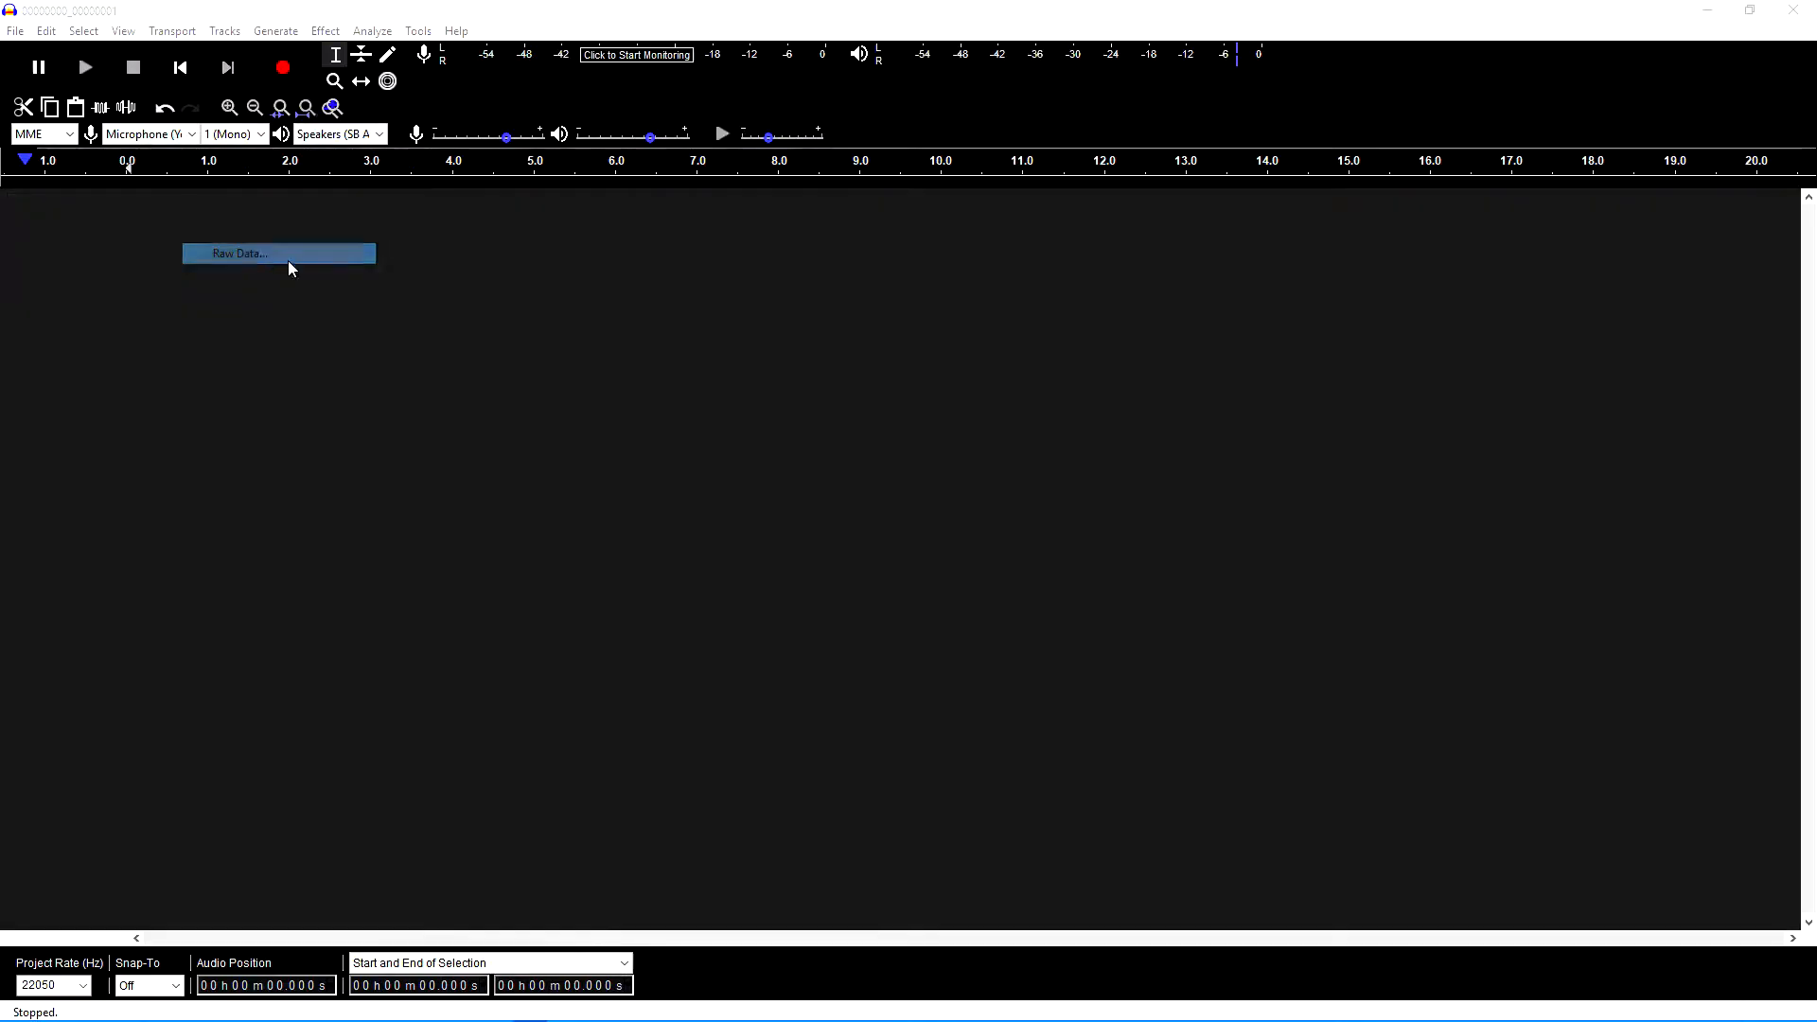
Import a file from the mcp folder as raw data with signed 16-bit PCM, little-endian, mono and a 22050 Hz sample rate.
left_click(289, 258)
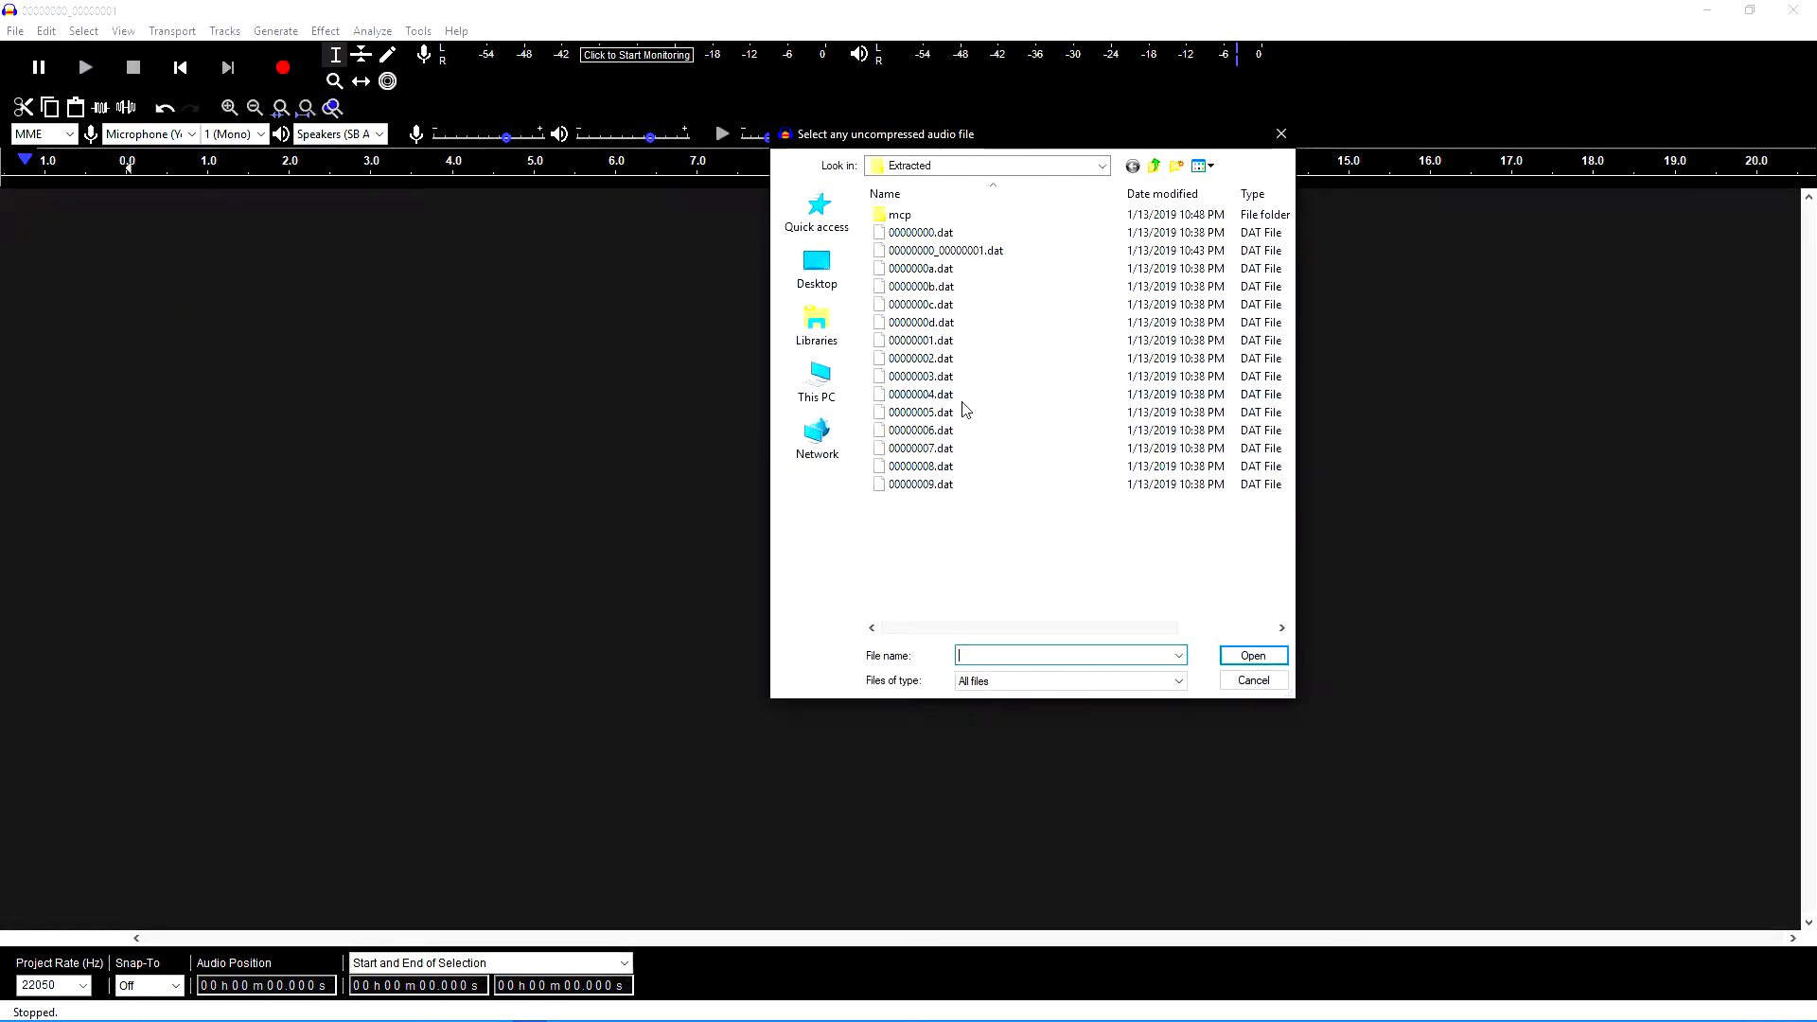
double_click(909, 218)
double_click(915, 223)
left_click(941, 485)
left_click(942, 506)
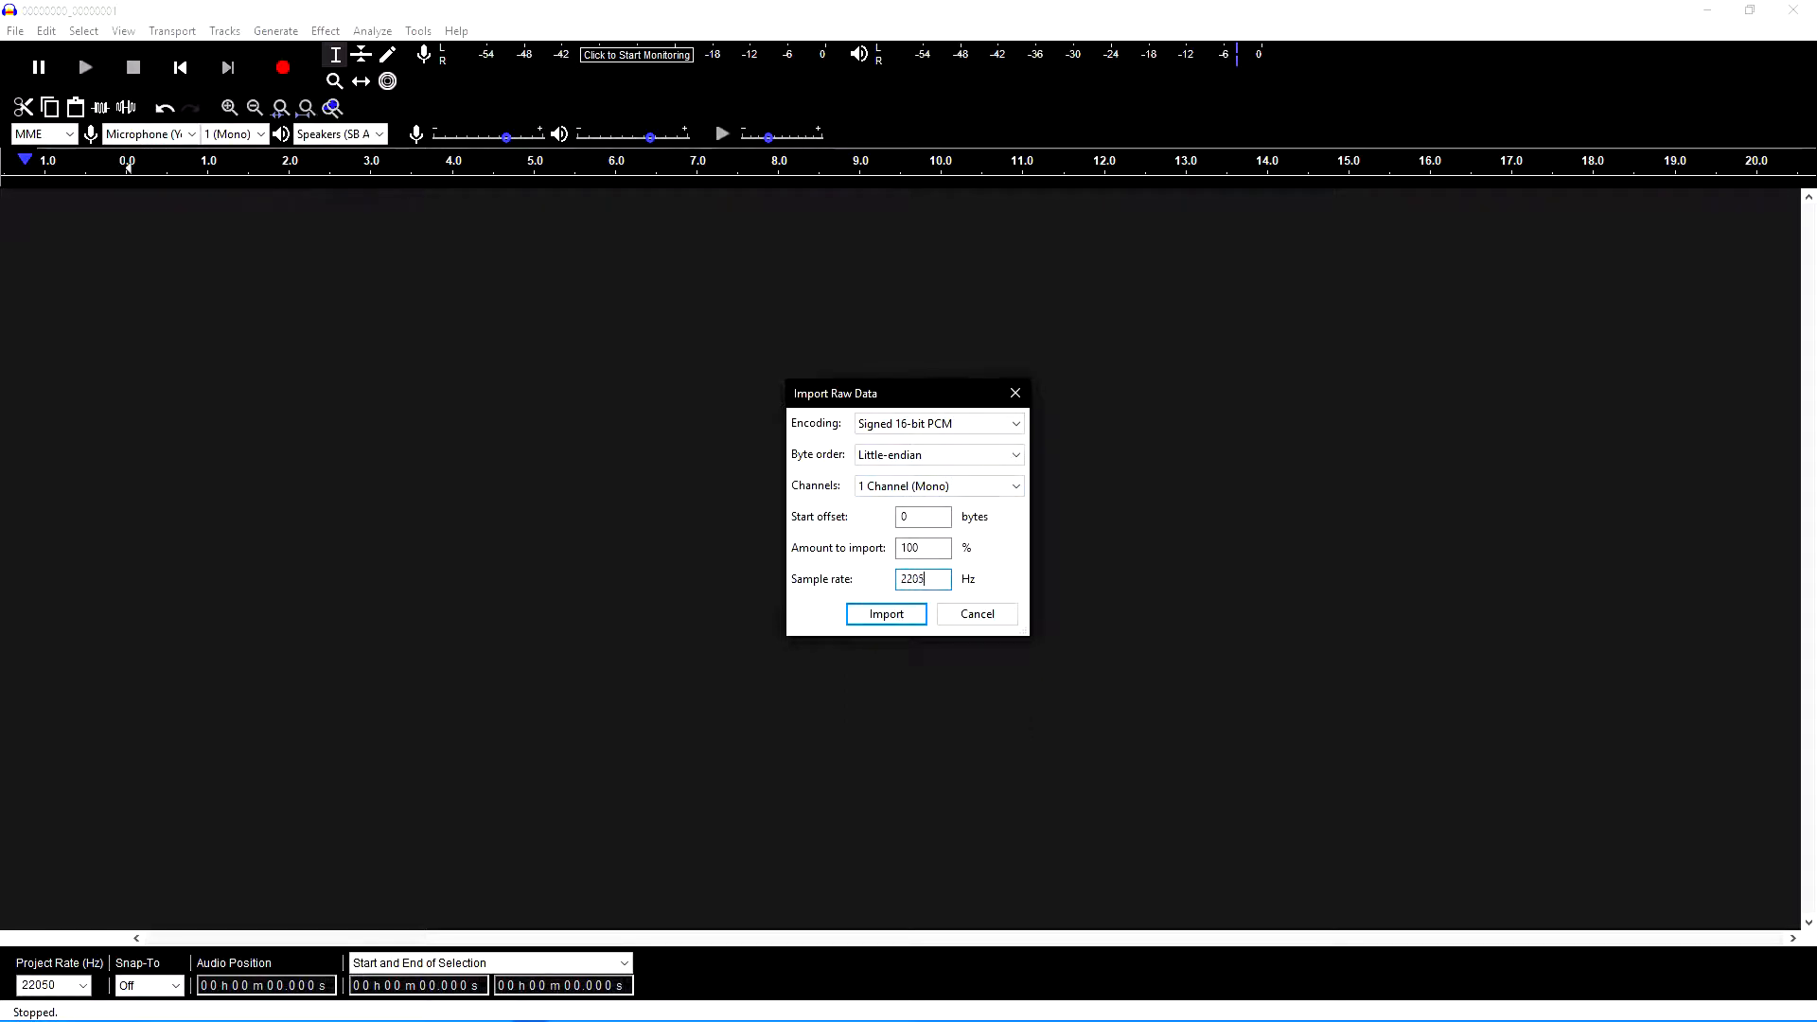
left_click(886, 615)
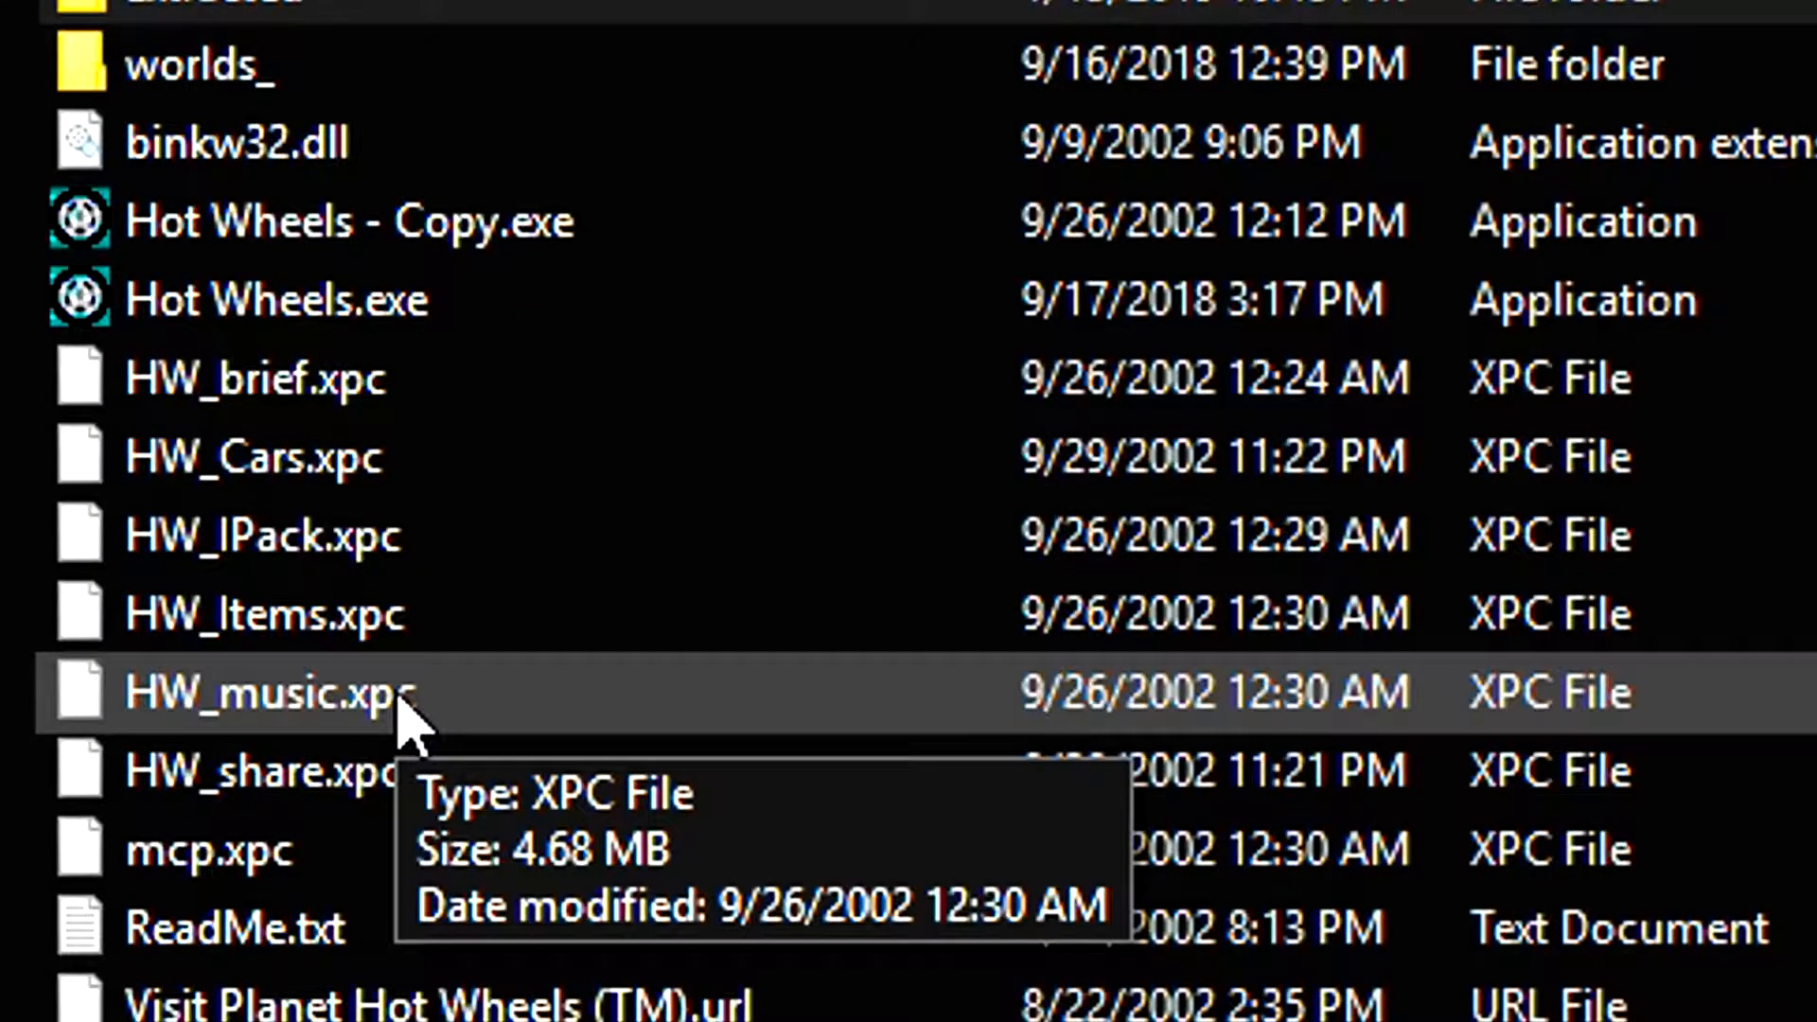
Open HW_music.xpc as the archive to extract with QuickBMS.
left_click(388, 702)
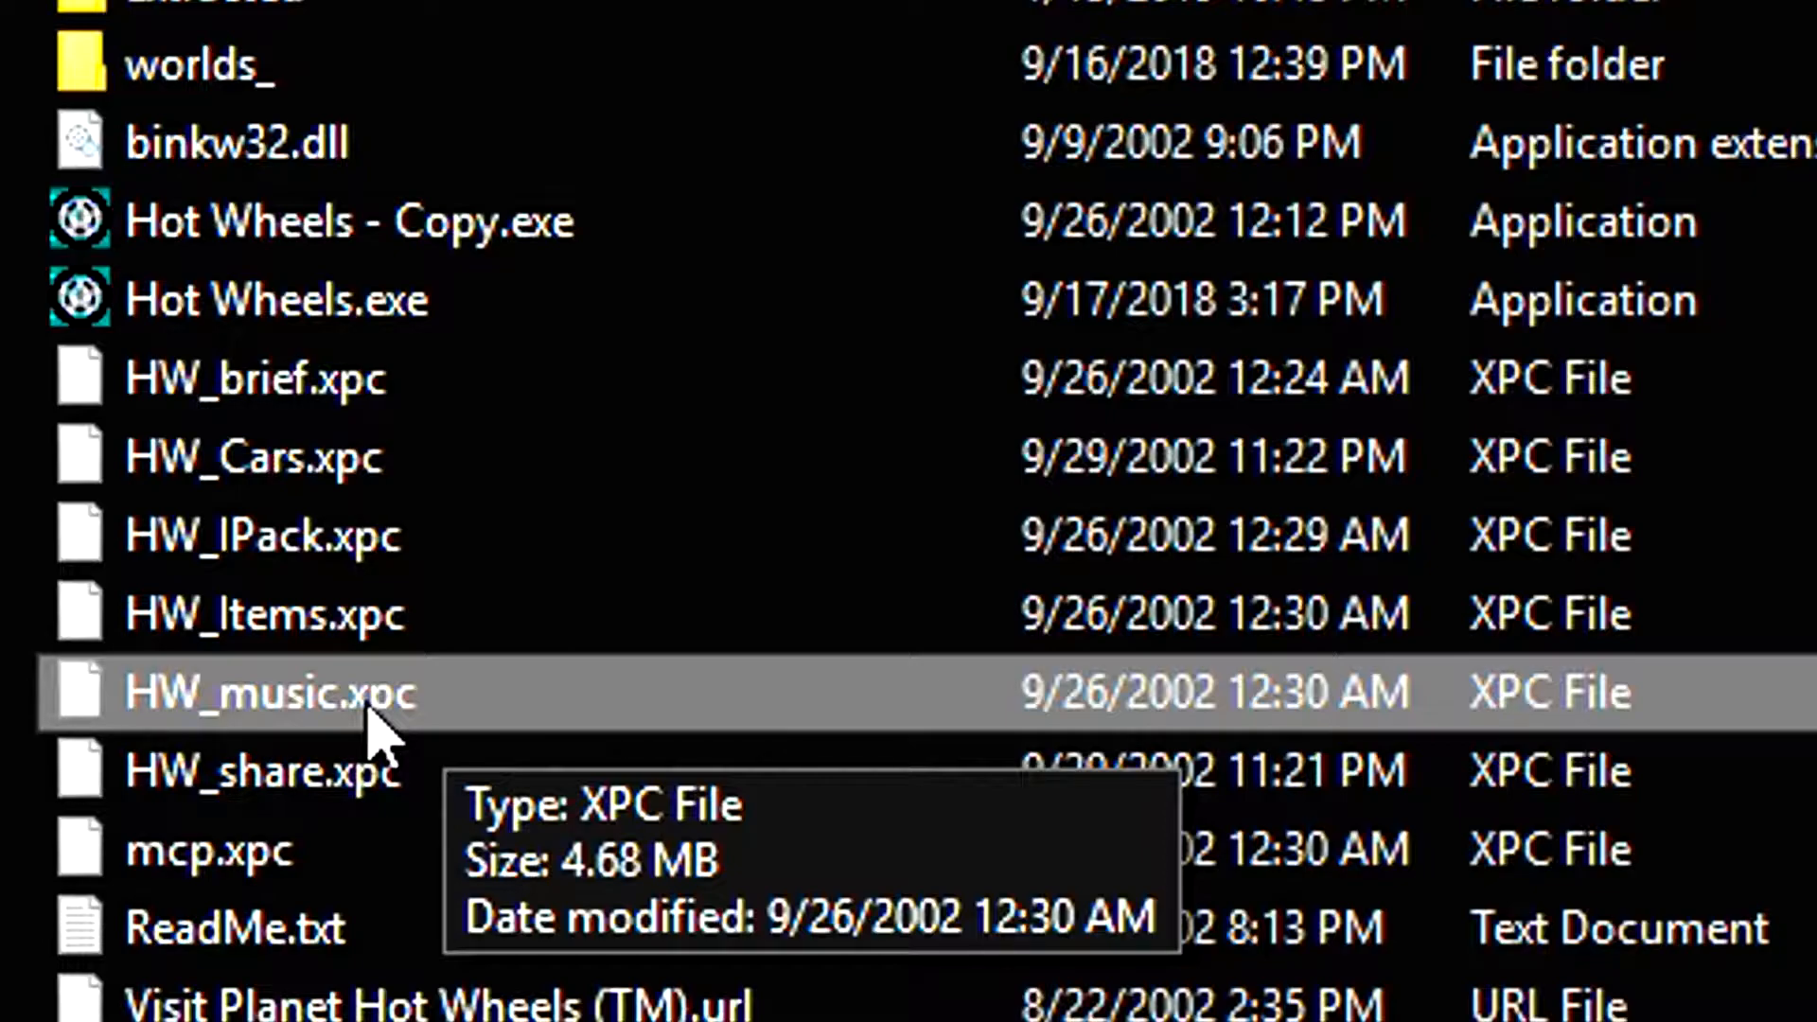
double_click(304, 722)
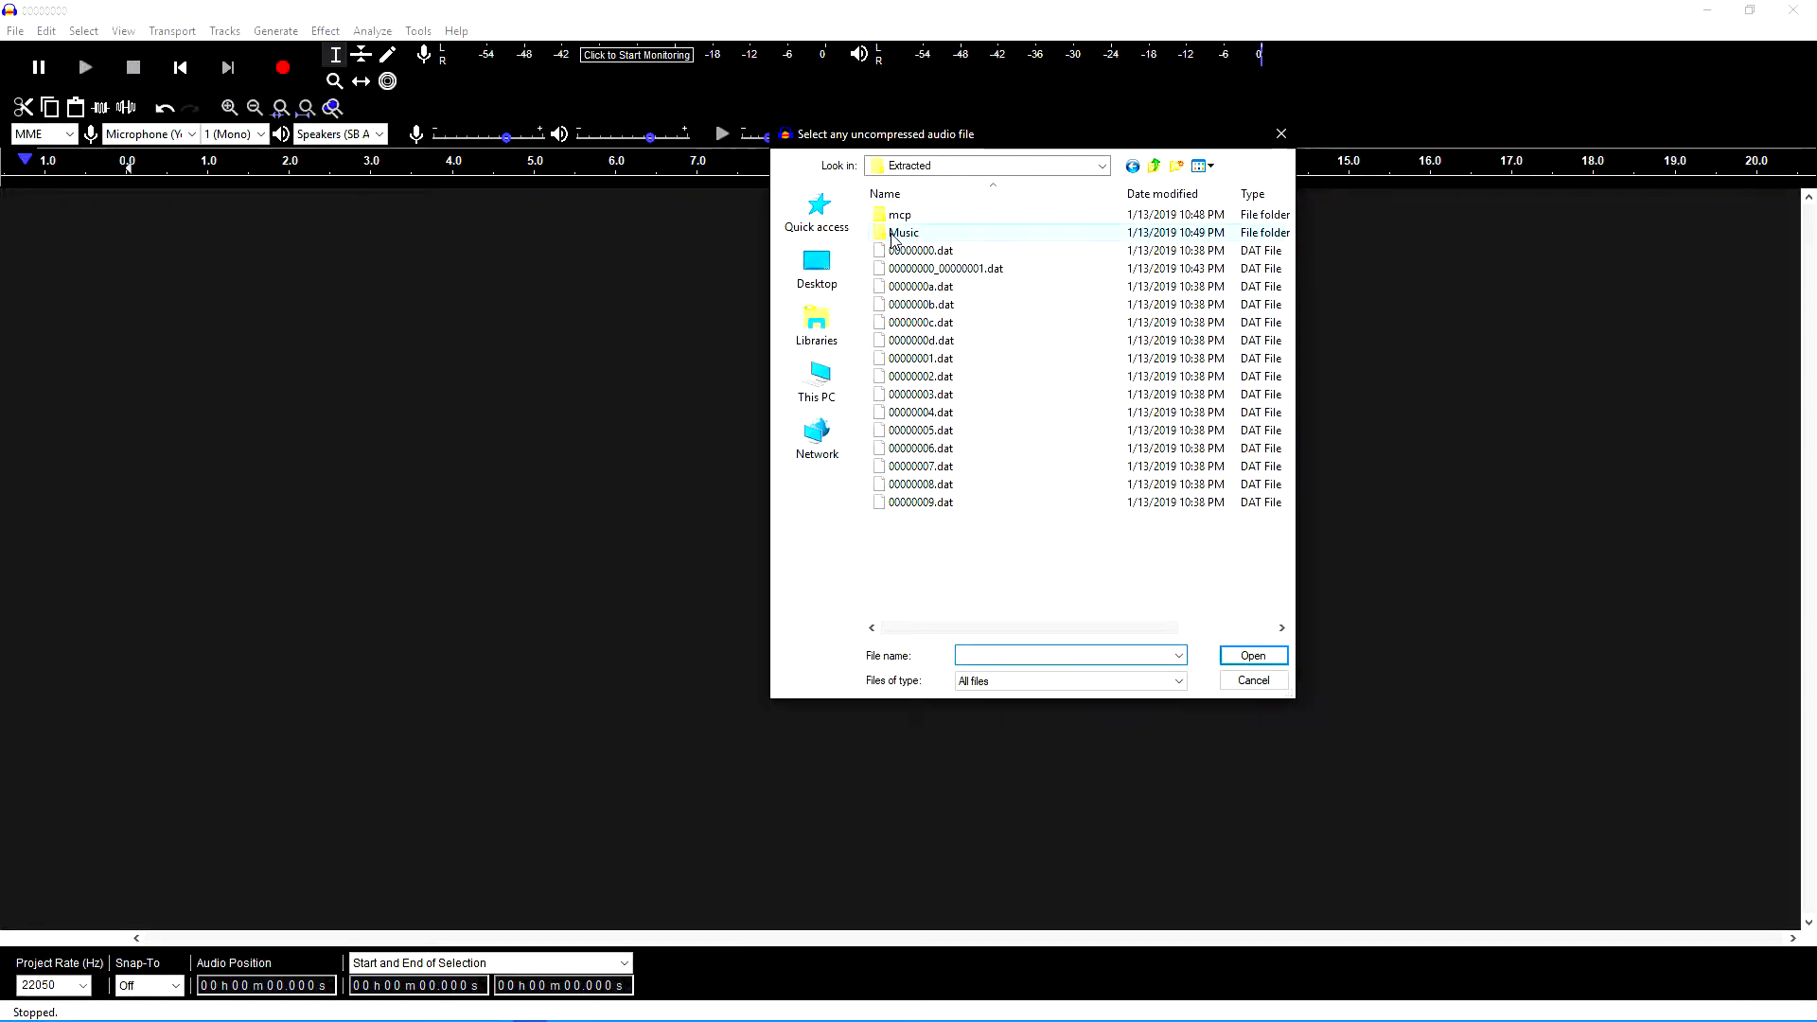
Switch to Audacity and import 00000000.dat from the extracted Music folder as mono raw data at 22050 Hz.
double_click(923, 232)
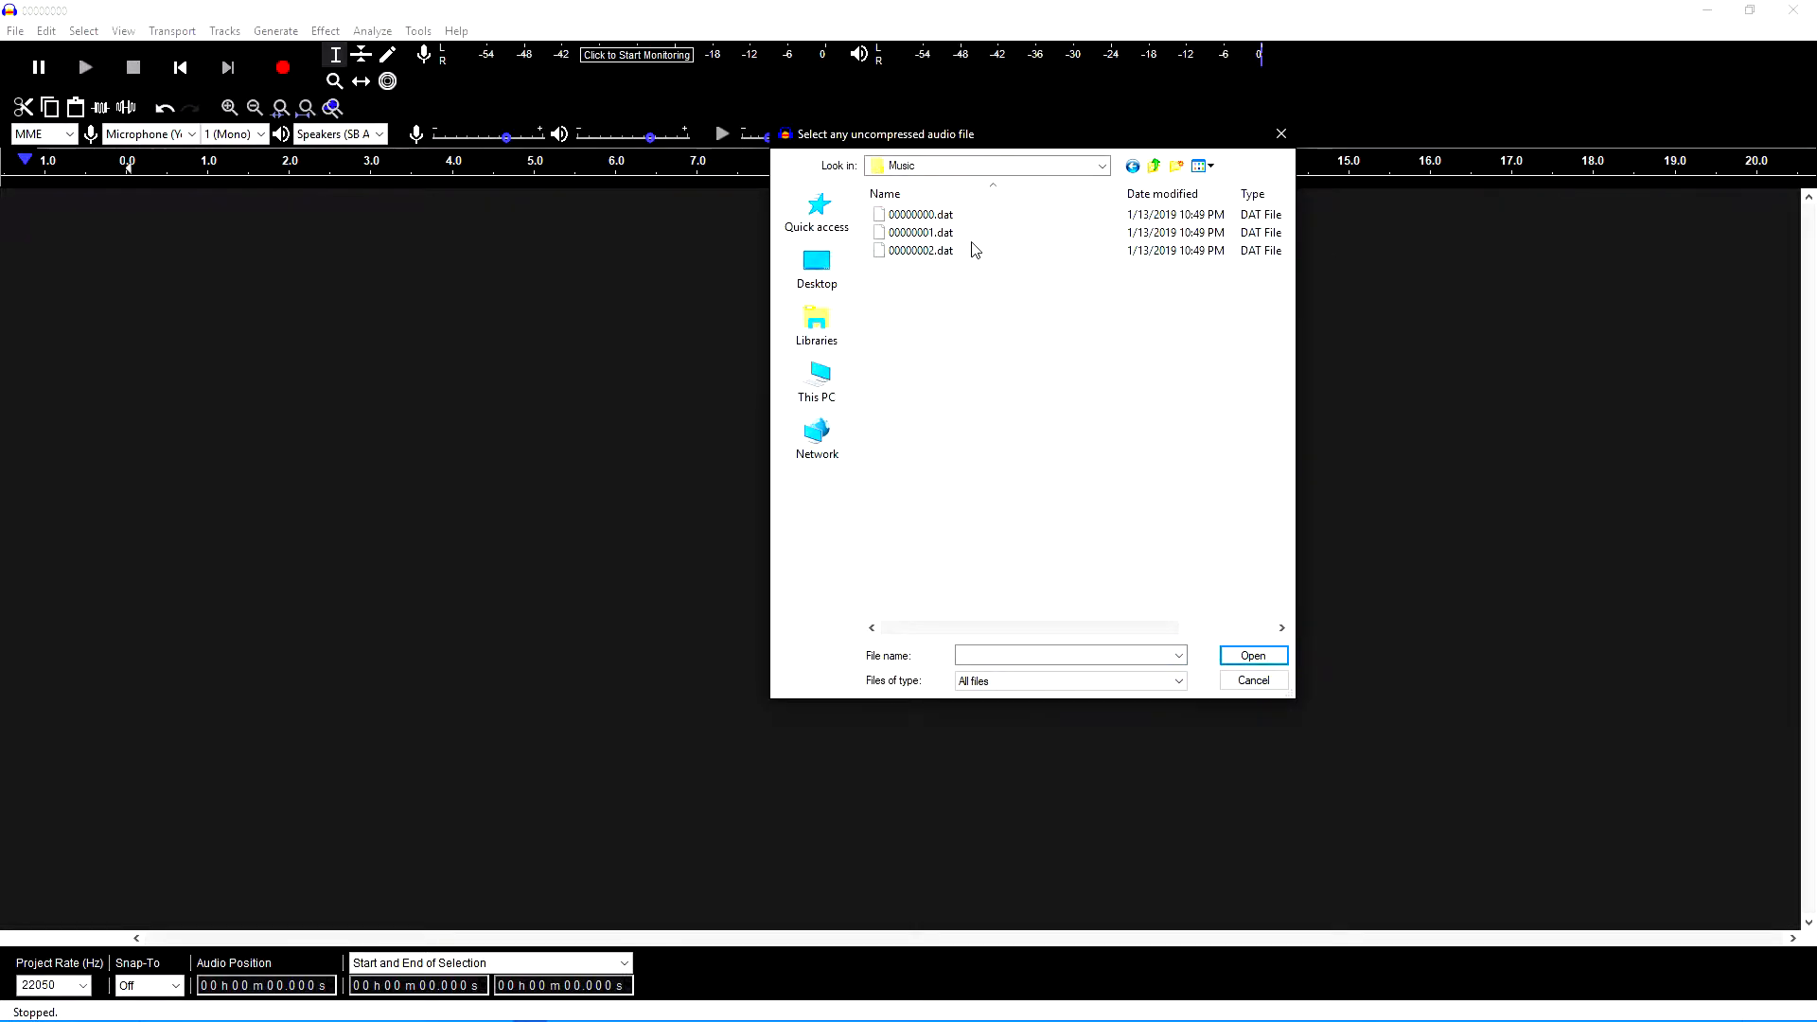
double_click(954, 215)
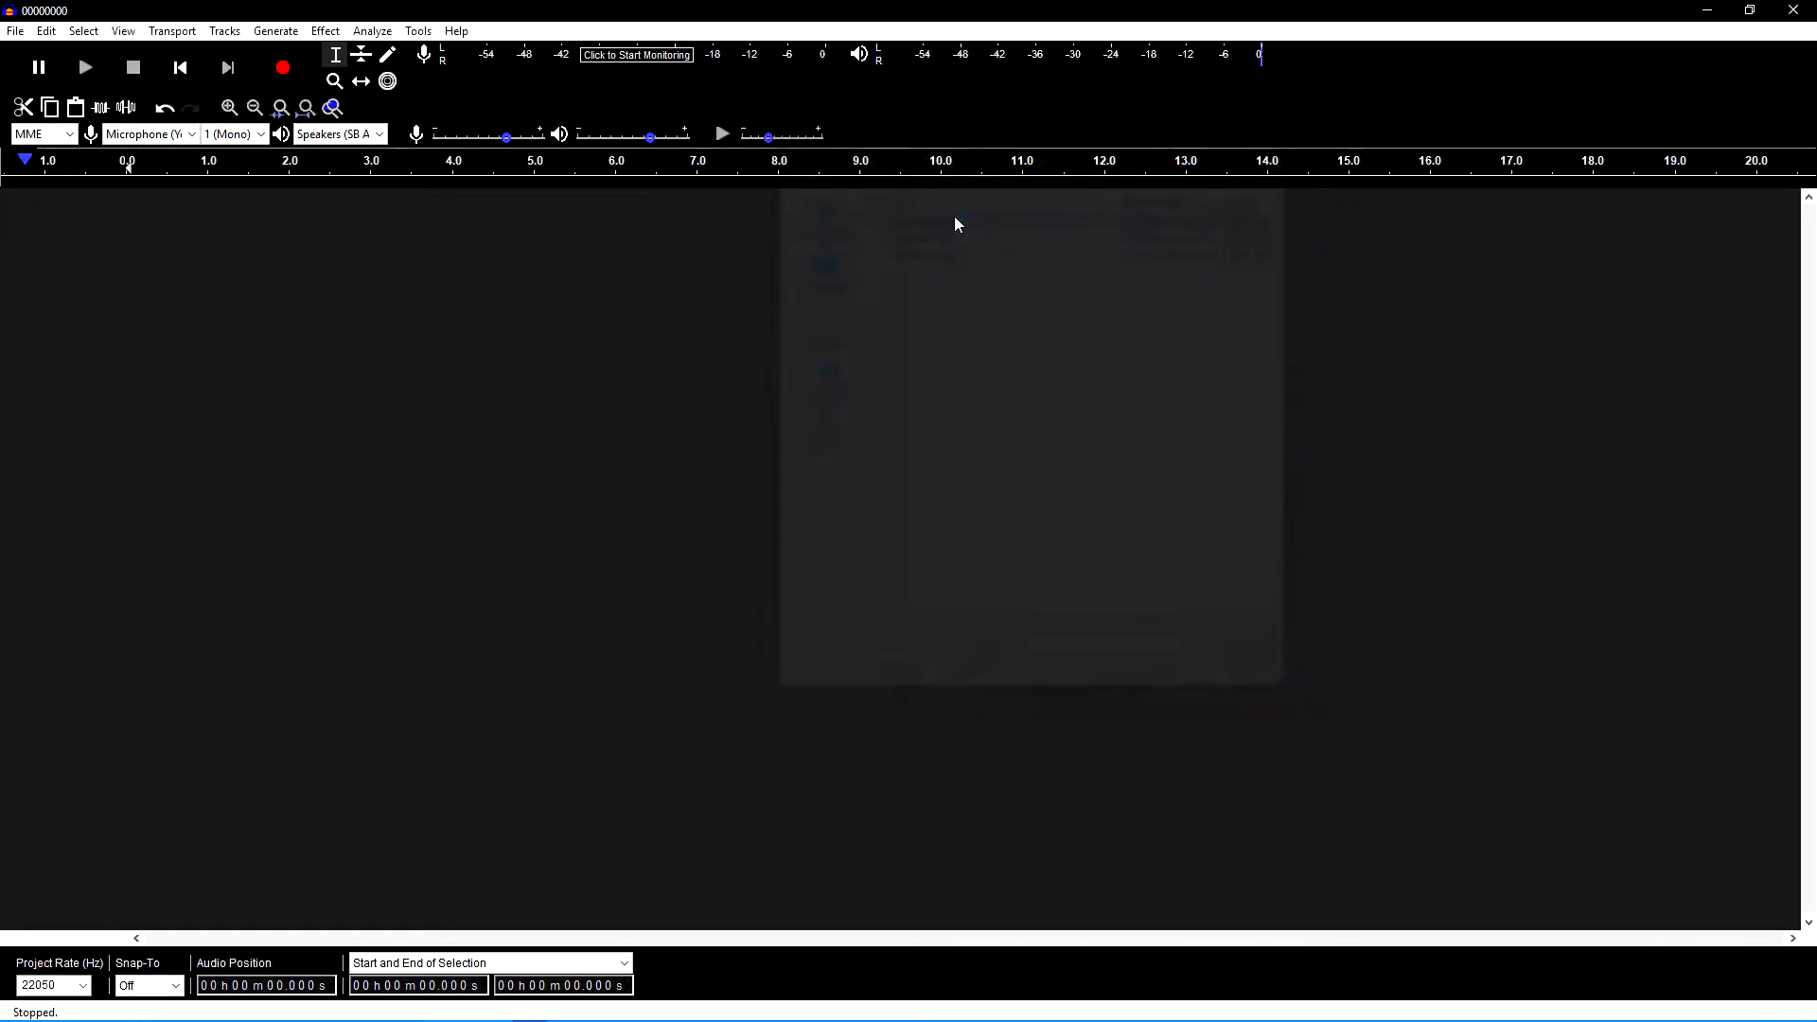
left_click(885, 615)
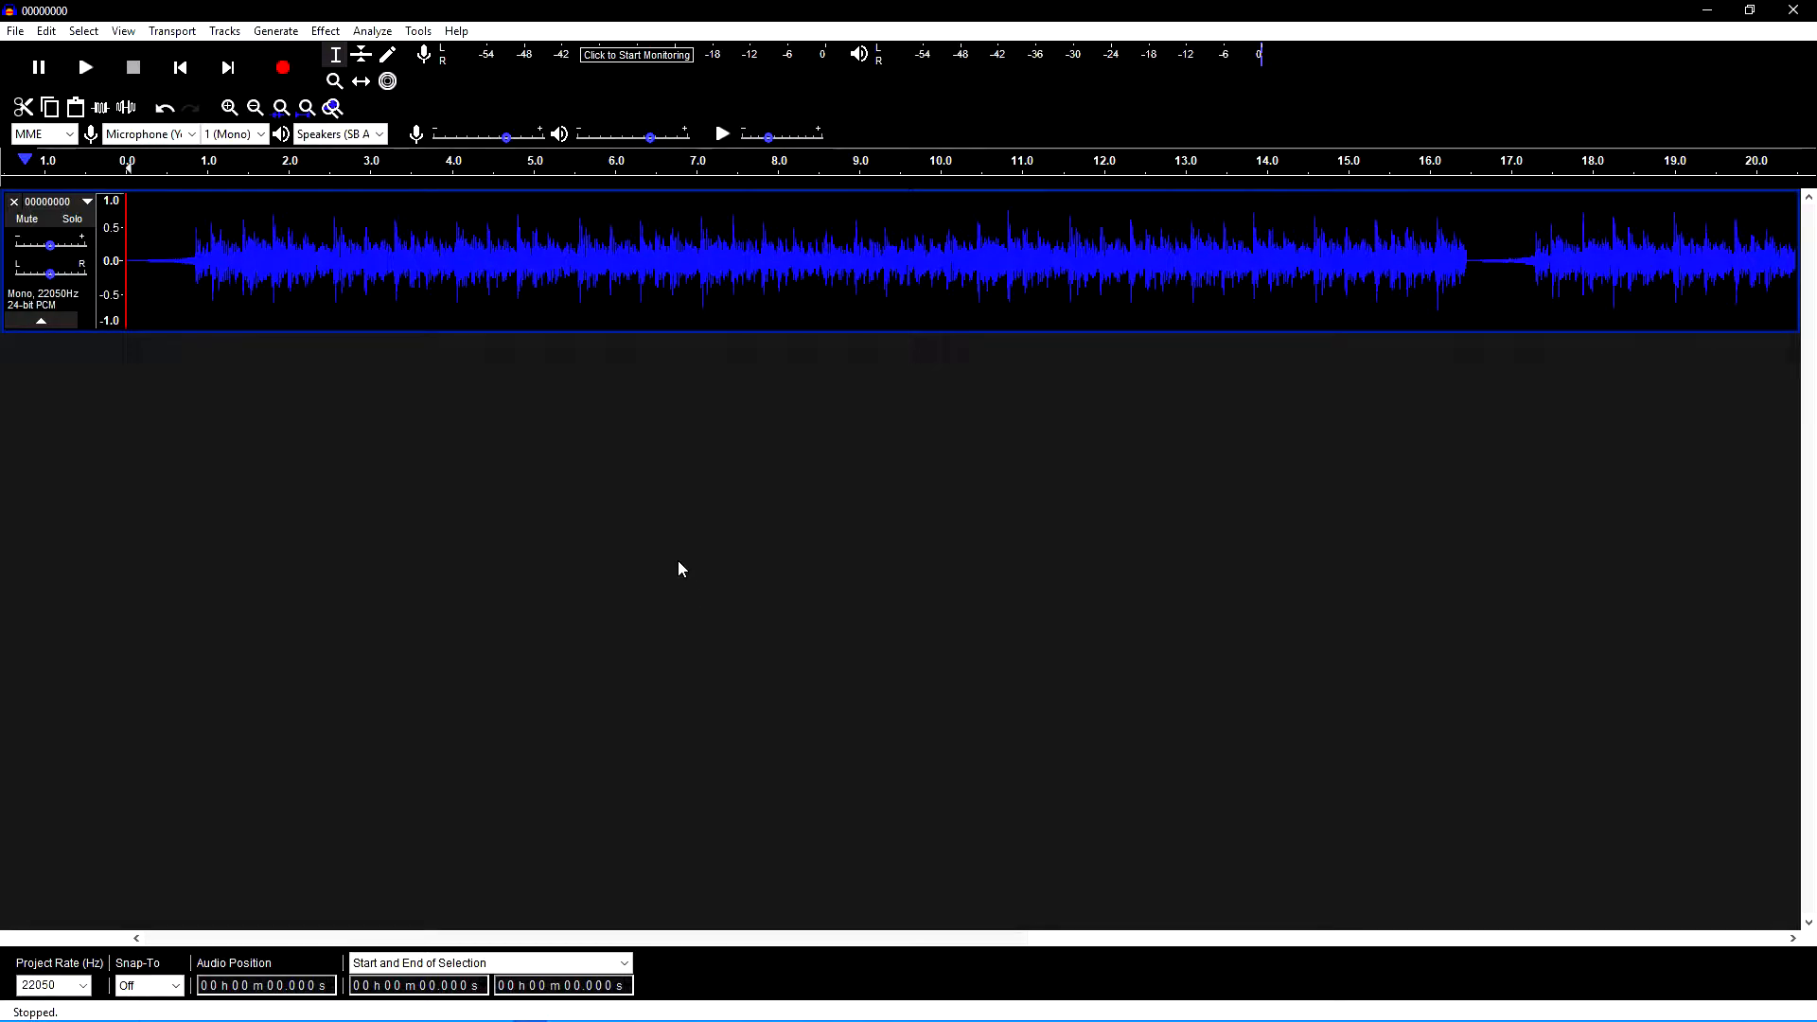
Play the imported music track from the start, pause it at about 16.5 s and resume playback.
key("space")
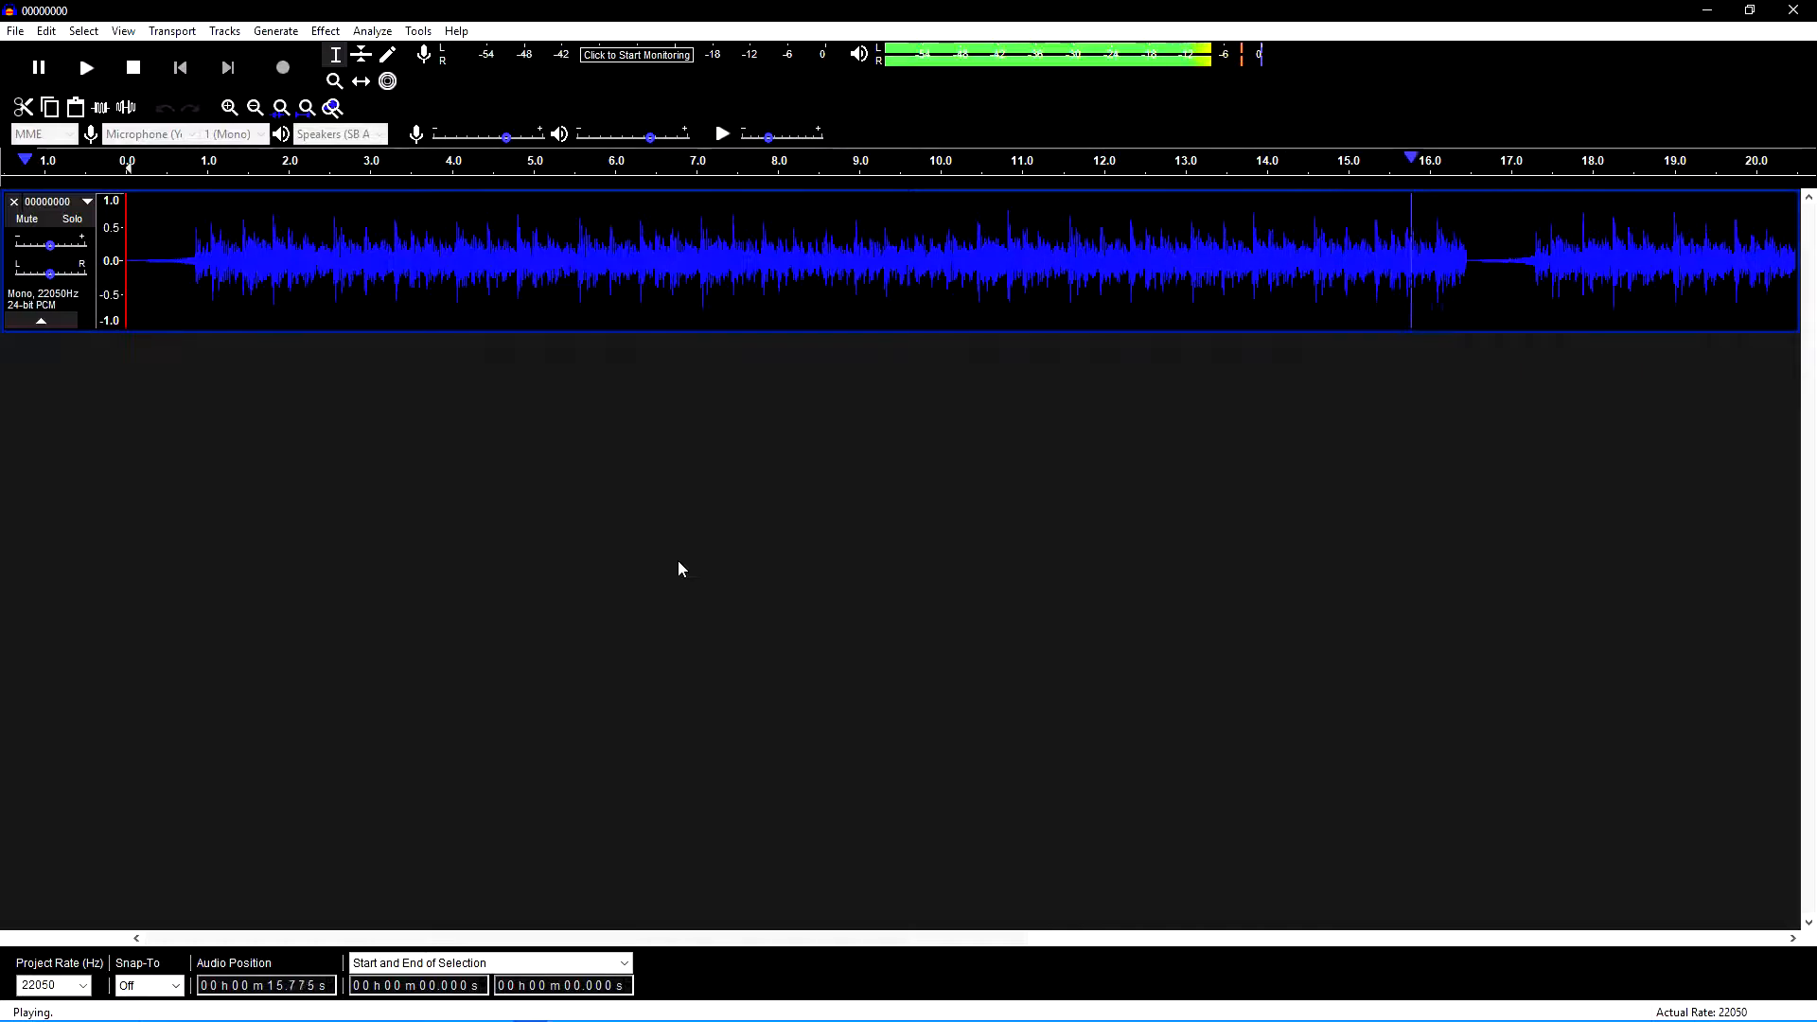
key("p")
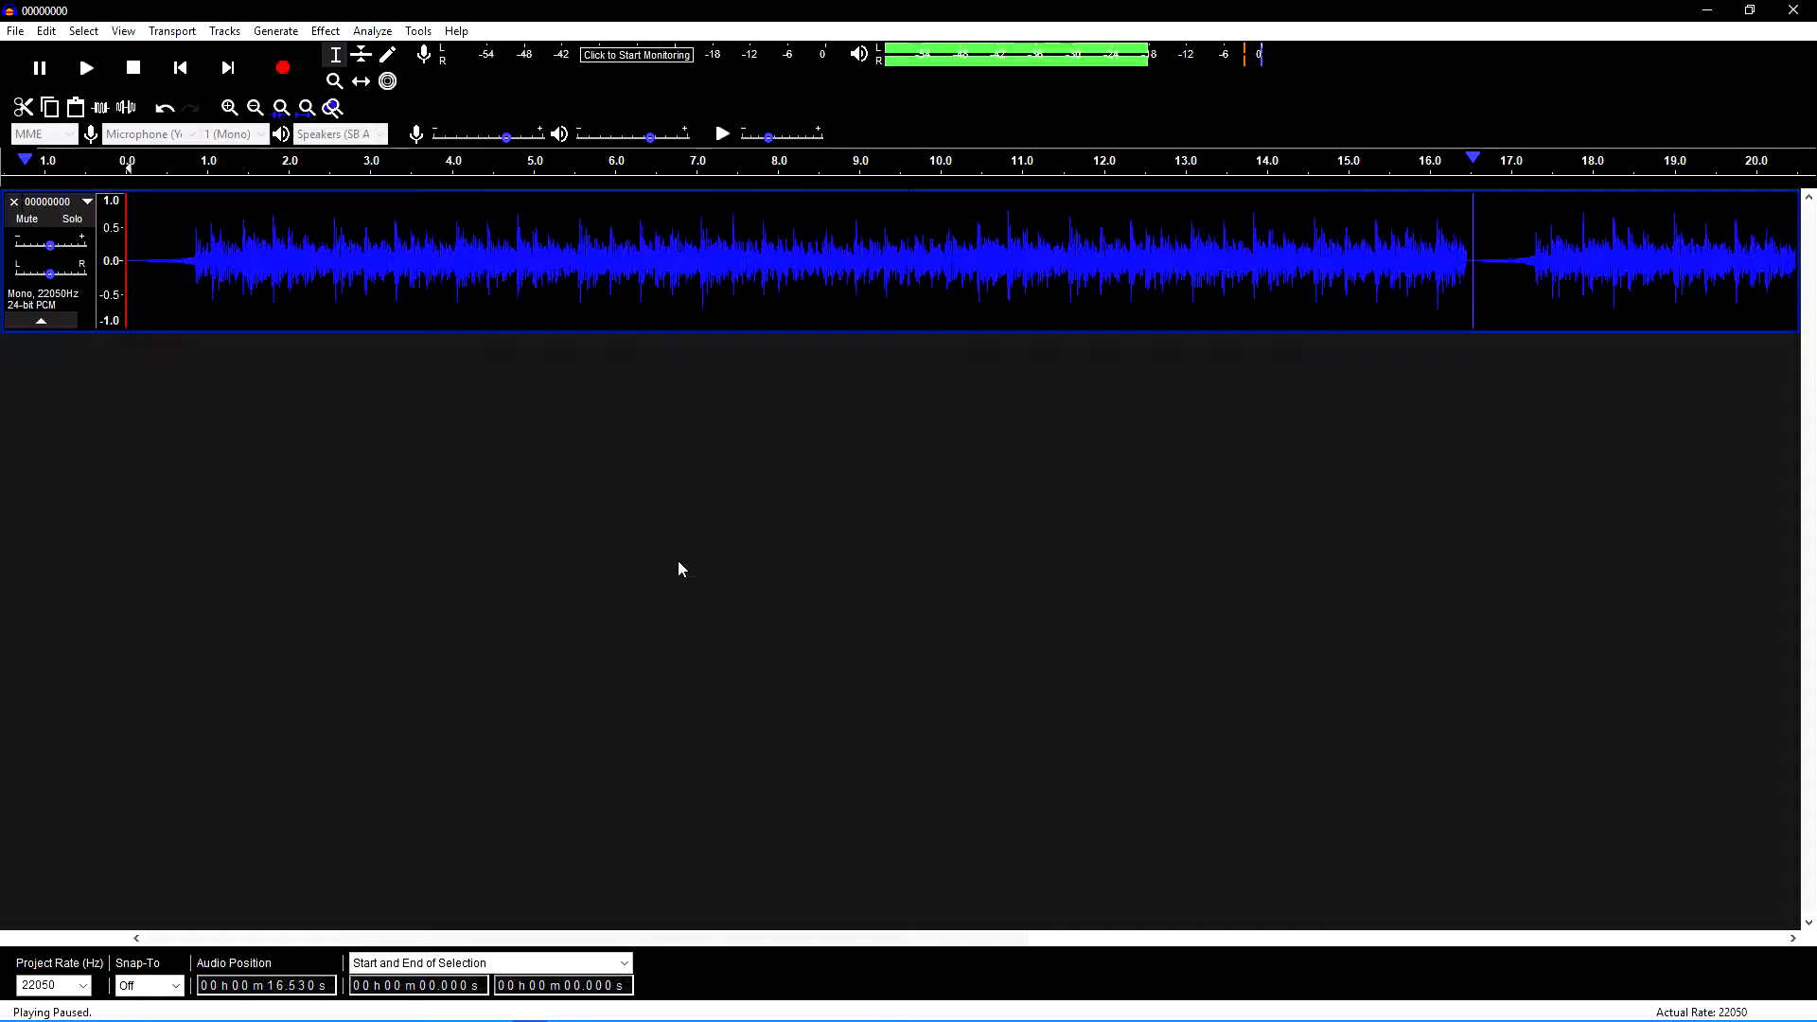
key("p")
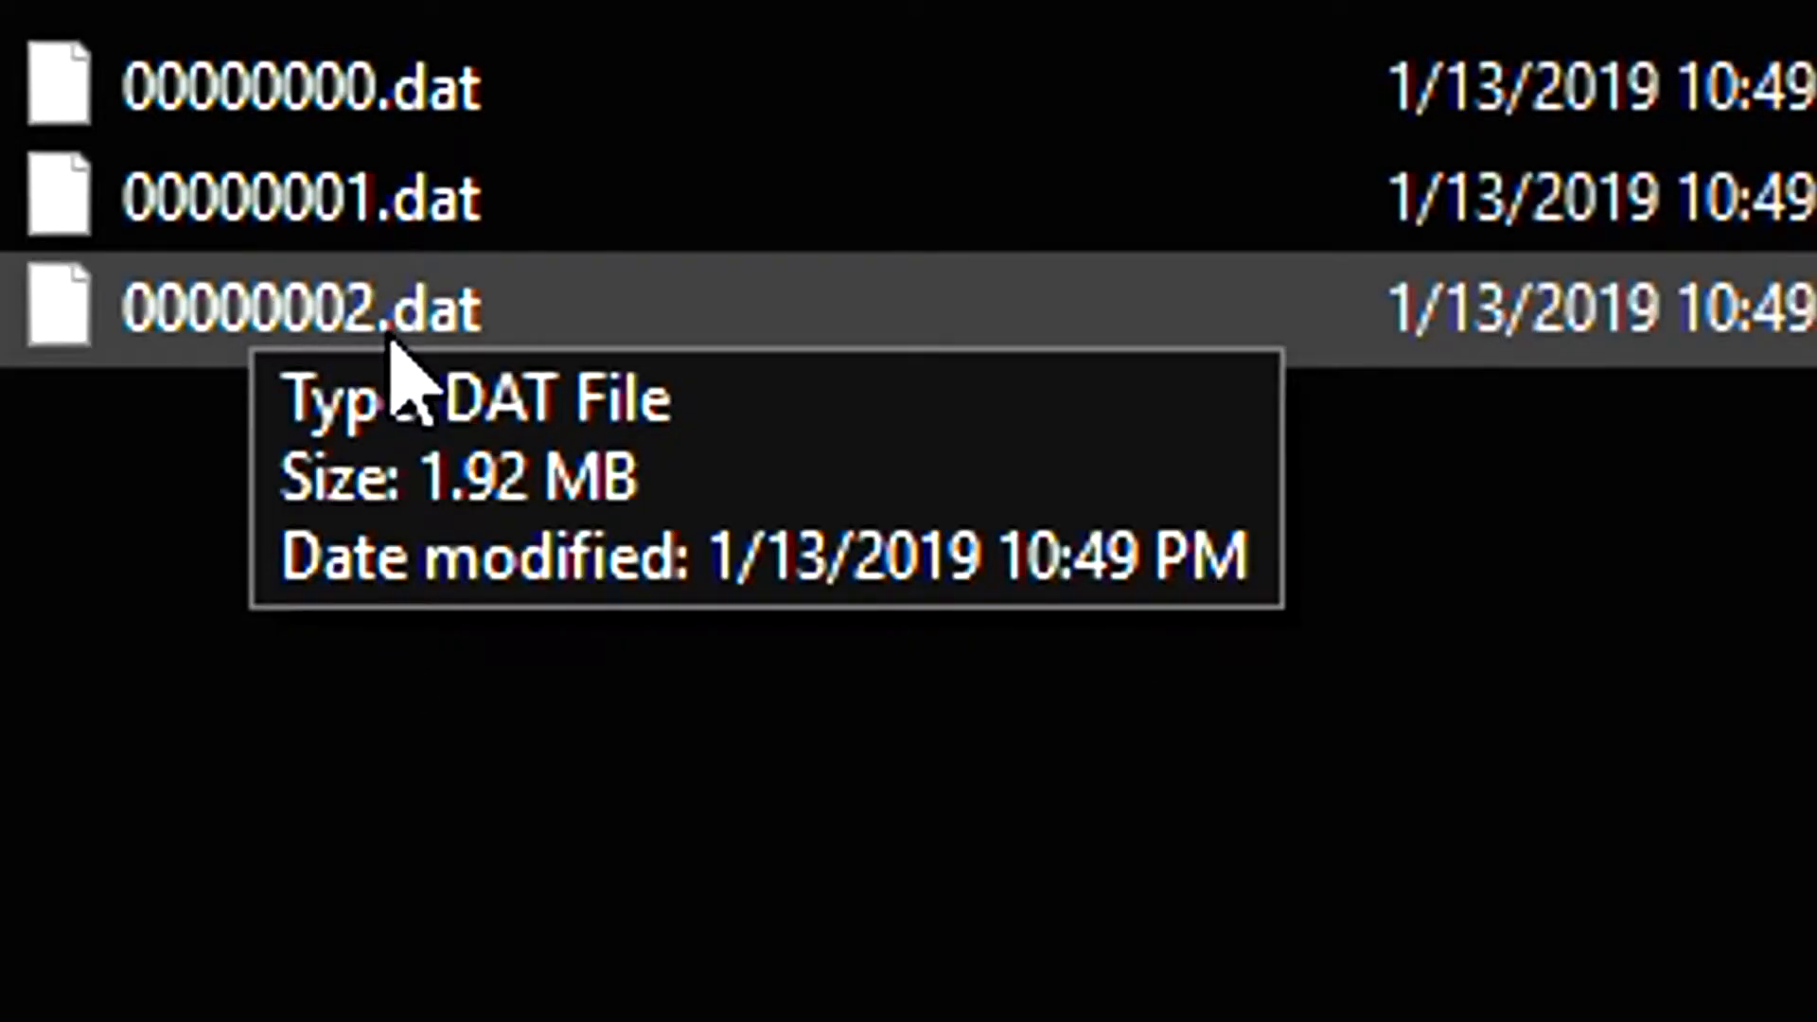
Open 00000002.dat from the Music folder with Dragon UnPACKer 5 and start HyperRipper on it.
double_click(393, 339)
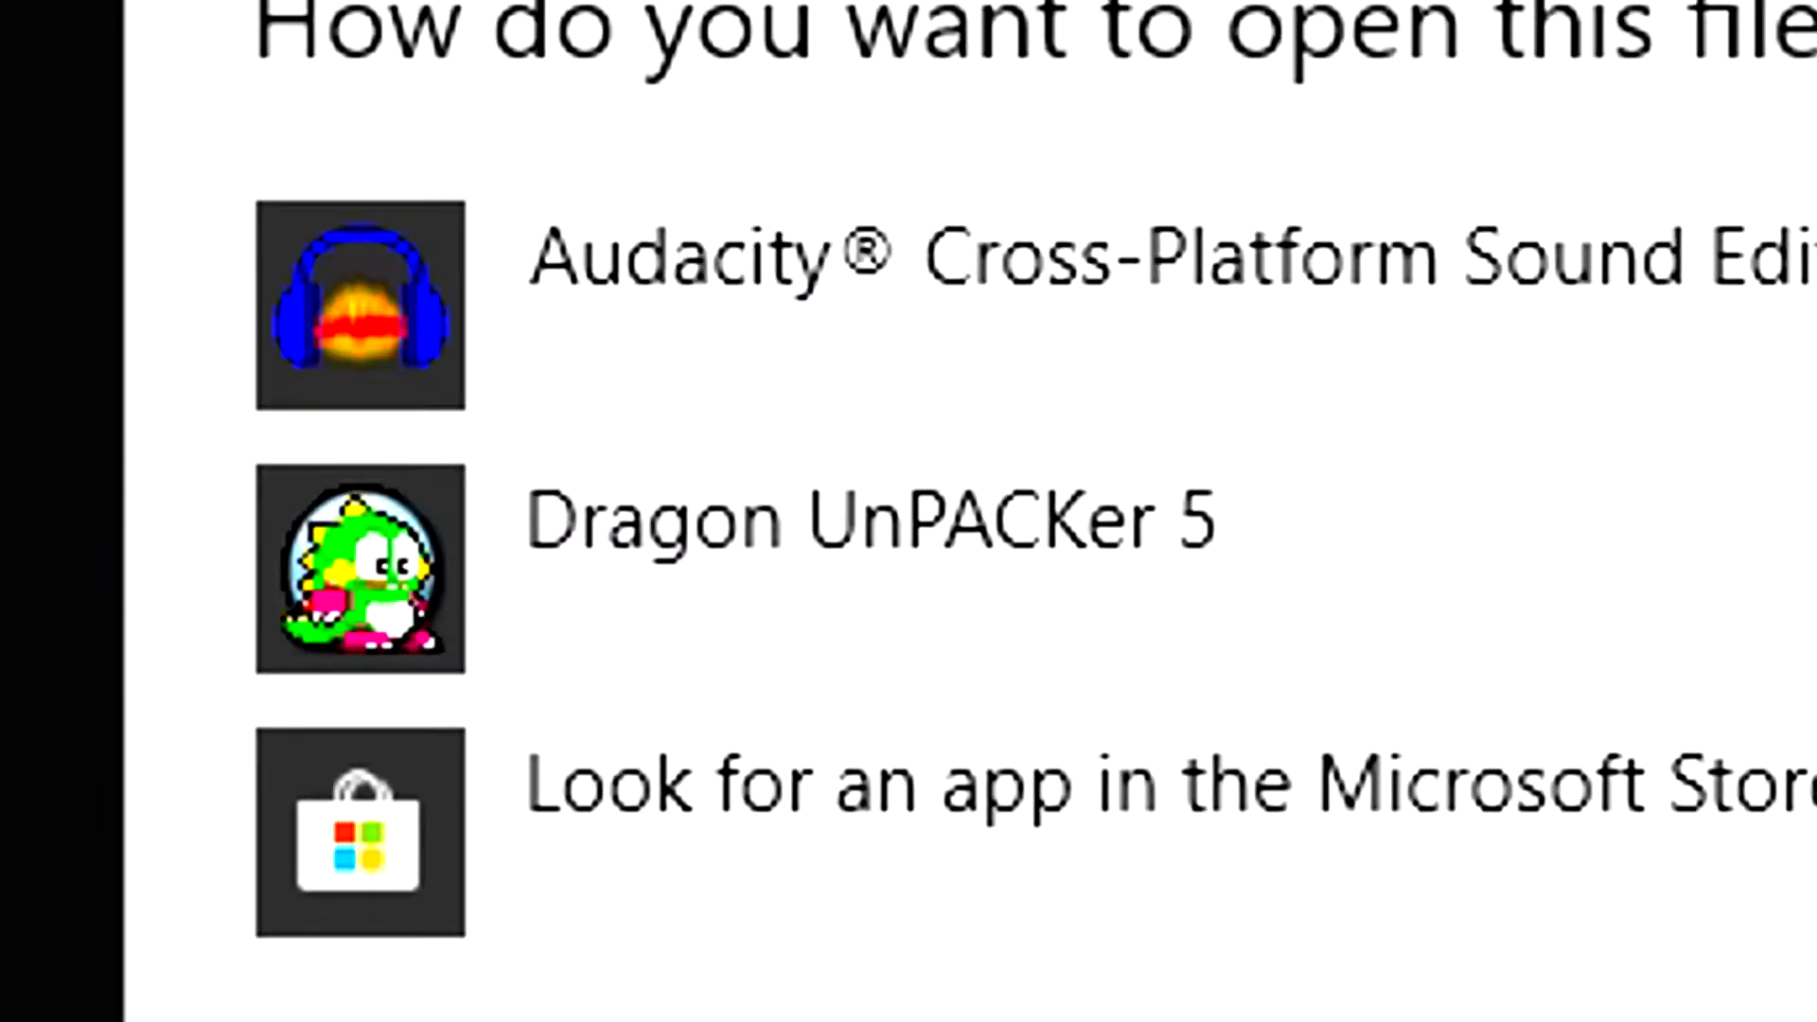
double_click(690, 568)
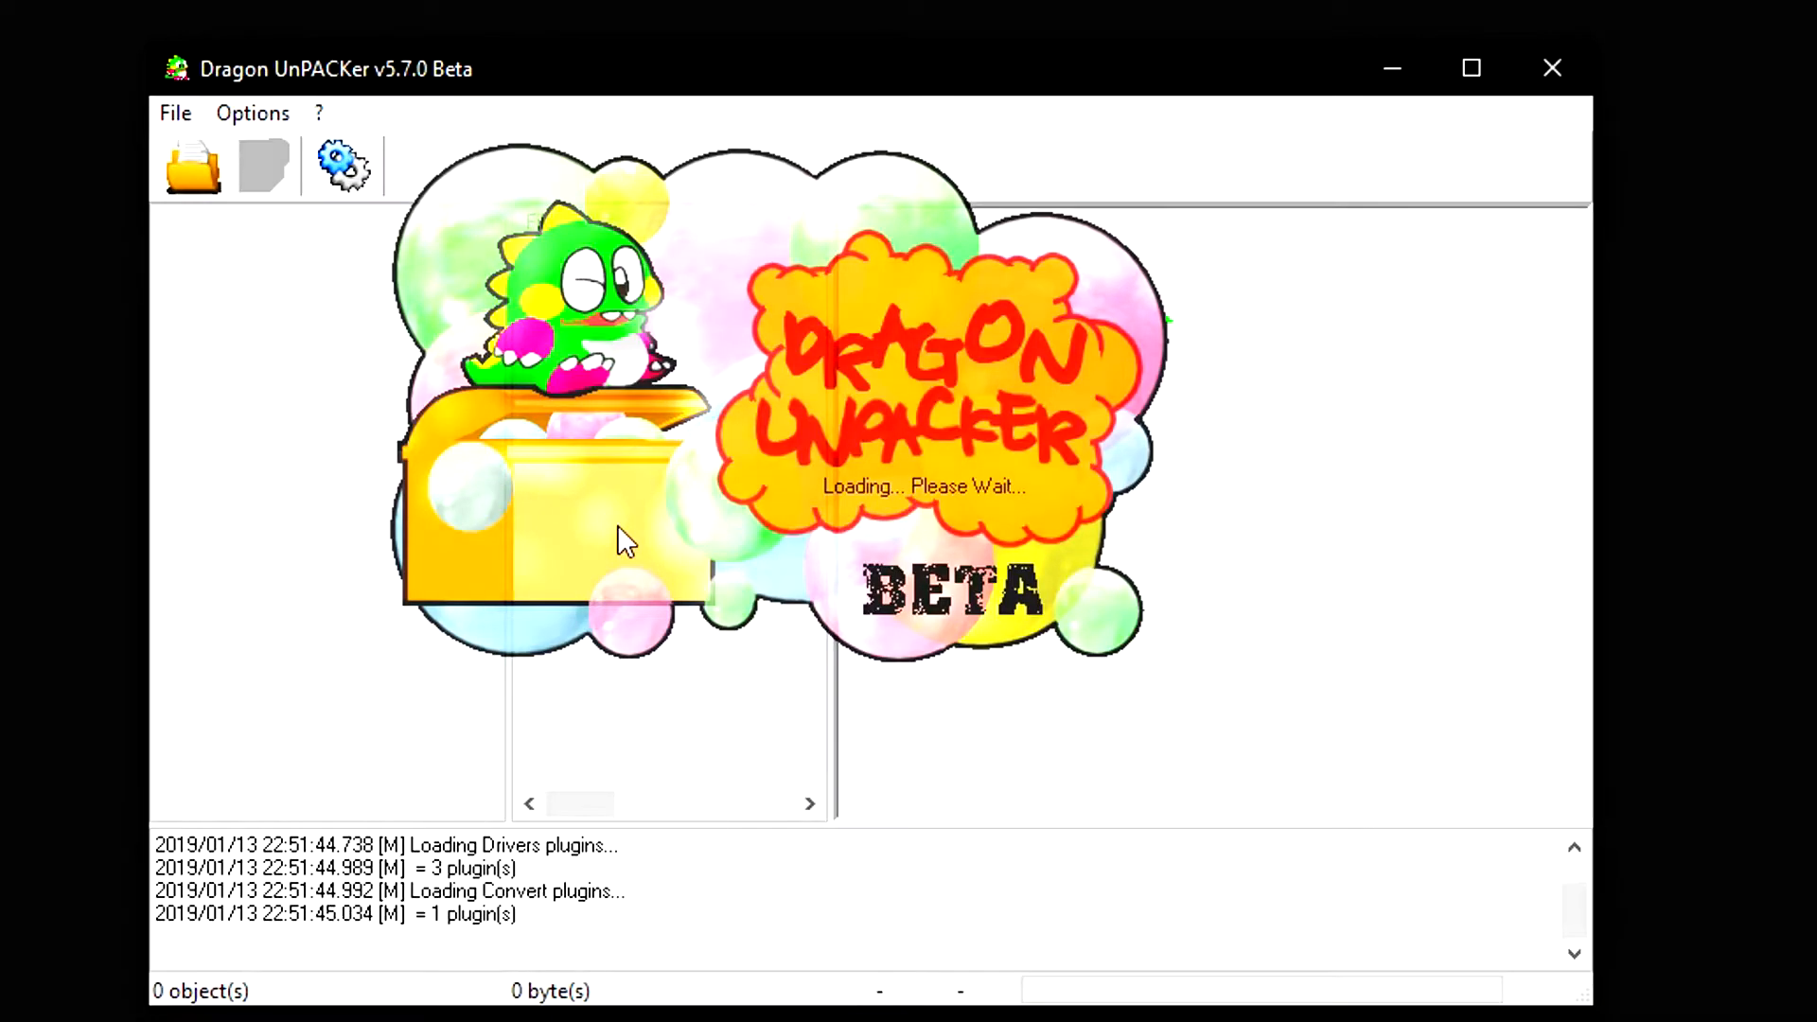
left_click(803, 485)
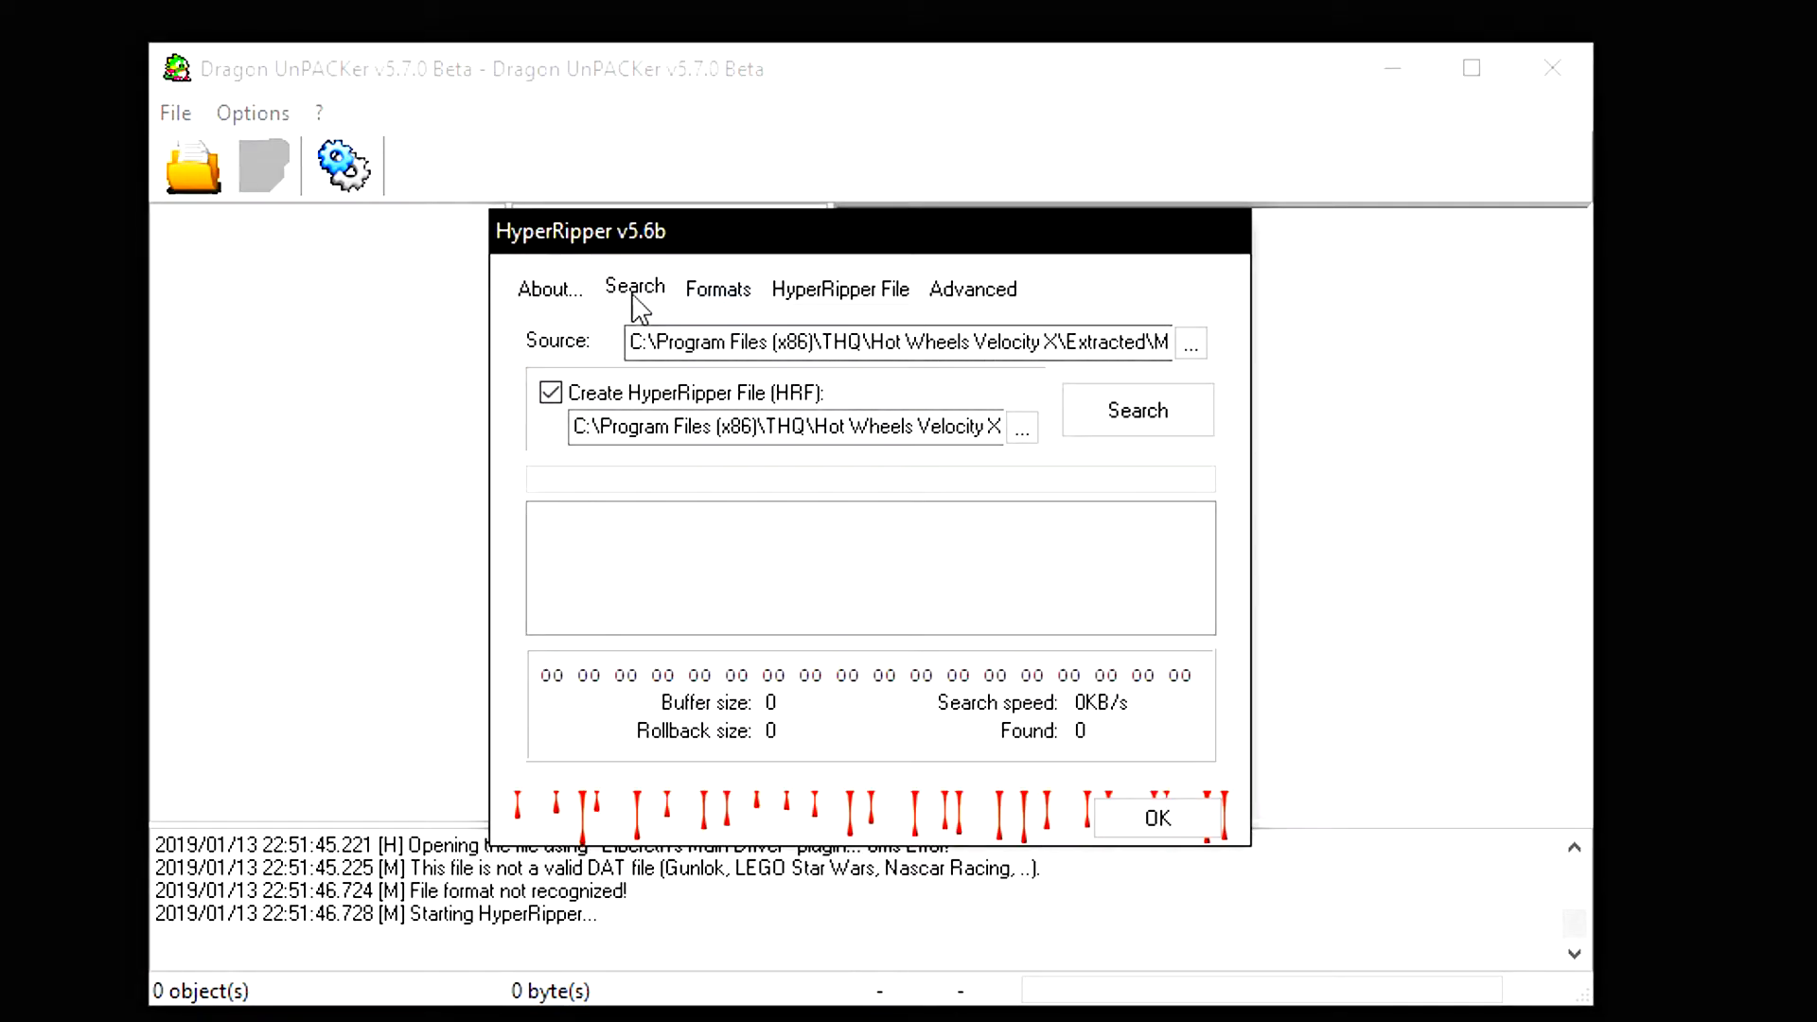
Select the audio formats for HyperRipper, search 00000002.dat with HRF creation enabled and close the HyperRipper dialog.
left_click(737, 296)
left_click_drag(1195, 417, 1191, 606)
left_click(873, 755)
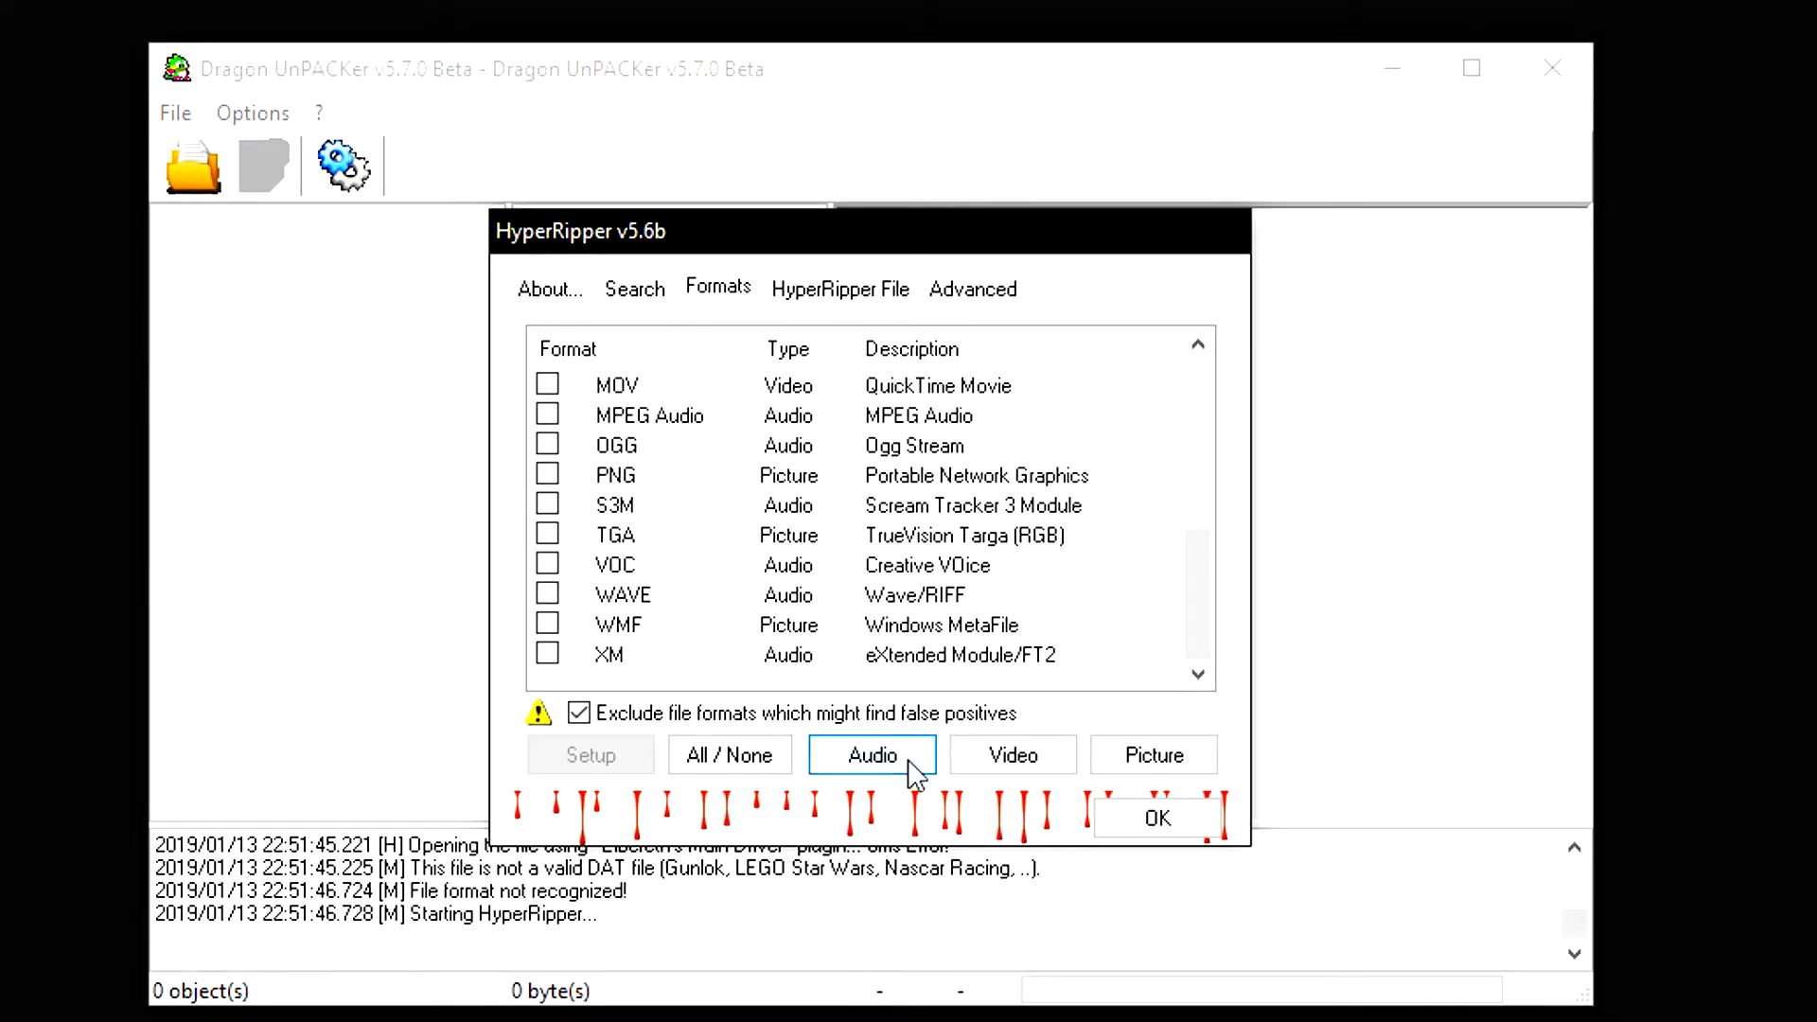
left_click(637, 289)
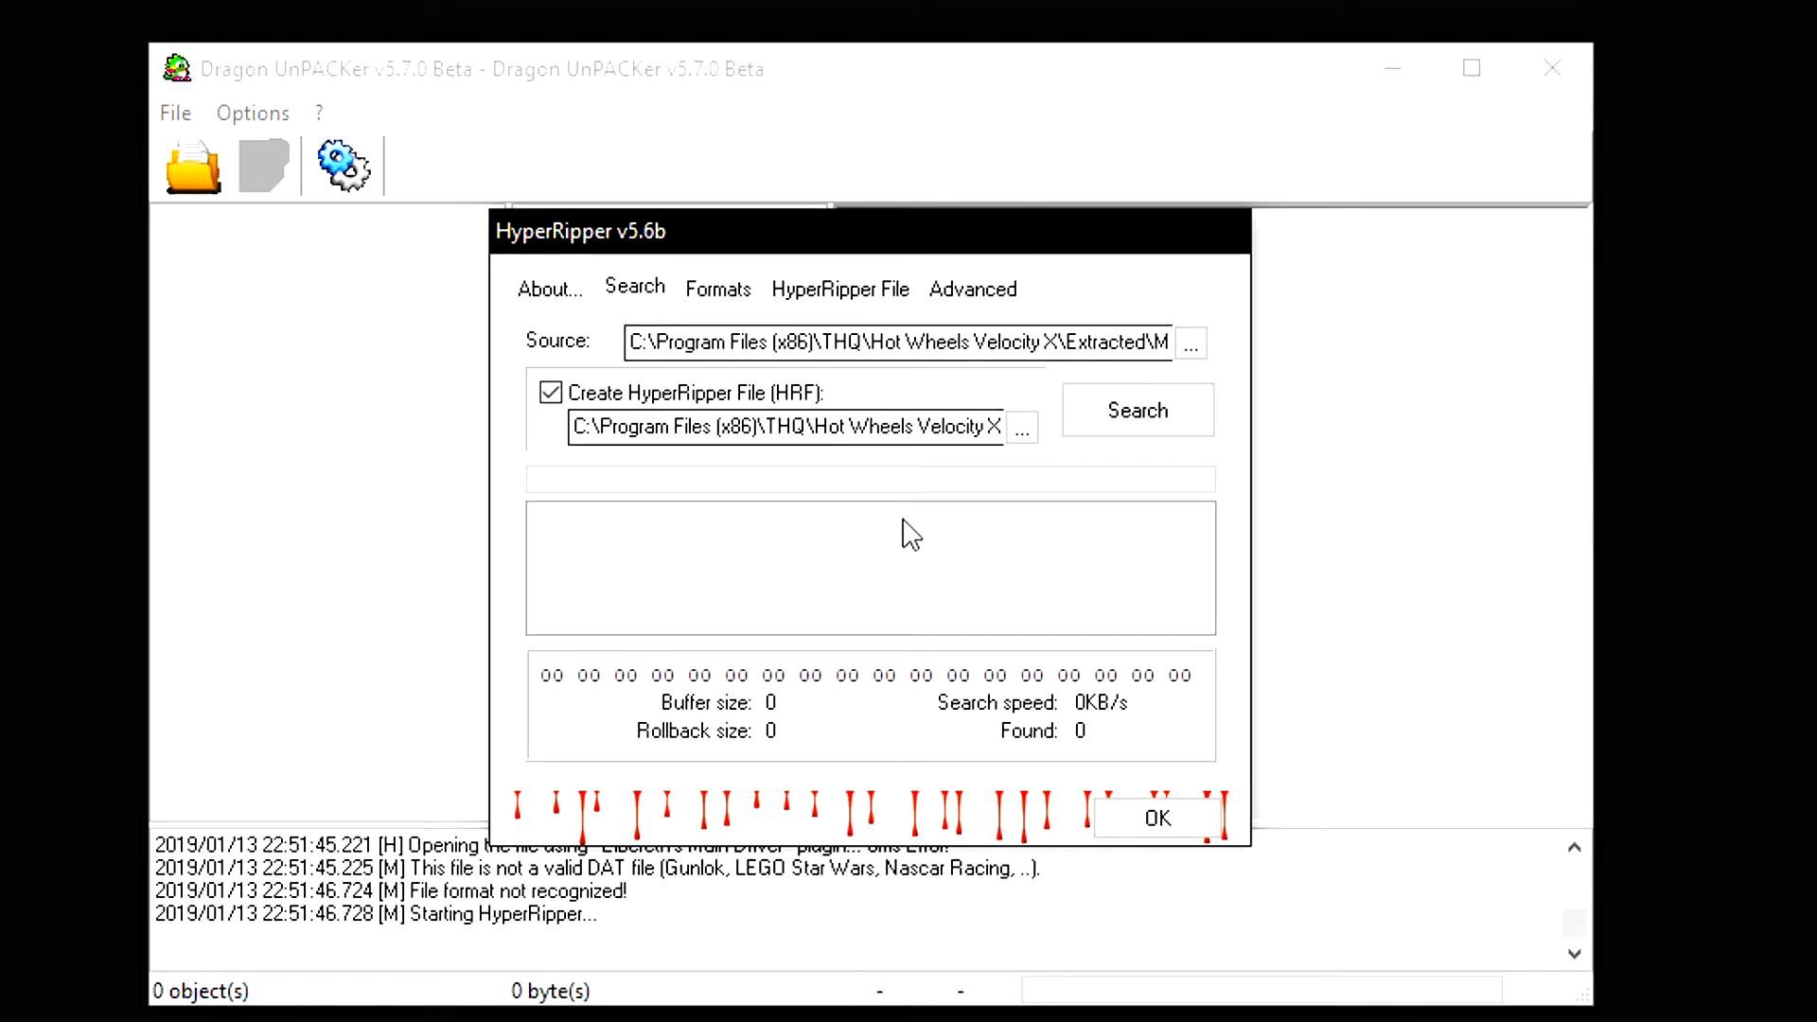
left_click(1158, 433)
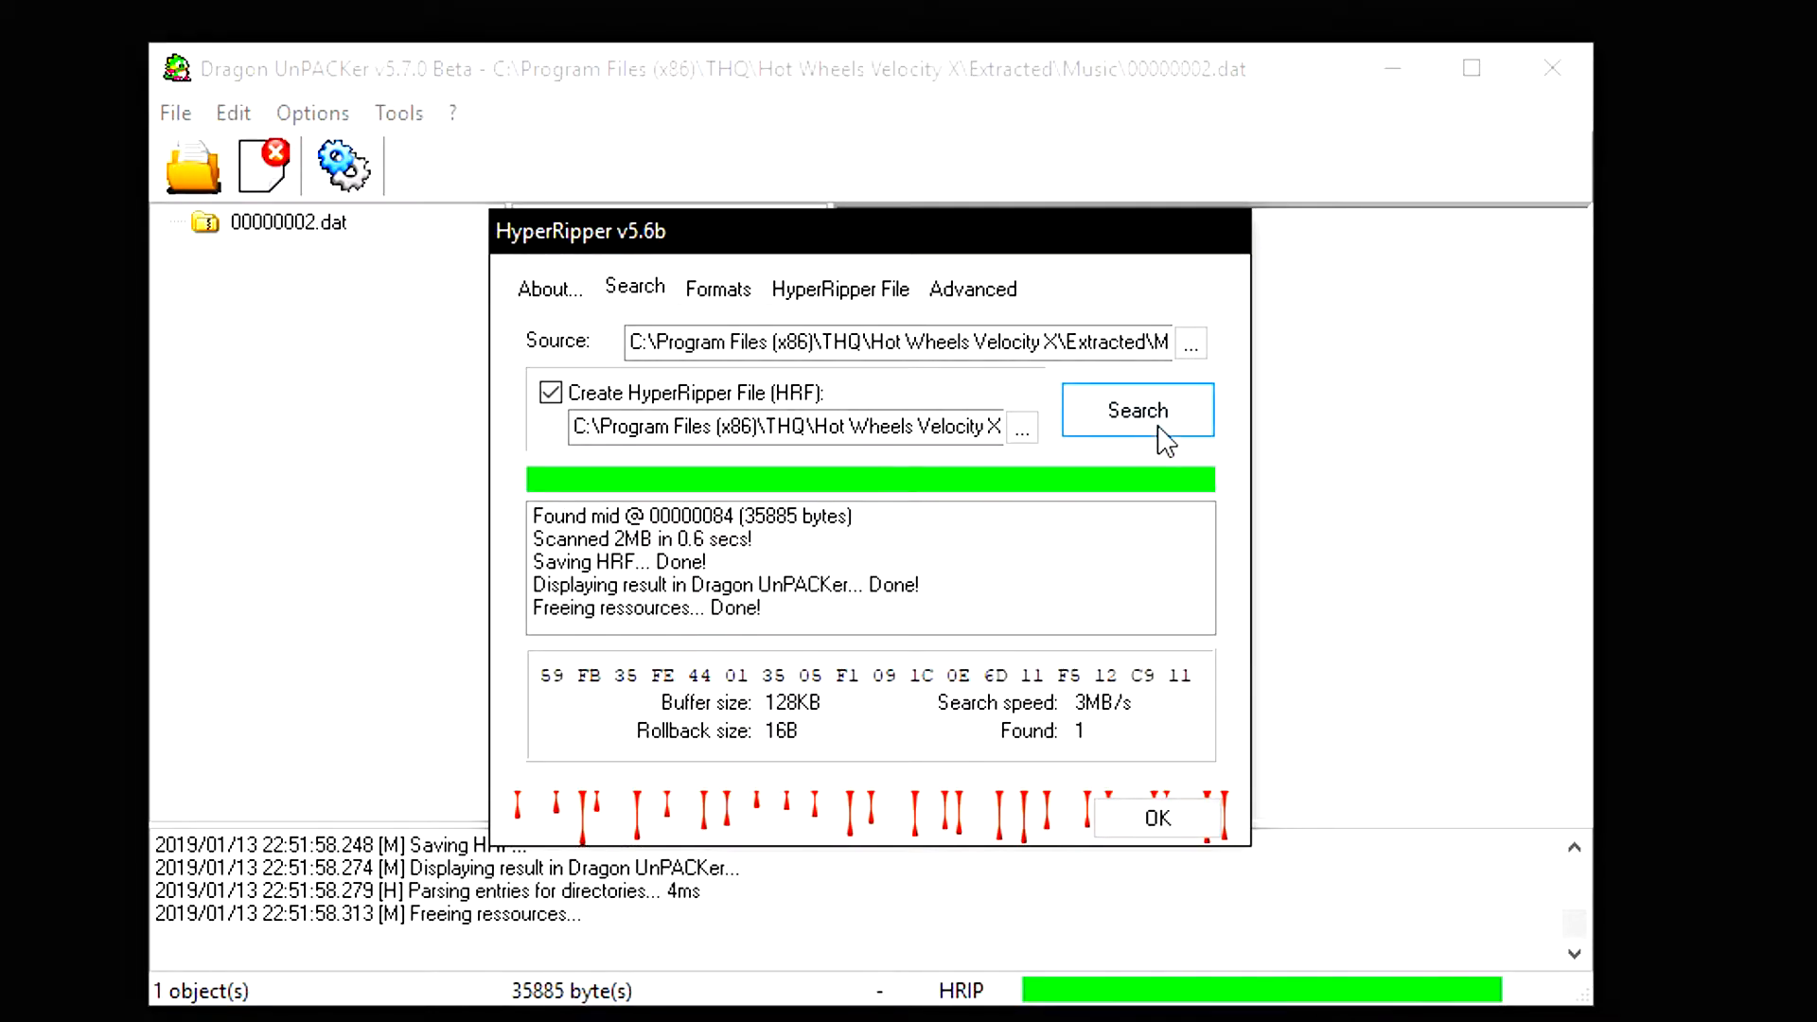
left_click(1185, 810)
Play the extracted 00000002_dat-0000000001.mid from the Music folder and close the media player.
left_click_drag(596, 246, 103, 180)
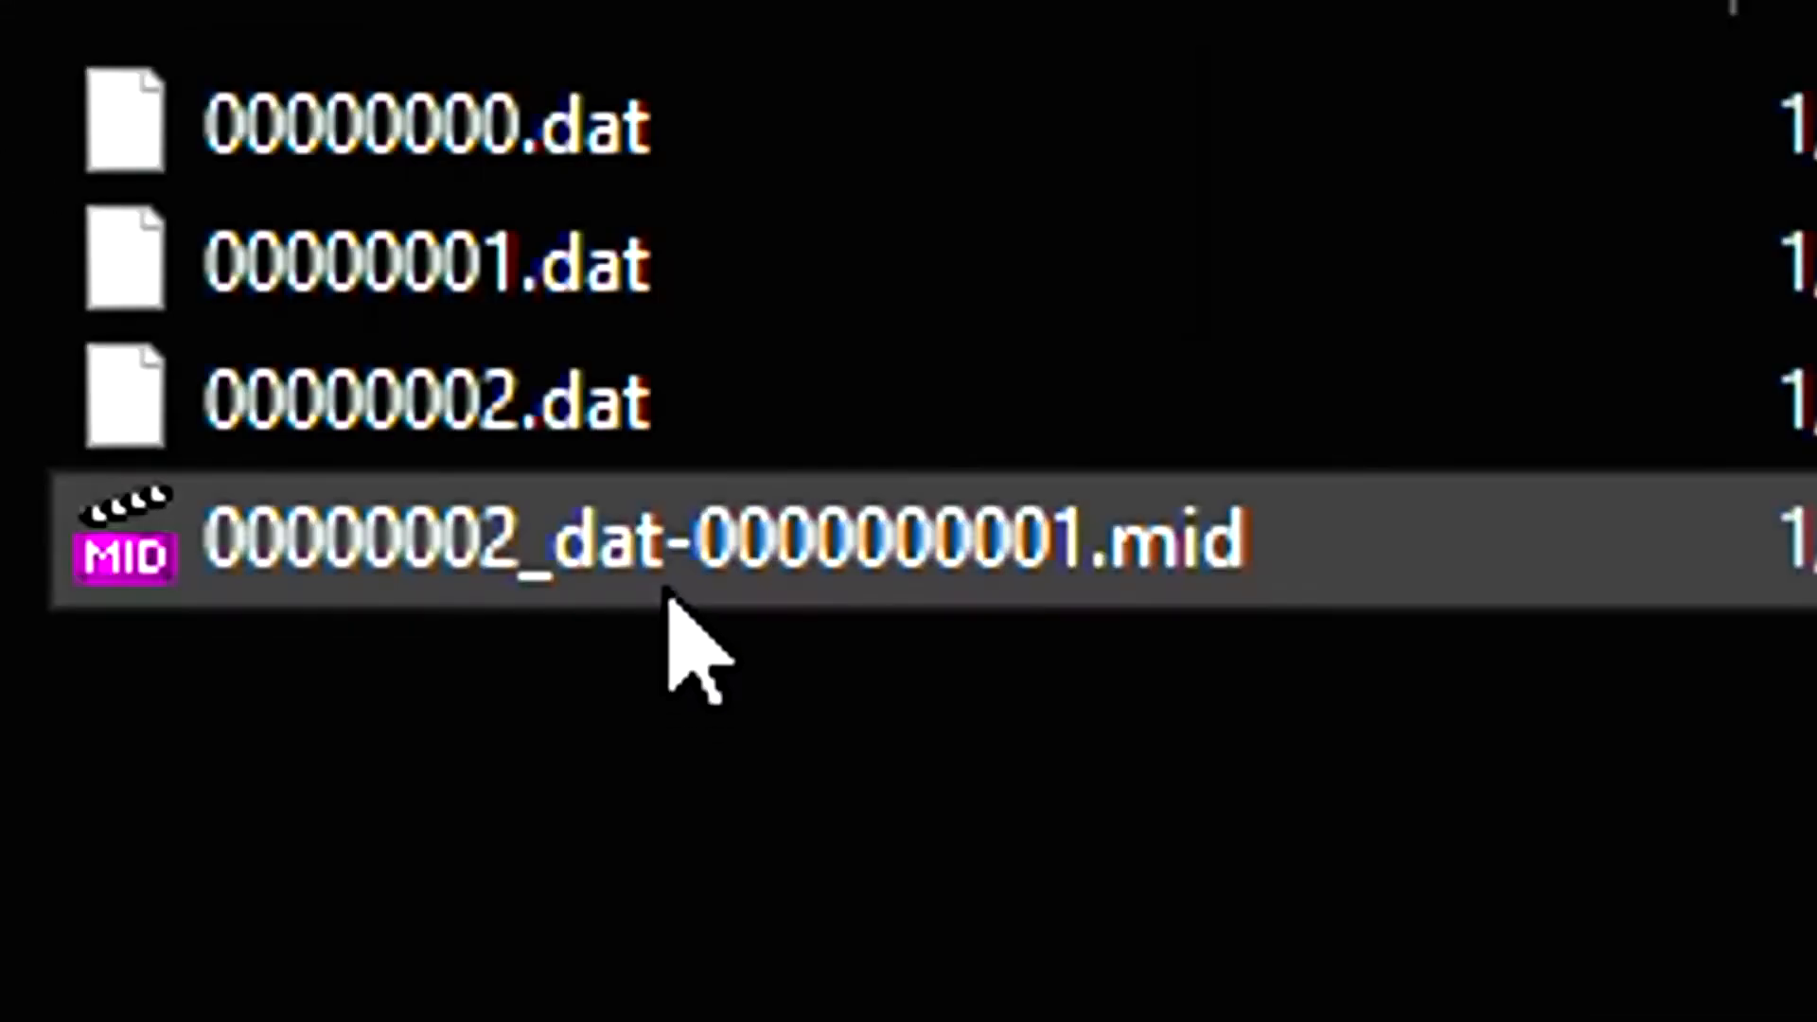
double_click(149, 42)
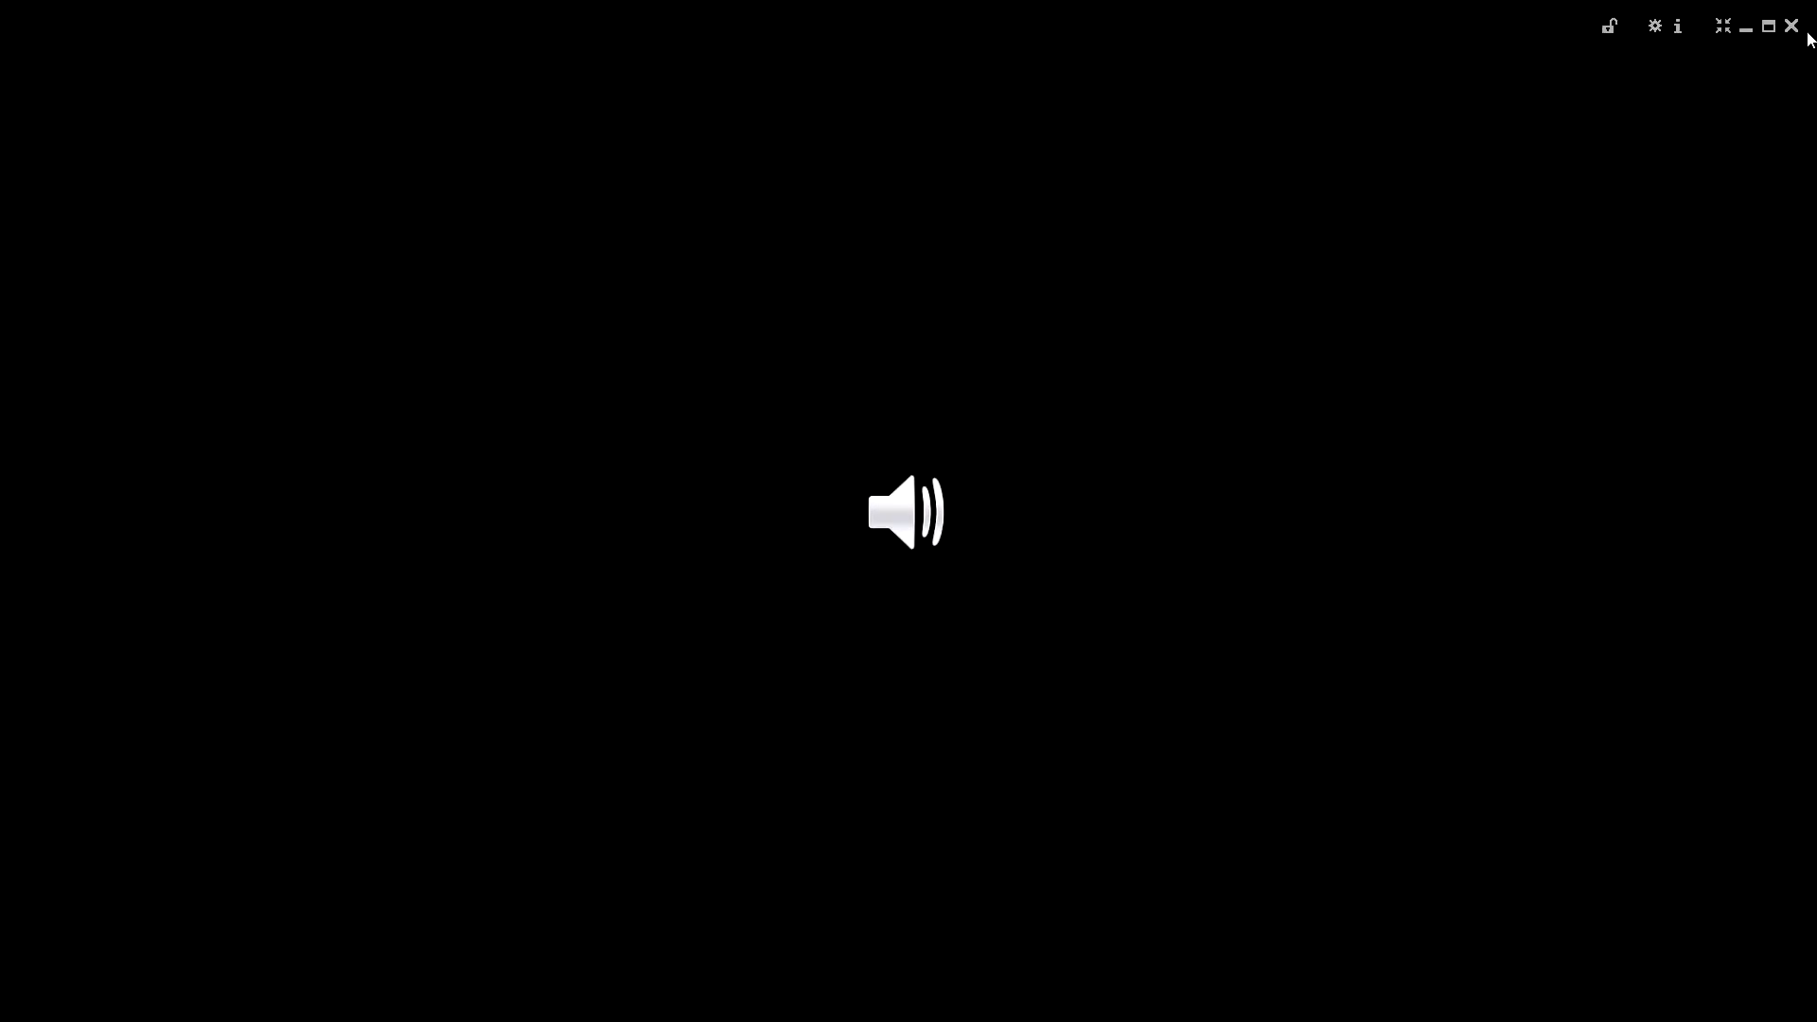
left_click(1798, 37)
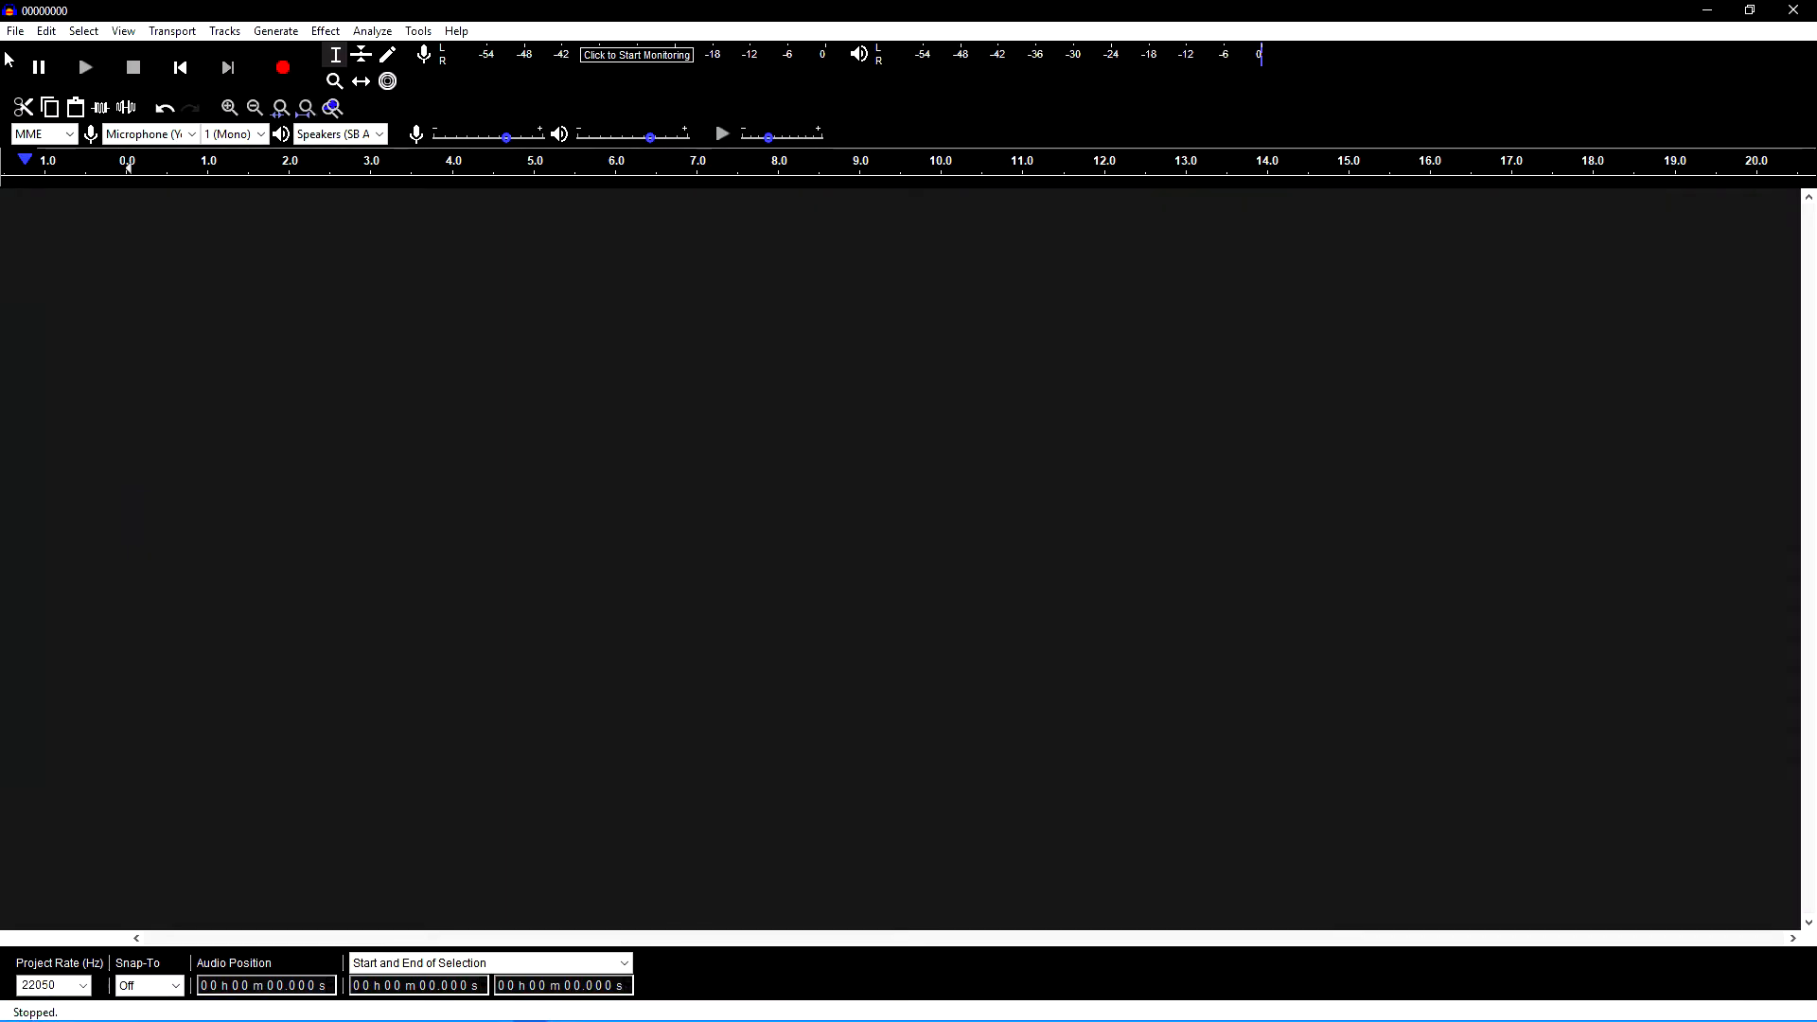
In Audacity, import 00000002.dat as raw data with Signed 16-bit PCM encoding, little-endian byte order, one mono channel and a 22050 Hz sample rate.
left_click(15, 31)
mouse_move(111, 193)
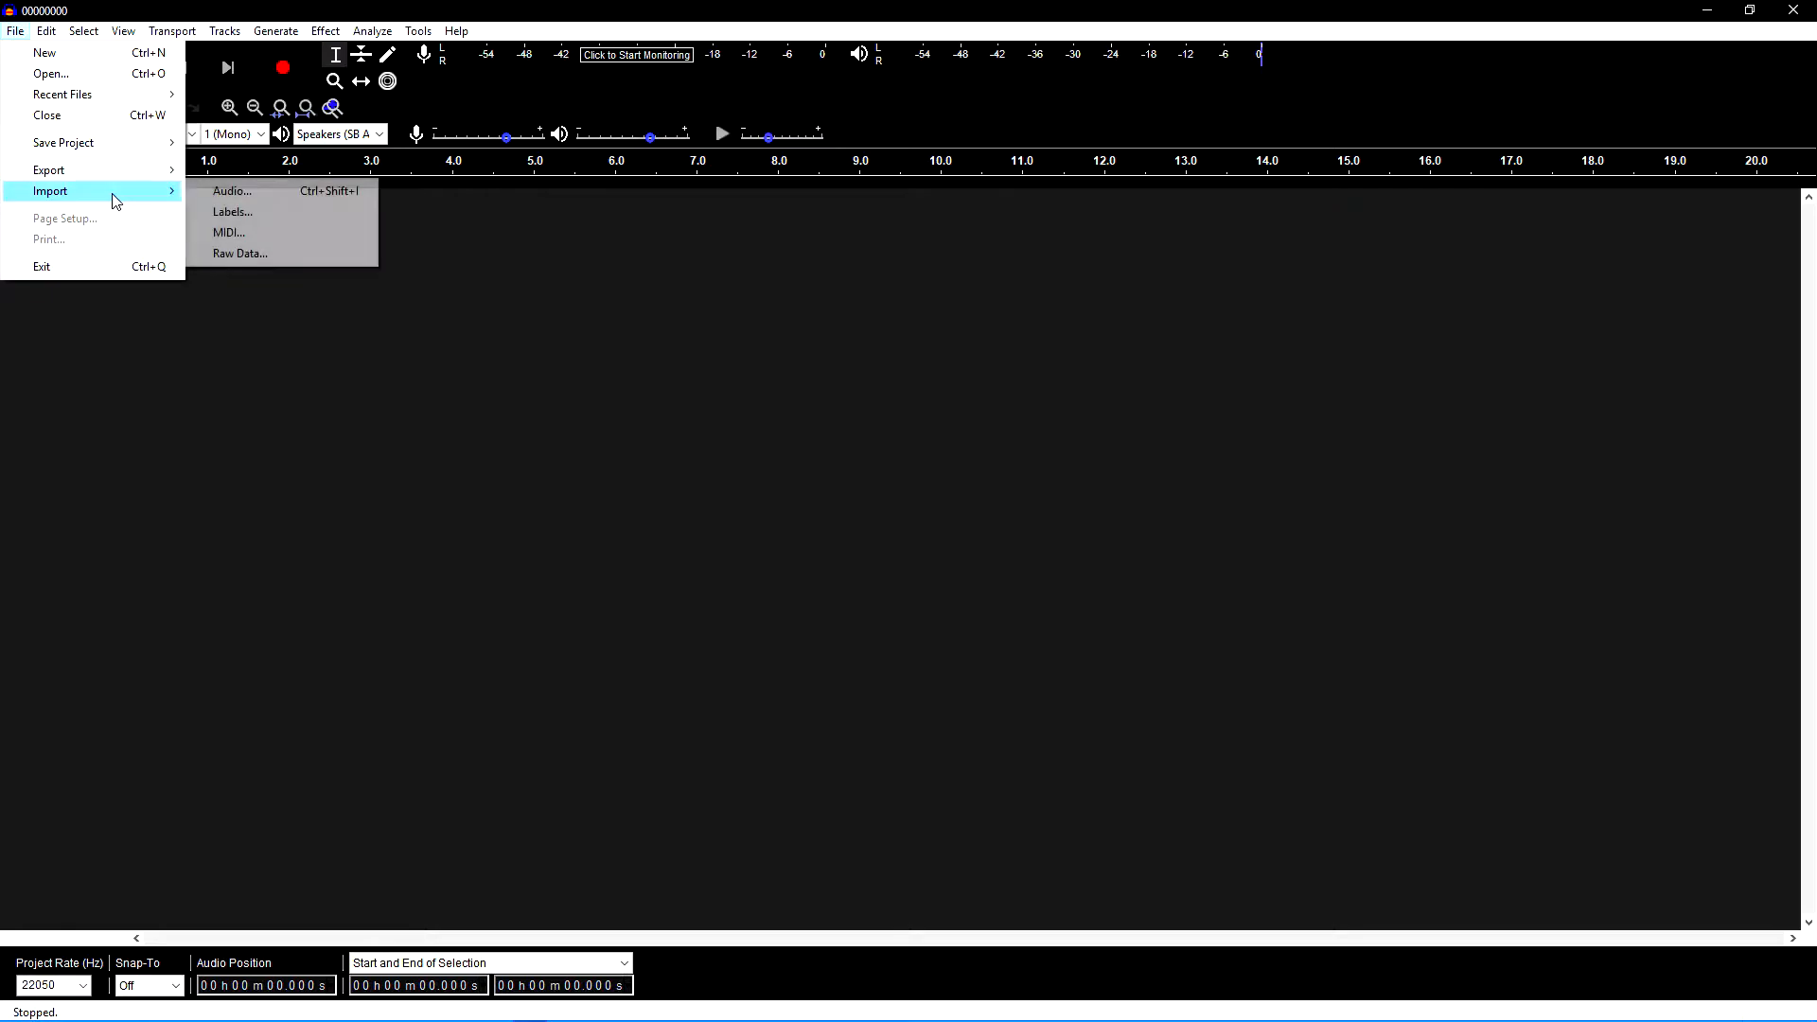
left_click(276, 252)
left_click(937, 423)
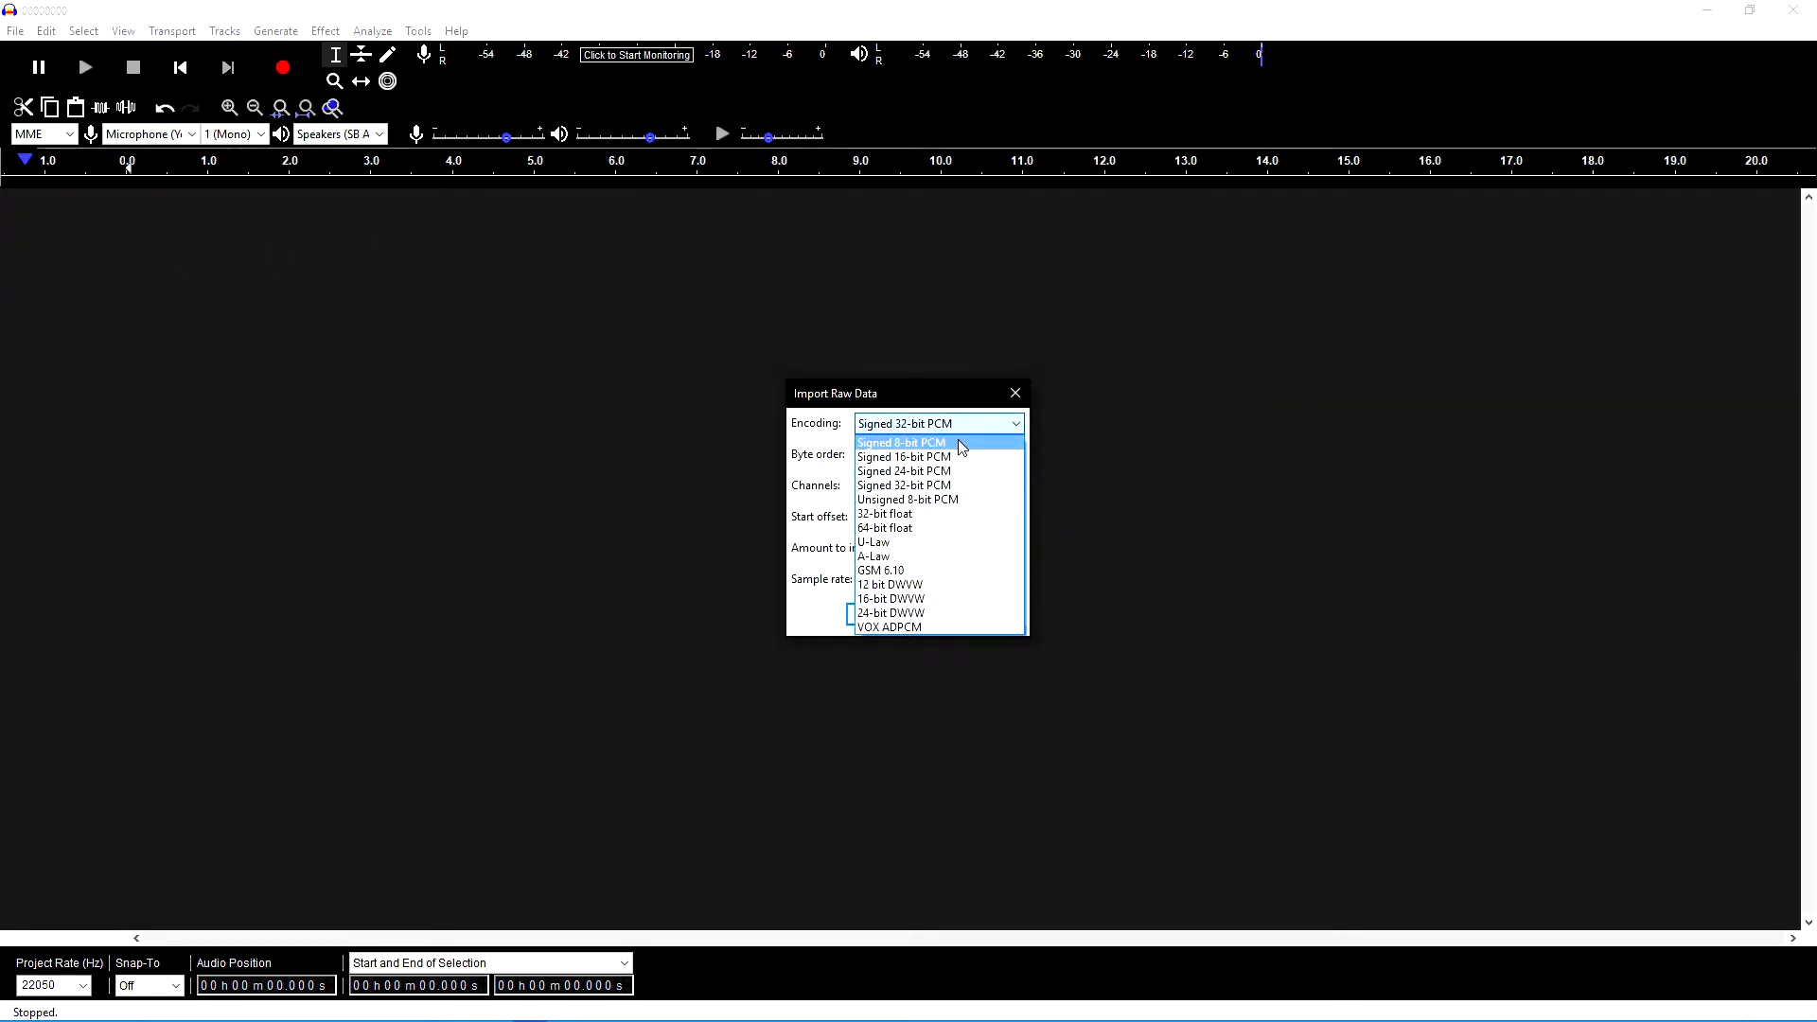
left_click(951, 459)
left_click(942, 485)
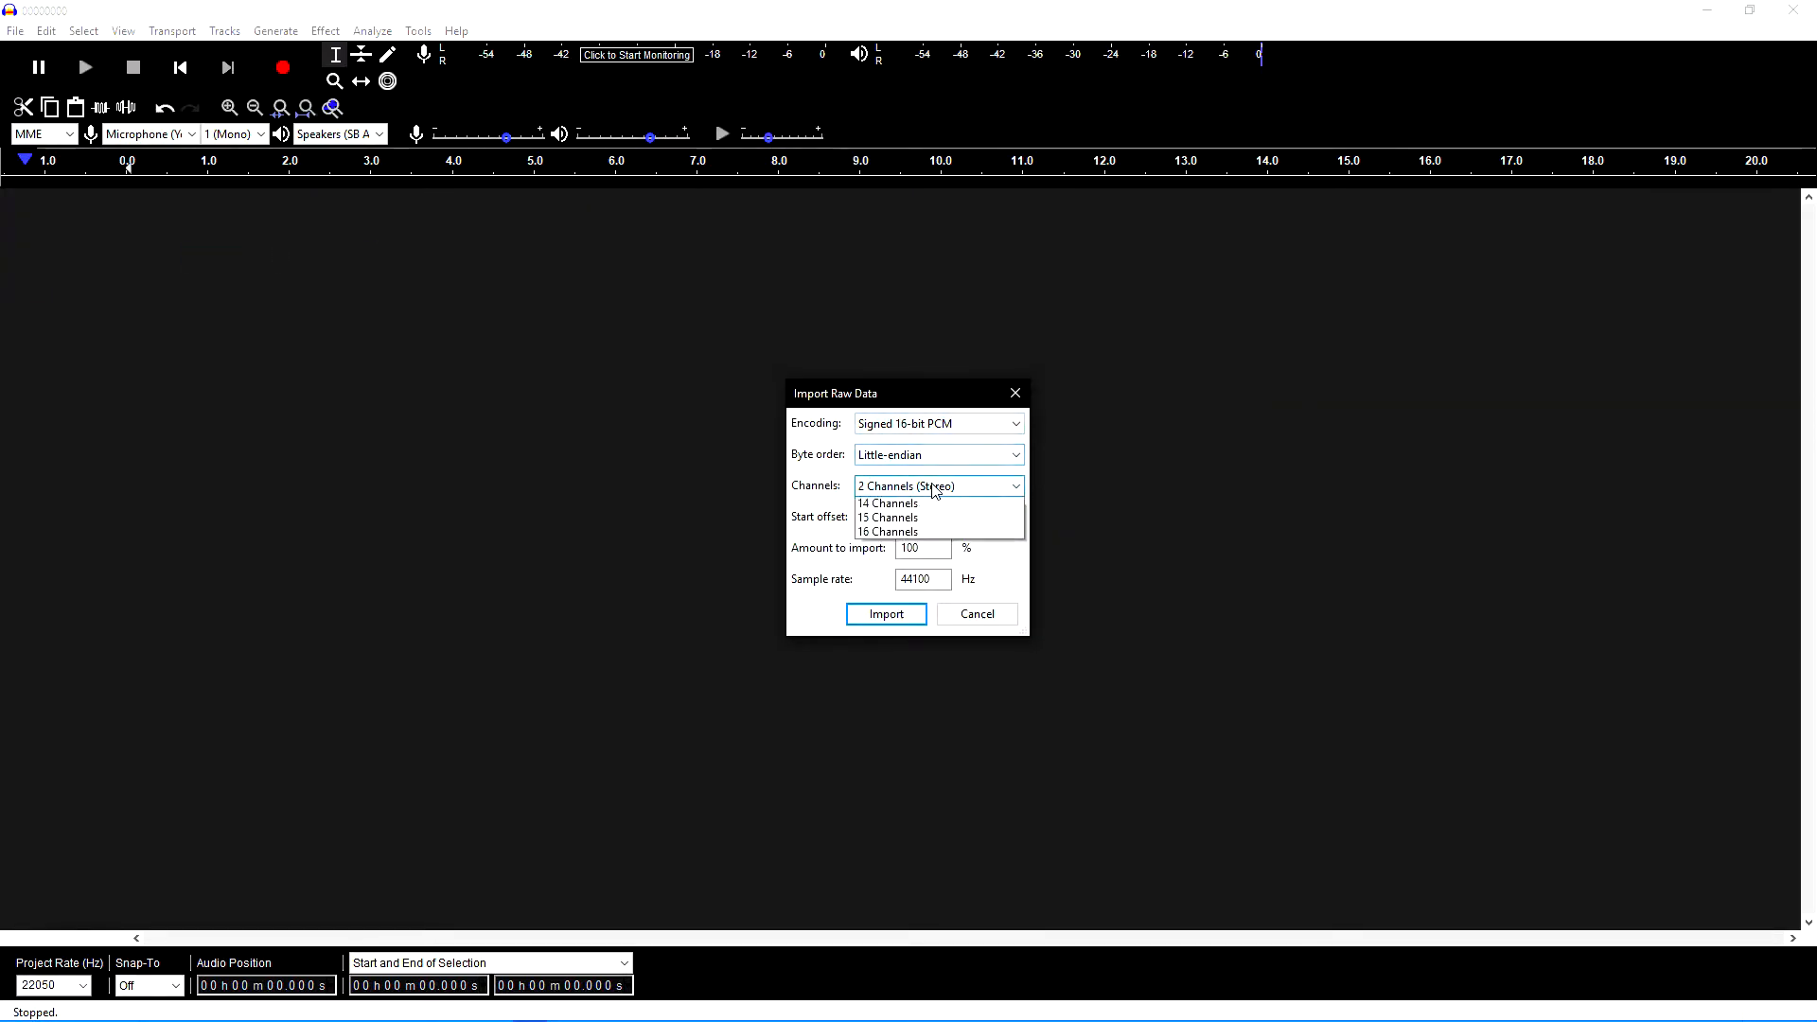
left_click(925, 516)
left_click(946, 485)
left_click(934, 499)
left_click(886, 613)
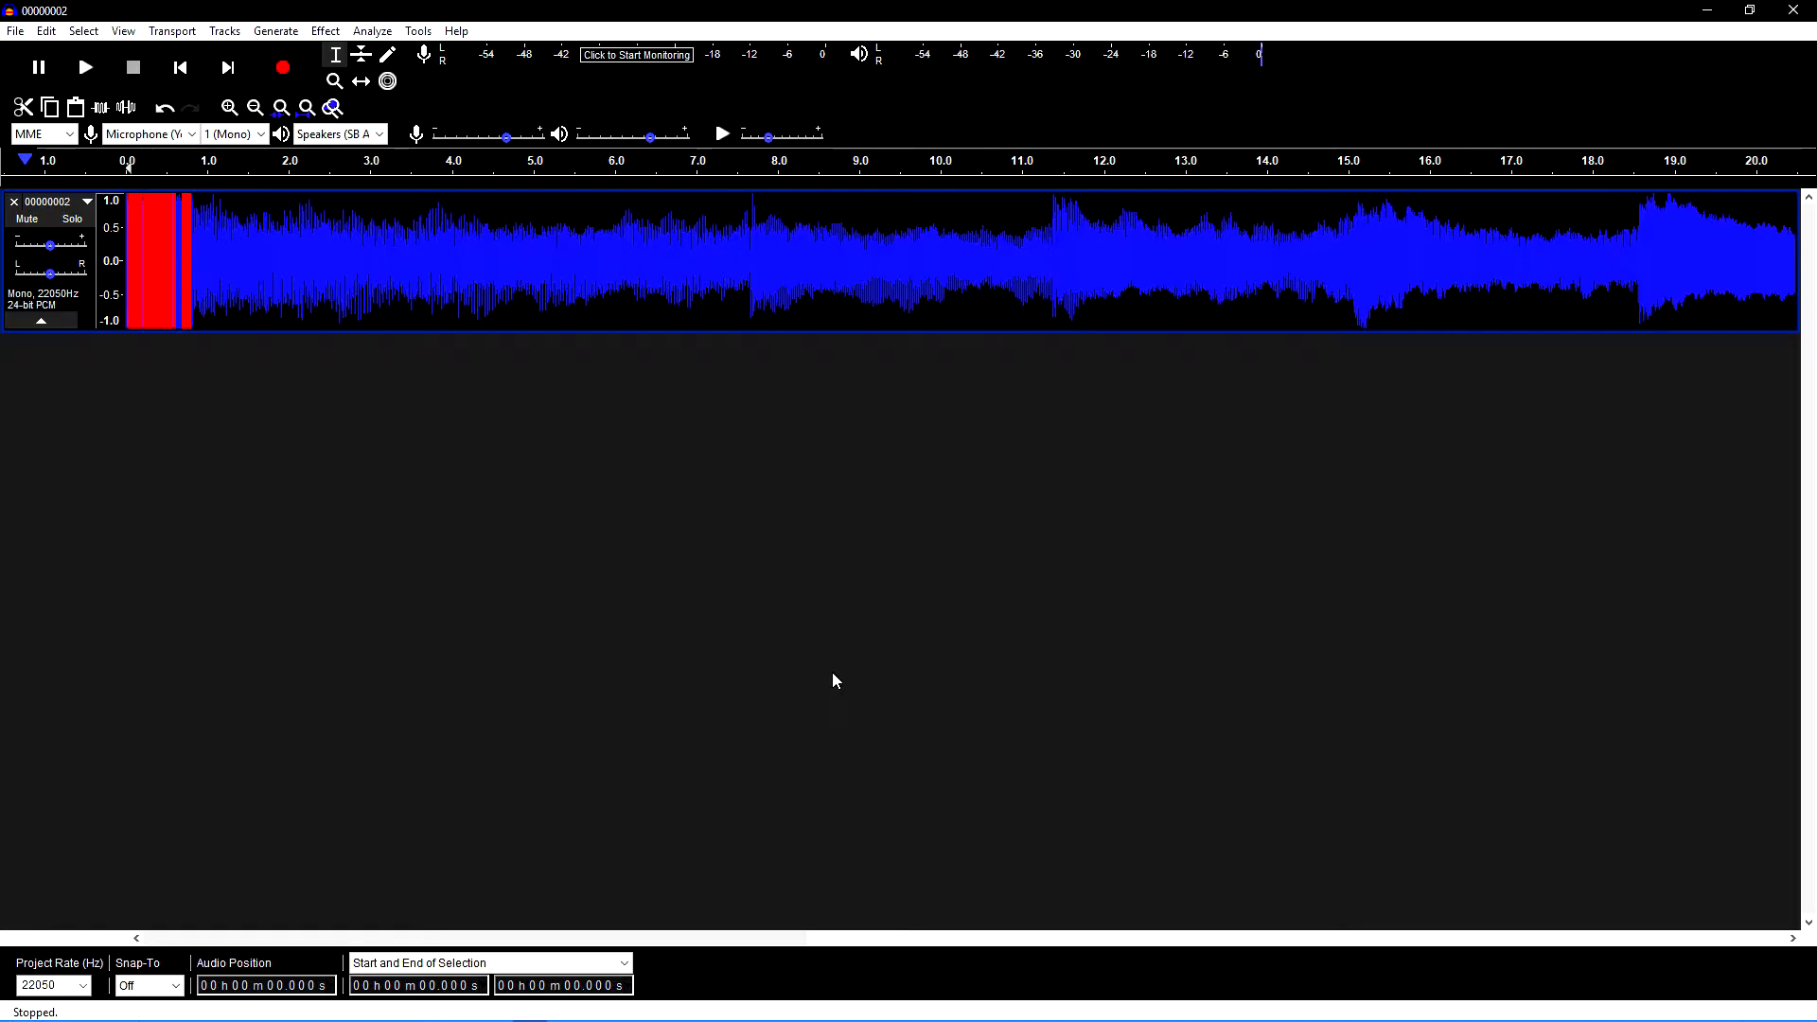
Play the imported 00000002 track and remove it from the project.
key("space")
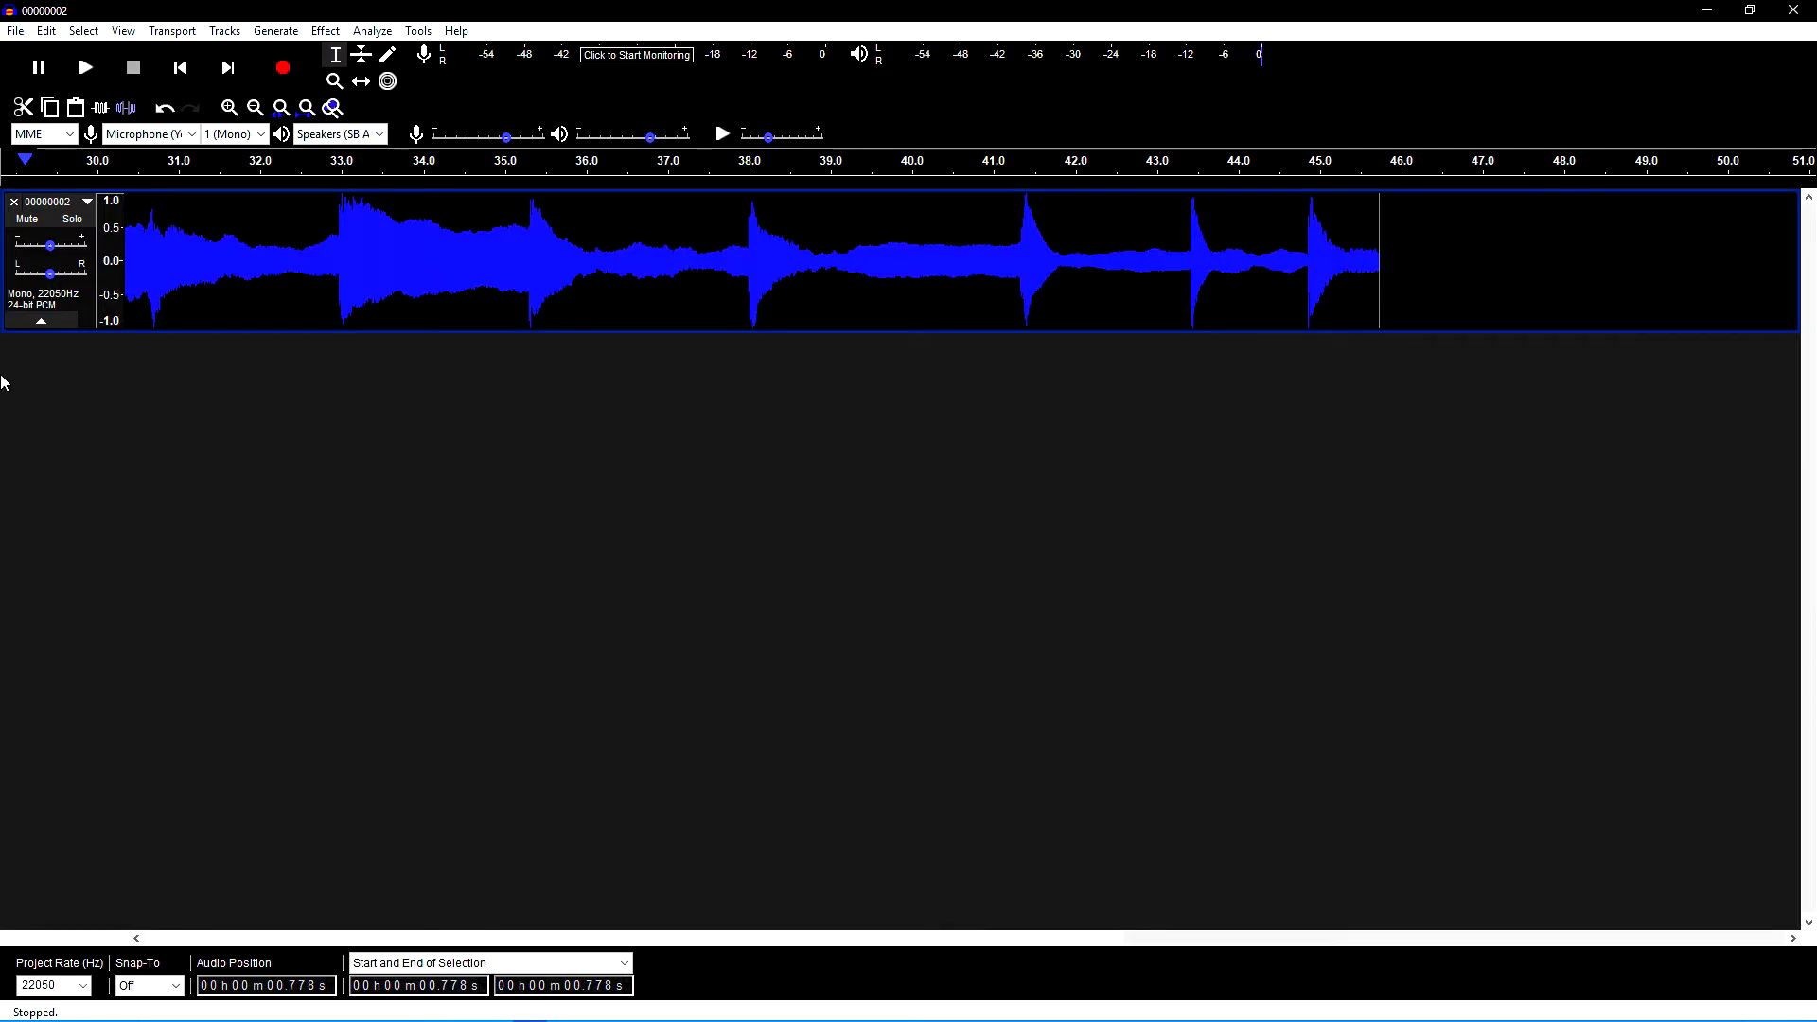
left_click(16, 204)
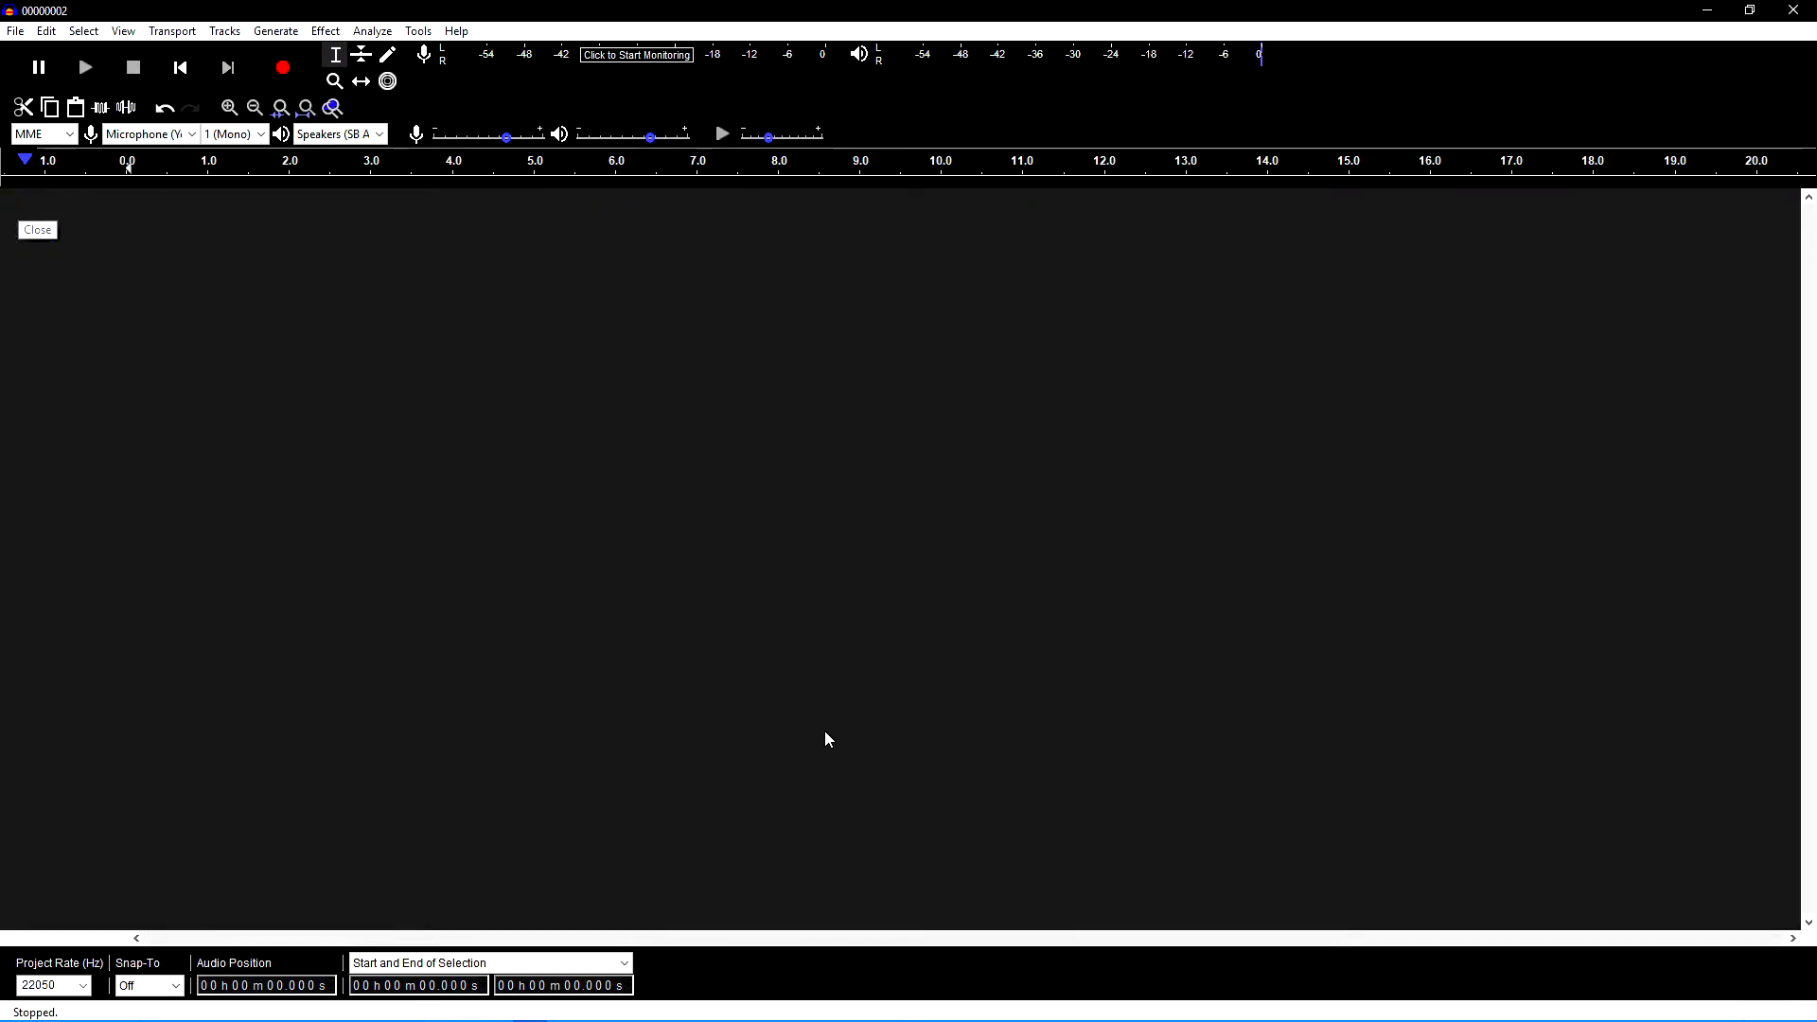